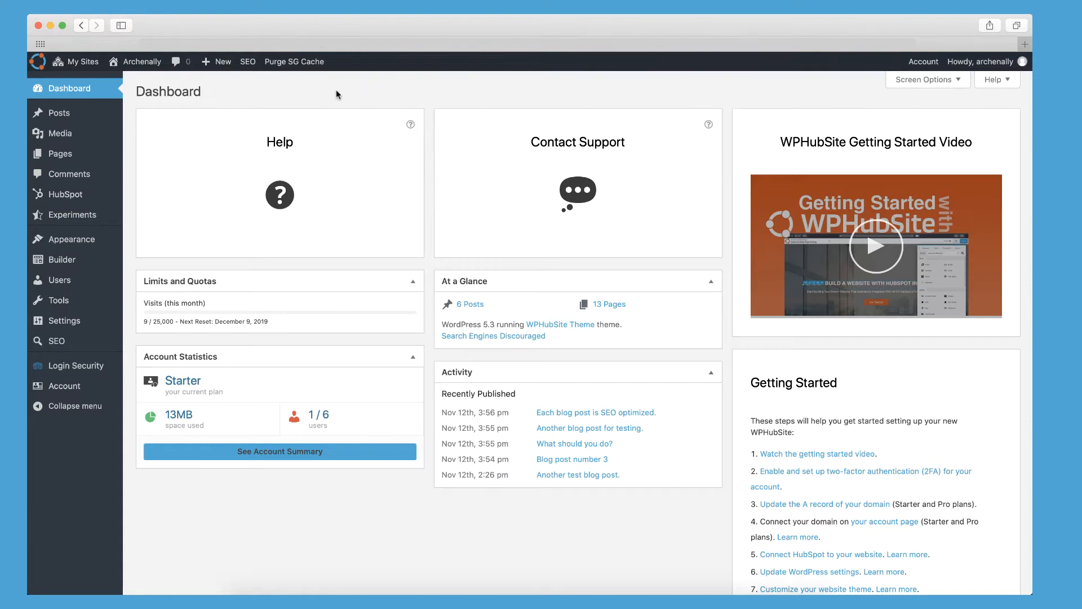
Step: Look through the site's list of pages and view the live Demo Home Page
{"action": "mouse_move", "coordinate": [88, 157]}
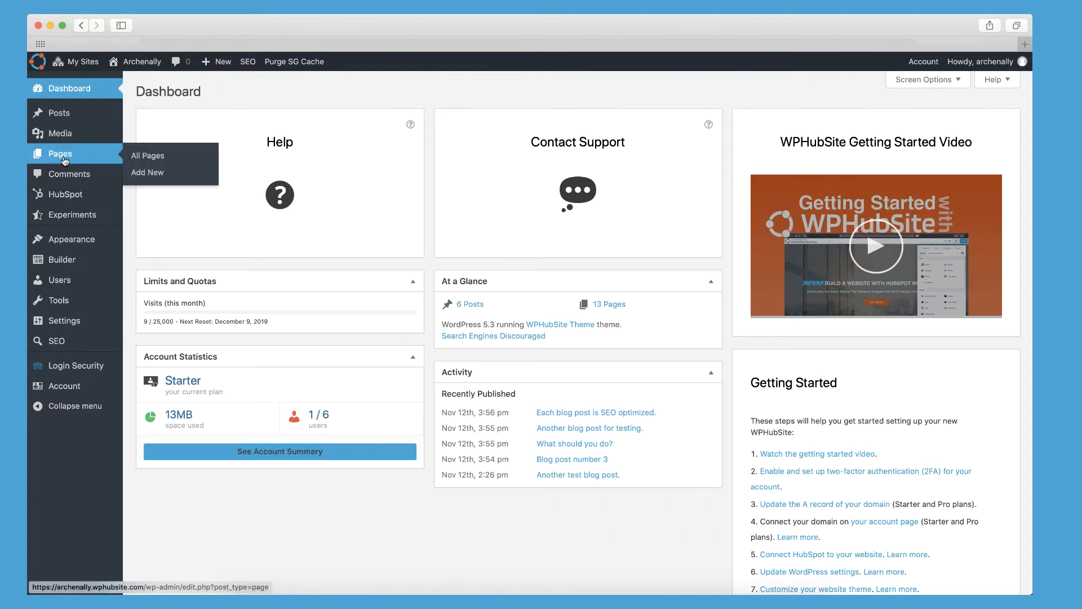
{"action": "left_click", "coordinate": [65, 161]}
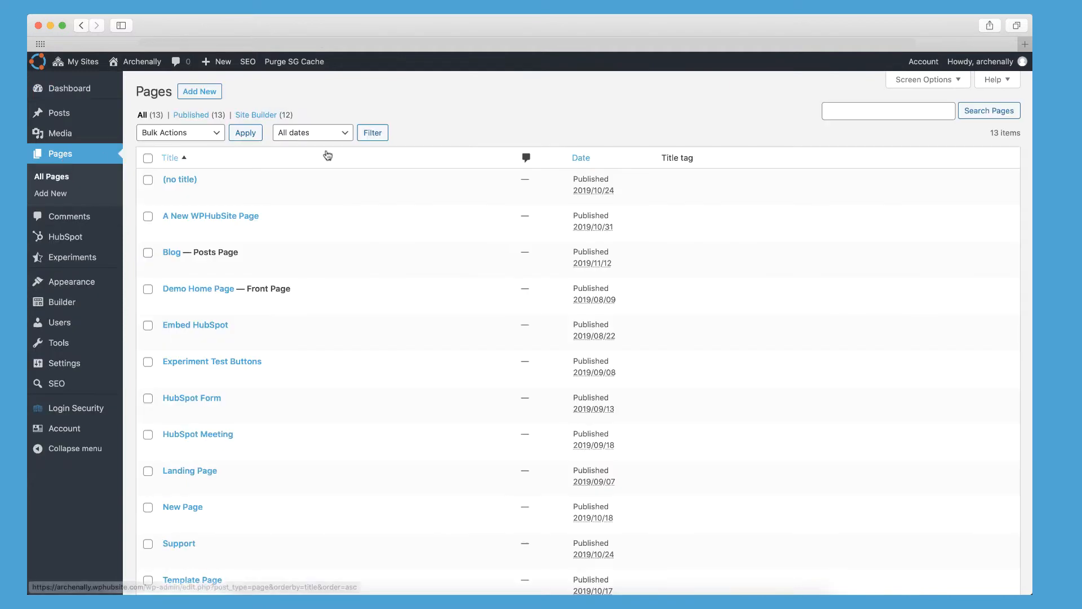
{"action": "scroll", "coordinate": [461, 148], "scroll_direction": "down", "scroll_amount": 1}
{"action": "scroll", "coordinate": [462, 152], "scroll_direction": "down", "scroll_amount": 3}
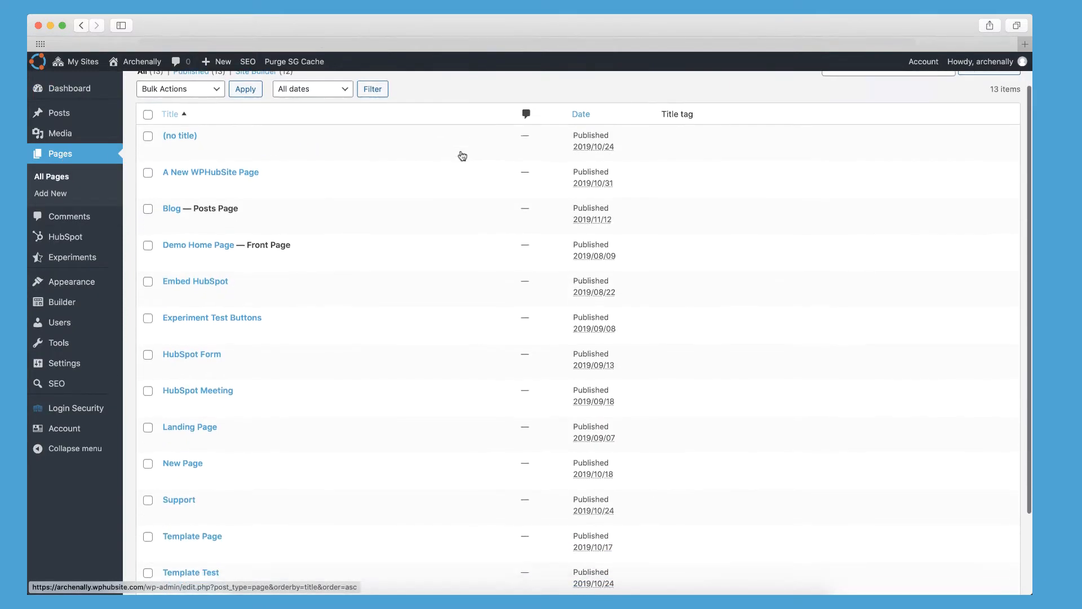
{"action": "scroll", "coordinate": [461, 150], "scroll_direction": "up", "scroll_amount": 3}
{"action": "scroll", "coordinate": [461, 150], "scroll_direction": "up", "scroll_amount": 1}
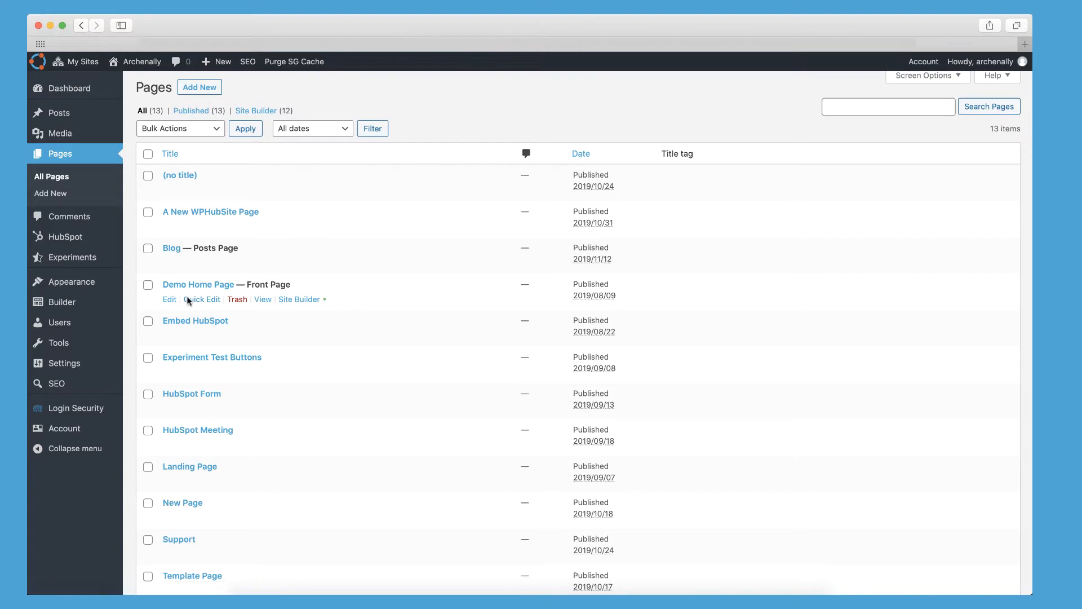
{"action": "left_click", "coordinate": [265, 305]}
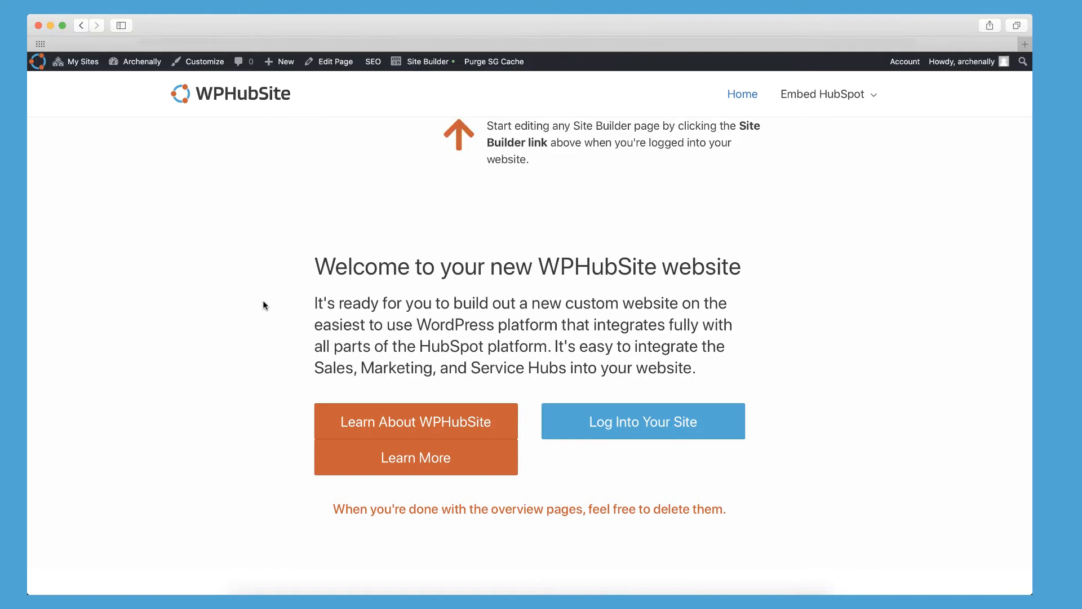
Step: Create a new page from the site dashboard and dismiss the block editor's welcome tip
{"action": "mouse_move", "coordinate": [146, 71]}
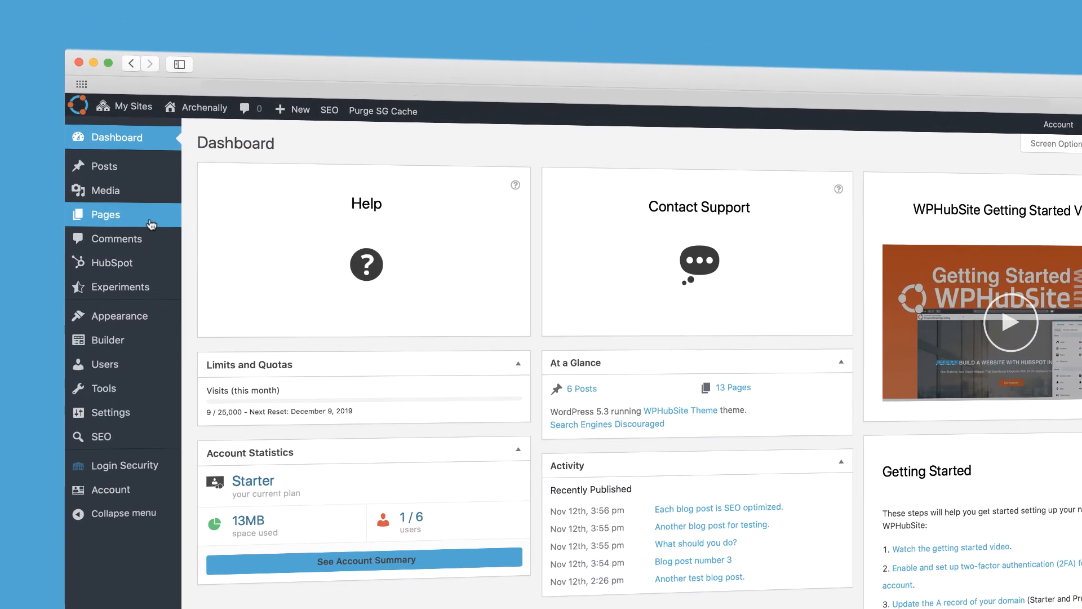
{"action": "mouse_move", "coordinate": [151, 225]}
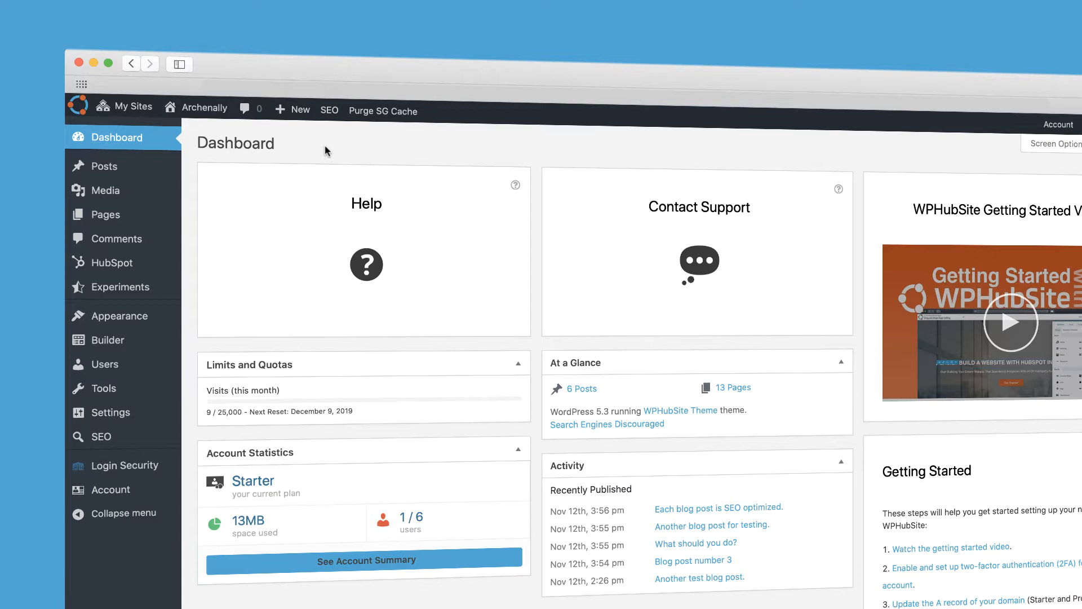
{"action": "mouse_move", "coordinate": [302, 112]}
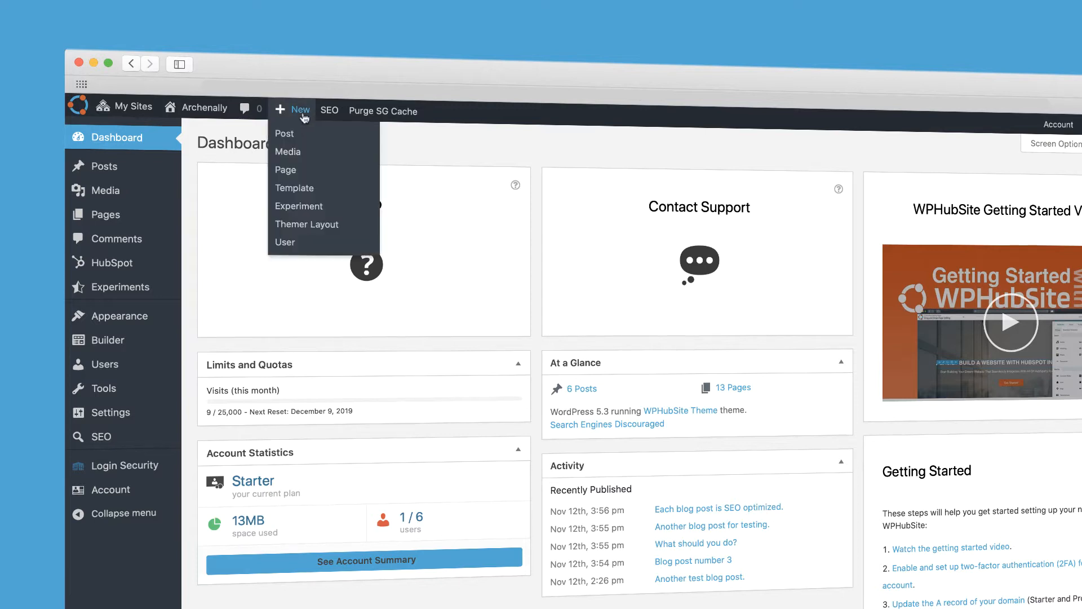
{"action": "left_click", "coordinate": [295, 170]}
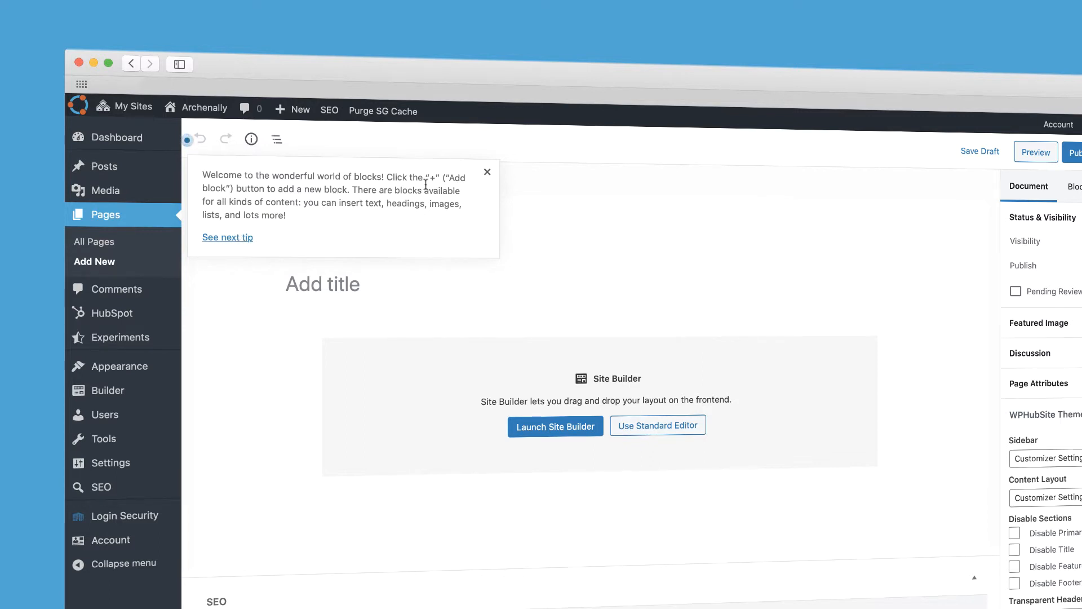
{"action": "left_click", "coordinate": [487, 172]}
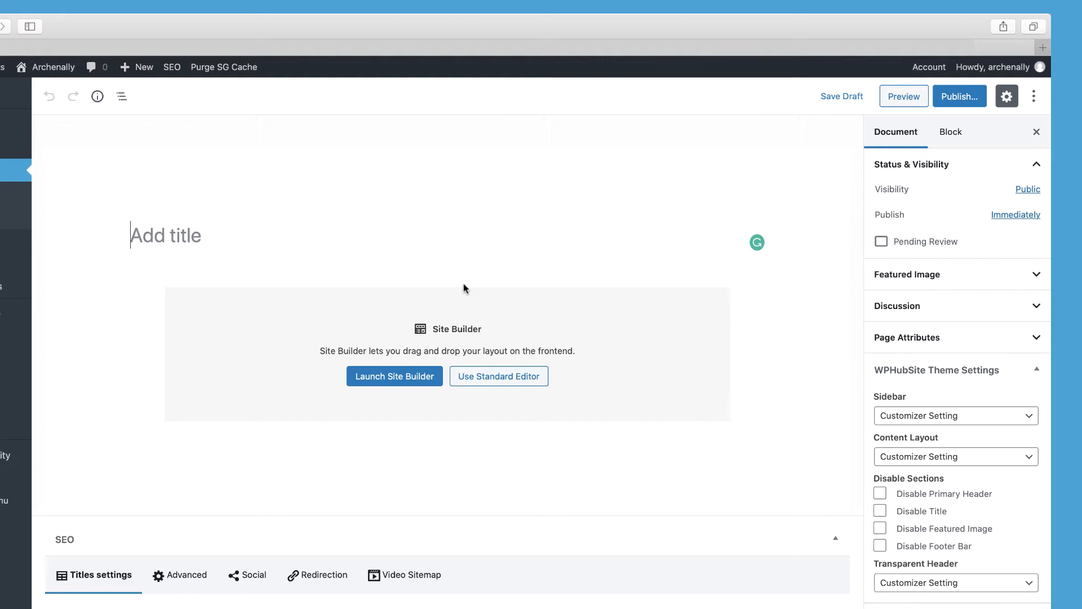
Step: Title the new page "Contact Page" and save it as a draft
{"action": "left_click", "coordinate": [363, 254]}
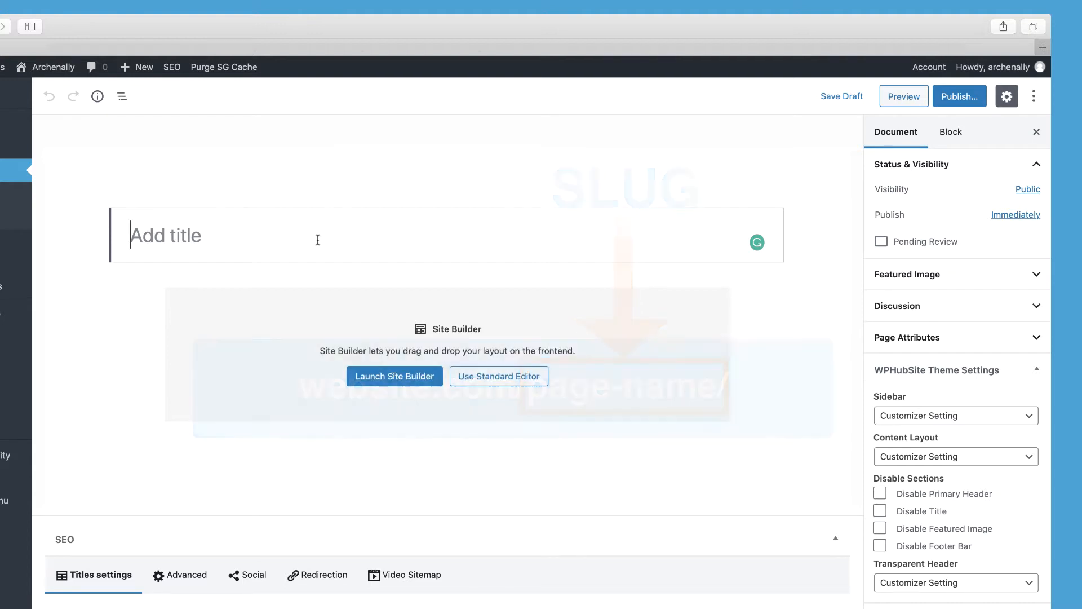
{"action": "type", "text": "Contact Page"}
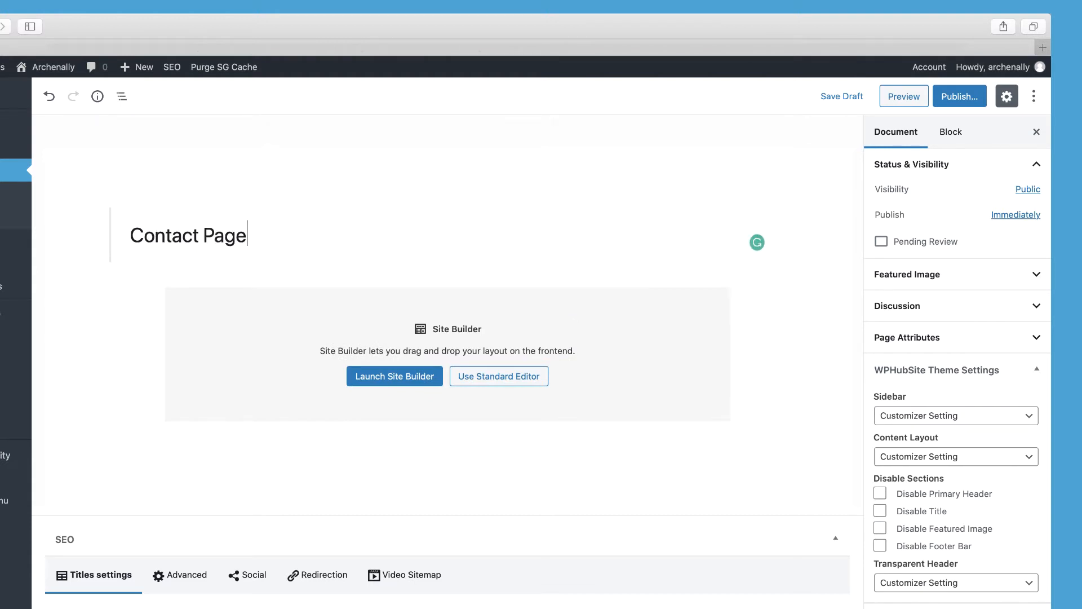
{"action": "left_click", "coordinate": [832, 98]}
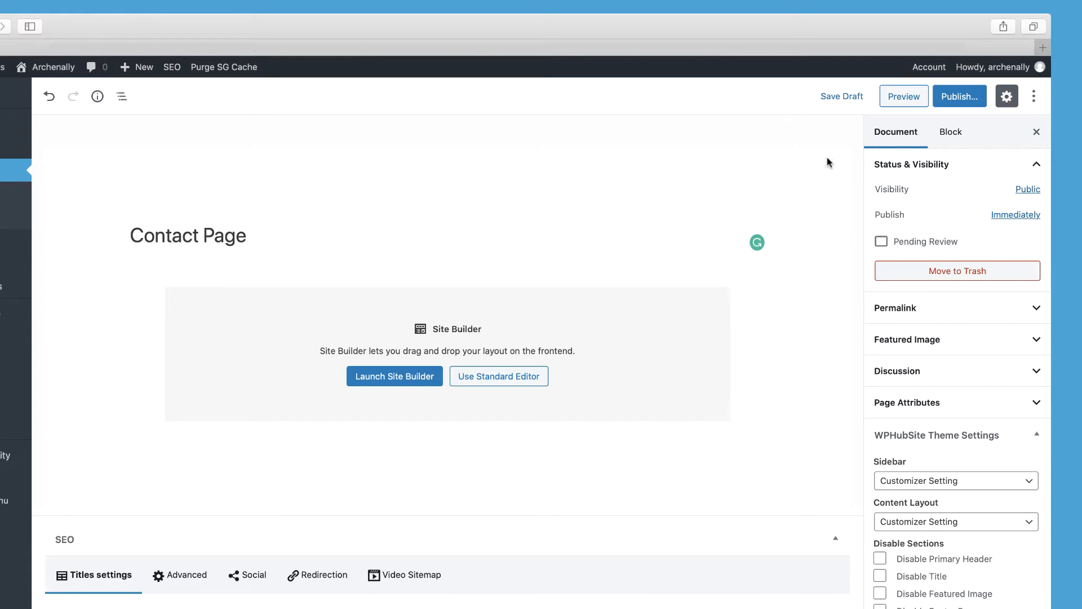
Step: Expand the page's permalink settings and change its title to "Contact WPHubSite"
{"action": "left_click", "coordinate": [908, 314]}
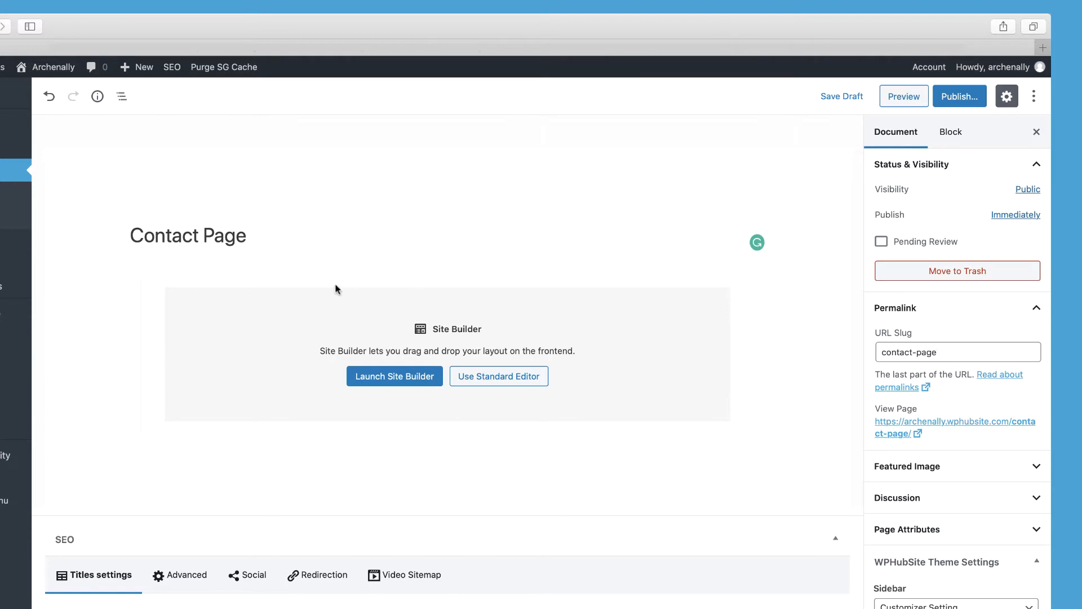
{"action": "double_click", "coordinate": [236, 232]}
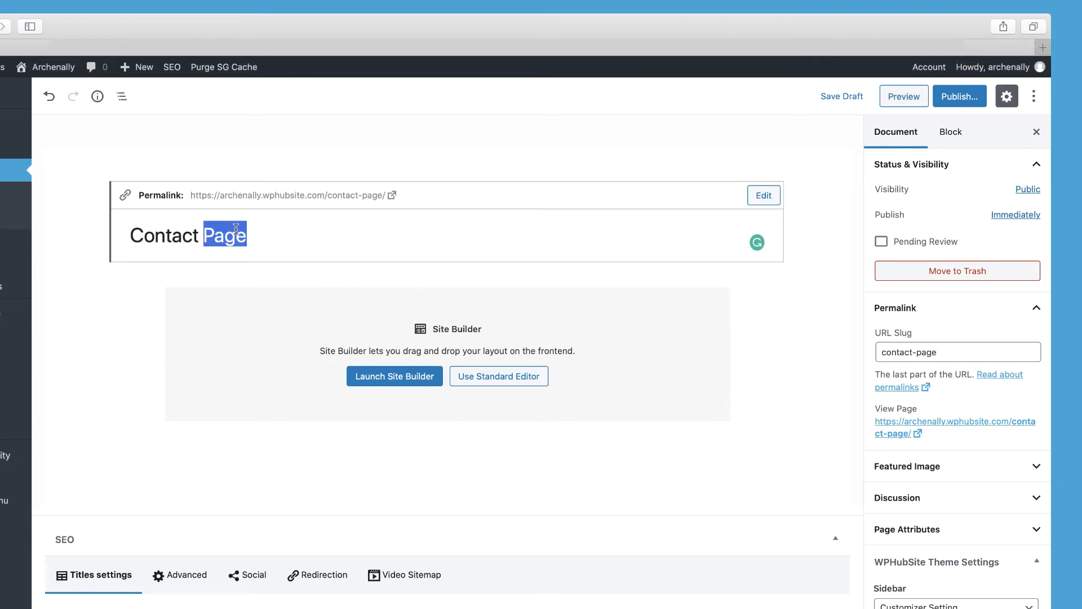
{"action": "type", "text": "WPHub"}
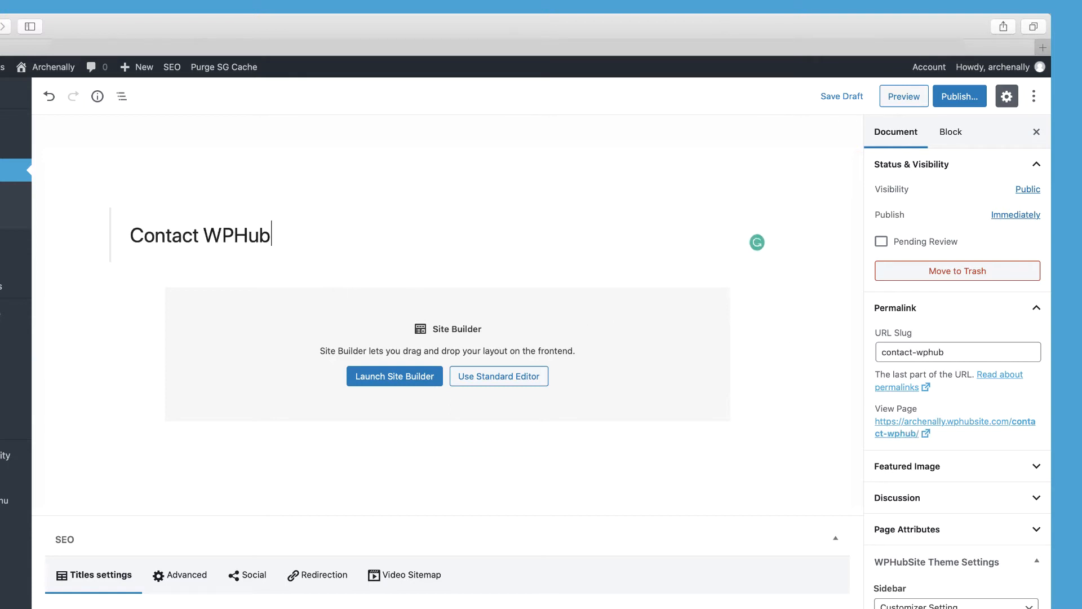
{"action": "type", "text": "Site"}
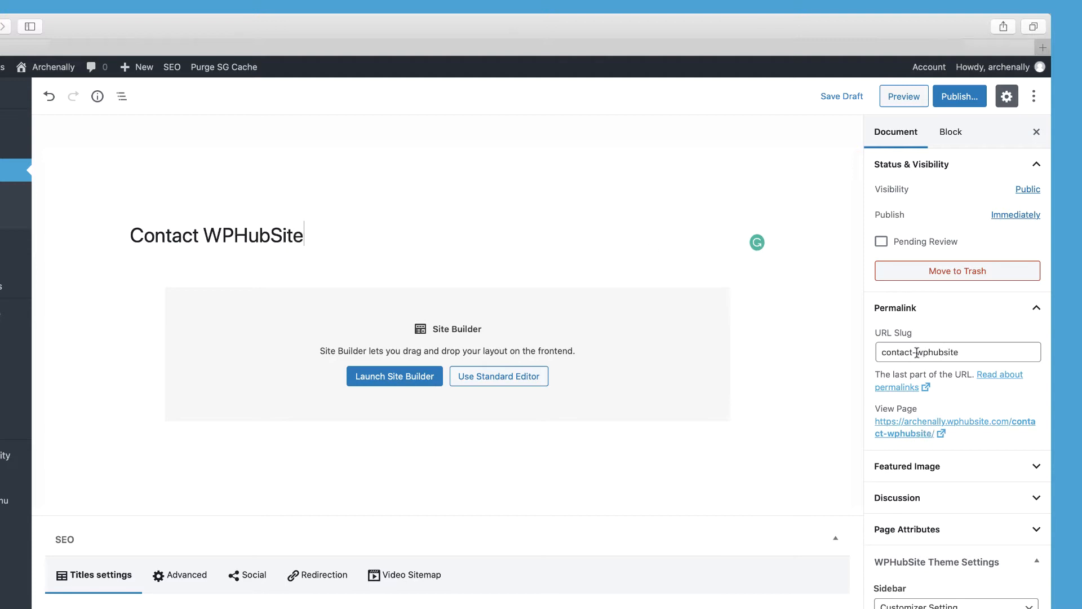
Step: Shorten the page's URL slug to "contact" and save the draft
{"action": "left_click_drag", "start_coordinate": [917, 352], "coordinate": [986, 353]}
{"action": "key", "text": "BackSpace"}
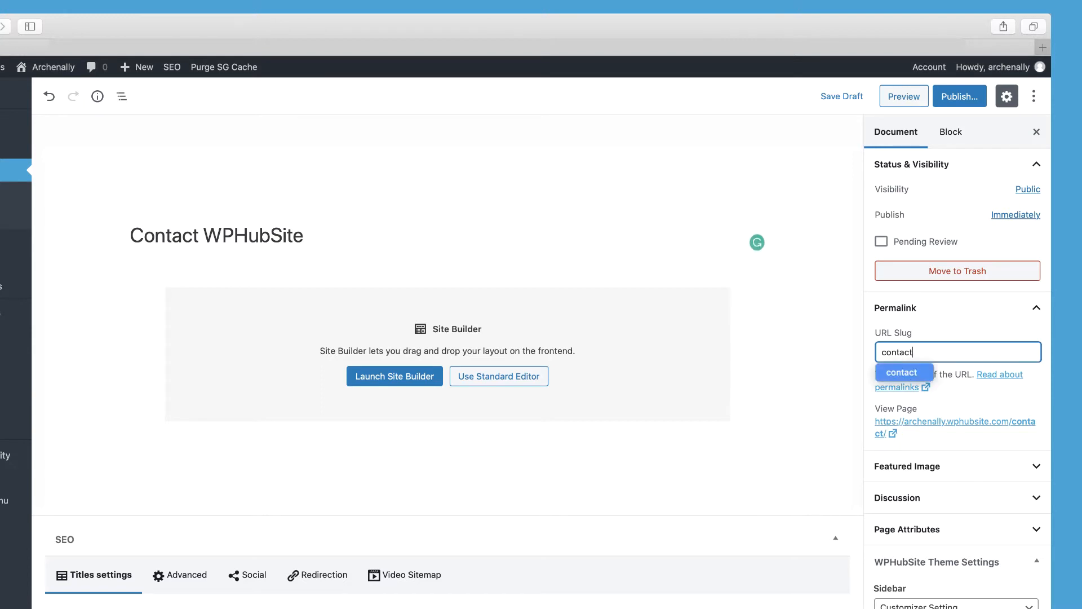
{"action": "left_click", "coordinate": [981, 331]}
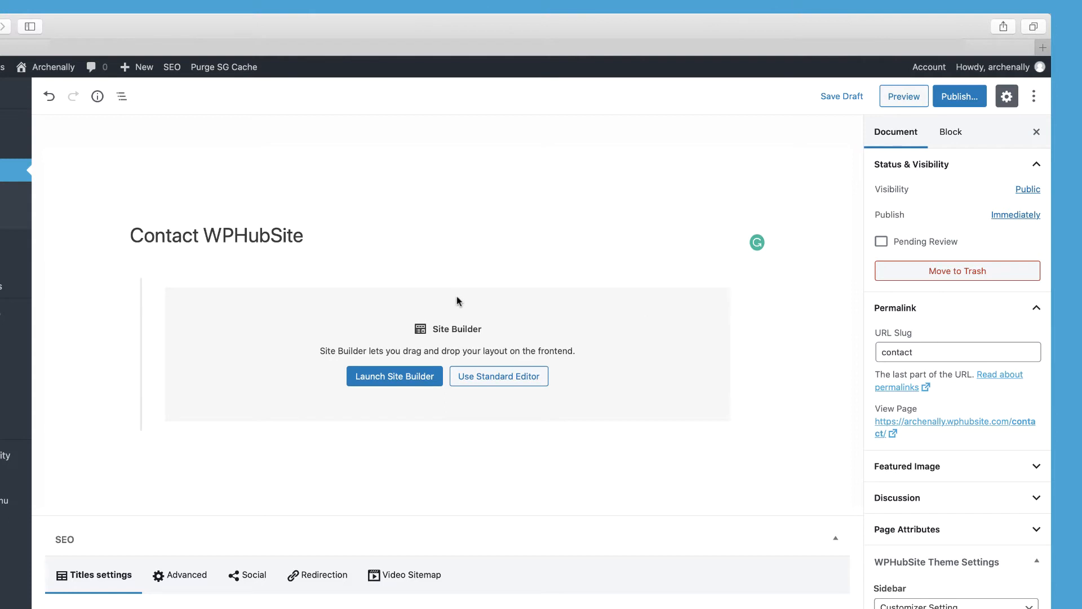
{"action": "left_click", "coordinate": [843, 99]}
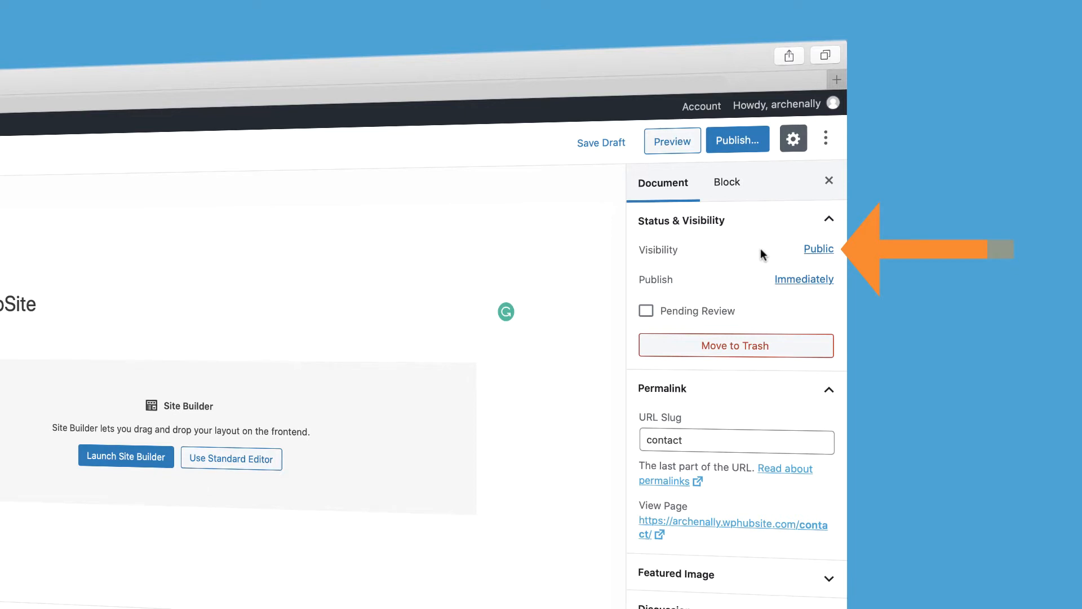
Step: Try the Password Protected visibility option for the page, leaving the password field empty
{"action": "left_click", "coordinate": [815, 251]}
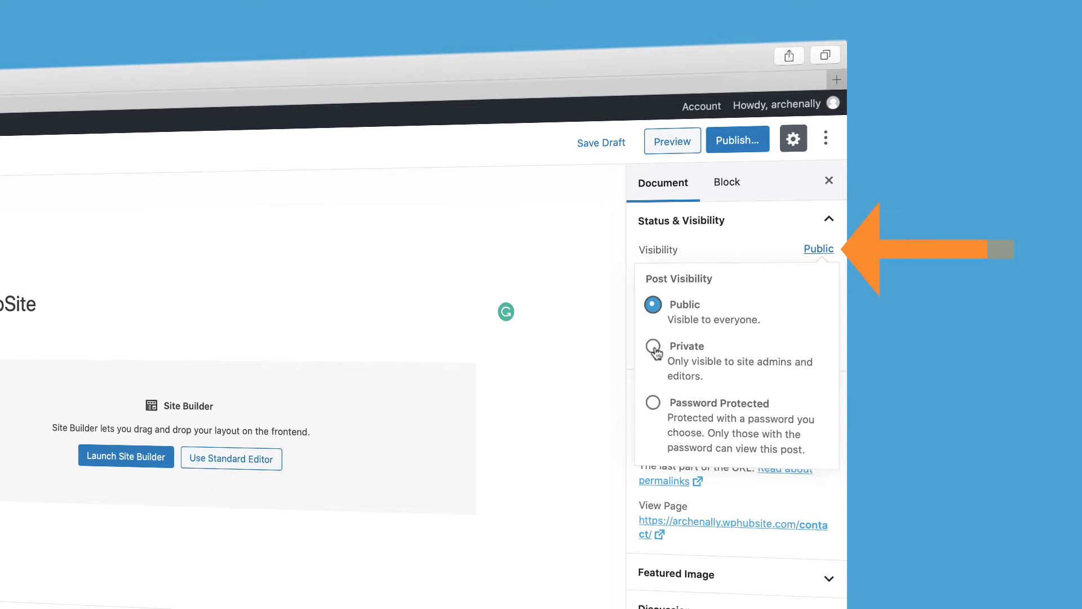
{"action": "left_click", "coordinate": [653, 404]}
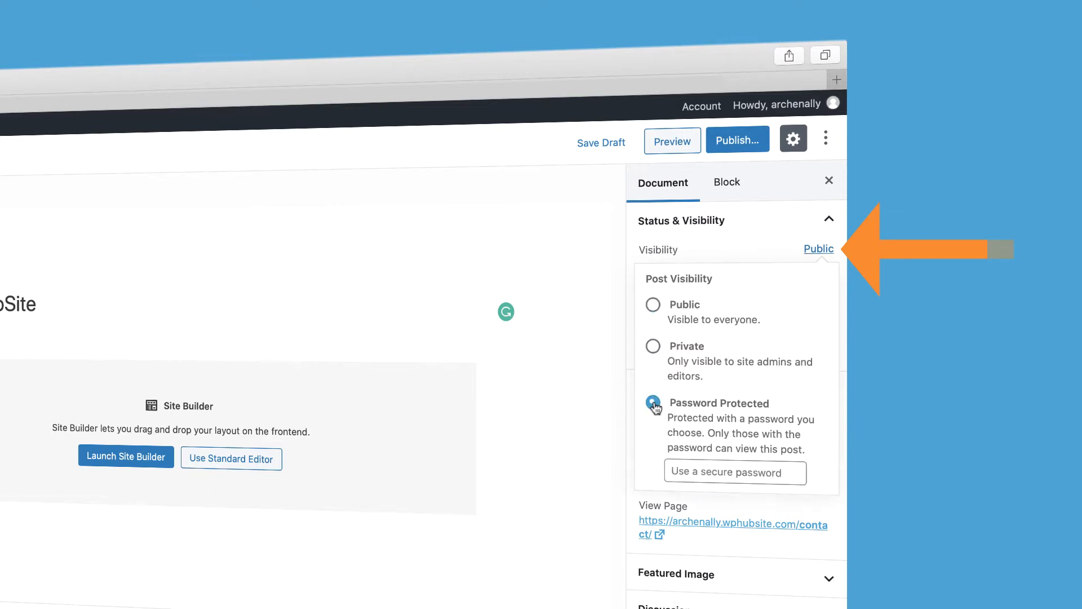
{"action": "left_click", "coordinate": [685, 473]}
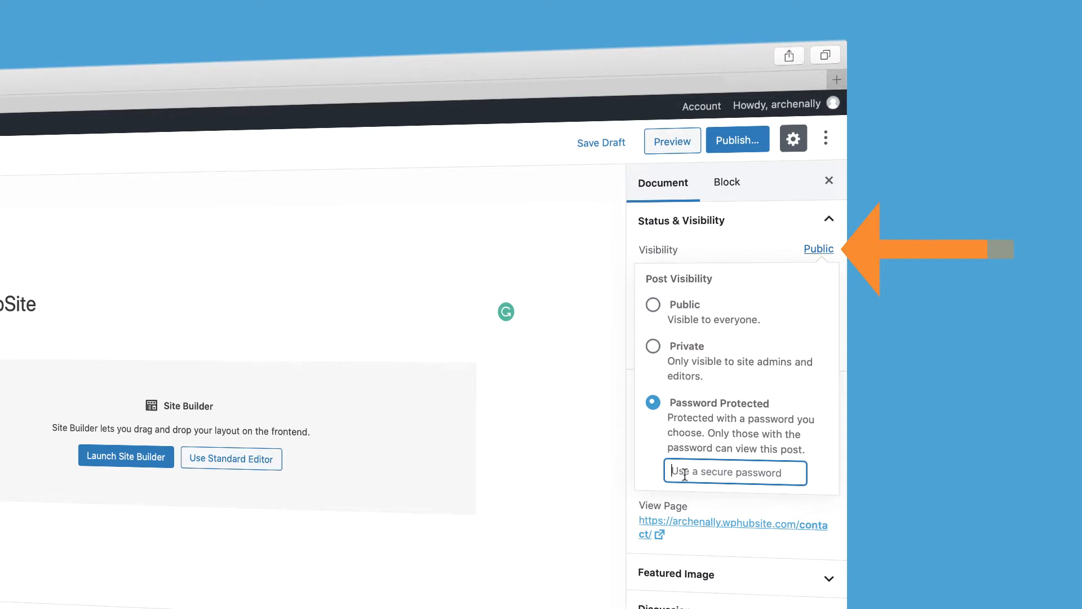
{"action": "left_click", "coordinate": [745, 254]}
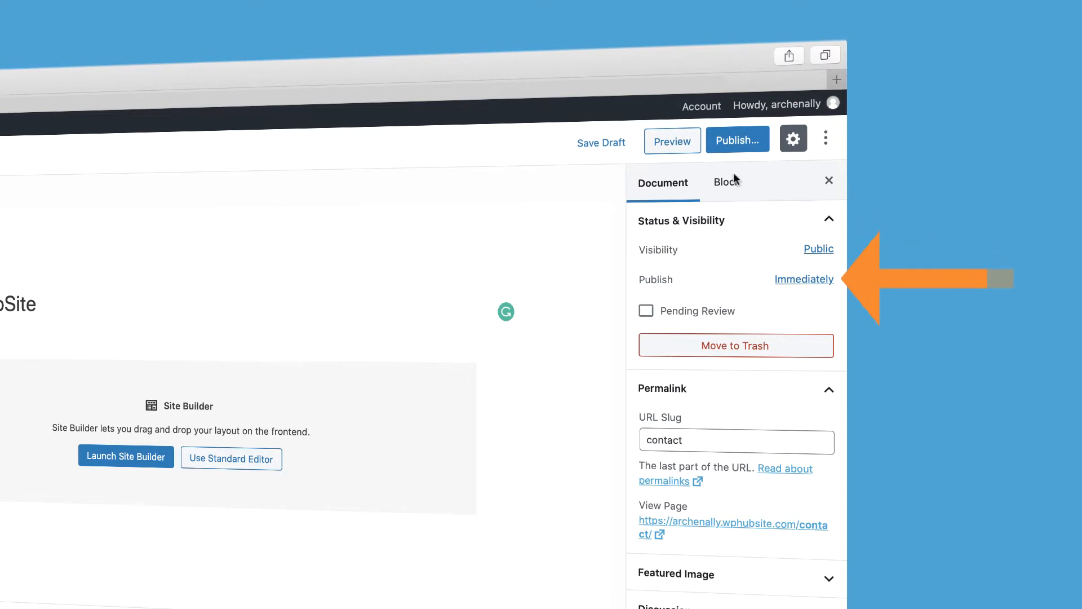
Step: Schedule the page to publish on November 30, 2019 at 2:39 am
{"action": "left_click", "coordinate": [786, 281]}
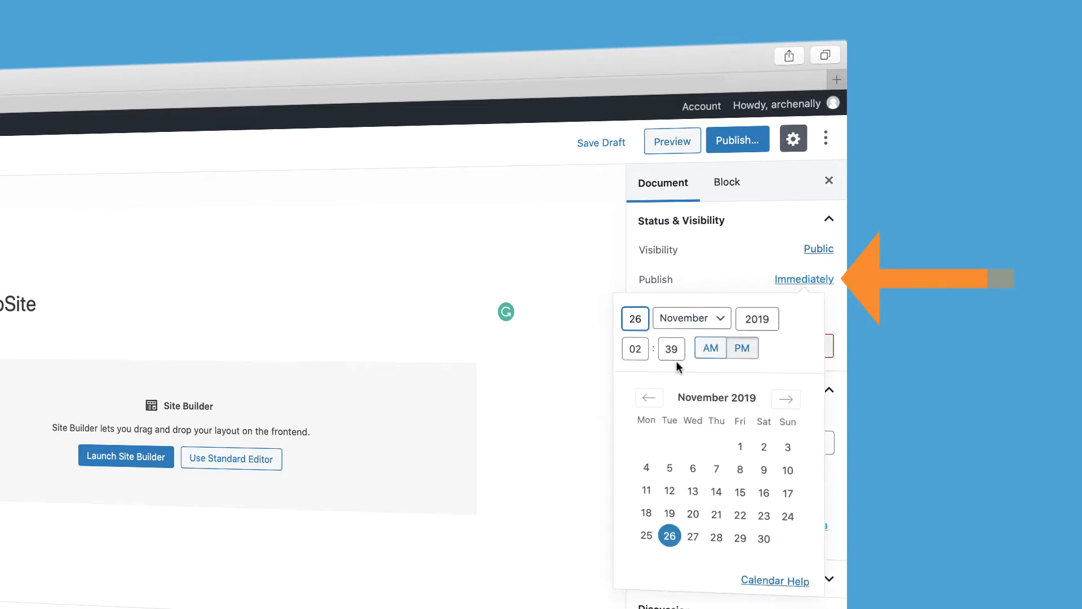
{"action": "left_click", "coordinate": [764, 540]}
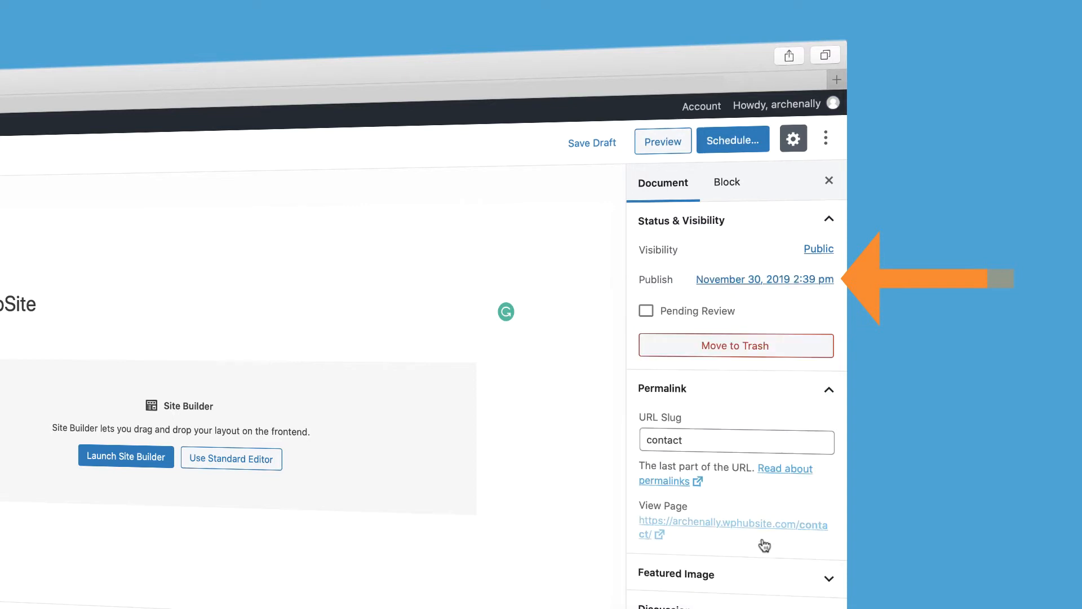
{"action": "left_click", "coordinate": [751, 286]}
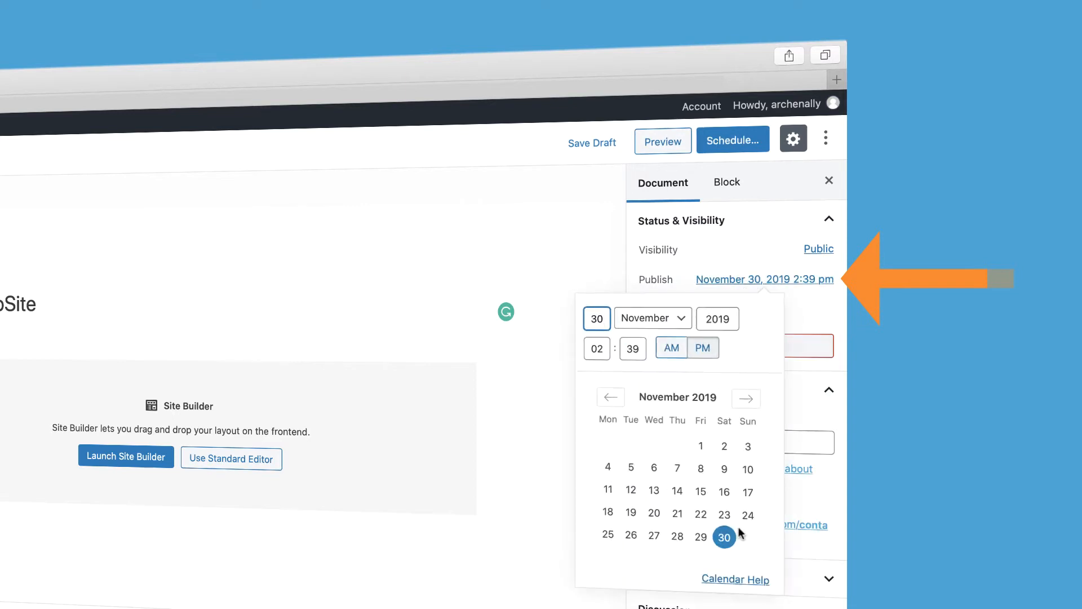
{"action": "left_click", "coordinate": [666, 351]}
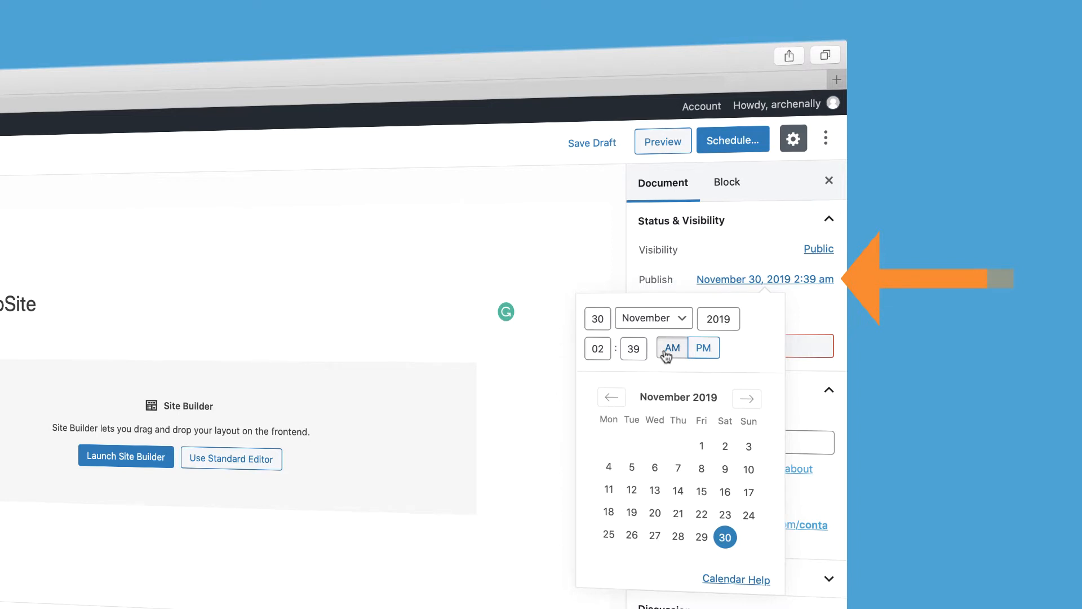
{"action": "left_click", "coordinate": [684, 282]}
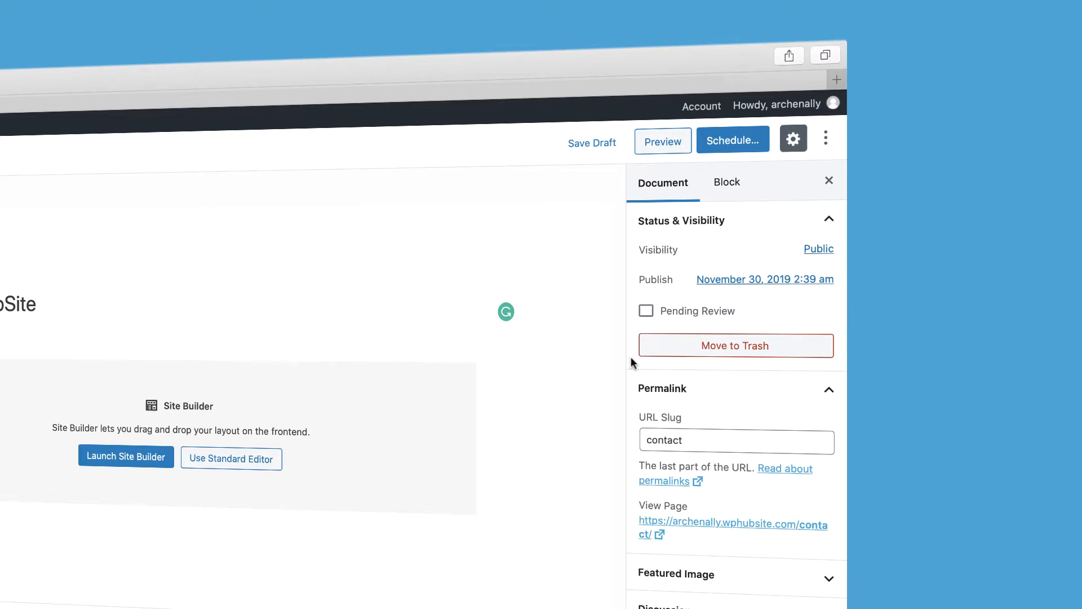
Step: Collapse the page's permalink settings and review the Featured Image and Discussion options
{"action": "left_click", "coordinate": [662, 398]}
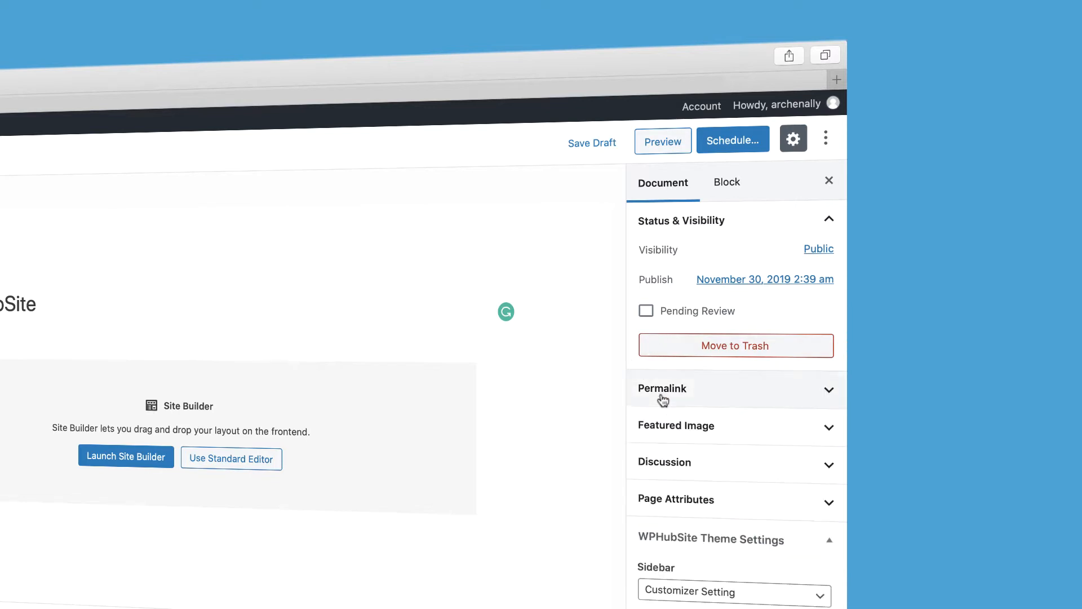
{"action": "left_click", "coordinate": [662, 399]}
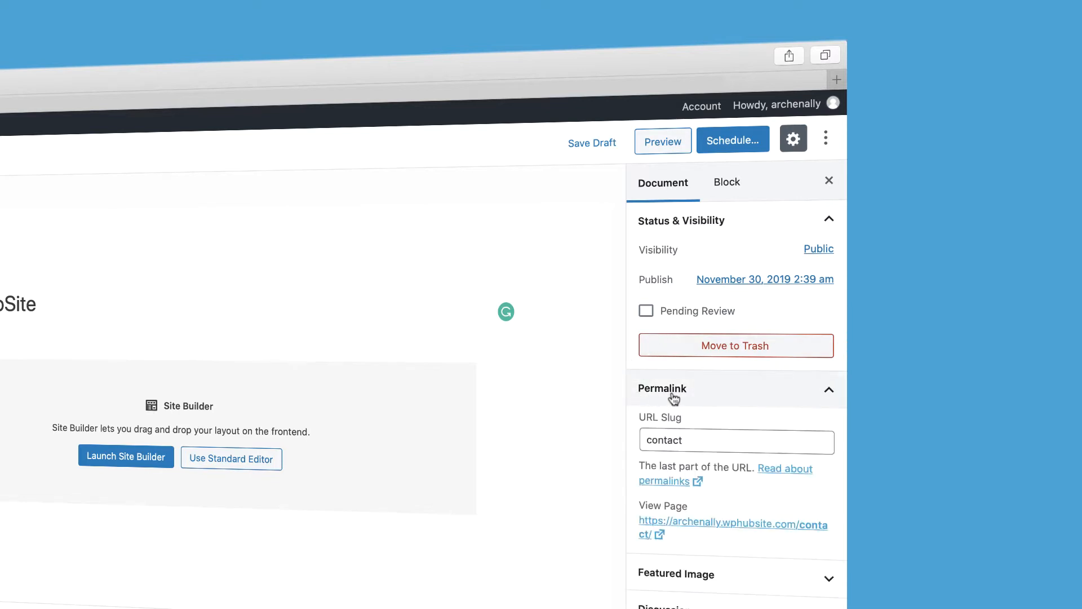
{"action": "left_click", "coordinate": [663, 398]}
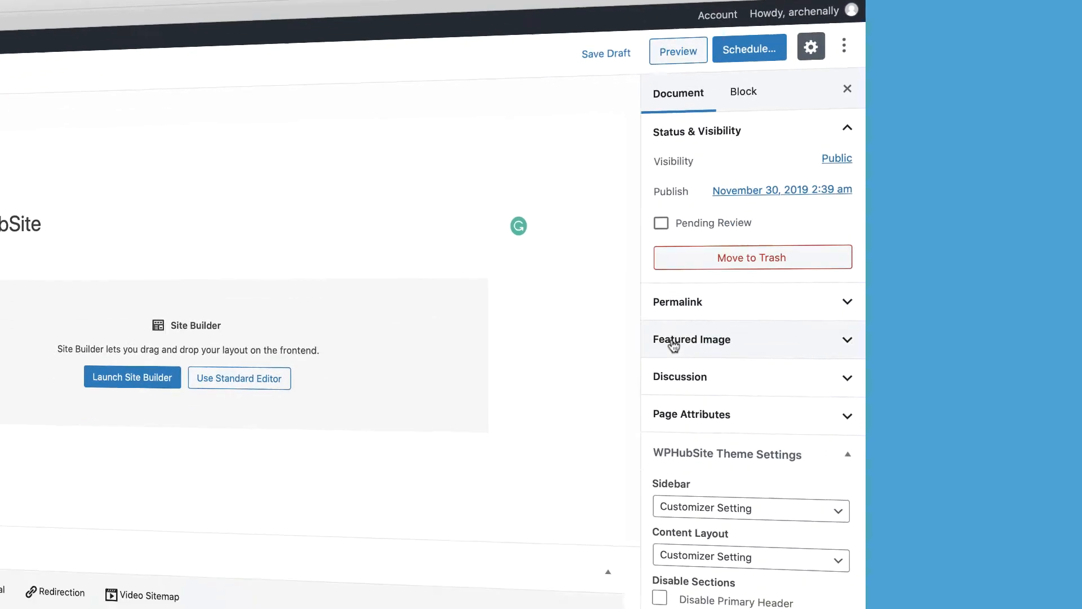
{"action": "left_click", "coordinate": [658, 431]}
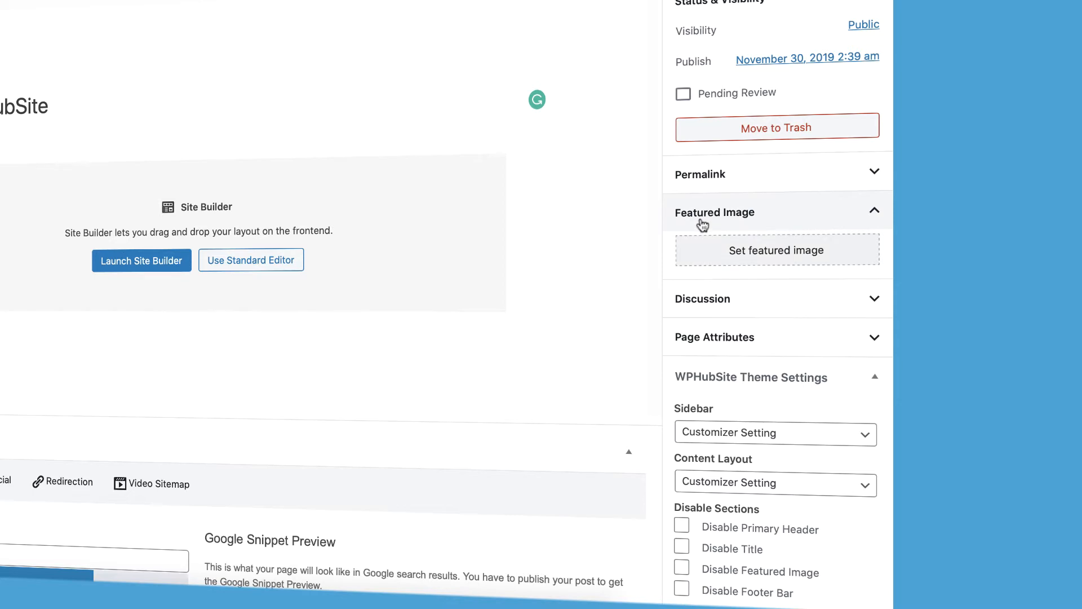
{"action": "left_click", "coordinate": [702, 223]}
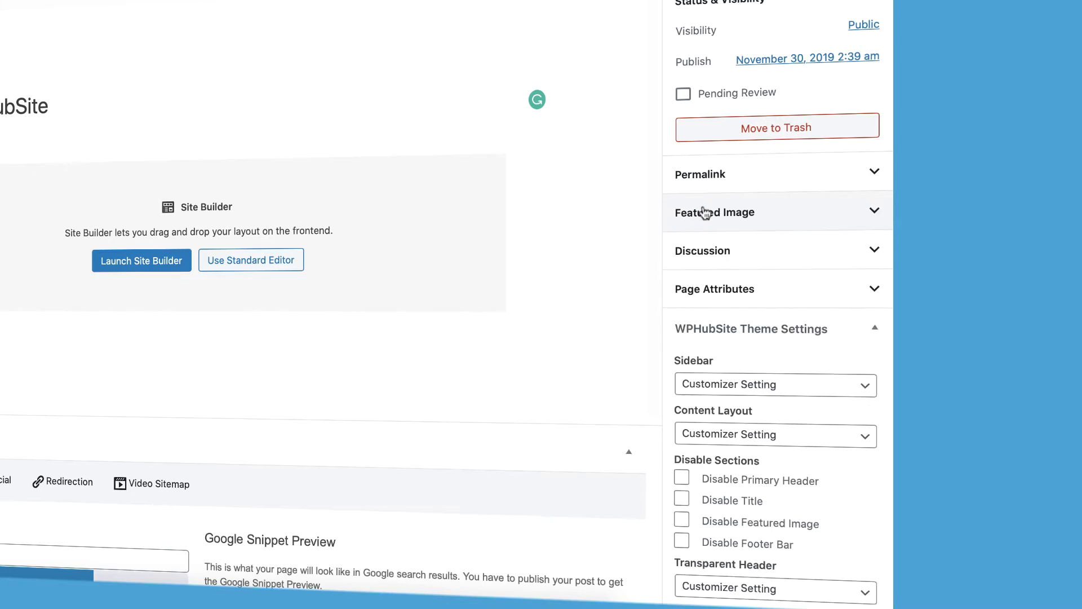
{"action": "left_click", "coordinate": [699, 246]}
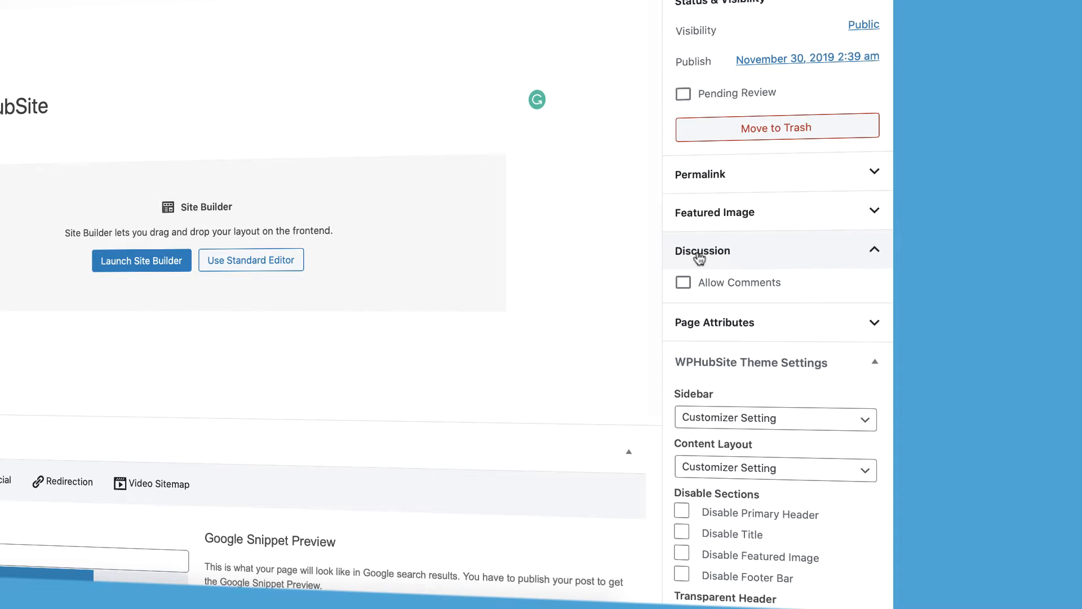
{"action": "left_click", "coordinate": [700, 260]}
Step: Review the Page Attributes and the available parent pages, leaving the page without a parent
{"action": "left_click", "coordinate": [699, 291]}
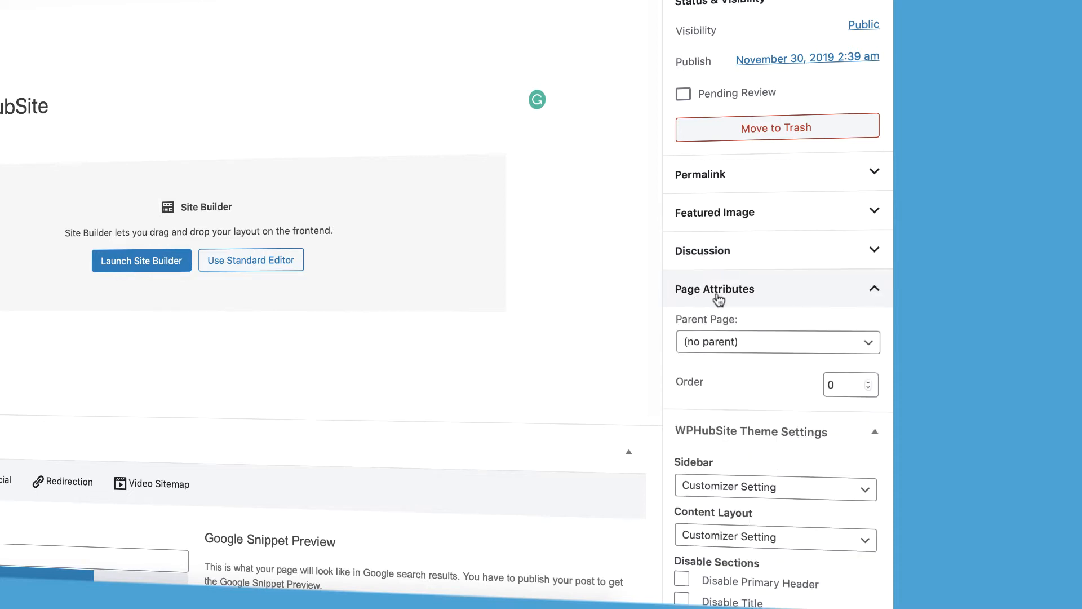
{"action": "left_click", "coordinate": [720, 342]}
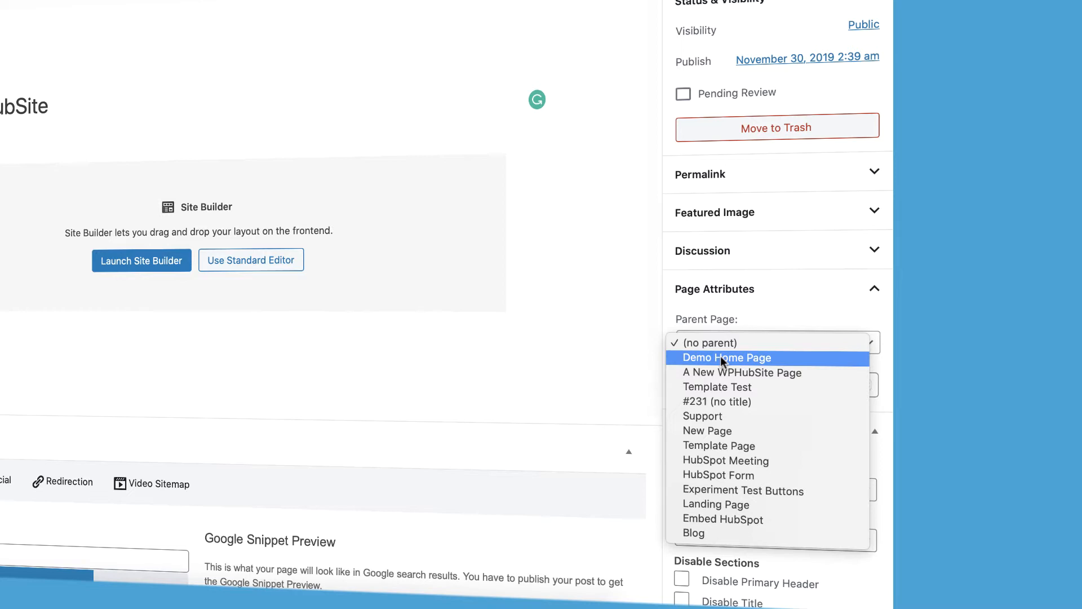
{"action": "left_click", "coordinate": [725, 312]}
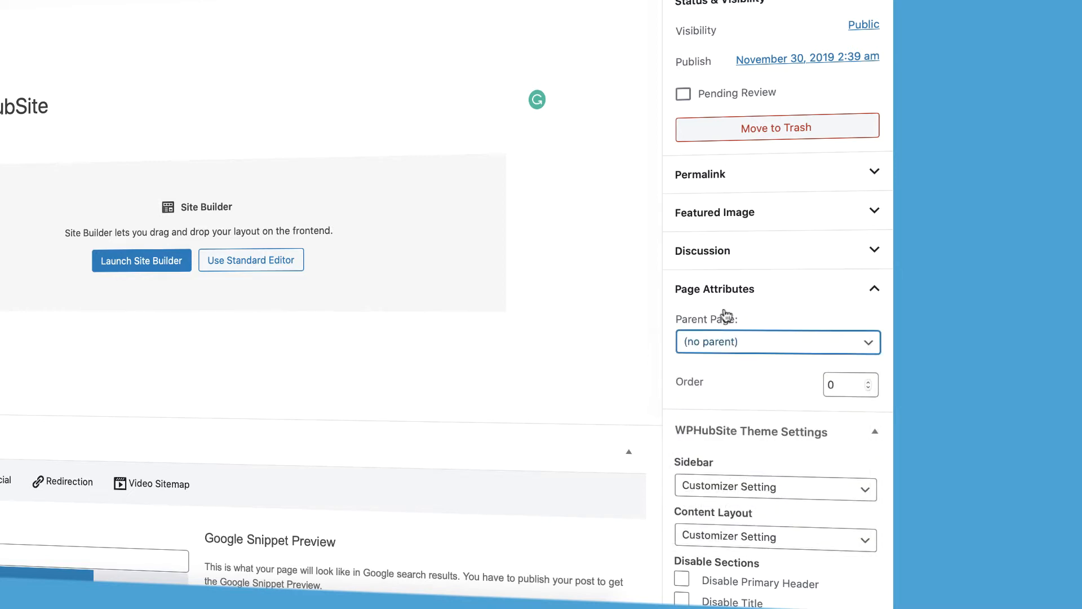
{"action": "scroll", "coordinate": [725, 314], "scroll_direction": "down", "scroll_amount": 4}
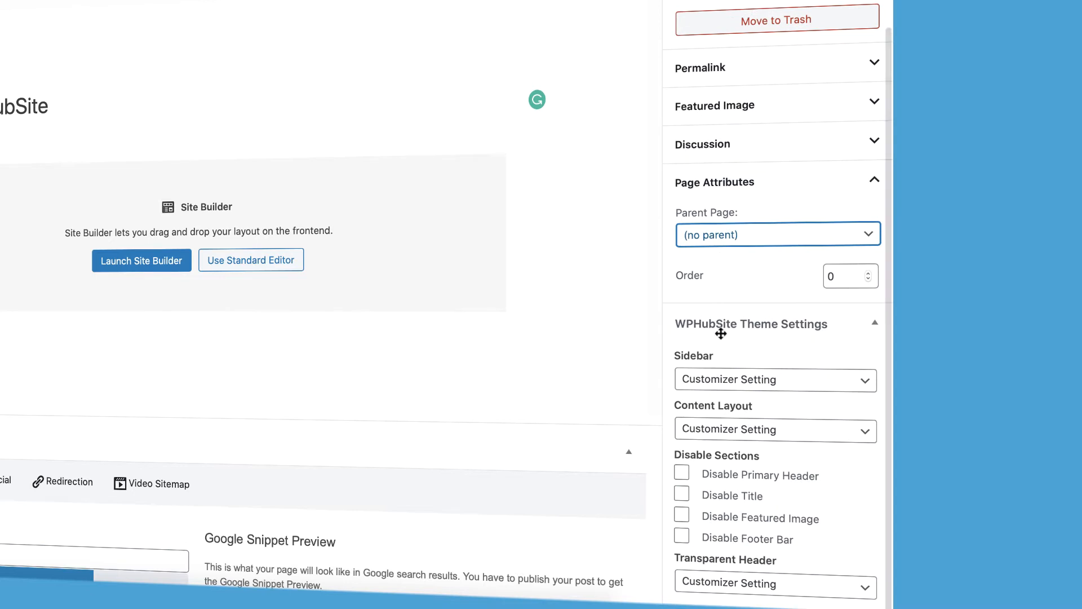
{"action": "left_click", "coordinate": [735, 194]}
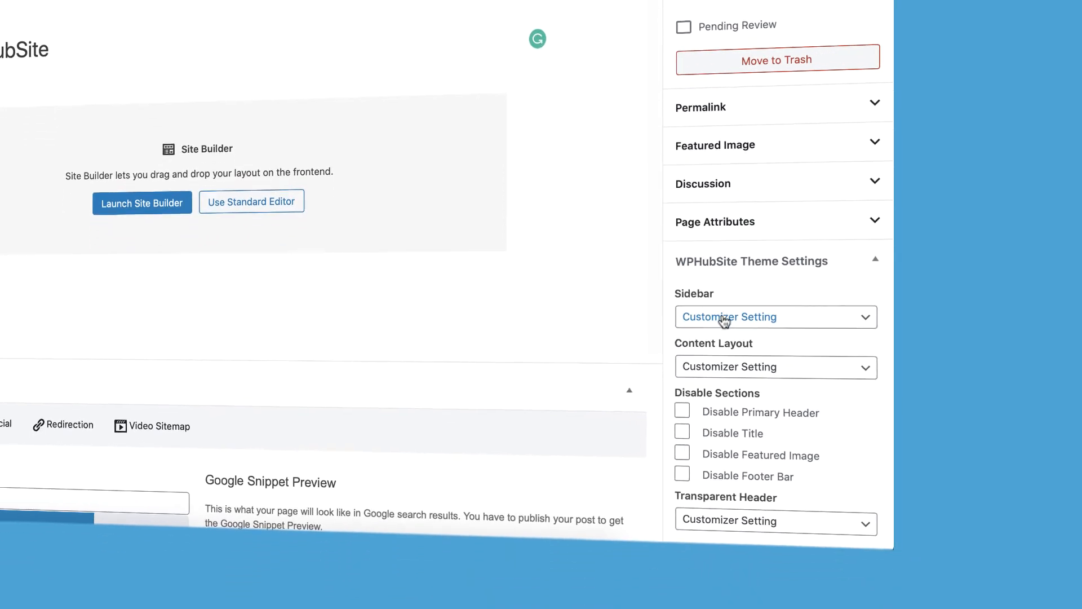
Step: Check the theme's sidebar layout options and disable the title and featured image for this page
{"action": "left_click", "coordinate": [719, 378]}
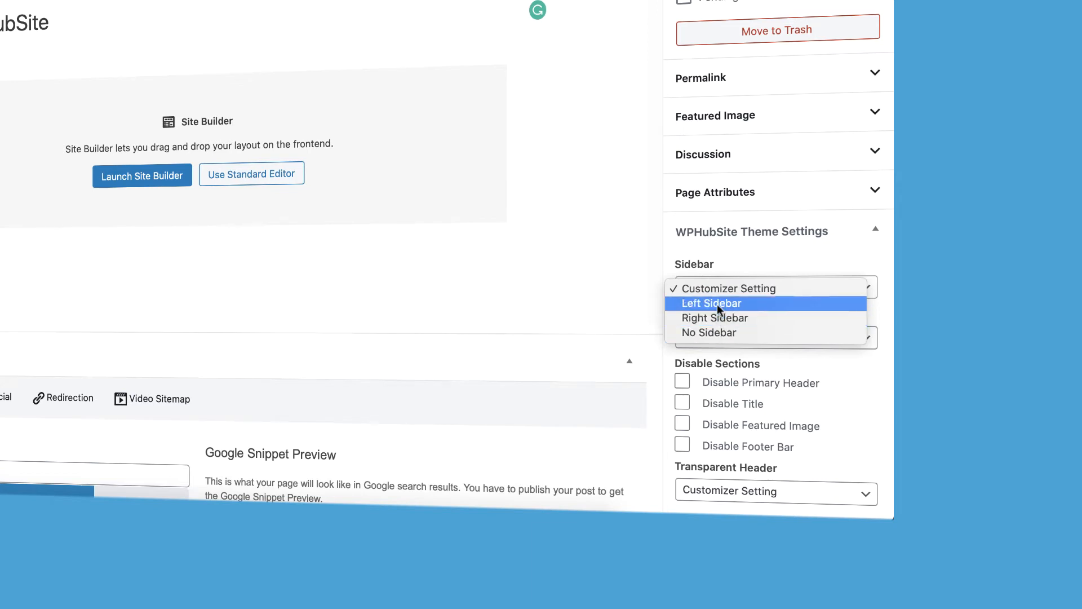
{"action": "left_click", "coordinate": [725, 265]}
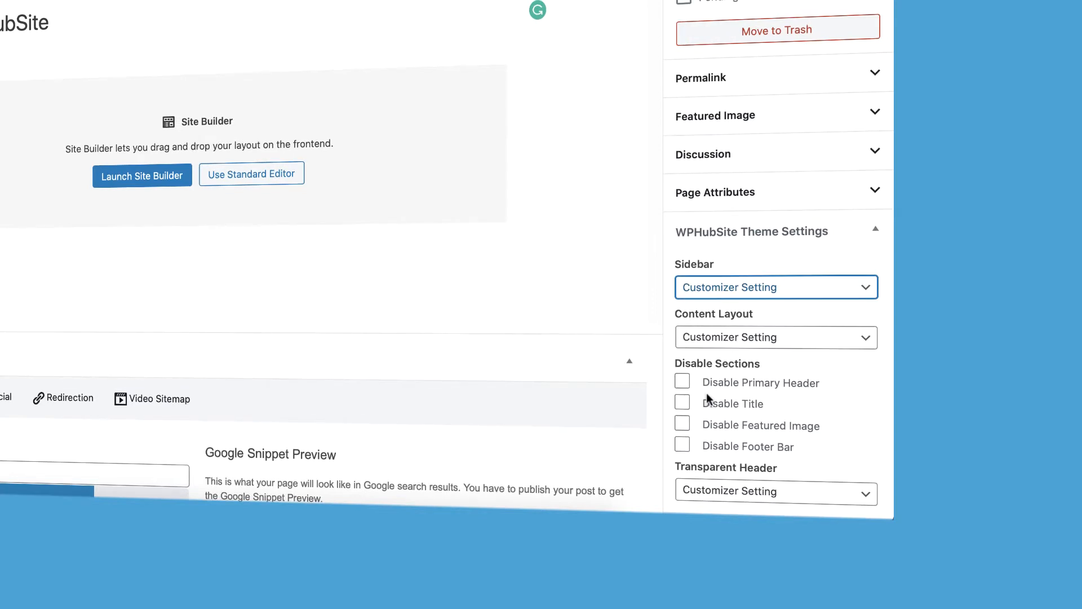
{"action": "left_click", "coordinate": [681, 406]}
{"action": "left_click", "coordinate": [683, 426]}
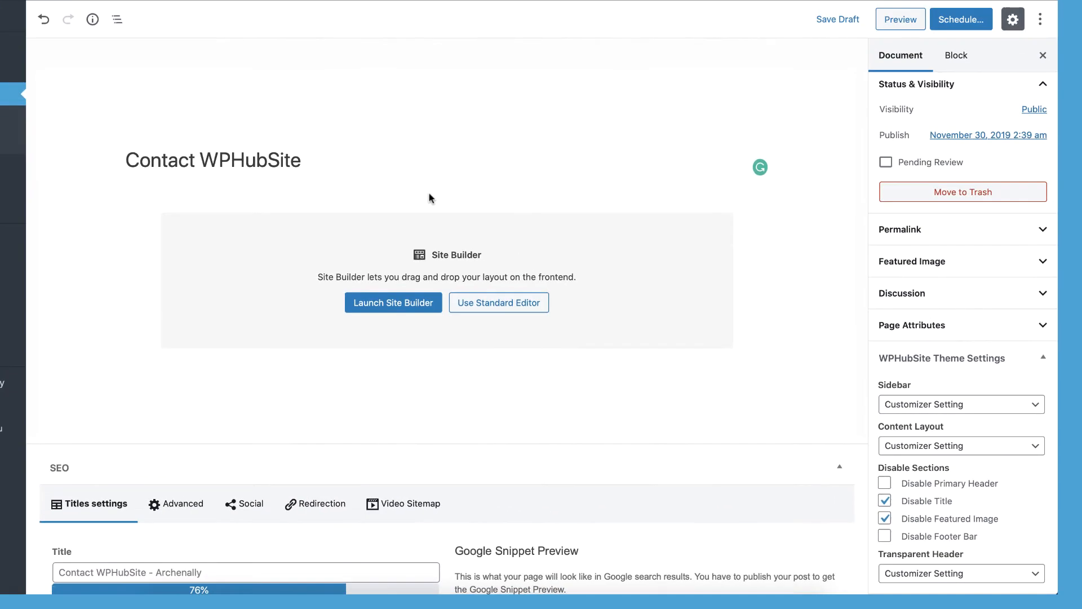
Step: Look over the page's SEO title and meta description settings and launch the Site Builder
{"action": "scroll", "coordinate": [430, 197], "scroll_direction": "down", "scroll_amount": 5}
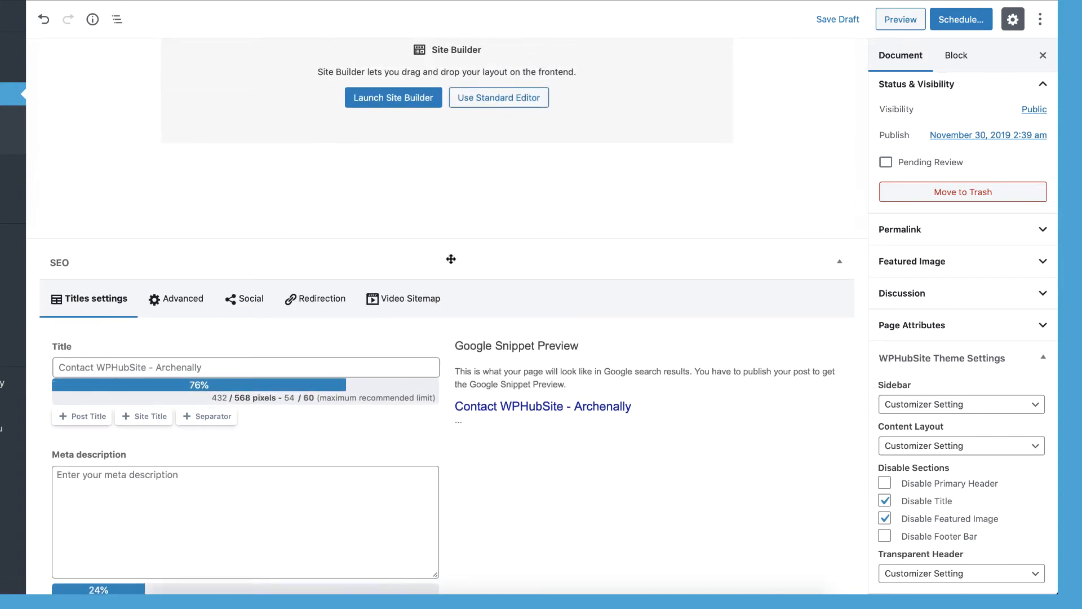
{"action": "scroll", "coordinate": [428, 260], "scroll_direction": "up", "scroll_amount": 2}
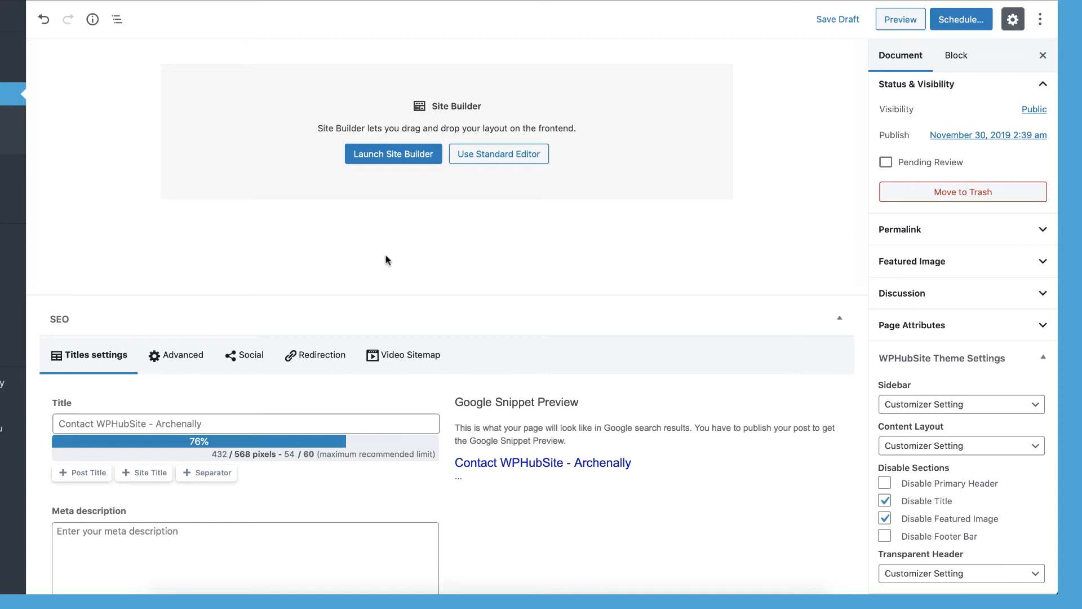
{"action": "scroll", "coordinate": [386, 260], "scroll_direction": "up", "scroll_amount": 5}
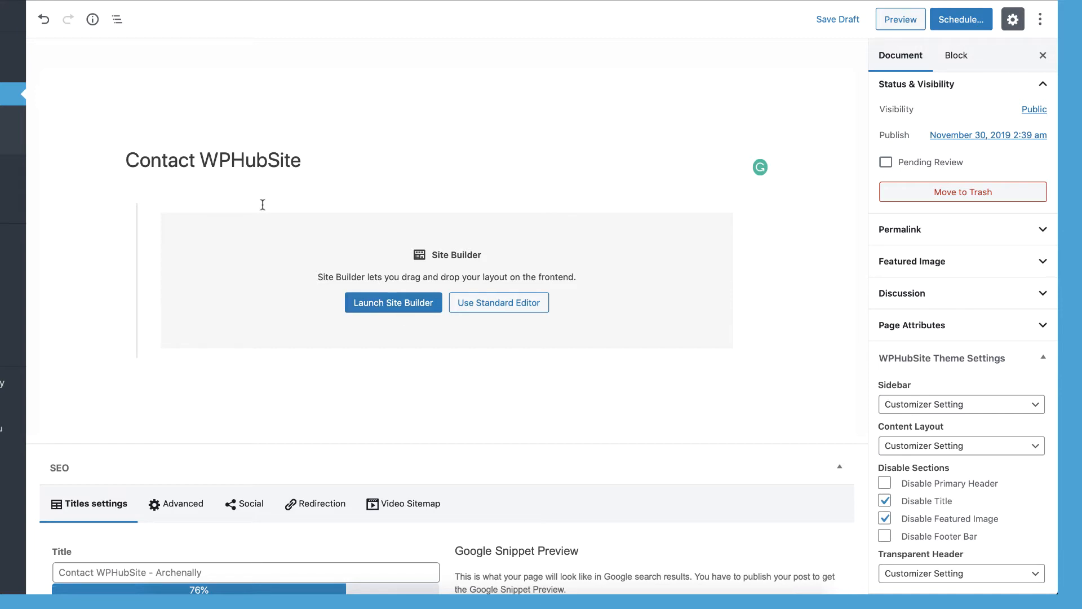
{"action": "left_click", "coordinate": [239, 164]}
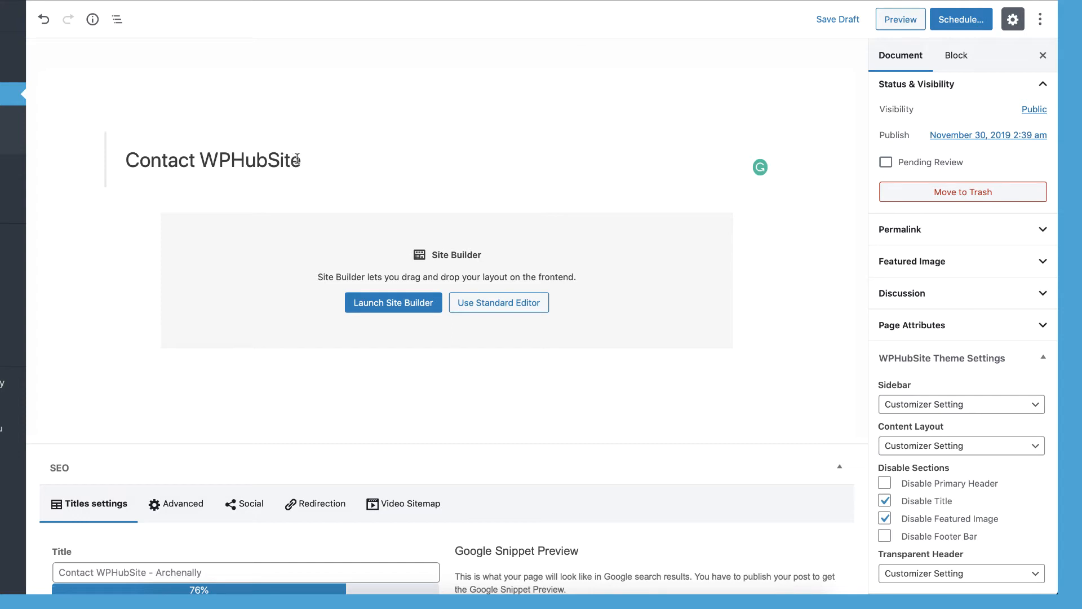
{"action": "left_click", "coordinate": [347, 298]}
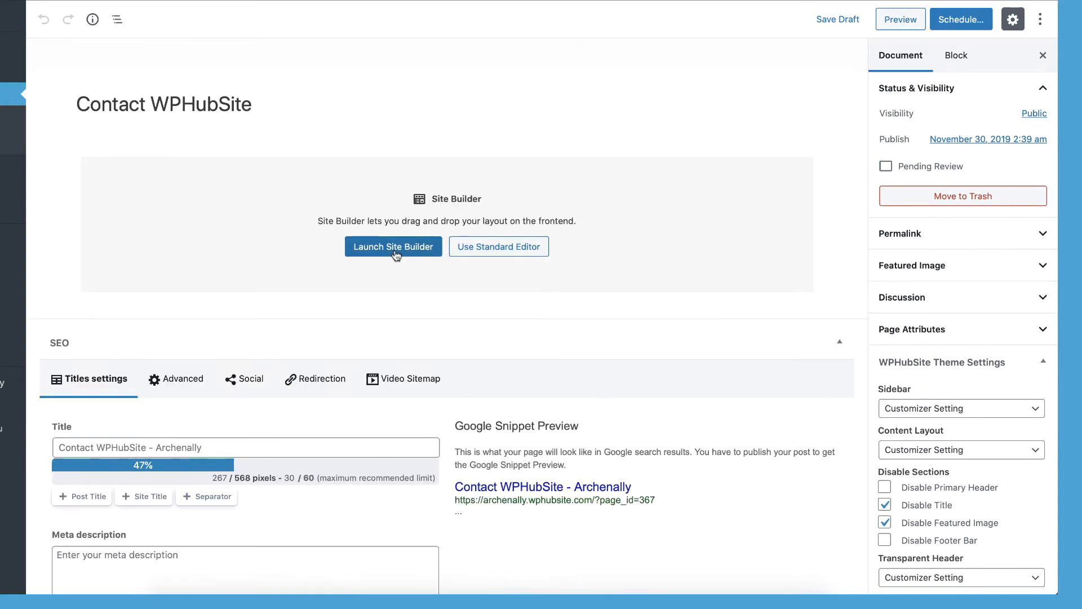
{"action": "left_click", "coordinate": [408, 251]}
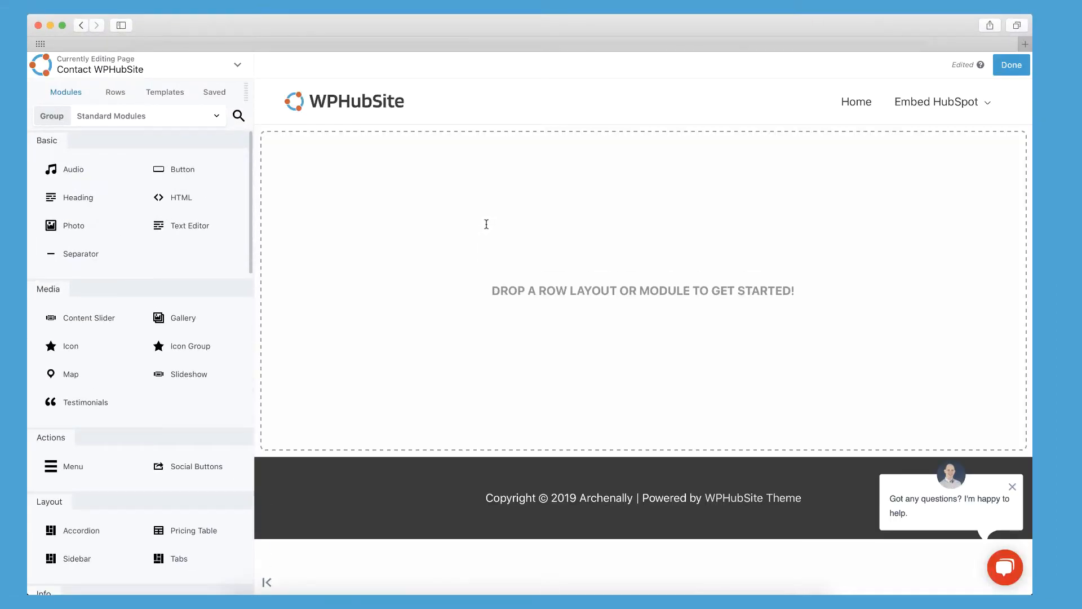
Step: Undock and hide the modules panel, and dismiss the chat message and the email sign-up pop-up
{"action": "left_click", "coordinate": [1012, 486]}
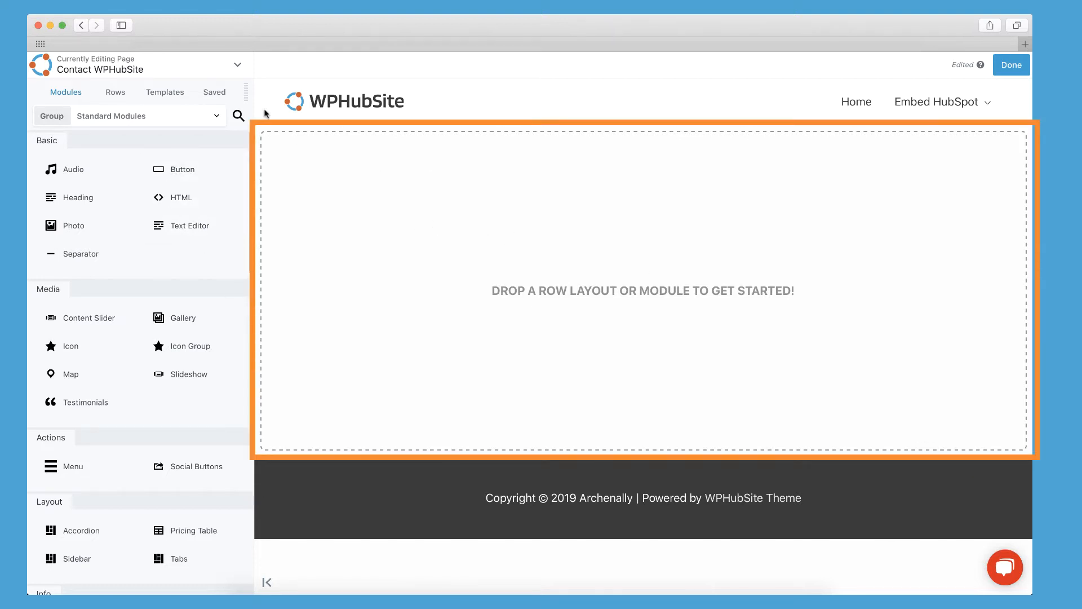
{"action": "left_click_drag", "start_coordinate": [235, 91], "coordinate": [492, 157]}
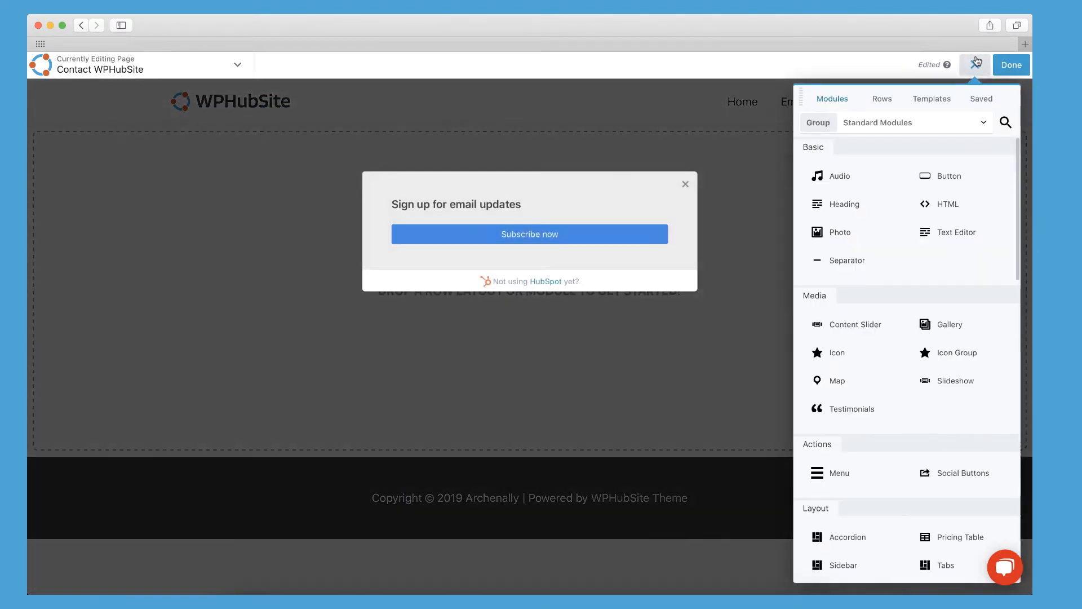
{"action": "left_click", "coordinate": [976, 62]}
{"action": "left_click", "coordinate": [685, 184]}
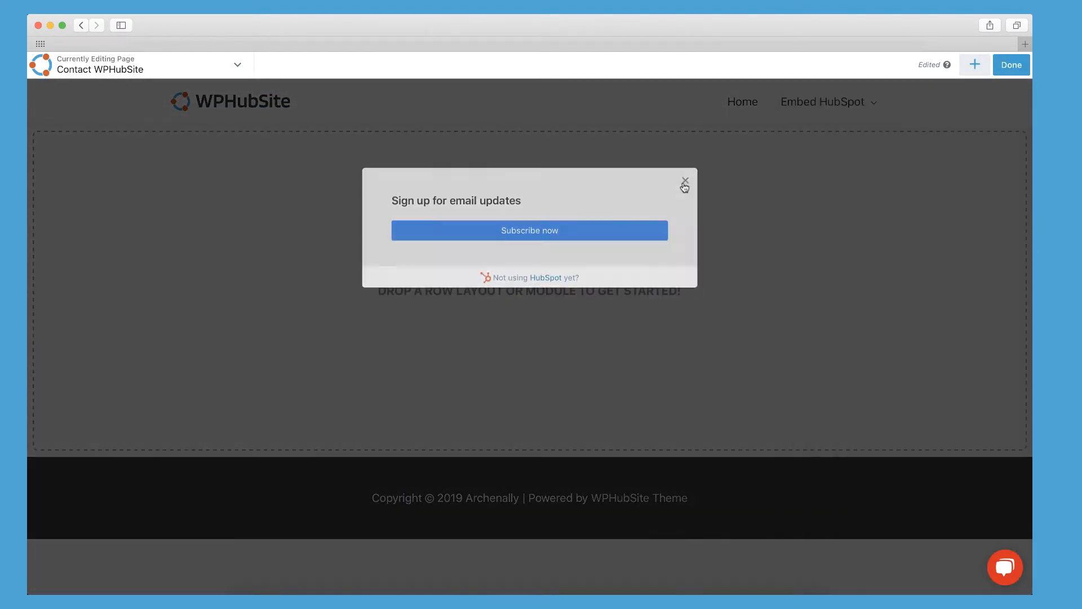
Step: Show and hide the floating modules panel, dock it back on the left side and look through its modules
{"action": "left_click", "coordinate": [979, 66]}
{"action": "left_click", "coordinate": [979, 66]}
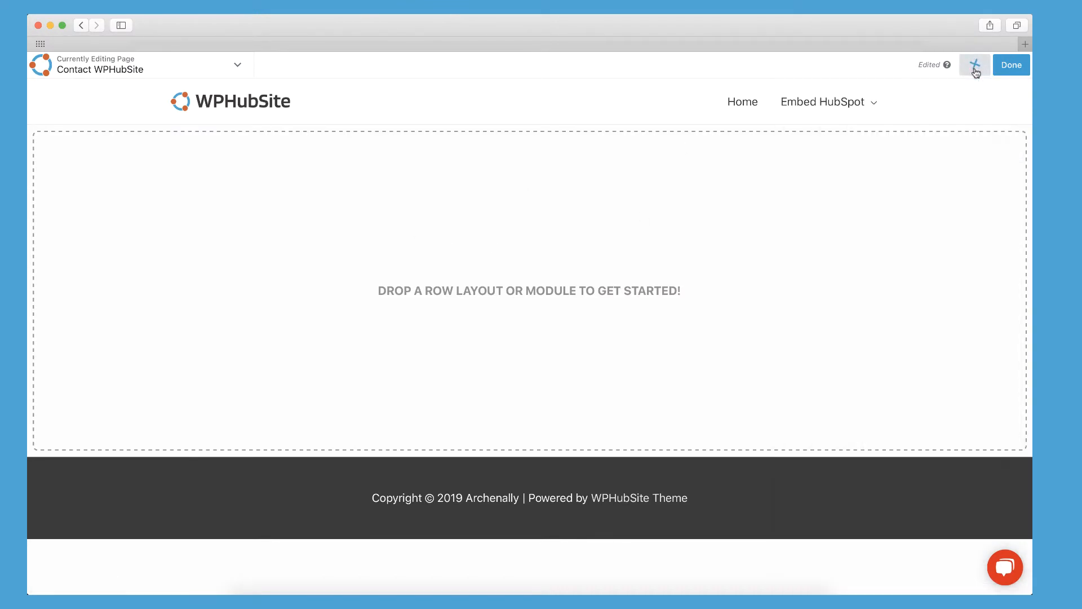
{"action": "left_click", "coordinate": [976, 67]}
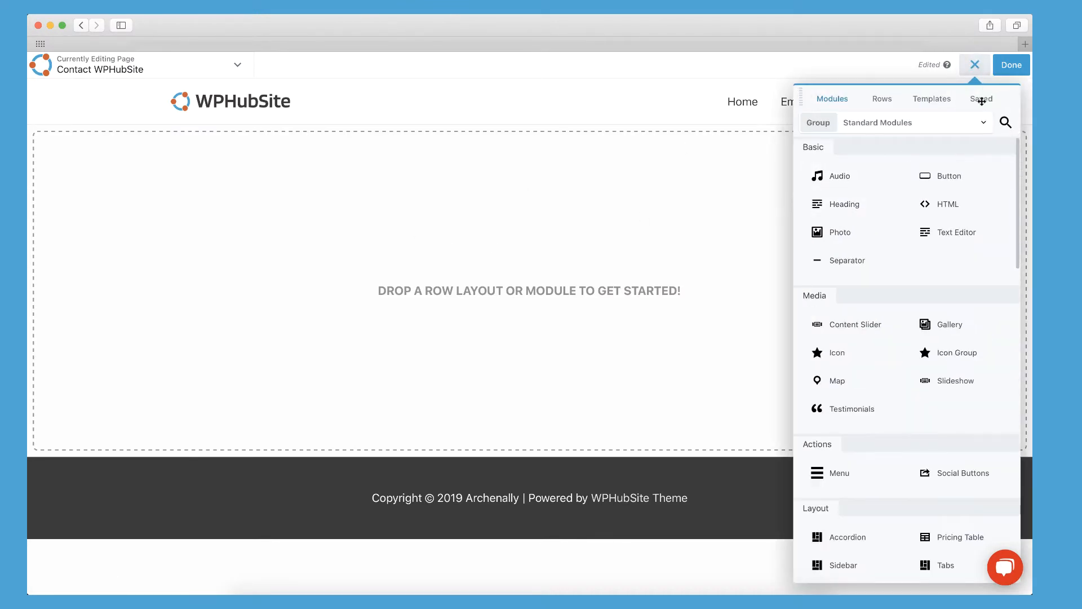
{"action": "left_click", "coordinate": [975, 67]}
{"action": "left_click", "coordinate": [972, 67]}
{"action": "left_click", "coordinate": [974, 70]}
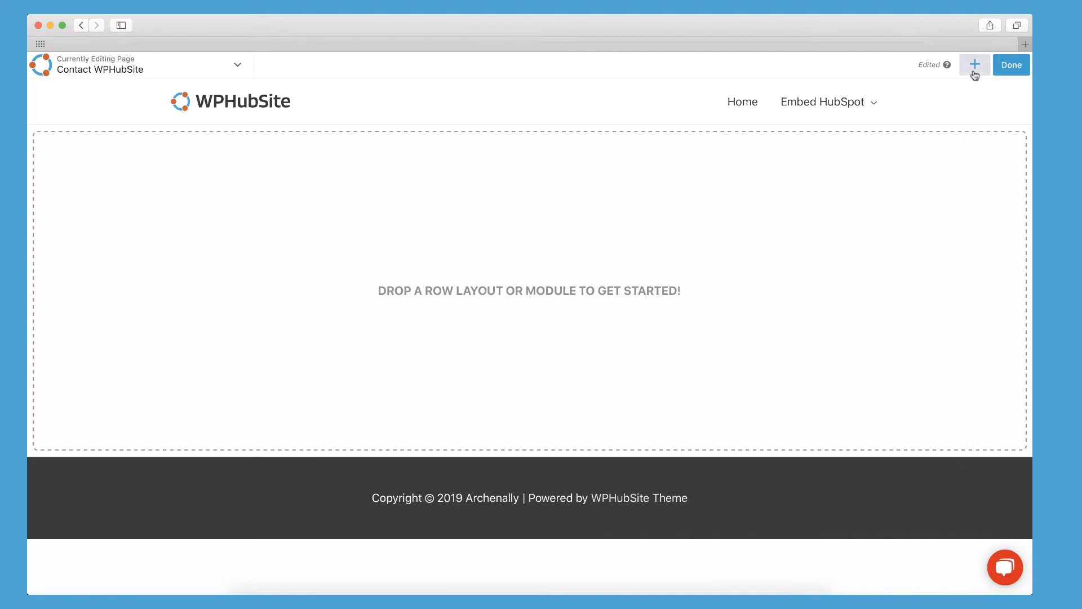
{"action": "left_click", "coordinate": [975, 68]}
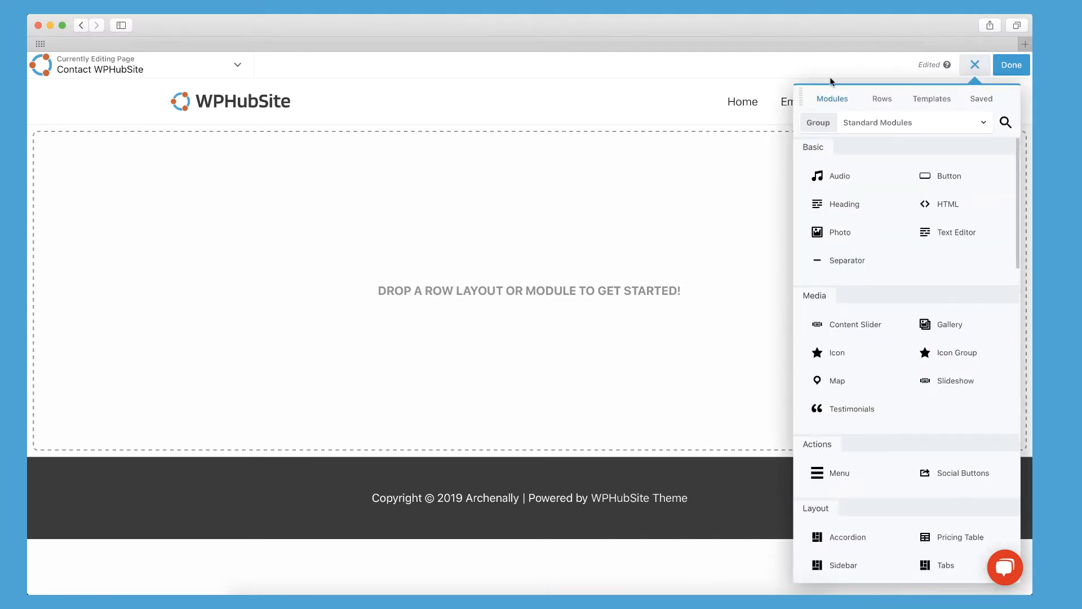
{"action": "left_click_drag", "start_coordinate": [803, 92], "coordinate": [38, 198]}
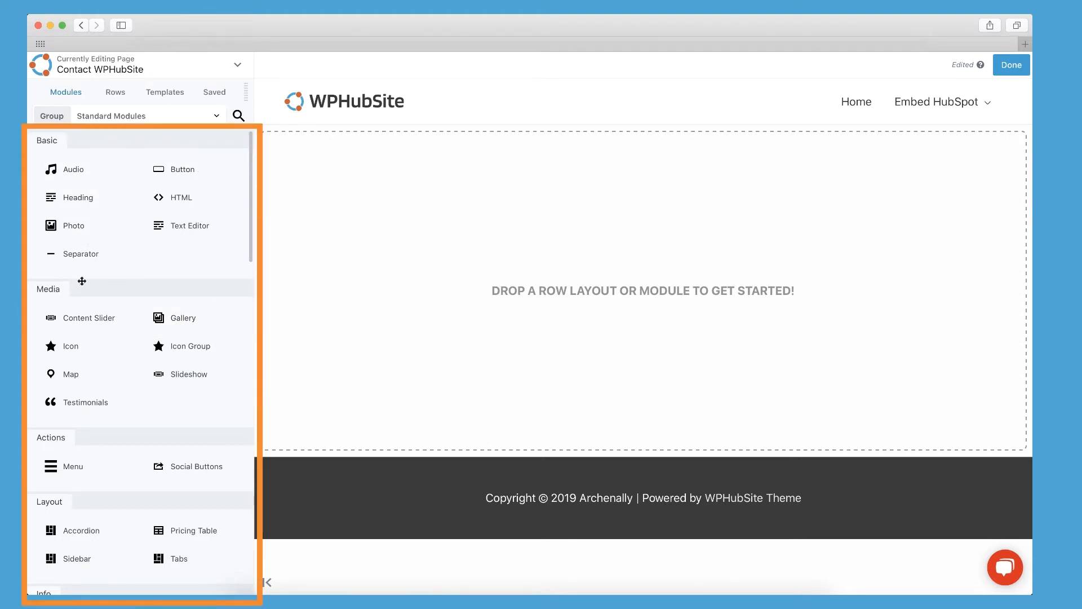
{"action": "scroll", "coordinate": [109, 422], "scroll_direction": "down", "scroll_amount": 1}
{"action": "scroll", "coordinate": [109, 423], "scroll_direction": "up", "scroll_amount": 1}
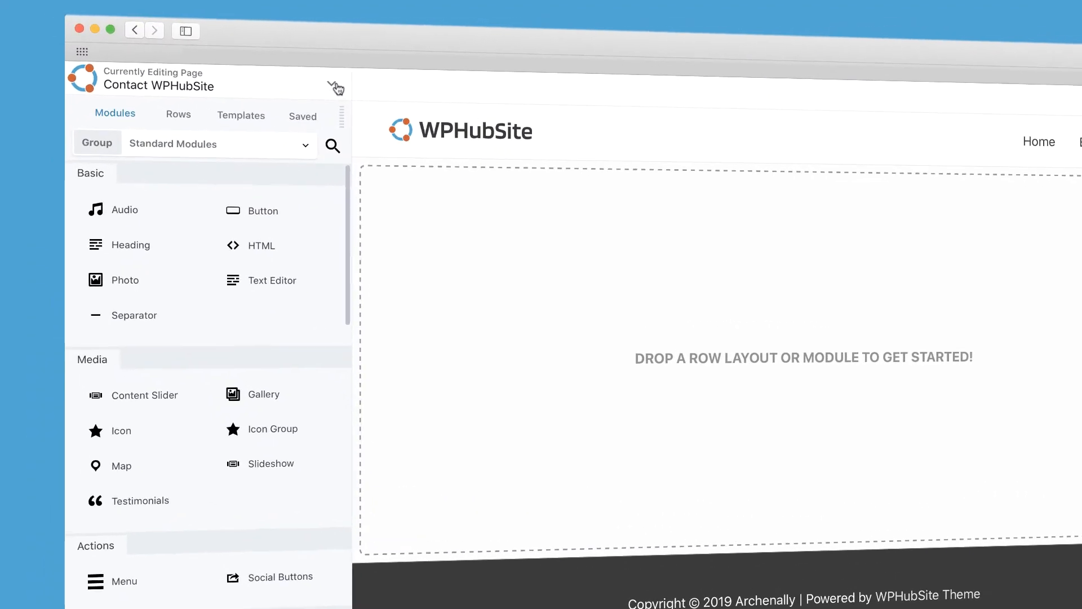
Step: Preview the page layout in Responsive Editing at phone size and return to the normal layout view
{"action": "left_click", "coordinate": [335, 87]}
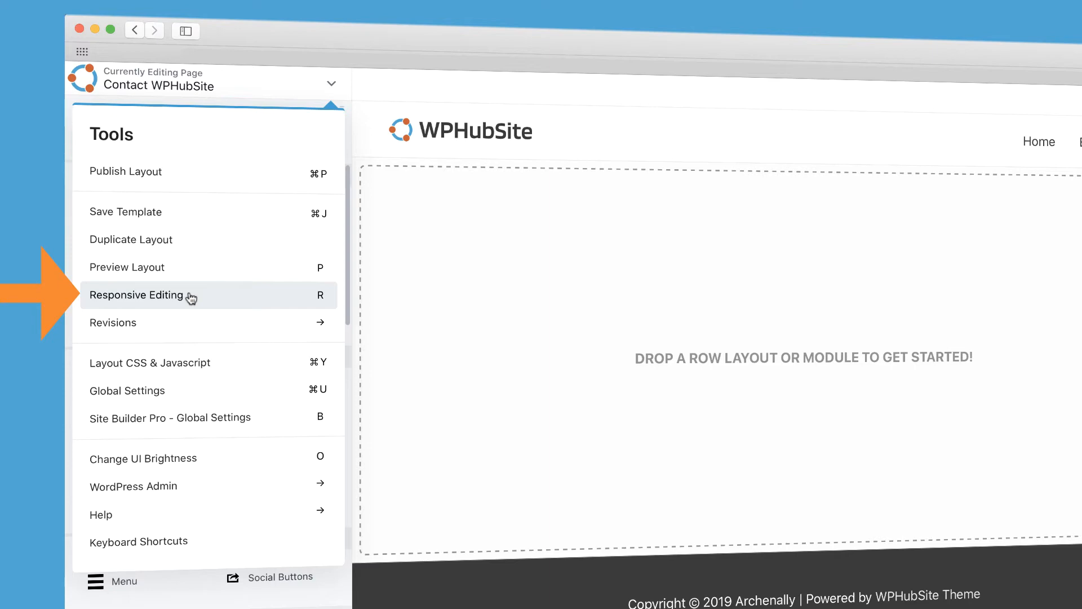
{"action": "left_click", "coordinate": [191, 298]}
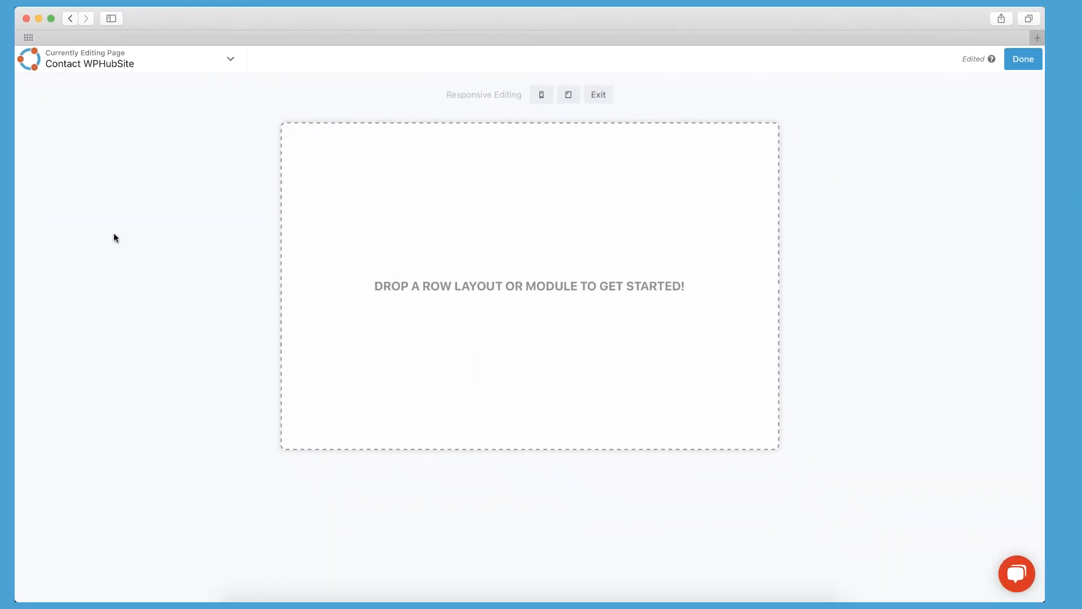
{"action": "left_click", "coordinate": [541, 96]}
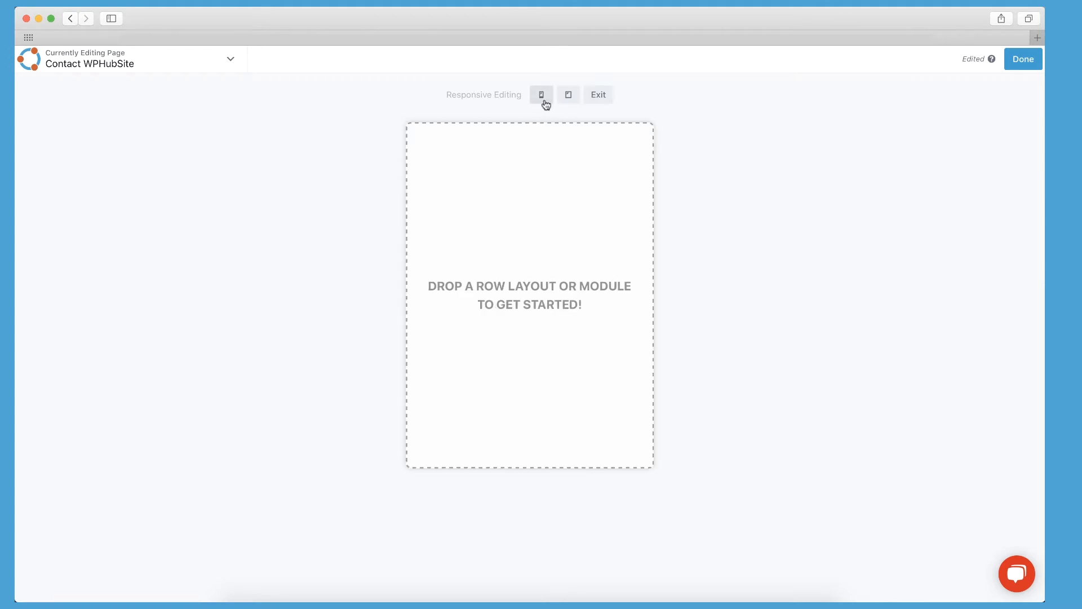
{"action": "left_click", "coordinate": [599, 94]}
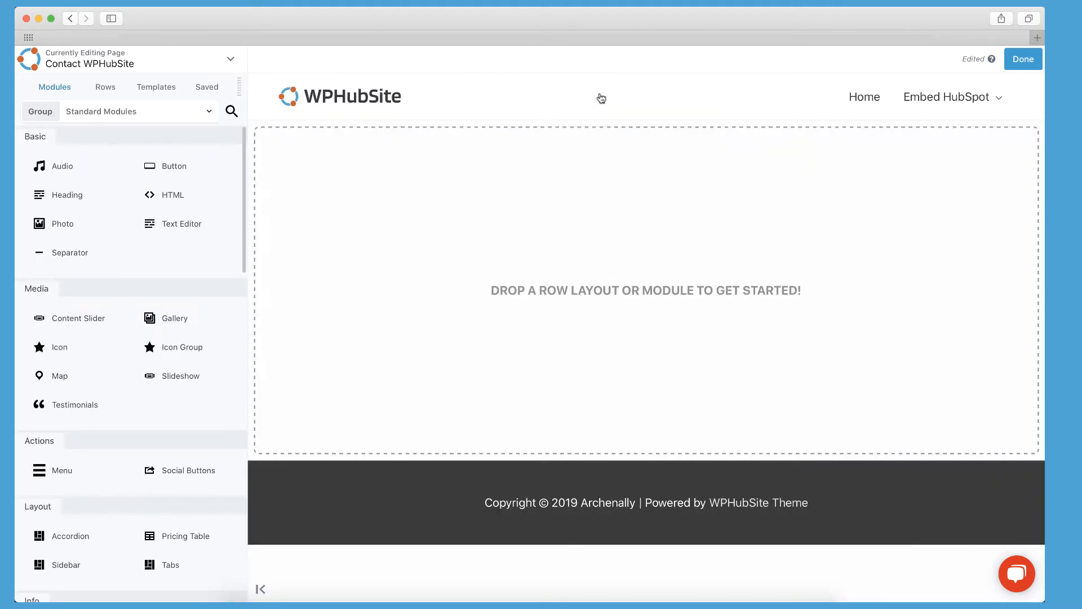
Step: Open the Layout CSS & Javascript editor for the contact page
{"action": "left_click", "coordinate": [189, 65]}
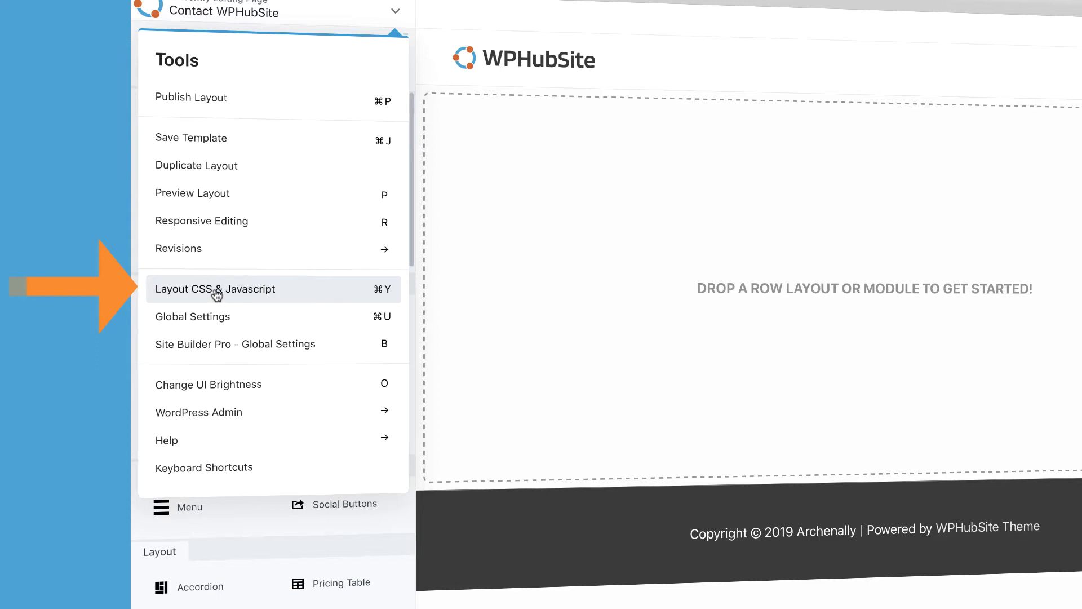
{"action": "left_click", "coordinate": [216, 292]}
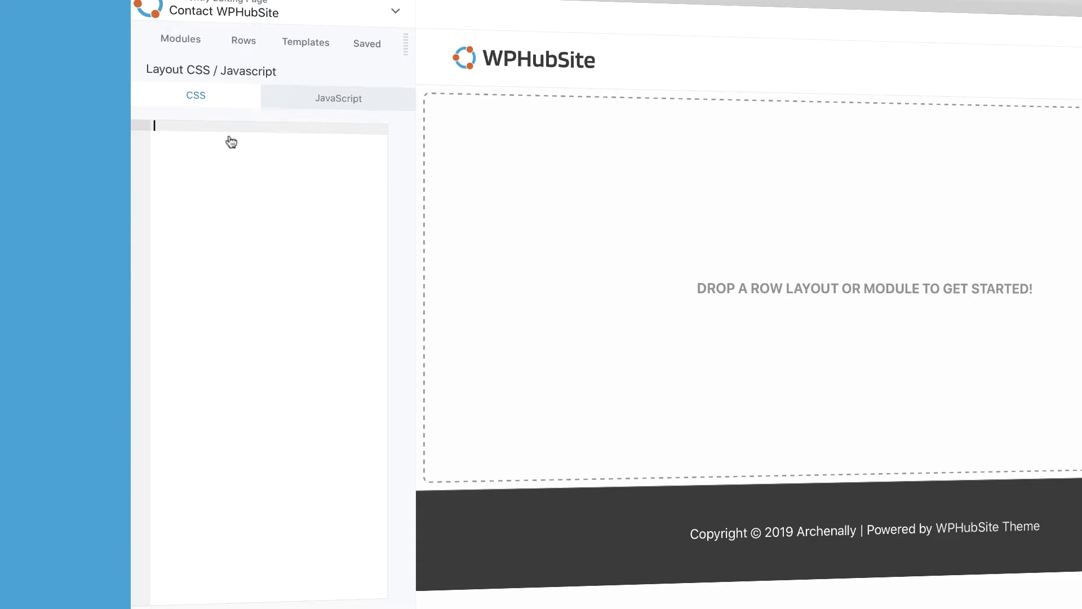
Step: View the JavaScript side of the layout code editor and close the editor
{"action": "left_click", "coordinate": [328, 109]}
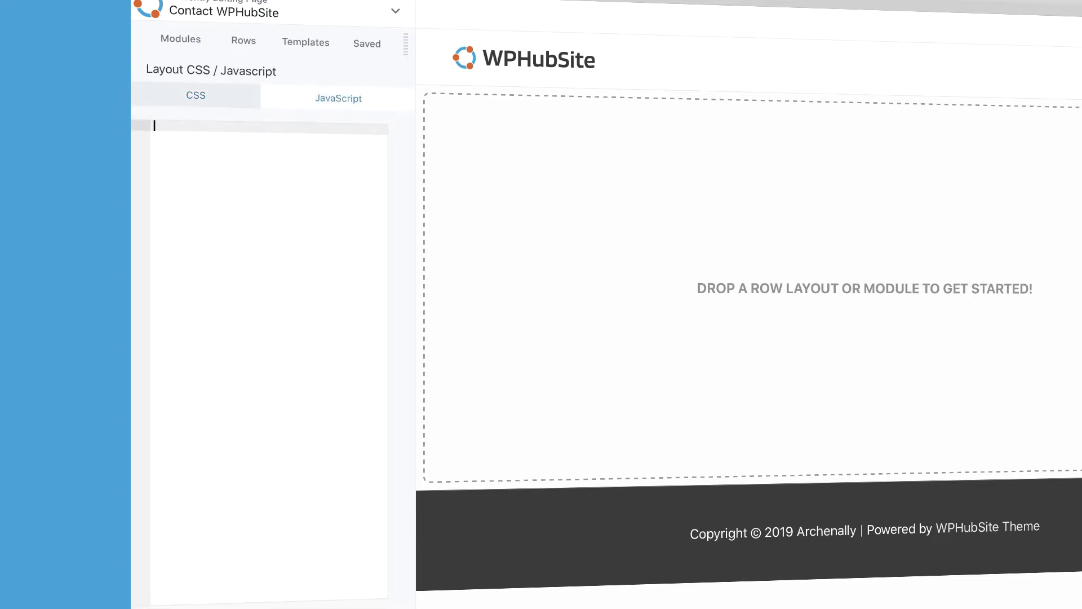
{"action": "key", "text": "Escape"}
Step: Open Global Settings and examine the default page heading, row and column options
{"action": "left_click", "coordinate": [224, 12]}
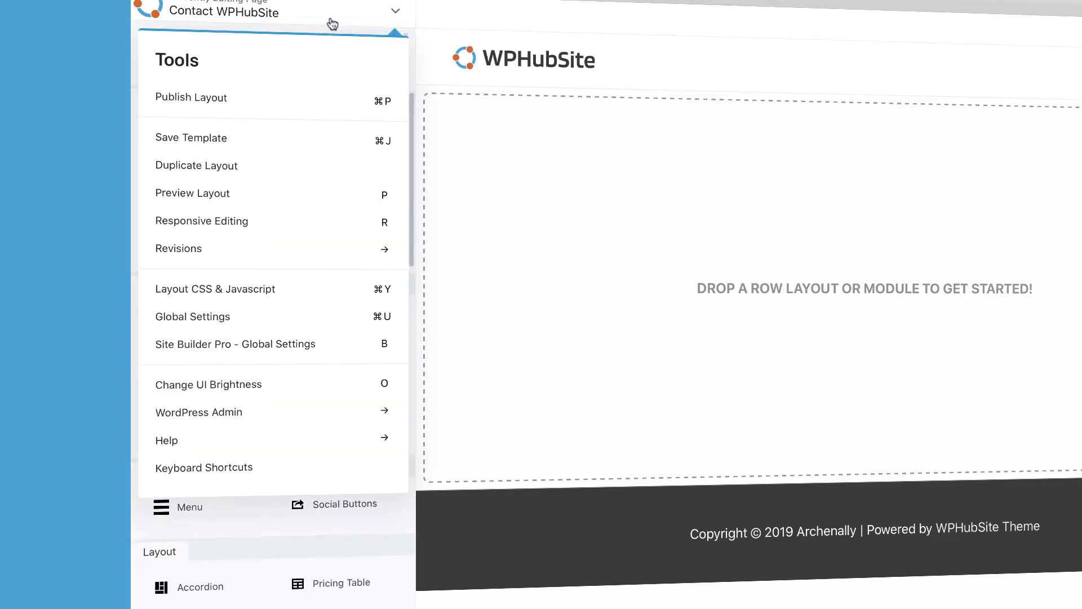
{"action": "left_click", "coordinate": [193, 319]}
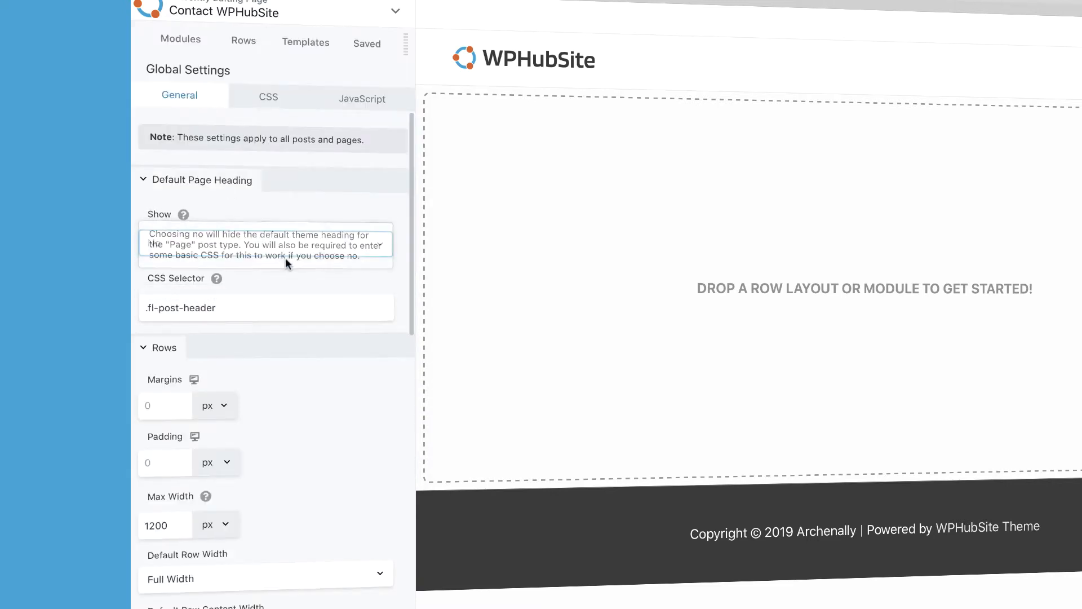
{"action": "scroll", "coordinate": [301, 289], "scroll_direction": "down", "scroll_amount": 1}
{"action": "scroll", "coordinate": [301, 289], "scroll_direction": "down", "scroll_amount": 3}
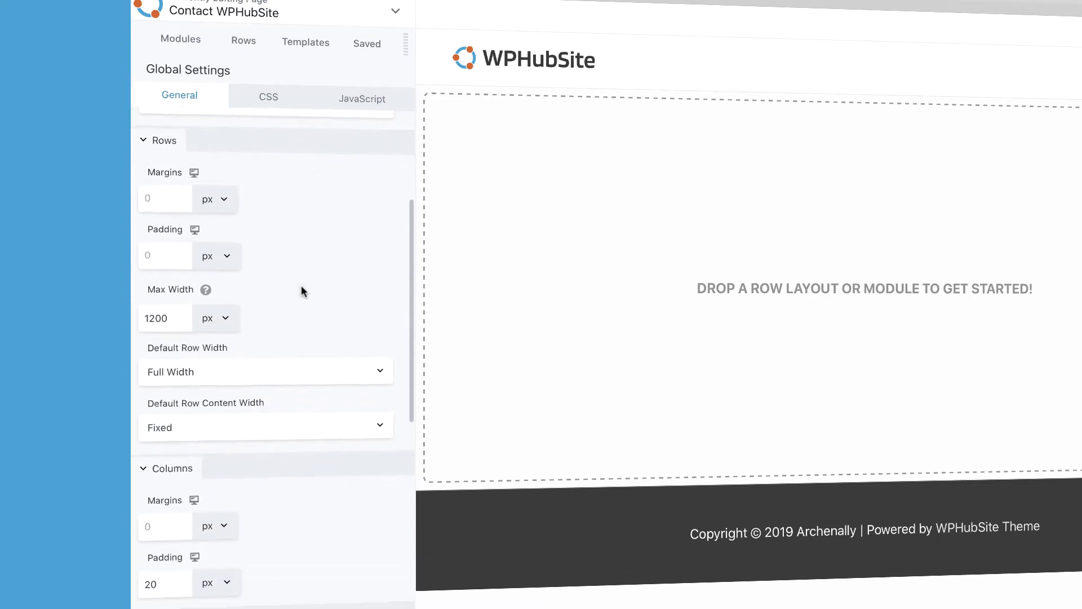
{"action": "scroll", "coordinate": [319, 316], "scroll_direction": "down", "scroll_amount": 2}
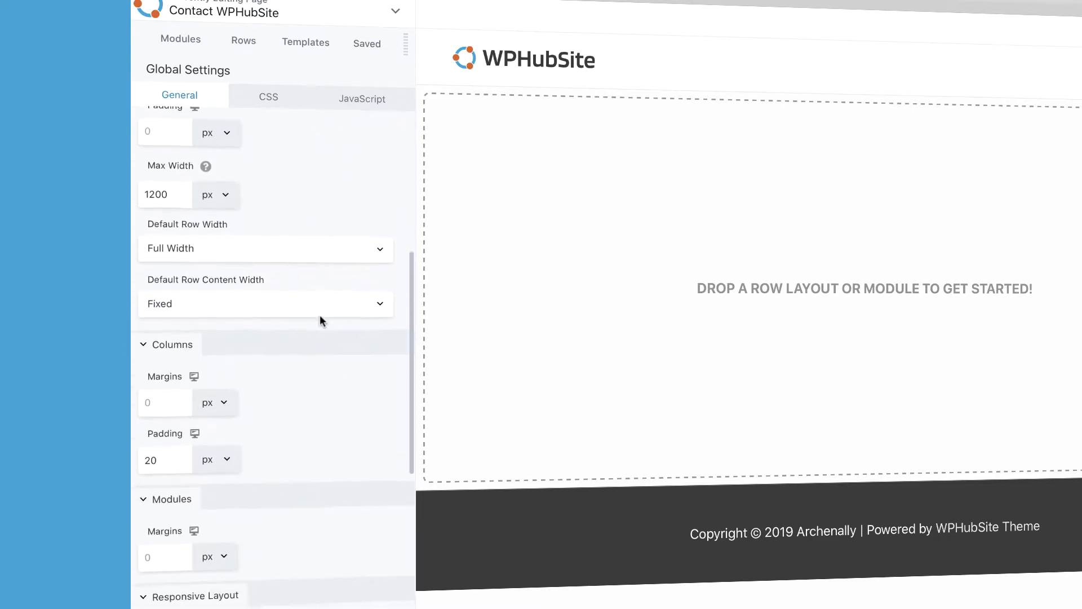
{"action": "scroll", "coordinate": [326, 311], "scroll_direction": "up", "scroll_amount": 1}
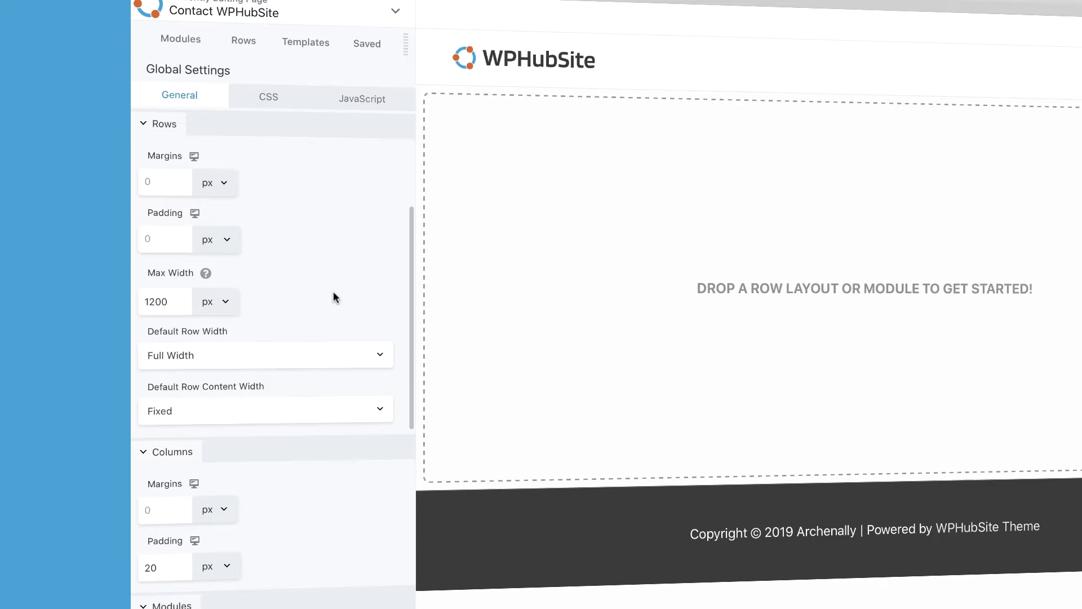
{"action": "scroll", "coordinate": [333, 292], "scroll_direction": "down", "scroll_amount": 2}
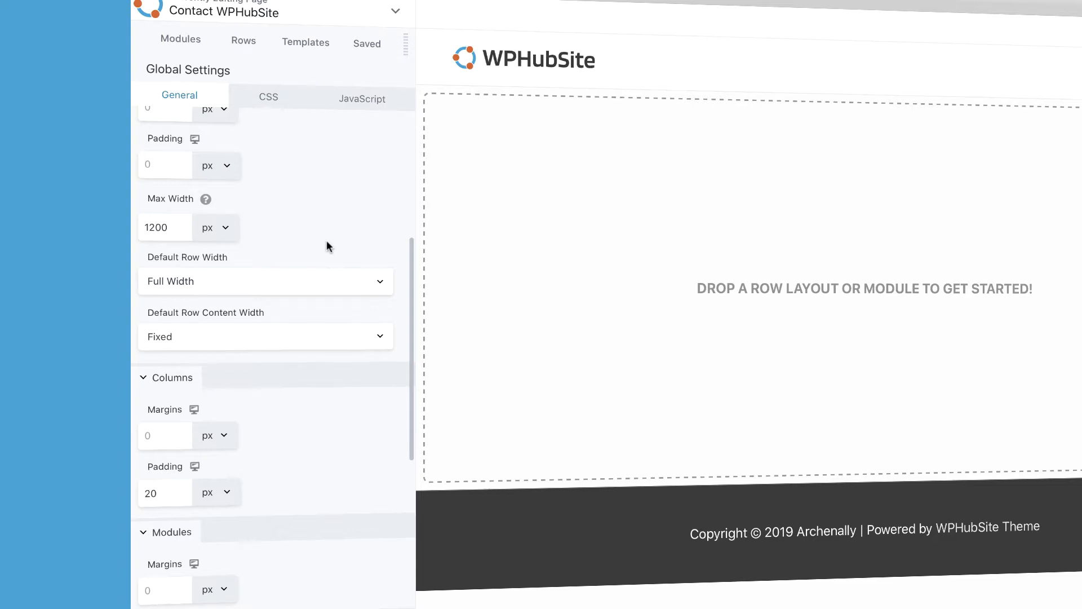
{"action": "scroll", "coordinate": [327, 242], "scroll_direction": "up", "scroll_amount": 3}
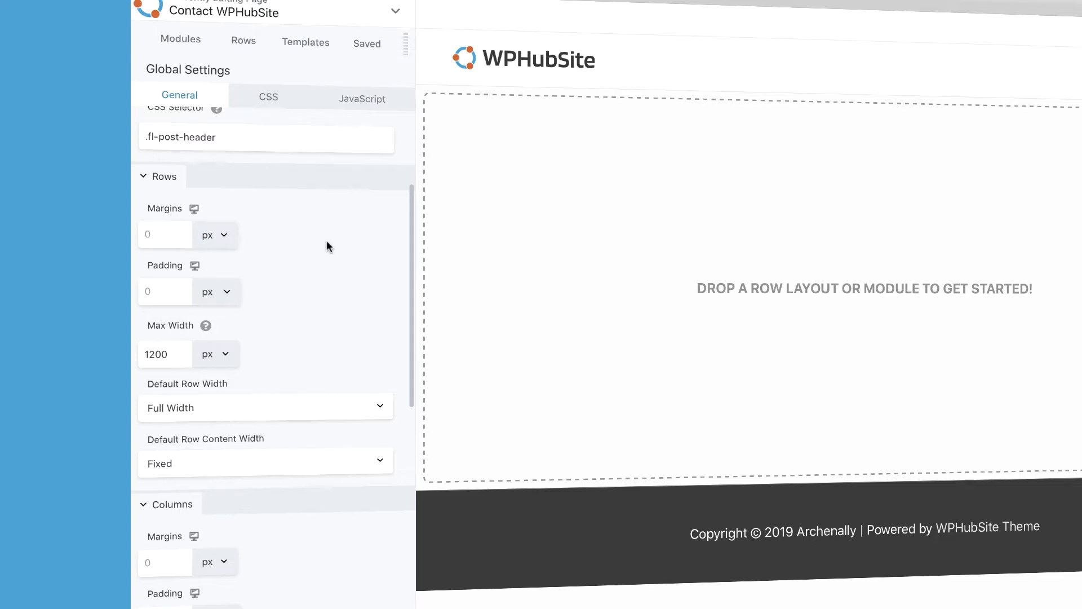
{"action": "scroll", "coordinate": [327, 243], "scroll_direction": "down", "scroll_amount": 2}
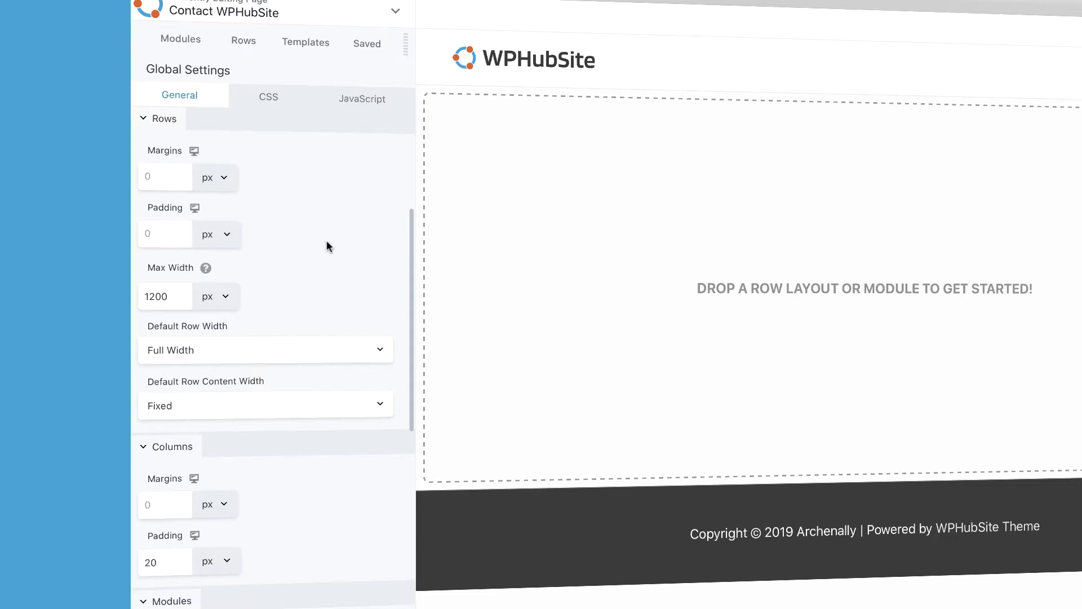
Step: Examine the maximum row width, column and module spacing, and the Responsive Layout breakpoints in Global Settings
{"action": "left_click", "coordinate": [180, 296]}
{"action": "scroll", "coordinate": [309, 297], "scroll_direction": "down", "scroll_amount": 5}
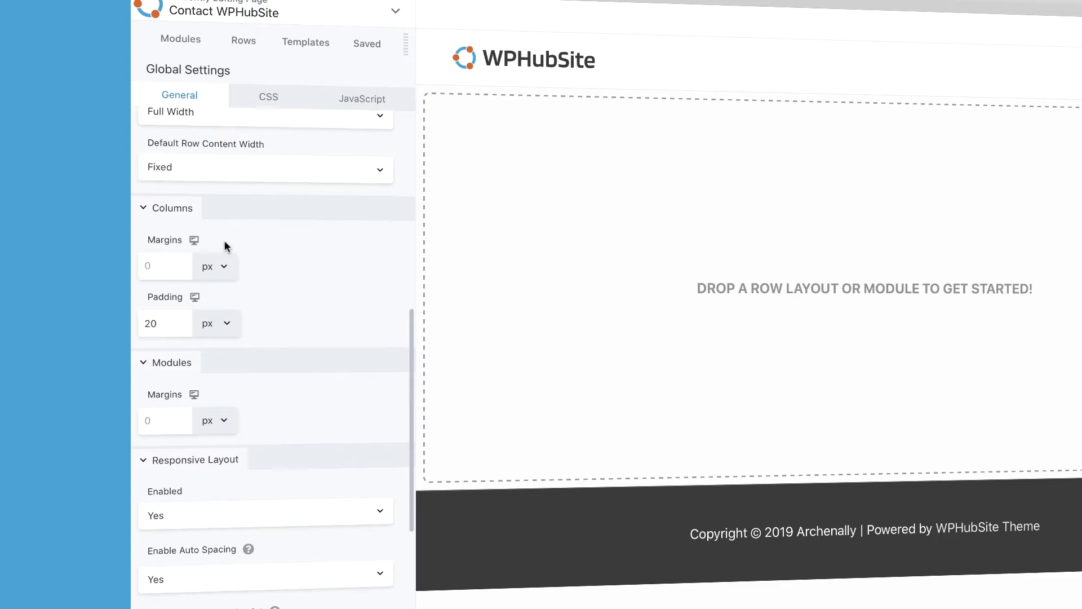
{"action": "scroll", "coordinate": [296, 262], "scroll_direction": "down", "scroll_amount": 3}
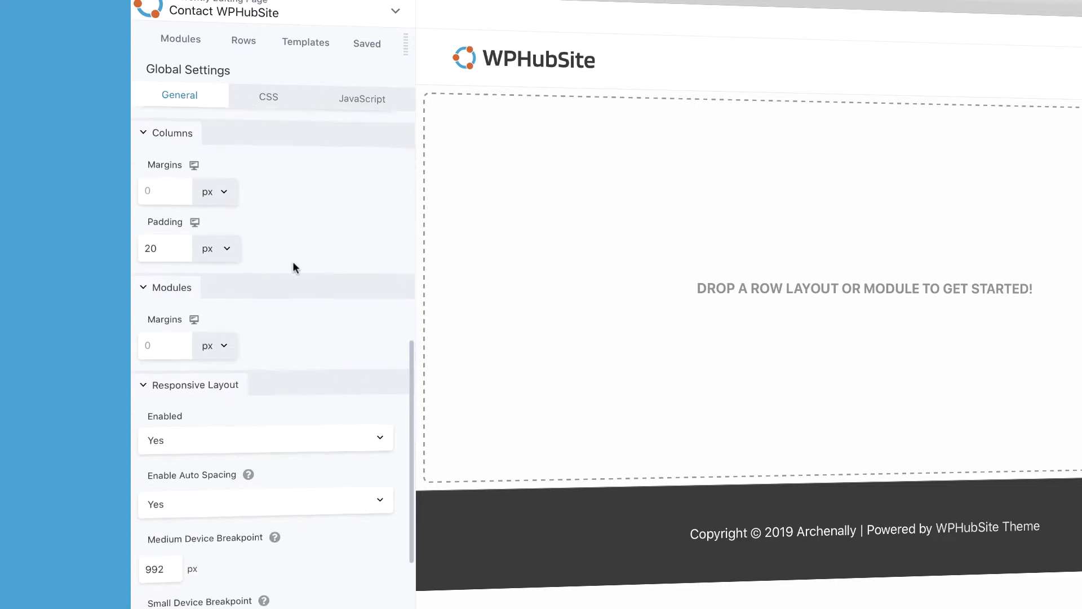
{"action": "scroll", "coordinate": [316, 322], "scroll_direction": "down", "scroll_amount": 1}
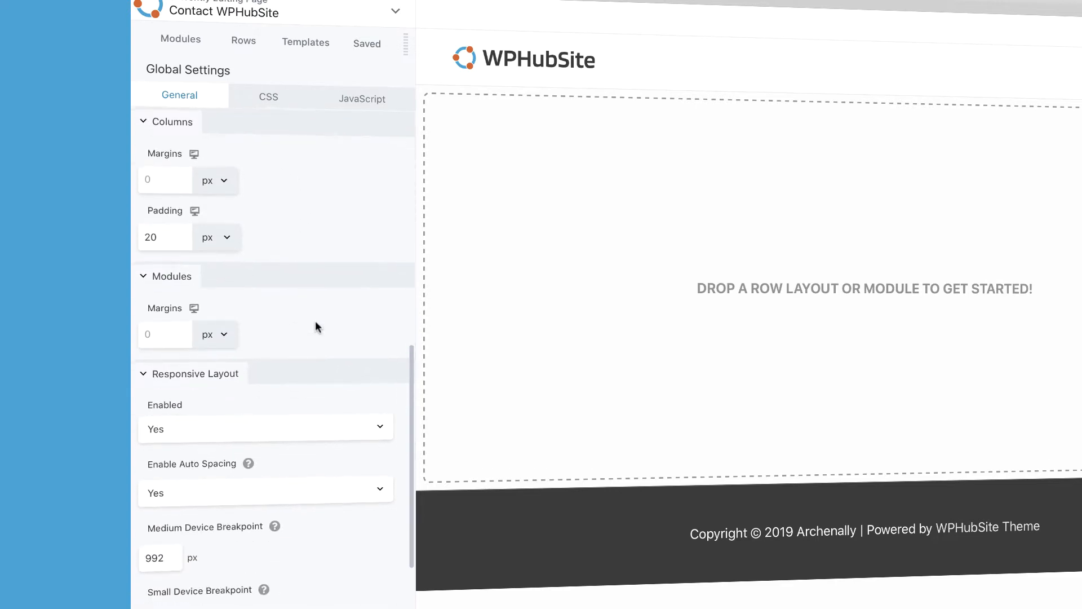
{"action": "scroll", "coordinate": [316, 324], "scroll_direction": "down", "scroll_amount": 5}
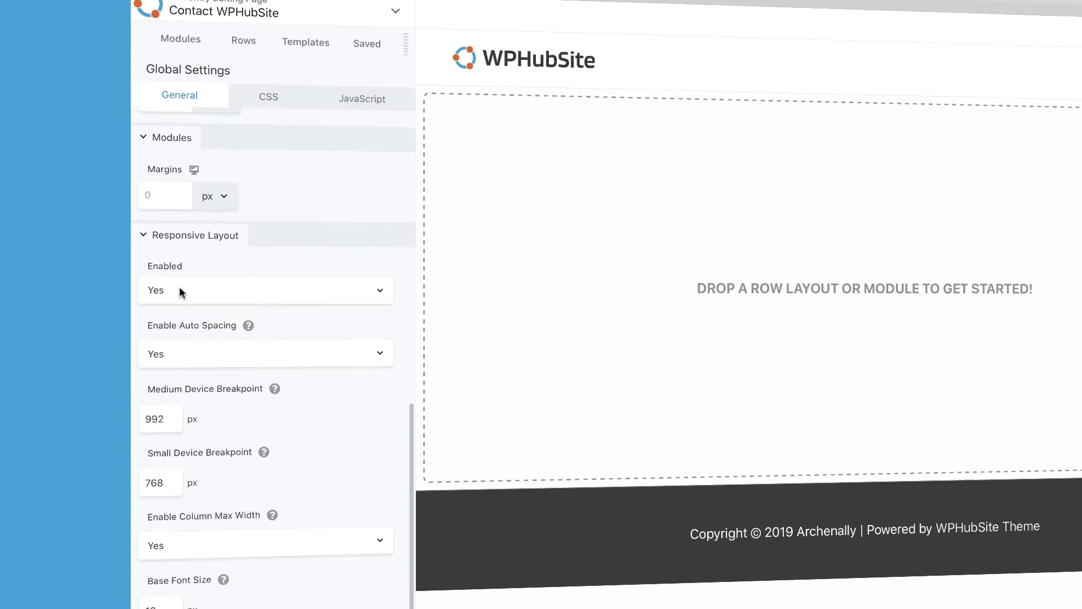
{"action": "left_click", "coordinate": [175, 417]}
{"action": "left_click", "coordinate": [166, 490]}
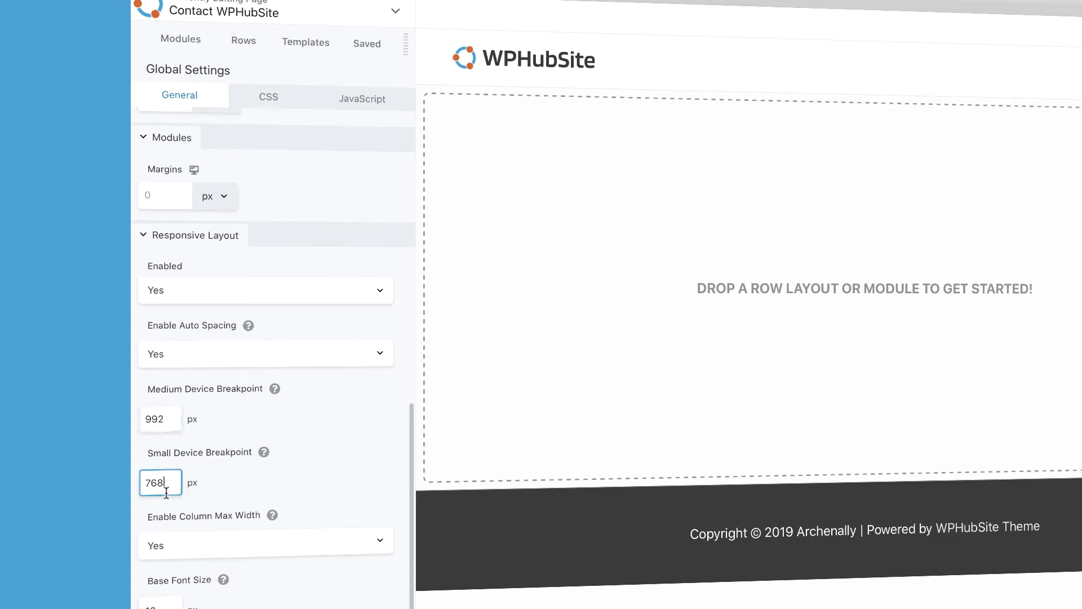
{"action": "left_click", "coordinate": [331, 461]}
{"action": "scroll", "coordinate": [332, 460], "scroll_direction": "up", "scroll_amount": 10}
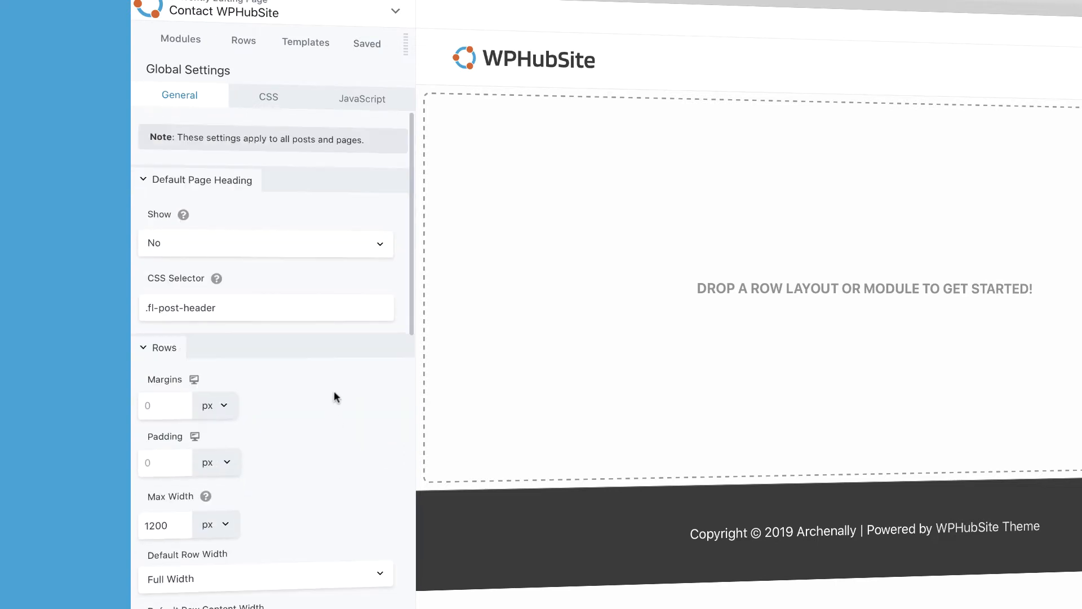
Step: View the global CSS and JavaScript editors and close Global Settings
{"action": "left_click", "coordinate": [265, 105]}
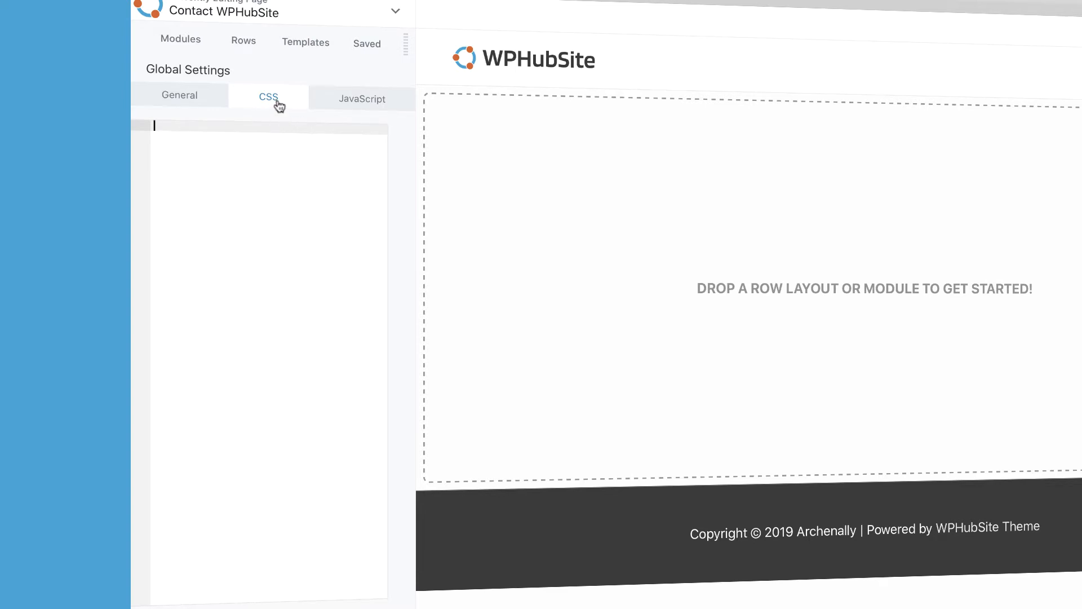
{"action": "left_click", "coordinate": [371, 97]}
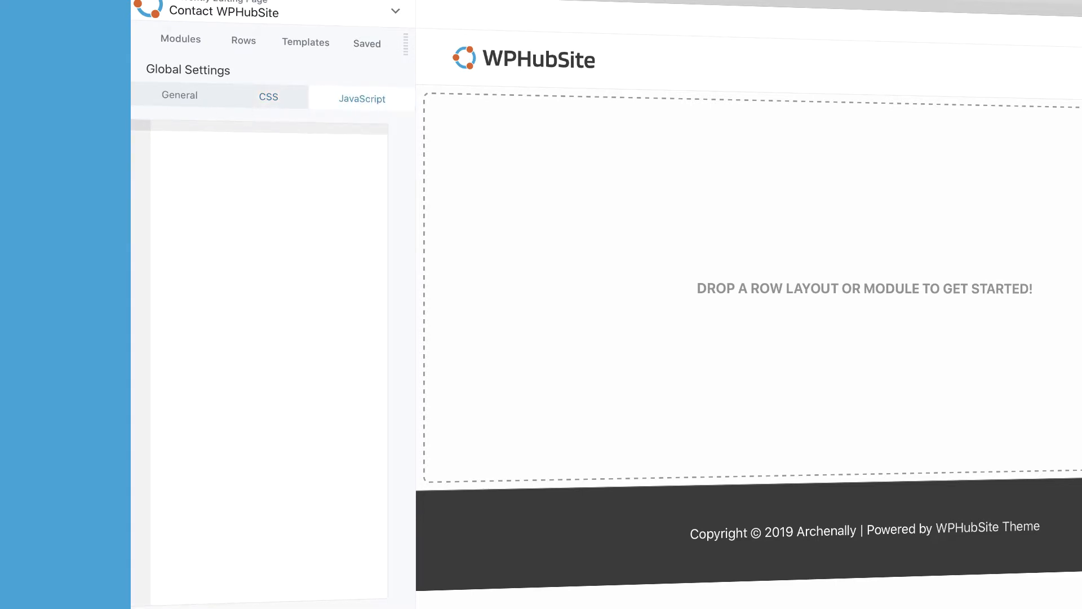
{"action": "key", "text": "Escape"}
Step: Try setting Enable Global Styling to Yes in the Site Builder Pro global settings, look through the styling options and dismiss the settings
{"action": "left_click", "coordinate": [294, 14]}
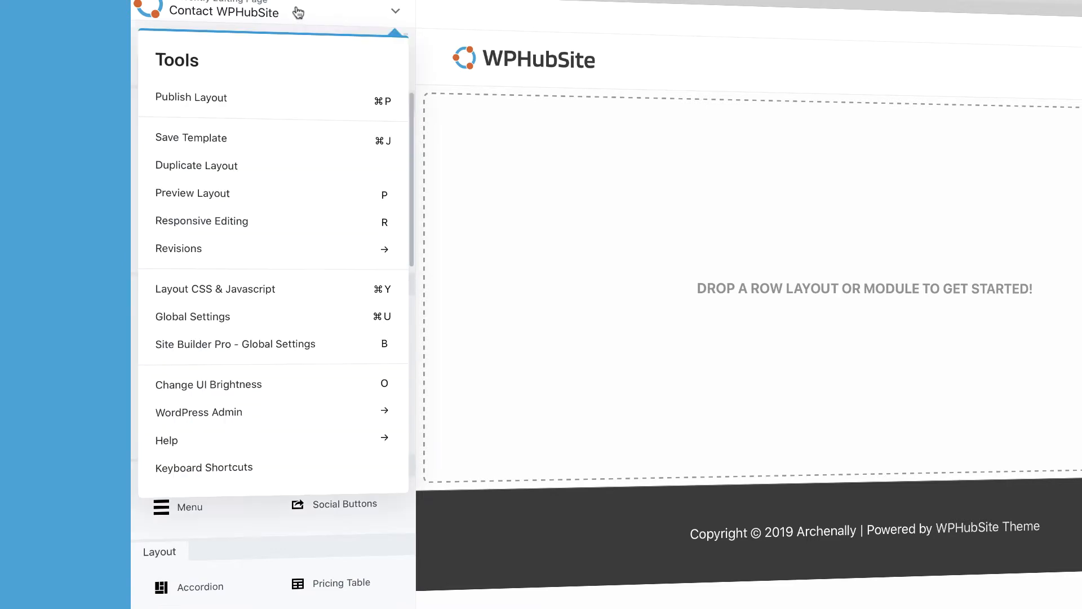
{"action": "left_click", "coordinate": [265, 351]}
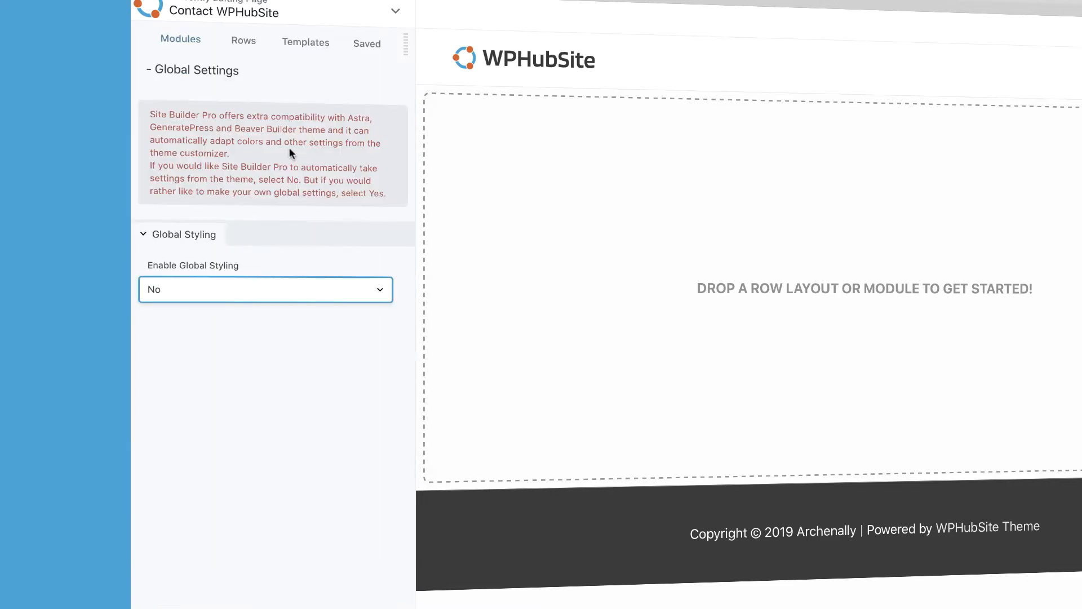
{"action": "left_click", "coordinate": [197, 289]}
{"action": "left_click", "coordinate": [203, 275]}
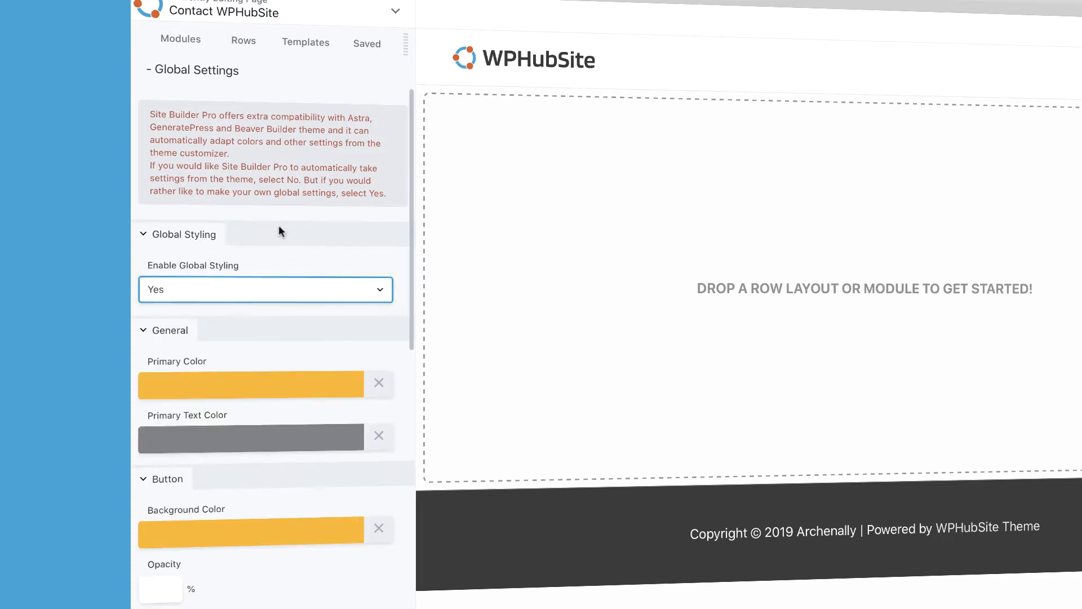
{"action": "scroll", "coordinate": [280, 275], "scroll_direction": "down", "scroll_amount": 10}
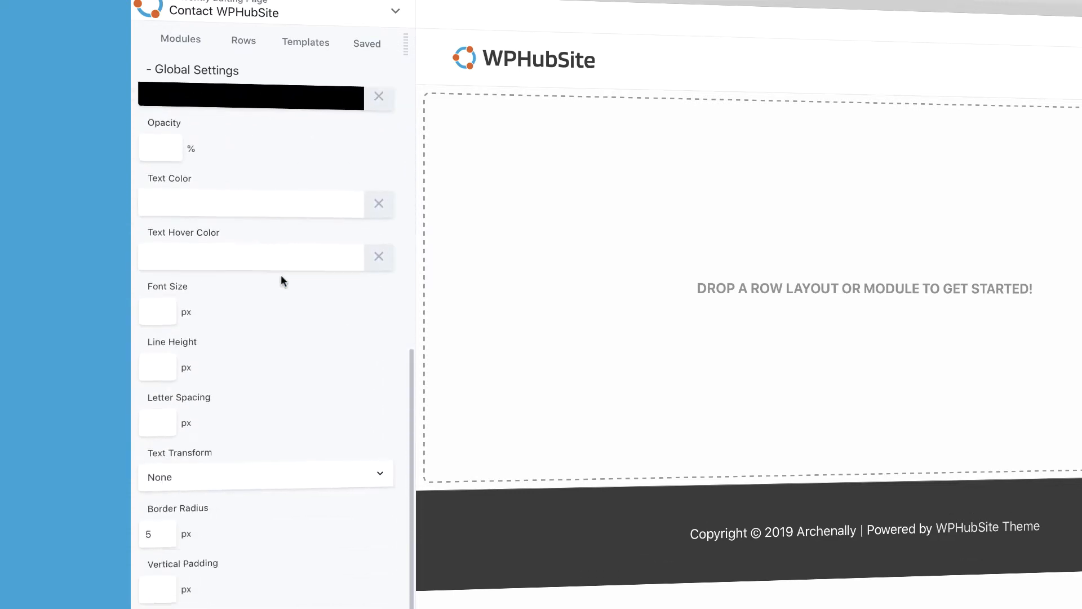
{"action": "scroll", "coordinate": [281, 275], "scroll_direction": "down", "scroll_amount": 2}
{"action": "scroll", "coordinate": [281, 275], "scroll_direction": "up", "scroll_amount": 10}
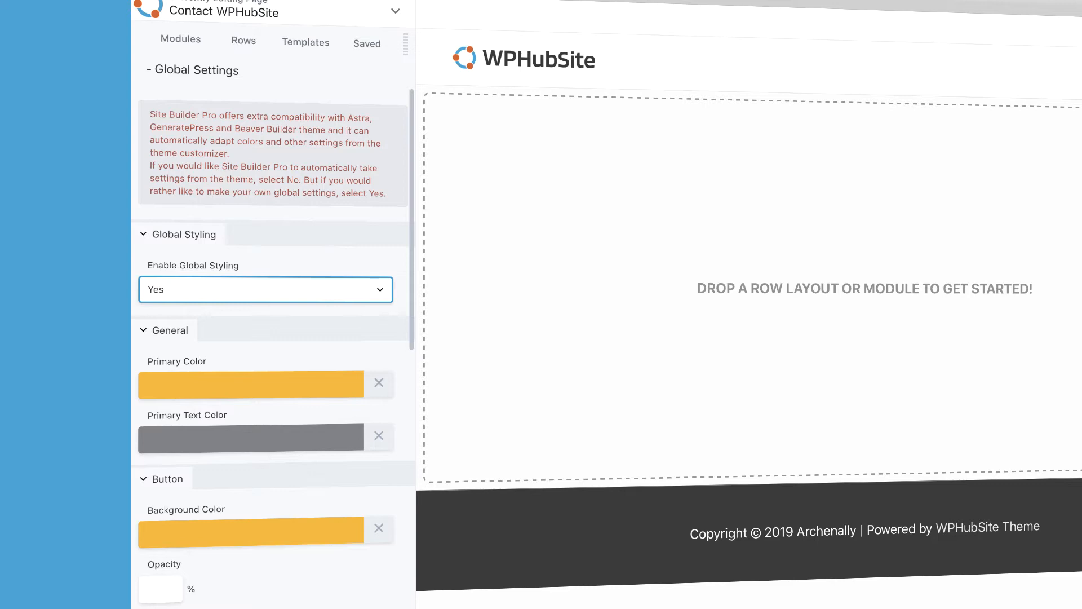
{"action": "key", "text": "Escape"}
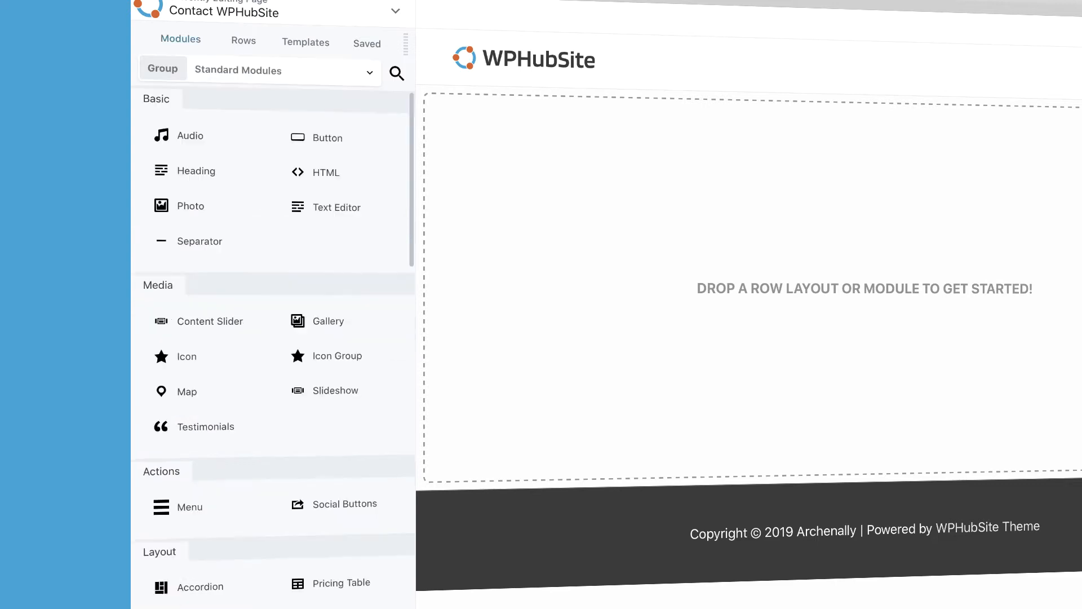
Step: Switch the builder's UI brightness to dark and back to light twice
{"action": "left_click", "coordinate": [395, 11]}
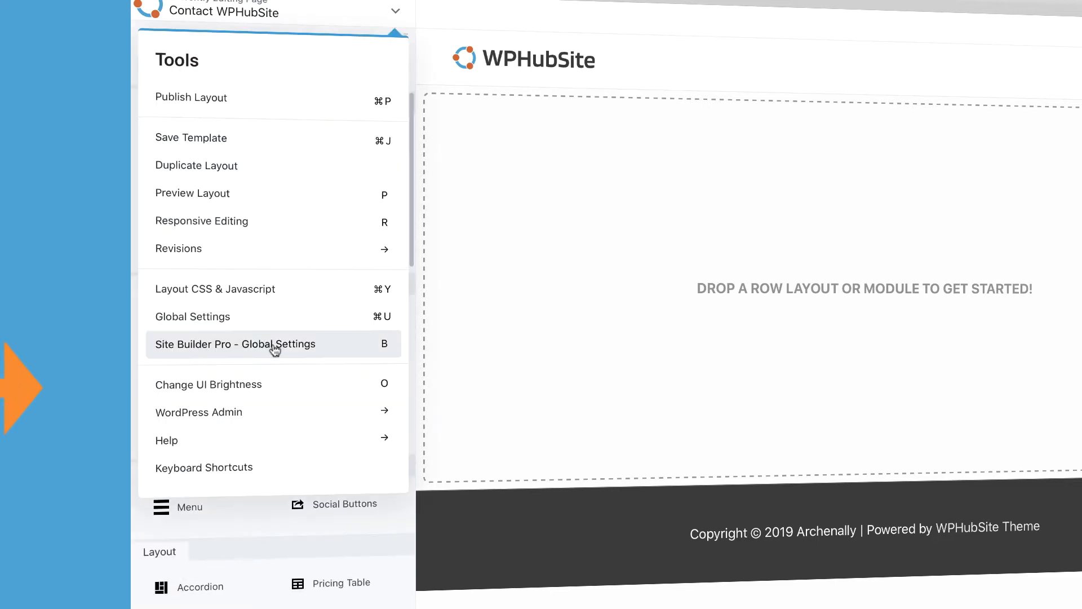
{"action": "left_click", "coordinate": [264, 389]}
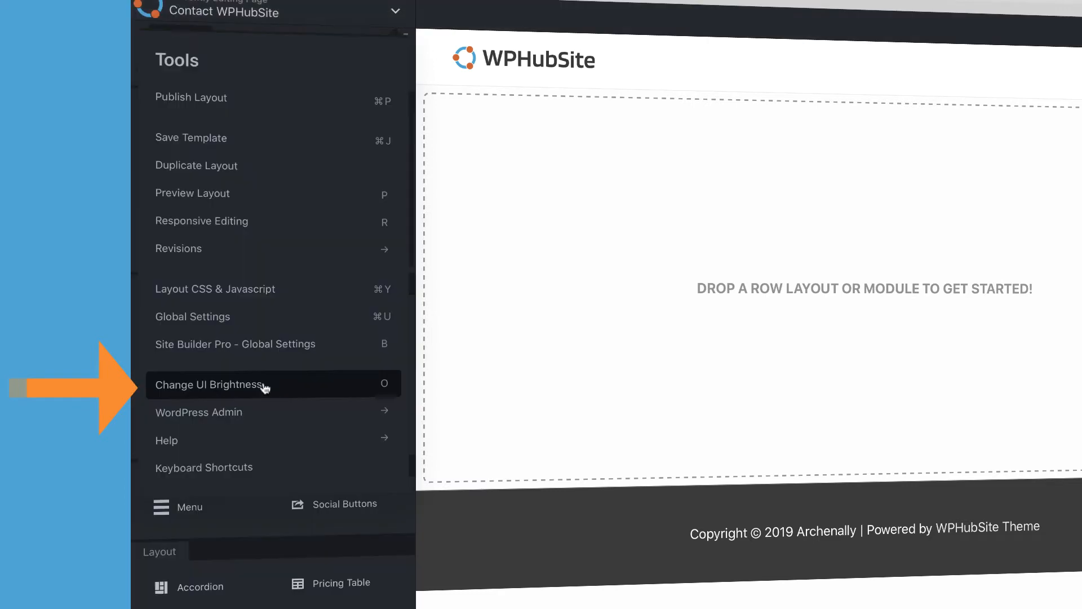
{"action": "left_click", "coordinate": [264, 388]}
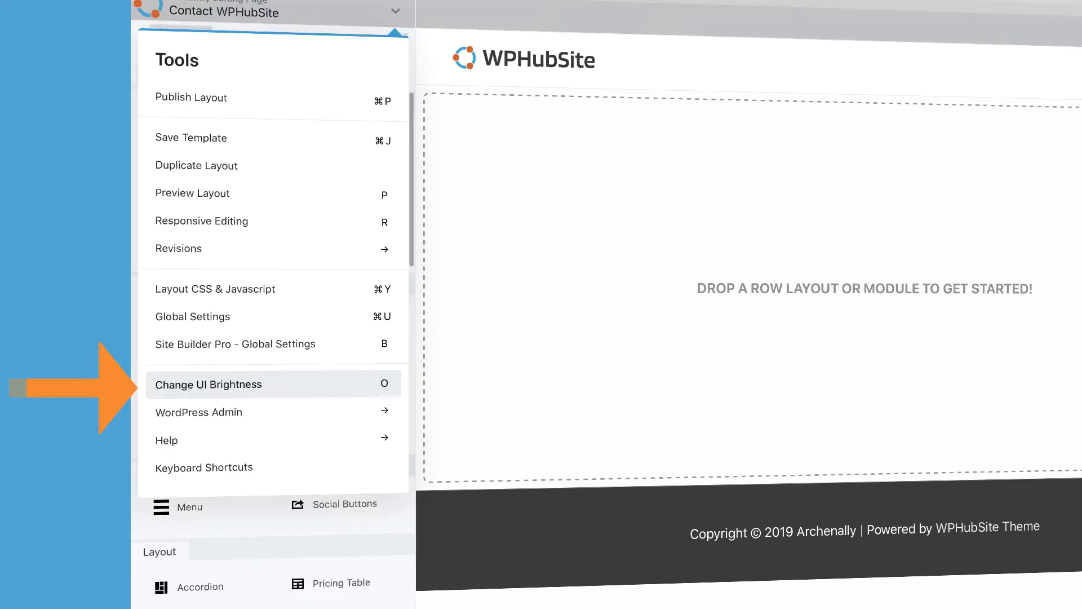
{"action": "key", "text": "o"}
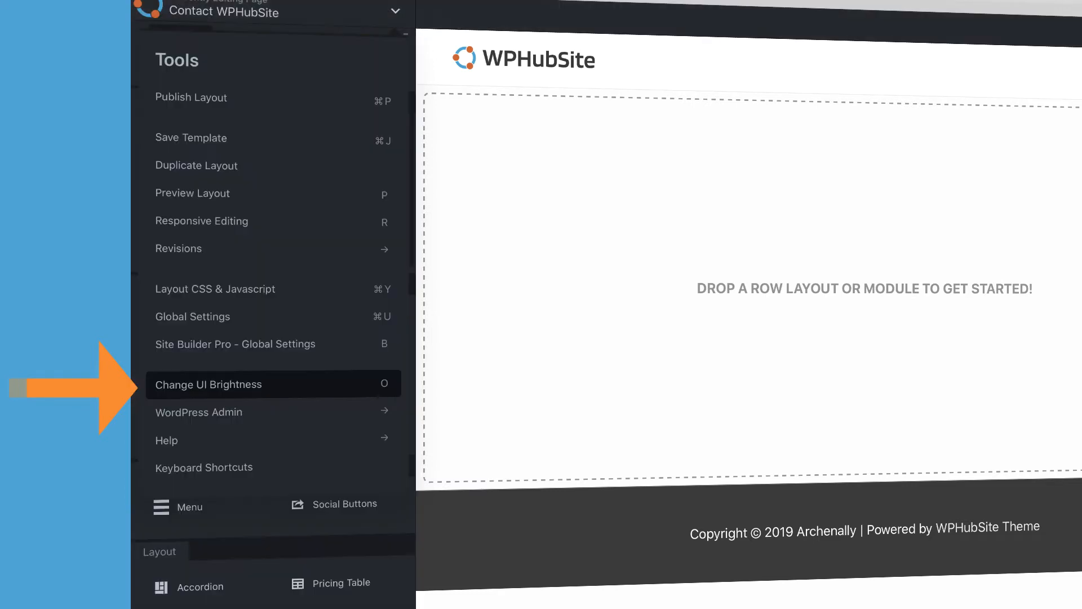
{"action": "key", "text": "o"}
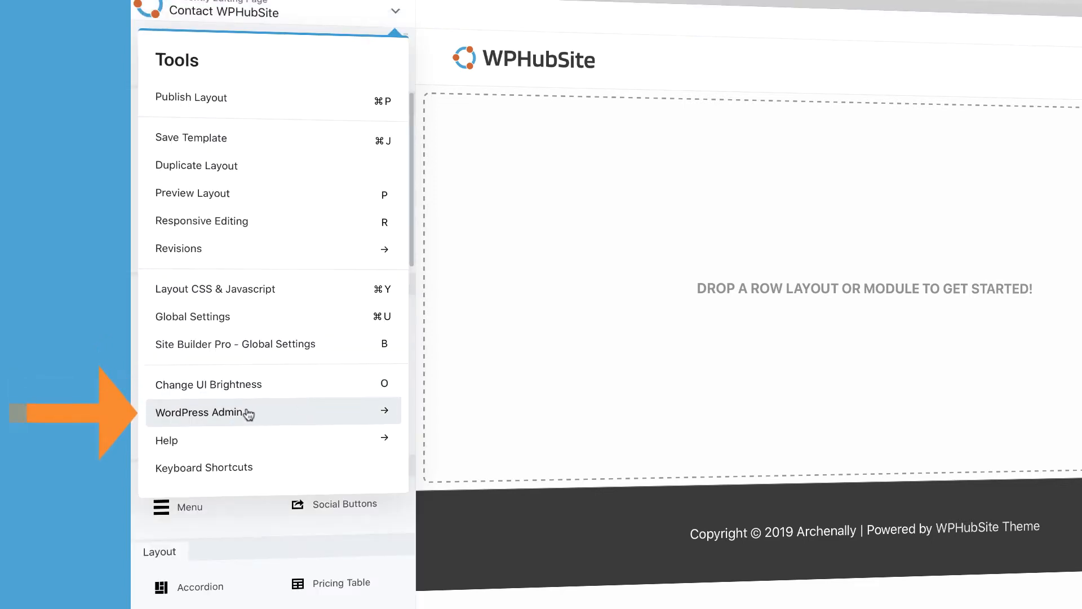
Step: View the knowledge base from the builder's Help options and close its browser tab
{"action": "left_click", "coordinate": [265, 445]}
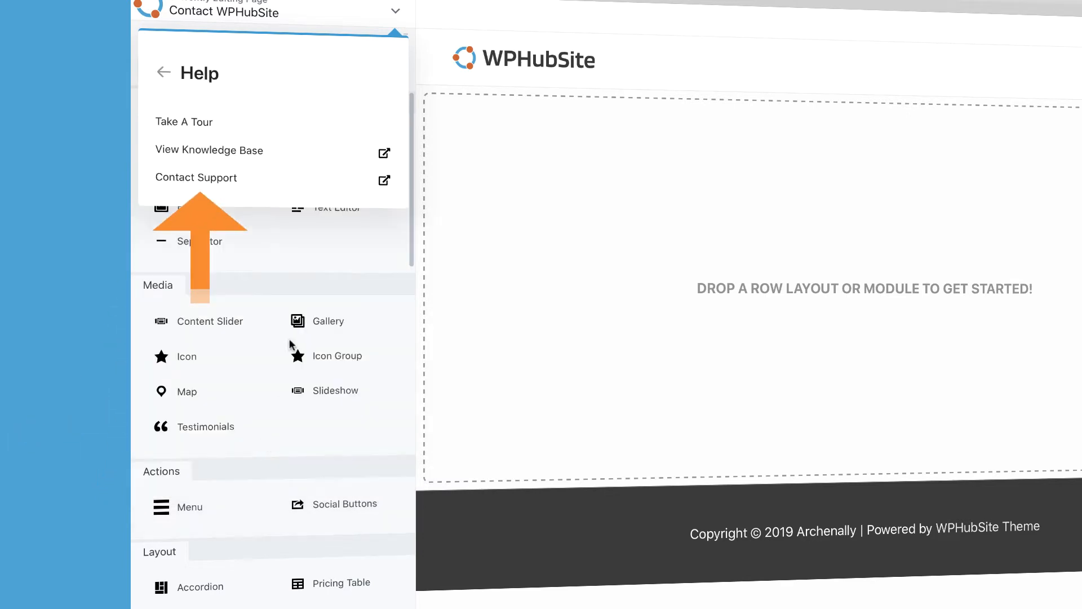
{"action": "left_click", "coordinate": [225, 153]}
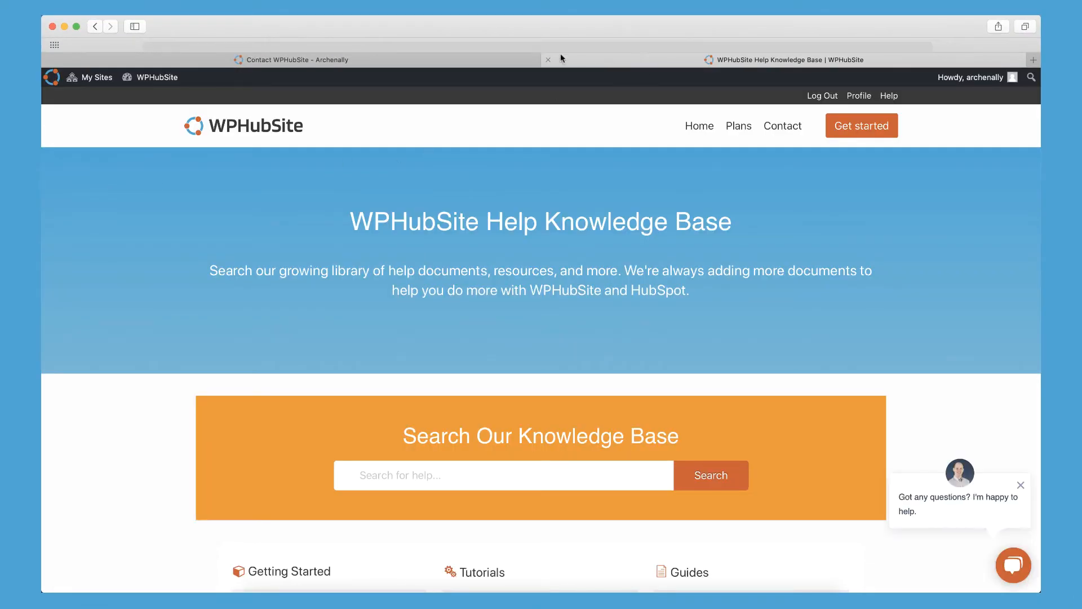
{"action": "left_click", "coordinate": [549, 62]}
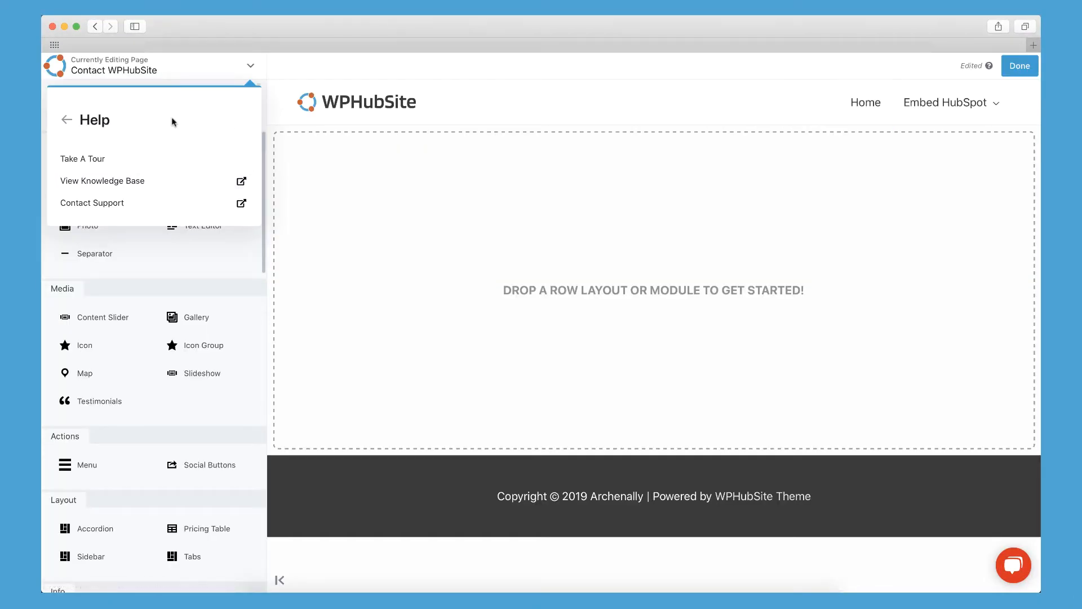
Step: Leave the Help options, view the list of keyboard shortcuts and close it
{"action": "left_click", "coordinate": [66, 120]}
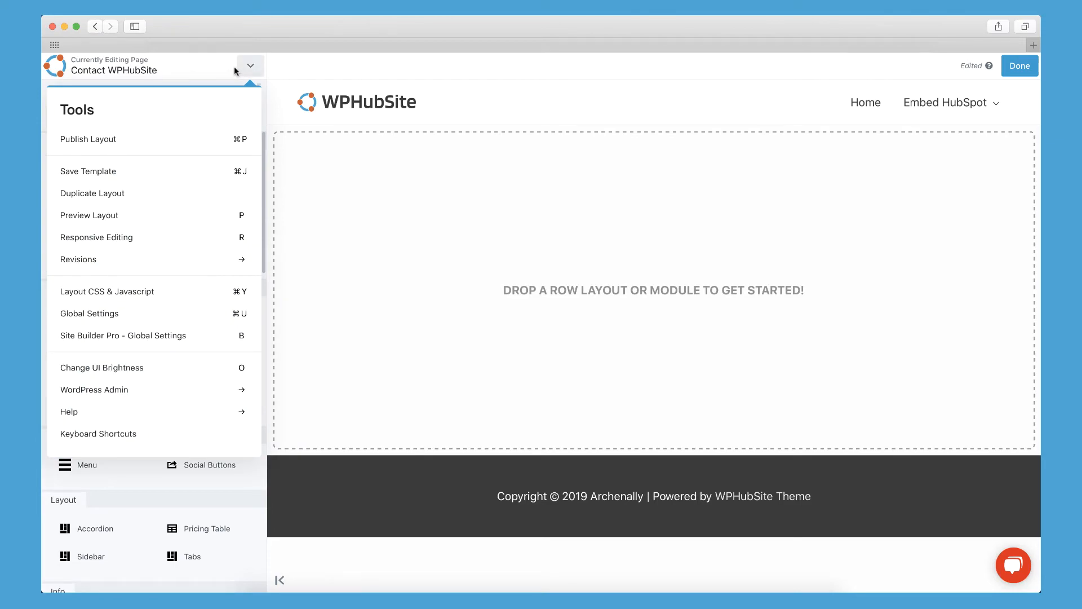
{"action": "left_click", "coordinate": [169, 434]}
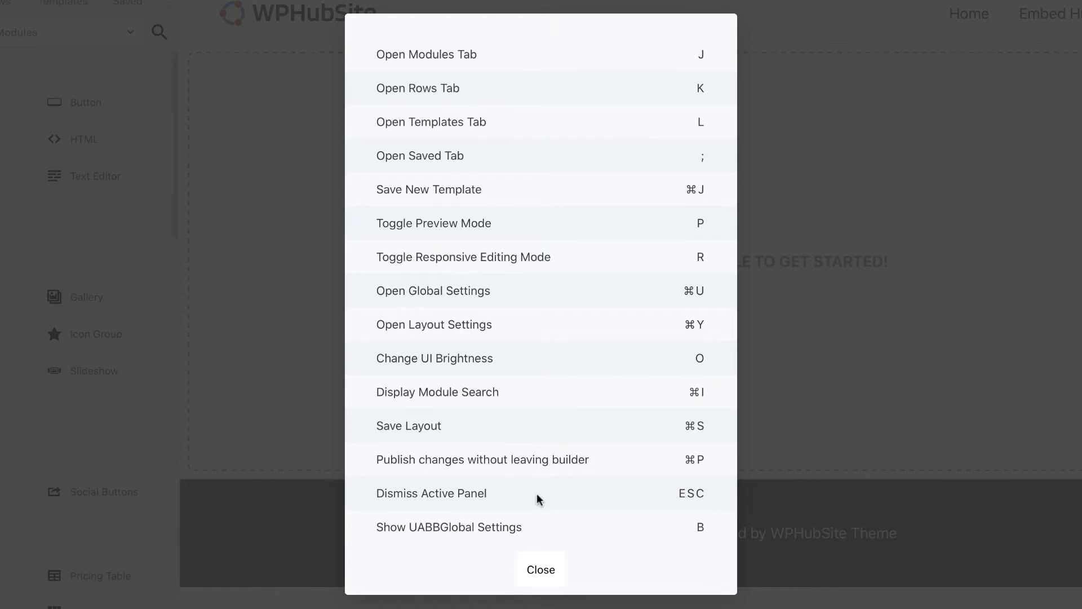
{"action": "left_click", "coordinate": [541, 569]}
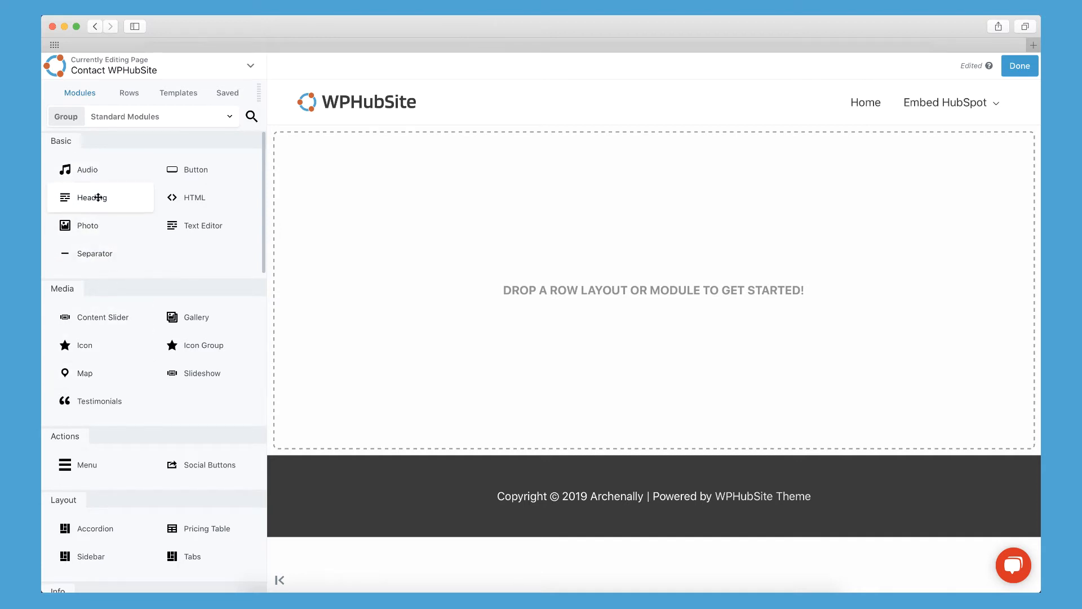
Step: Add a Heading module to the empty page layout
{"action": "left_click_drag", "start_coordinate": [98, 197], "coordinate": [687, 133]}
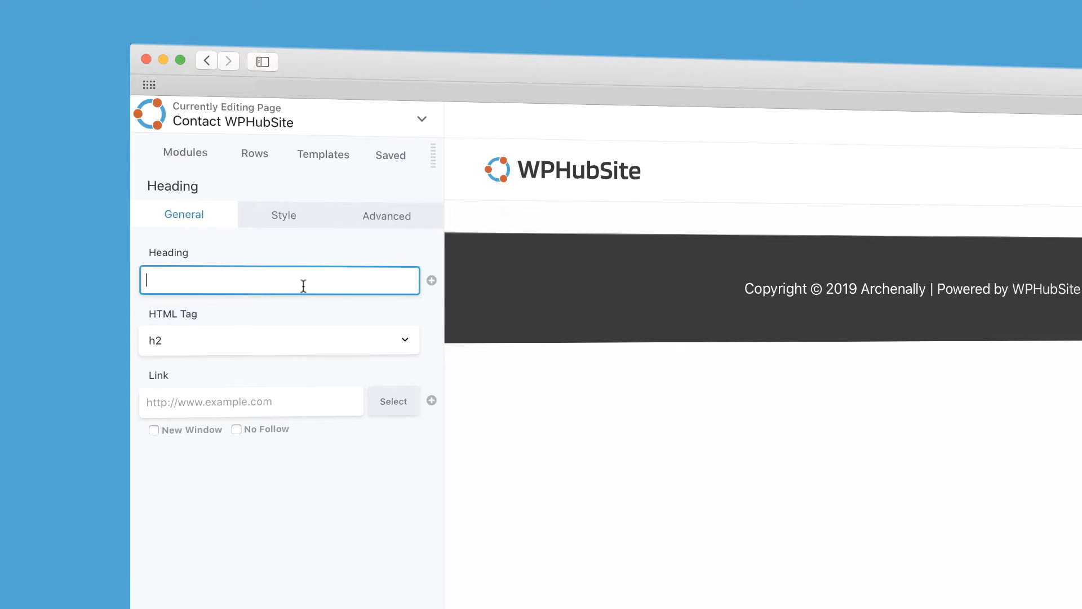
Step: Connect the heading's text to the Post Title field and set its HTML tag to h1
{"action": "left_click", "coordinate": [431, 282]}
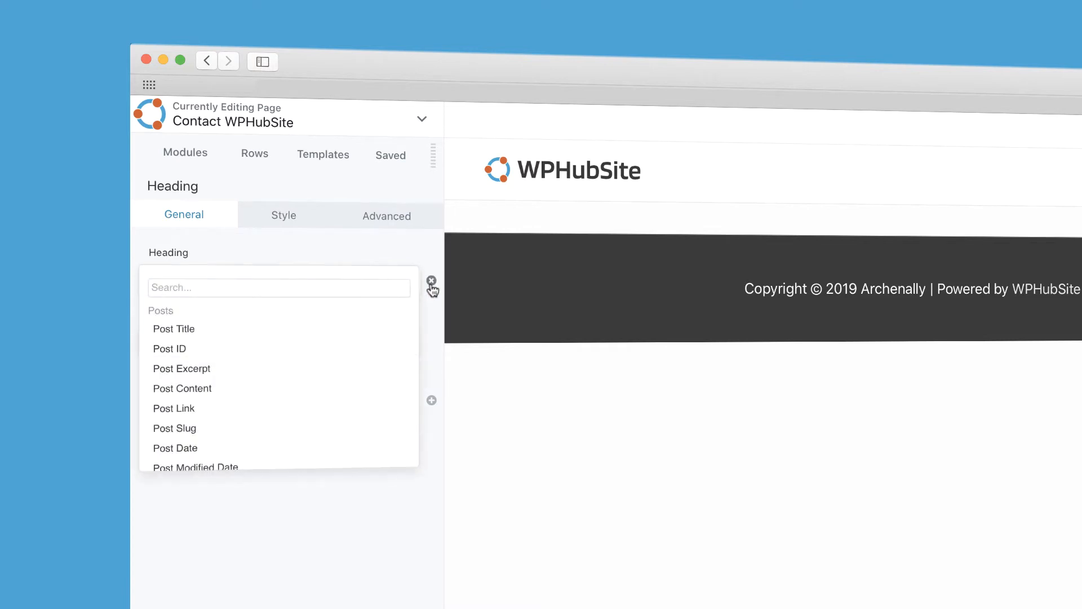
{"action": "mouse_move", "coordinate": [217, 329]}
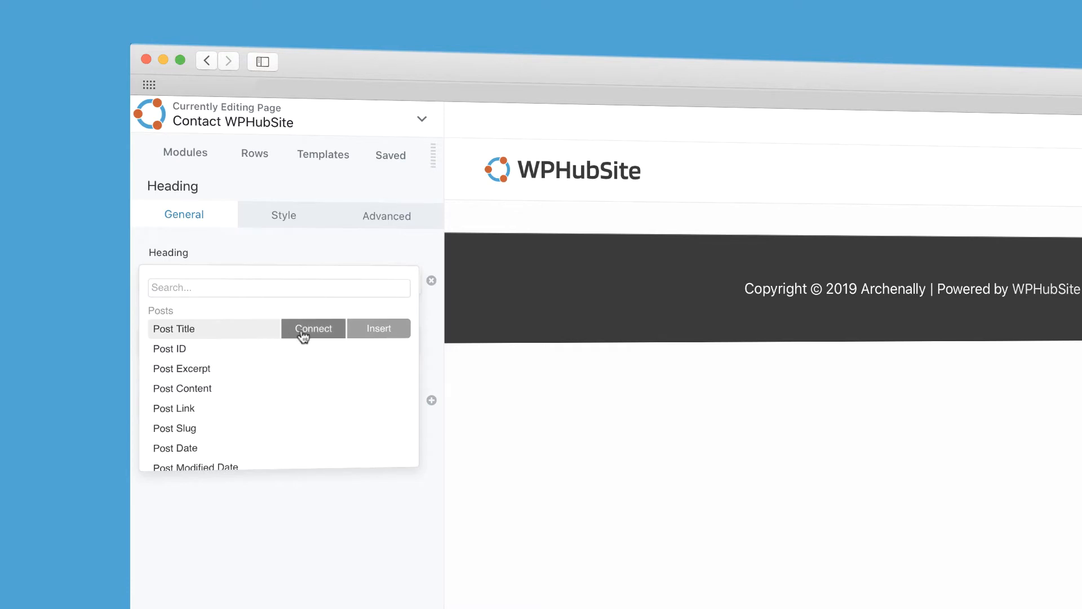
{"action": "left_click", "coordinate": [303, 332]}
{"action": "left_click", "coordinate": [277, 341]}
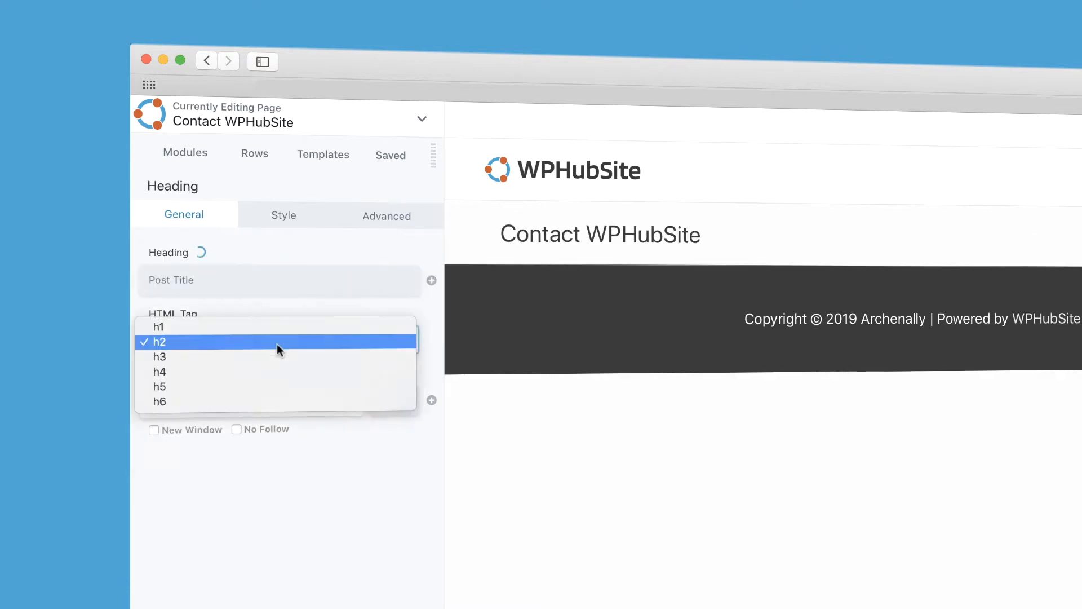
{"action": "left_click", "coordinate": [277, 330]}
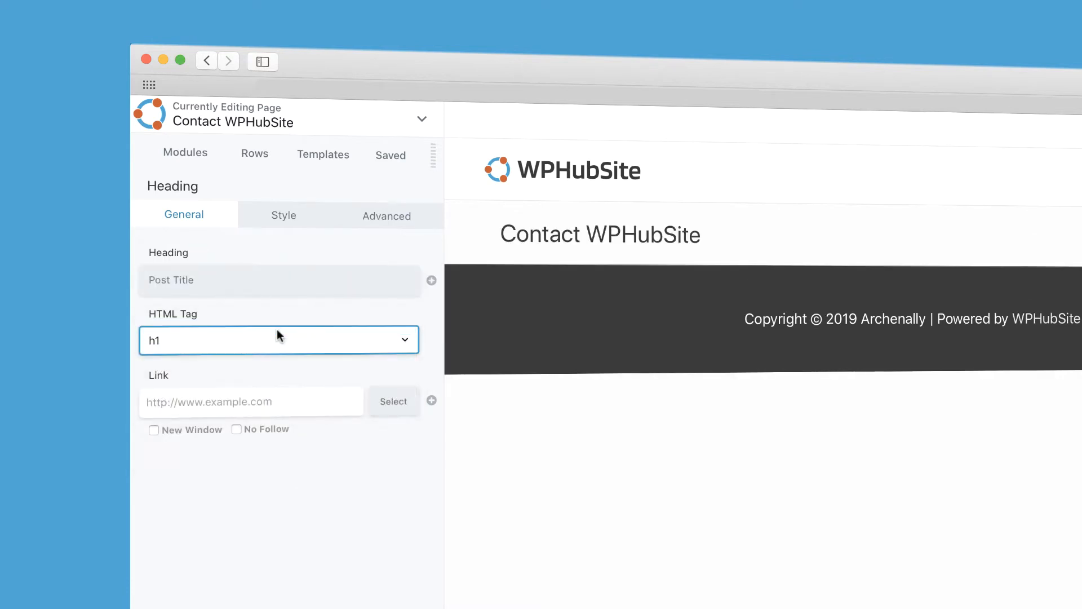
Step: Style the heading's font with centre alignment, a size of 71 px and Extra-Bold weight
{"action": "left_click", "coordinate": [290, 225]}
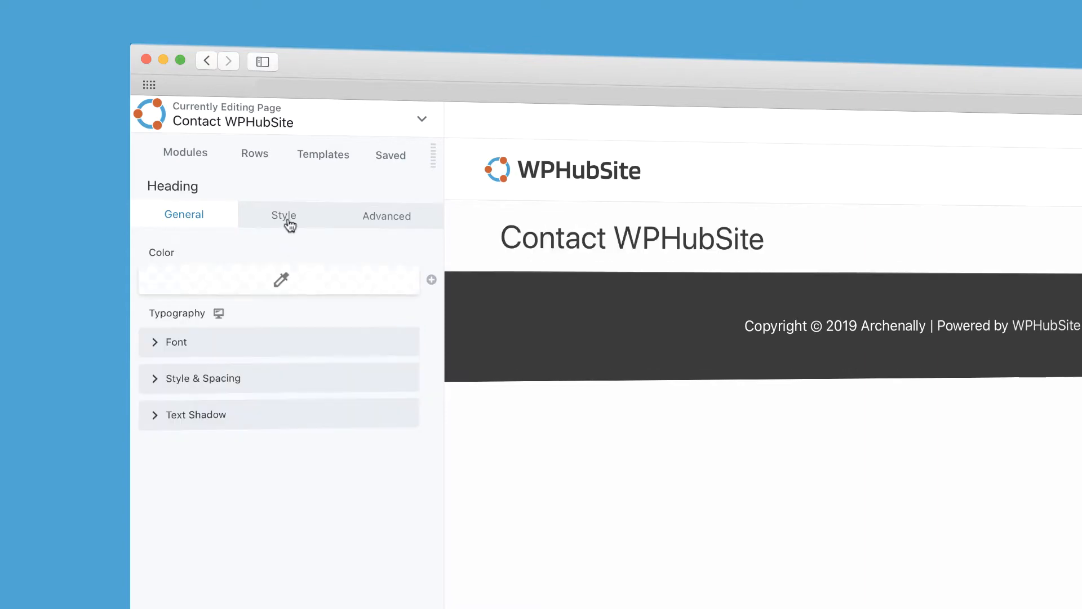
{"action": "left_click", "coordinate": [286, 344]}
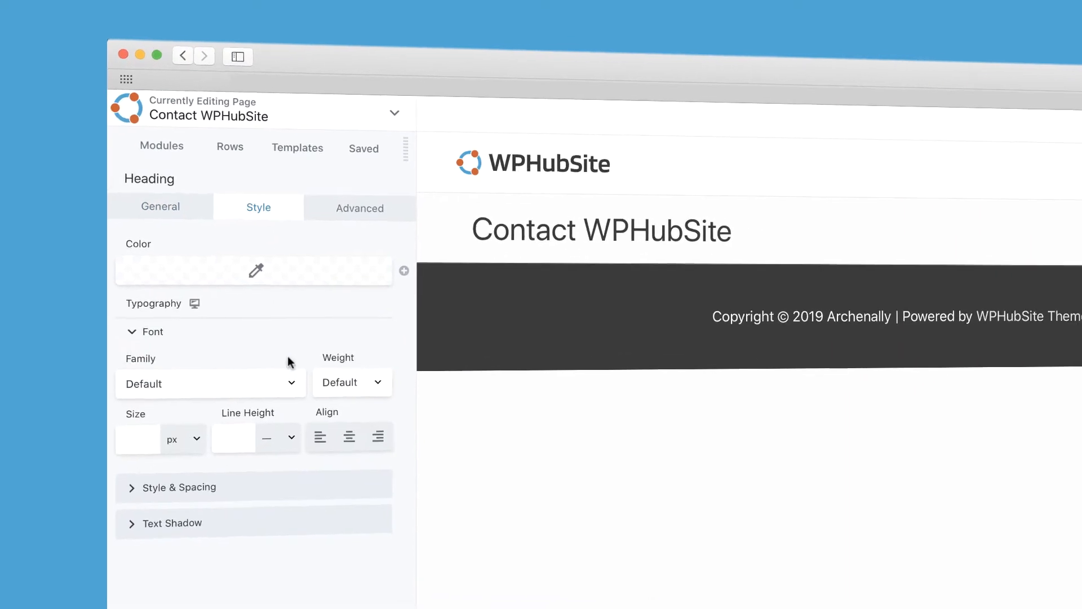
{"action": "left_click", "coordinate": [375, 448]}
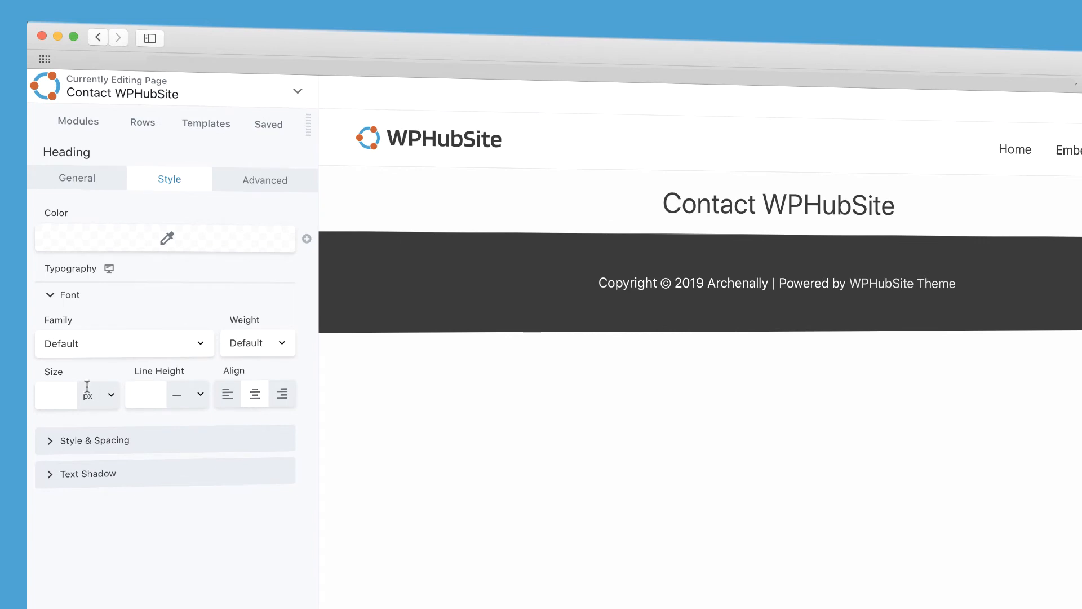
{"action": "left_click", "coordinate": [67, 392]}
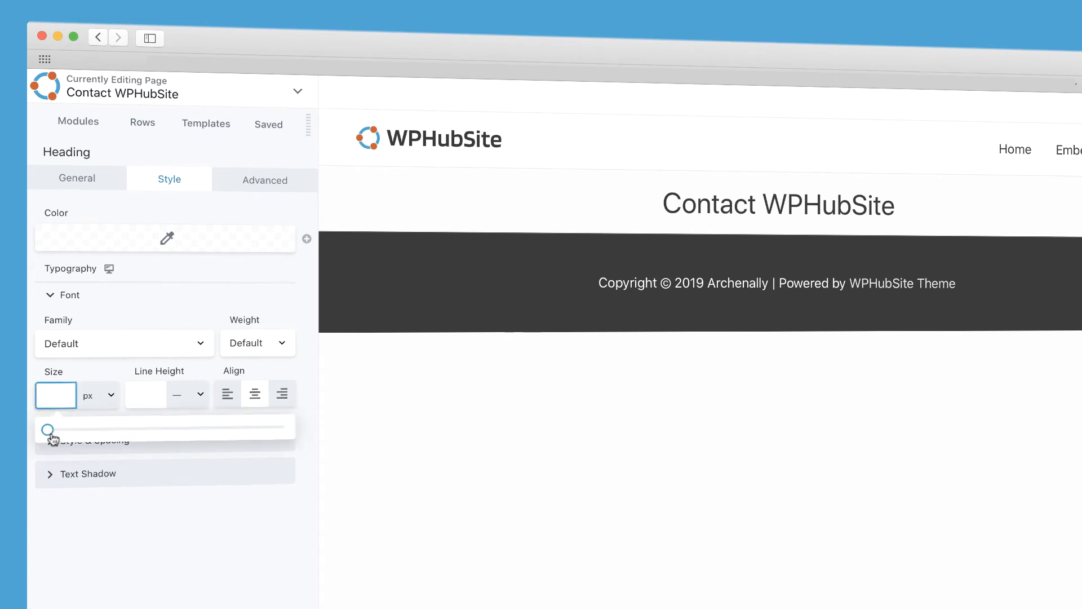
{"action": "left_click_drag", "start_coordinate": [48, 430], "coordinate": [220, 428]}
{"action": "left_click", "coordinate": [248, 344]}
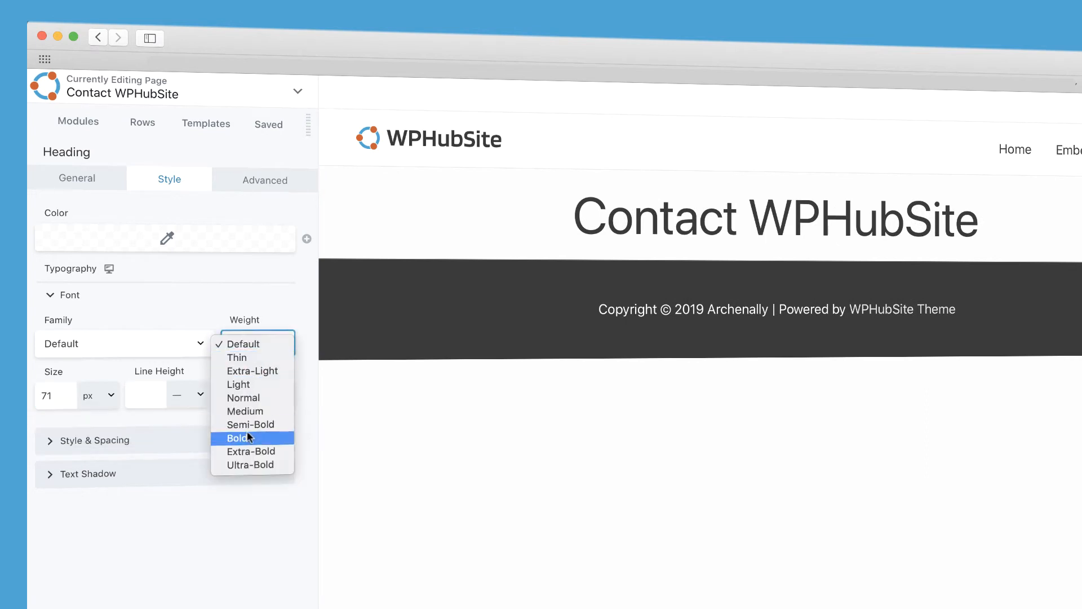
{"action": "left_click", "coordinate": [248, 451]}
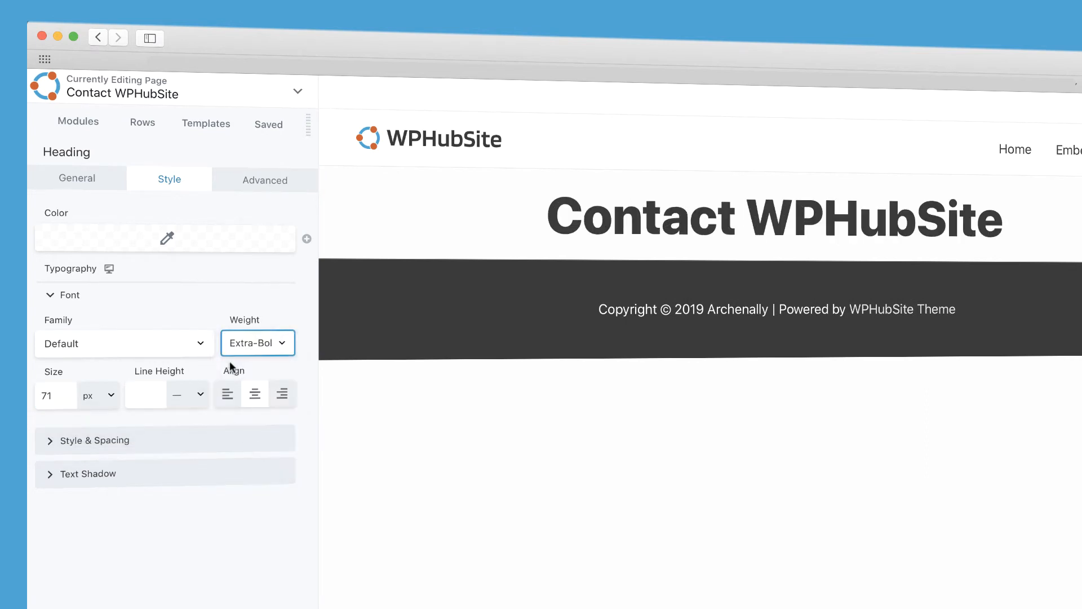
Step: Set the heading's font variant to Small Caps, keep the Default decoration, and save the module
{"action": "left_click", "coordinate": [236, 440]}
{"action": "left_click", "coordinate": [249, 532]}
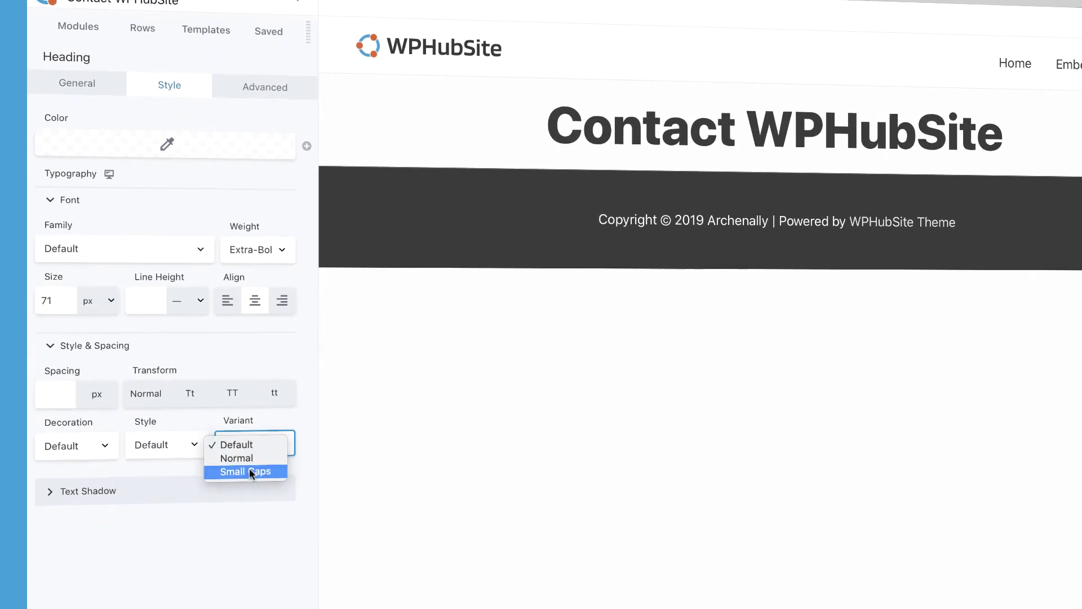
{"action": "left_click", "coordinate": [251, 471]}
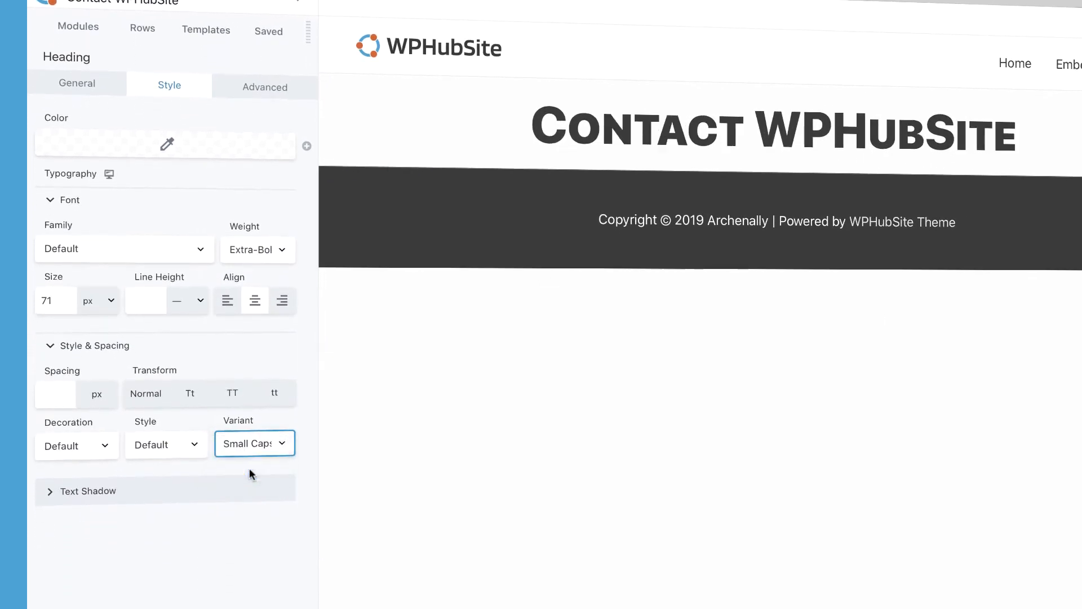
{"action": "left_click", "coordinate": [90, 444]}
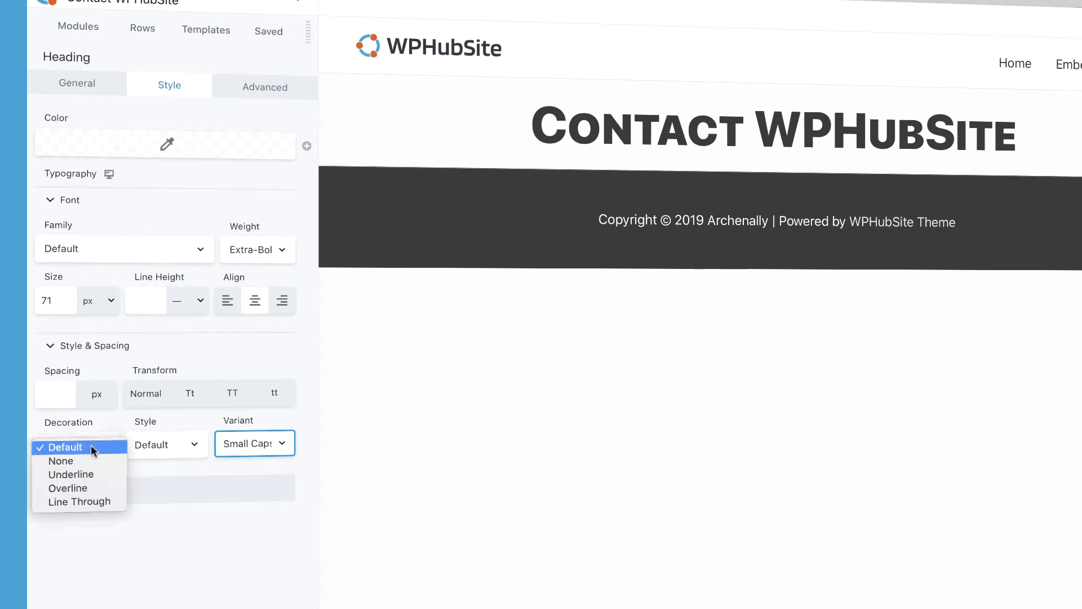
{"action": "left_click", "coordinate": [94, 427]}
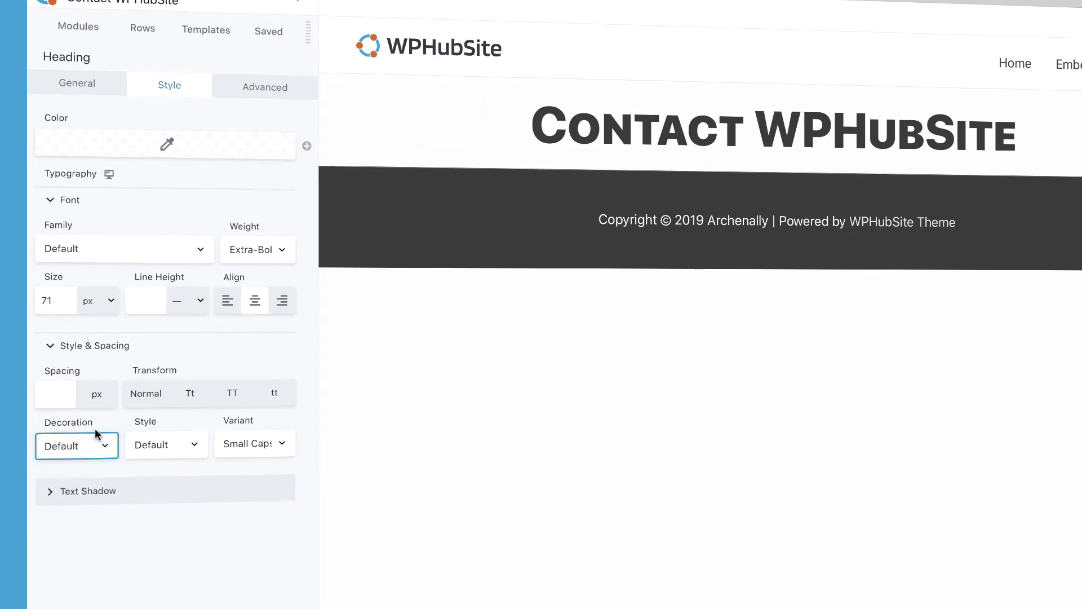
{"action": "left_click", "coordinate": [93, 444]}
{"action": "left_click", "coordinate": [98, 422]}
{"action": "left_click", "coordinate": [90, 82]}
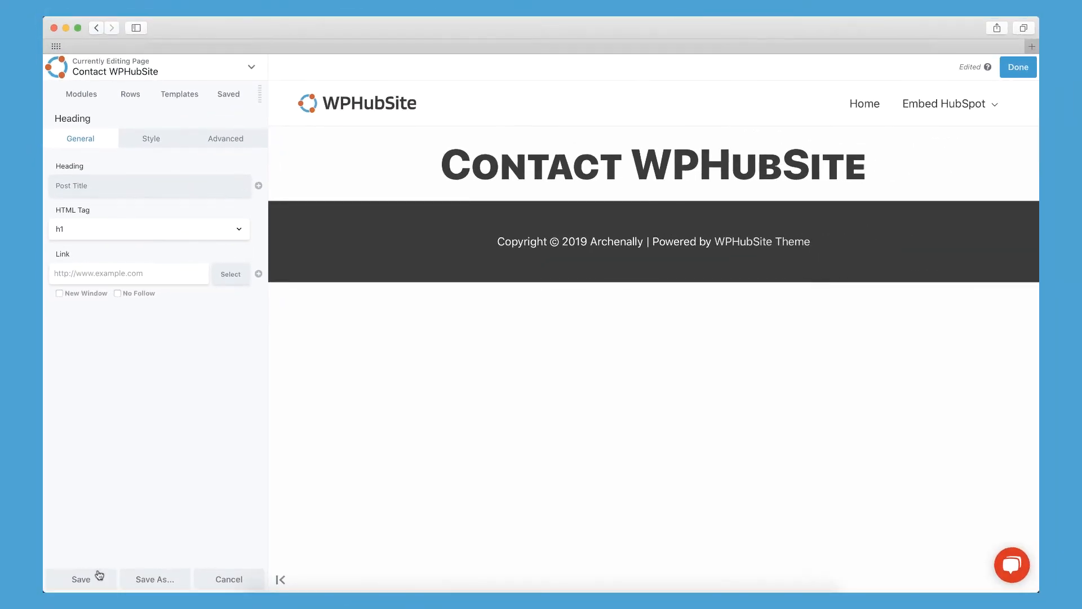
{"action": "left_click", "coordinate": [99, 575]}
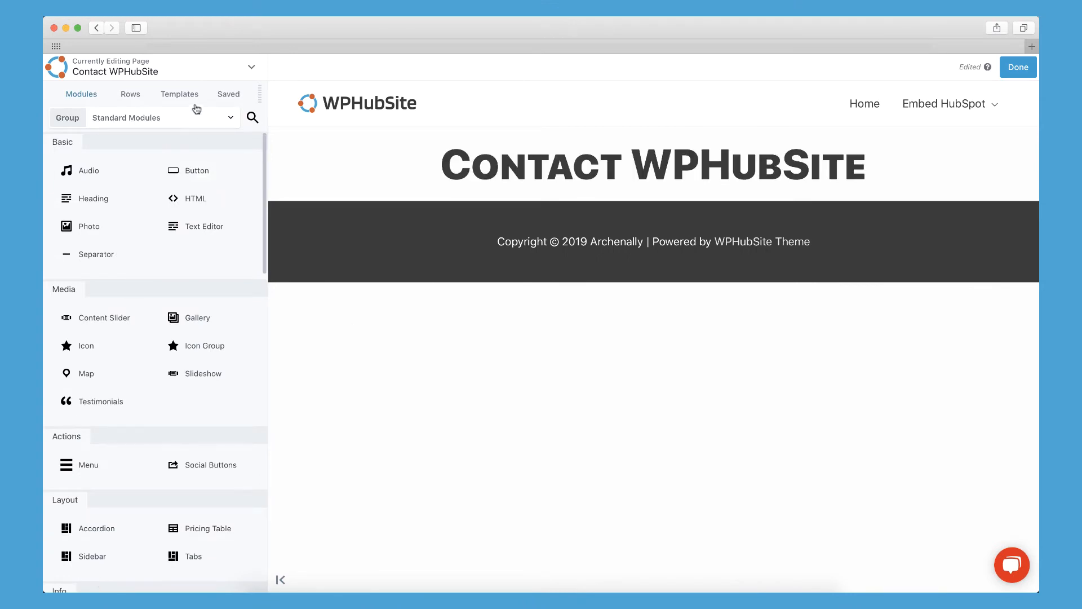
Step: Undock and hide the builder's content panel, open the heading's settings as a floating window, move it, and close it
{"action": "left_click_drag", "start_coordinate": [256, 94], "coordinate": [506, 126]}
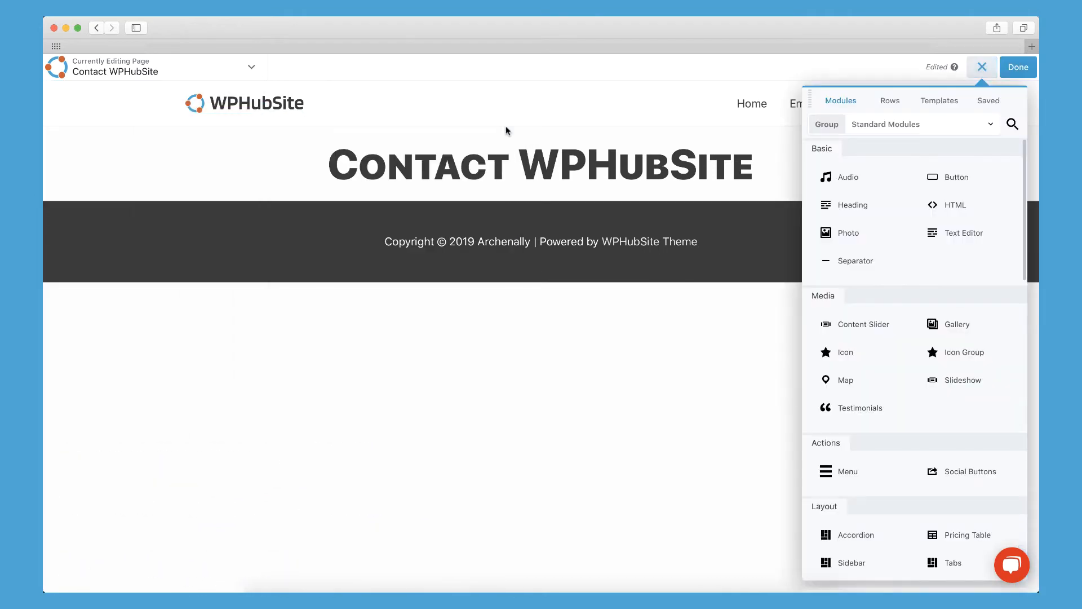
{"action": "left_click", "coordinate": [972, 72]}
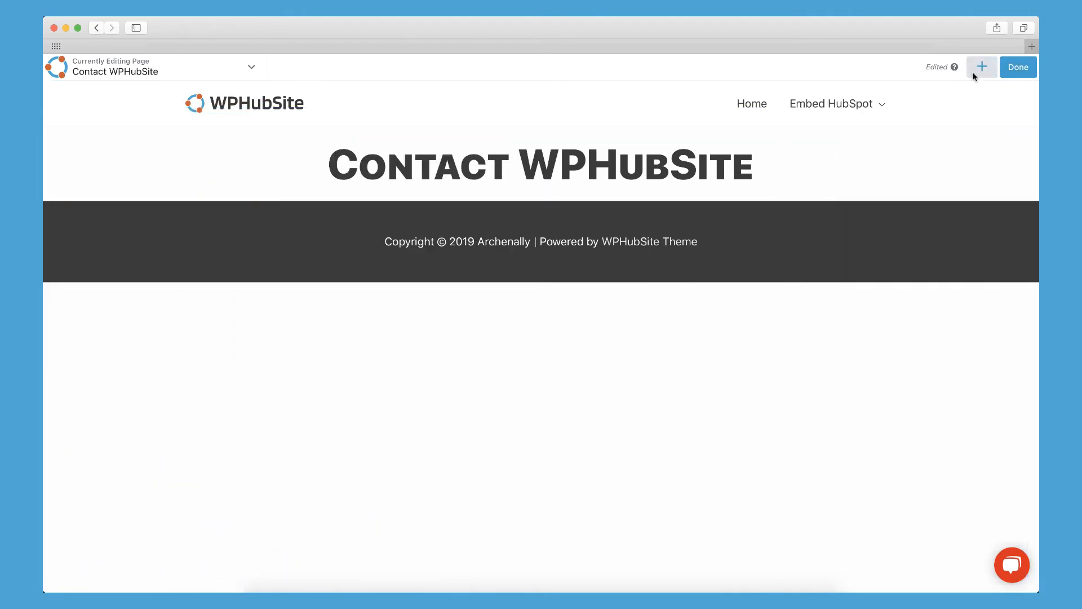
{"action": "left_click", "coordinate": [393, 169]}
{"action": "left_click_drag", "start_coordinate": [364, 96], "coordinate": [416, 154]}
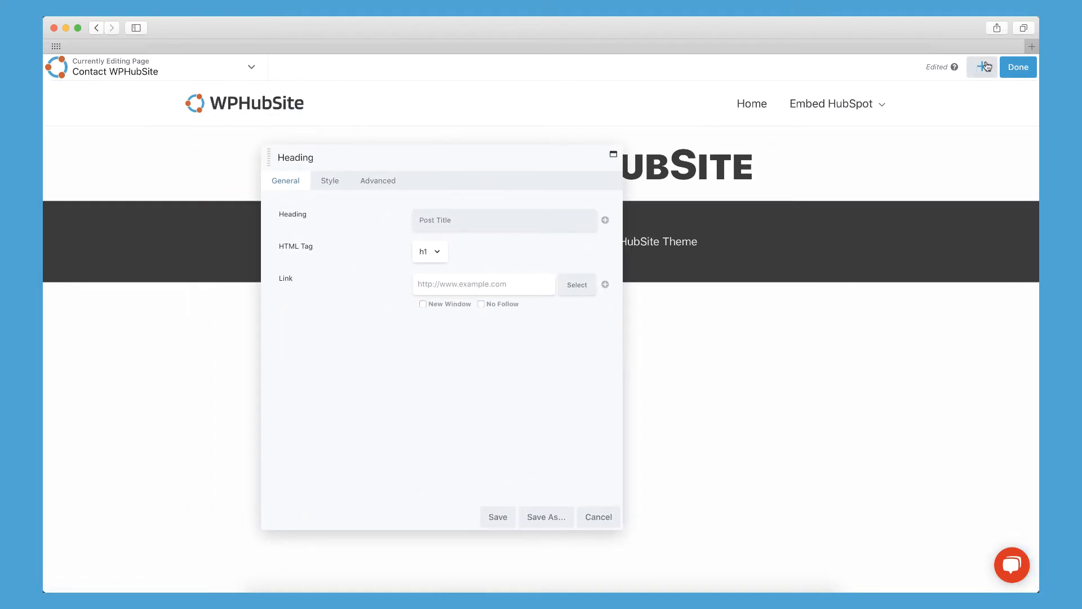
{"action": "left_click", "coordinate": [985, 67]}
{"action": "left_click", "coordinate": [982, 69]}
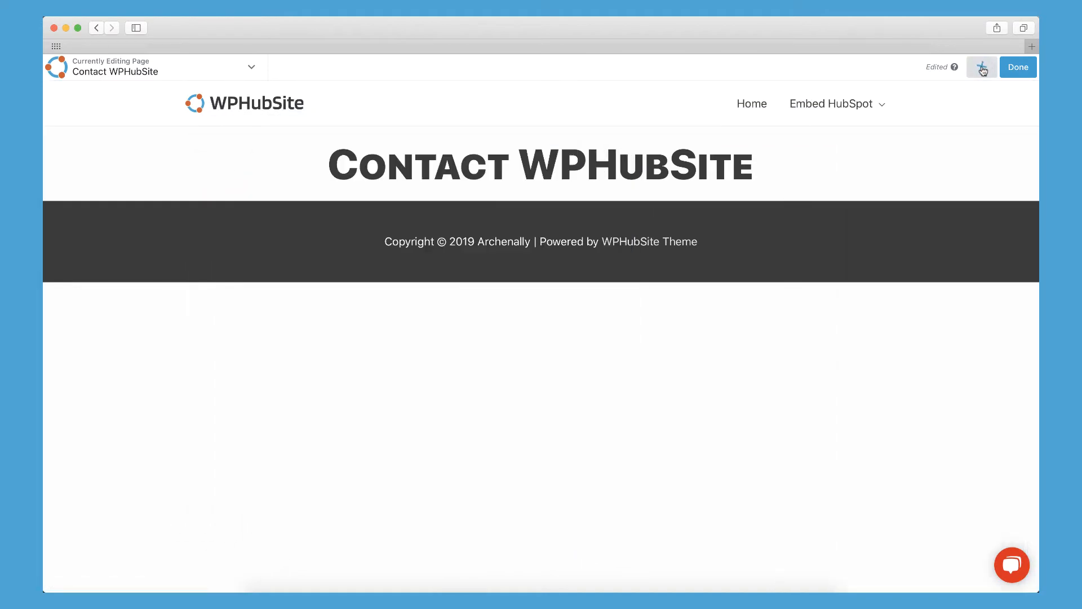
Step: Reopen the heading's settings, dock the floating window back to its original side, and save the module
{"action": "left_click", "coordinate": [397, 145]}
{"action": "left_click_drag", "start_coordinate": [409, 164], "coordinate": [44, 248]}
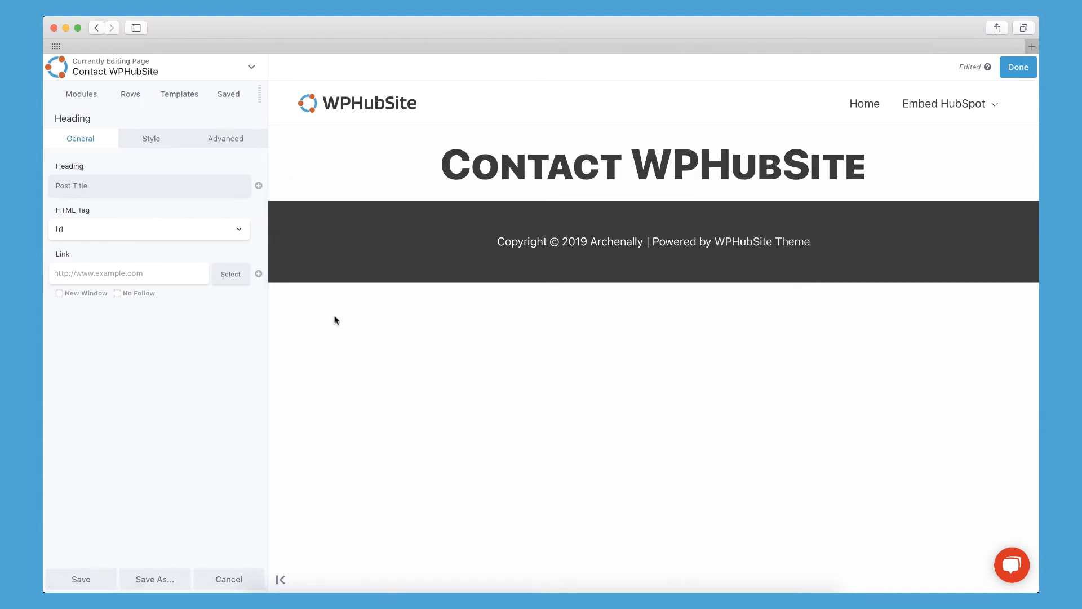
{"action": "left_click", "coordinate": [109, 579]}
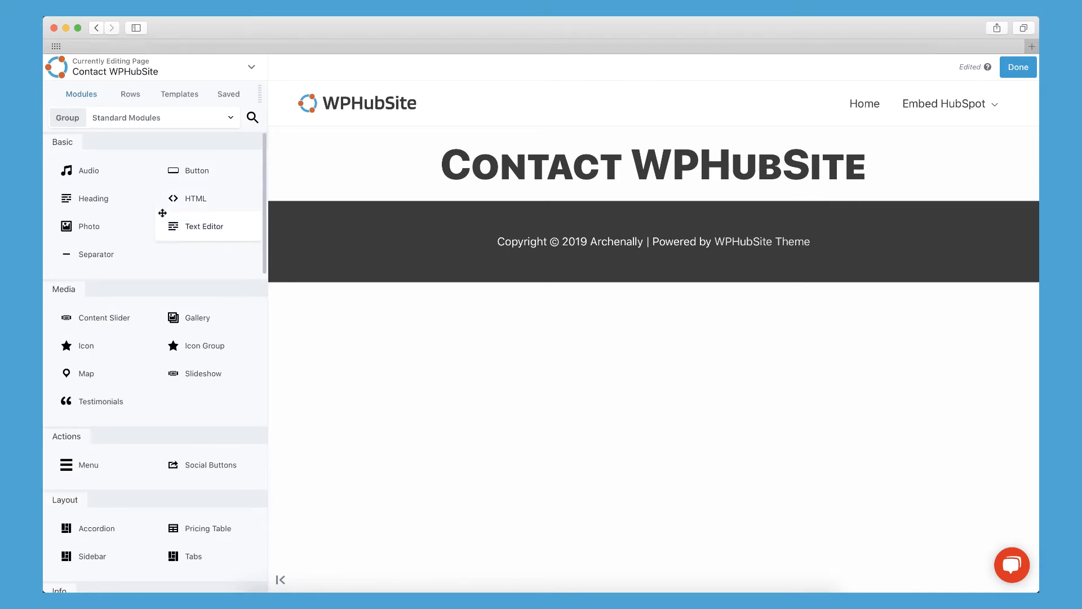
Step: Reopen the heading's settings, review its style and advanced options, and check the visibility breakpoint choices, keeping Always
{"action": "mouse_move", "coordinate": [541, 153]}
{"action": "left_click", "coordinate": [446, 169]}
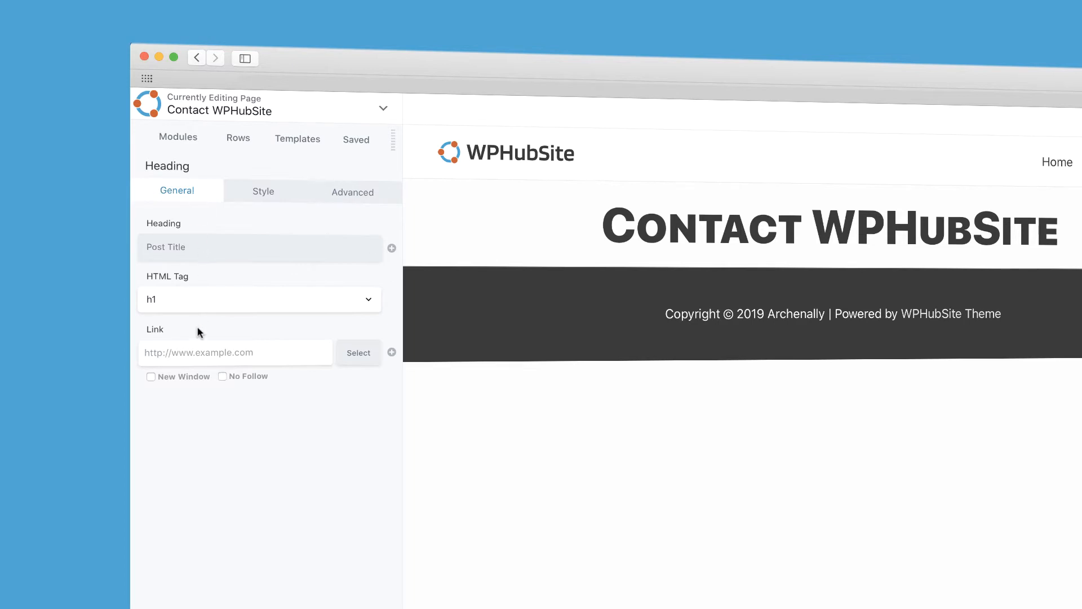
{"action": "left_click", "coordinate": [262, 193]}
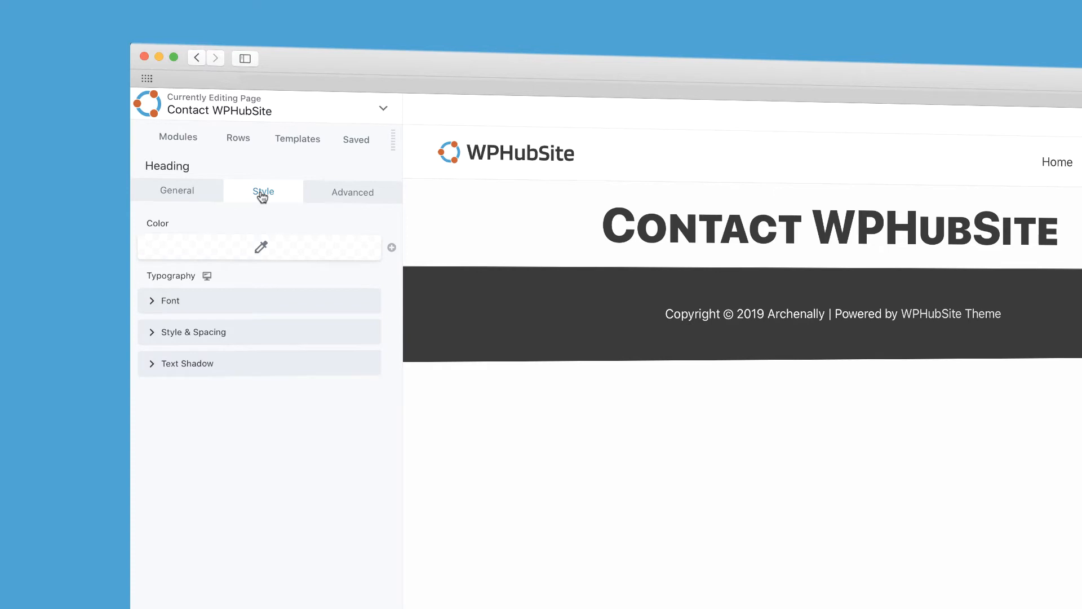
{"action": "left_click", "coordinate": [342, 199]}
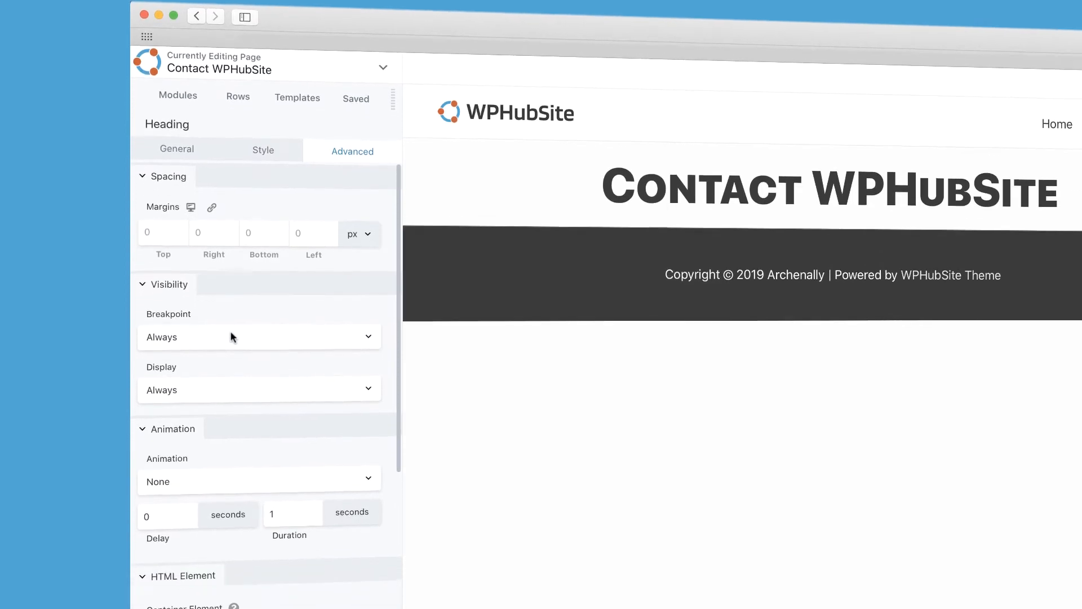
{"action": "left_click", "coordinate": [234, 376]}
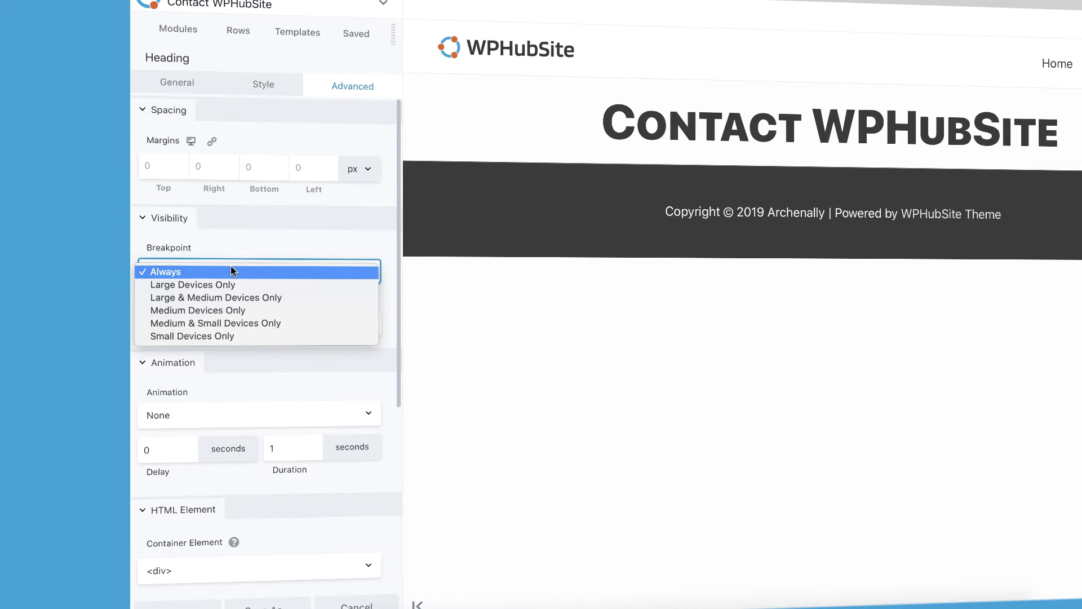
{"action": "left_click", "coordinate": [233, 271]}
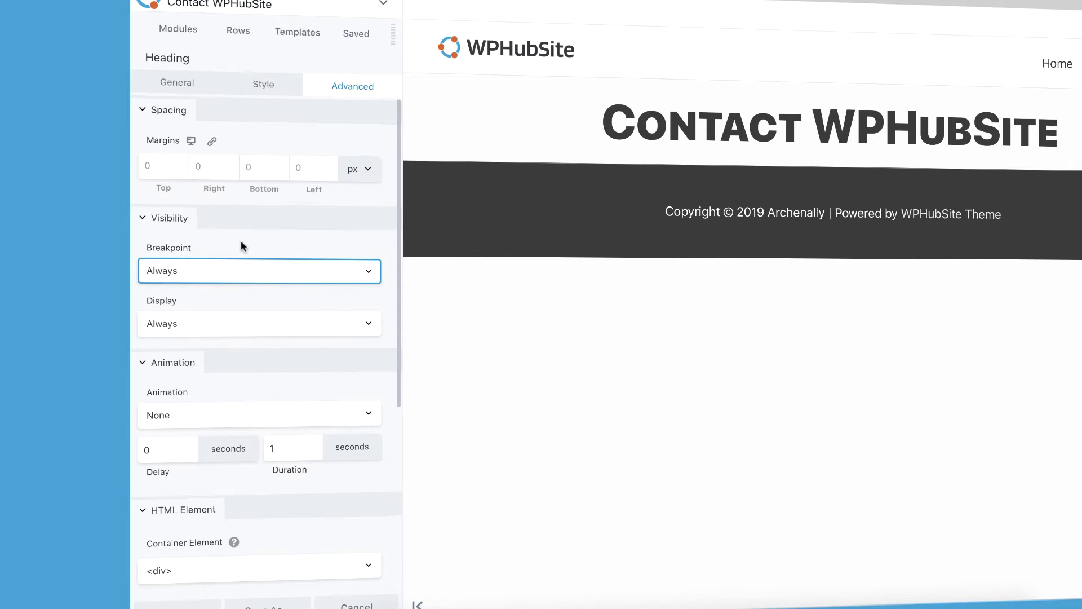
Step: Set the heading's display to Conditional Logic, view the available rule conditions, and close the conditional settings without choosing a rule
{"action": "left_click", "coordinate": [234, 317]}
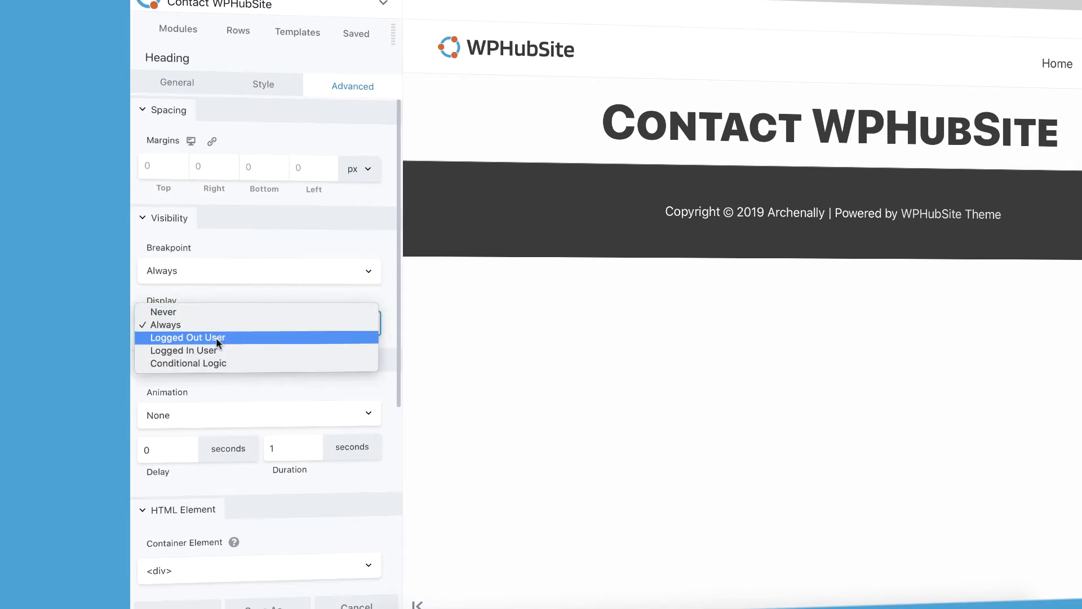
{"action": "left_click", "coordinate": [201, 364]}
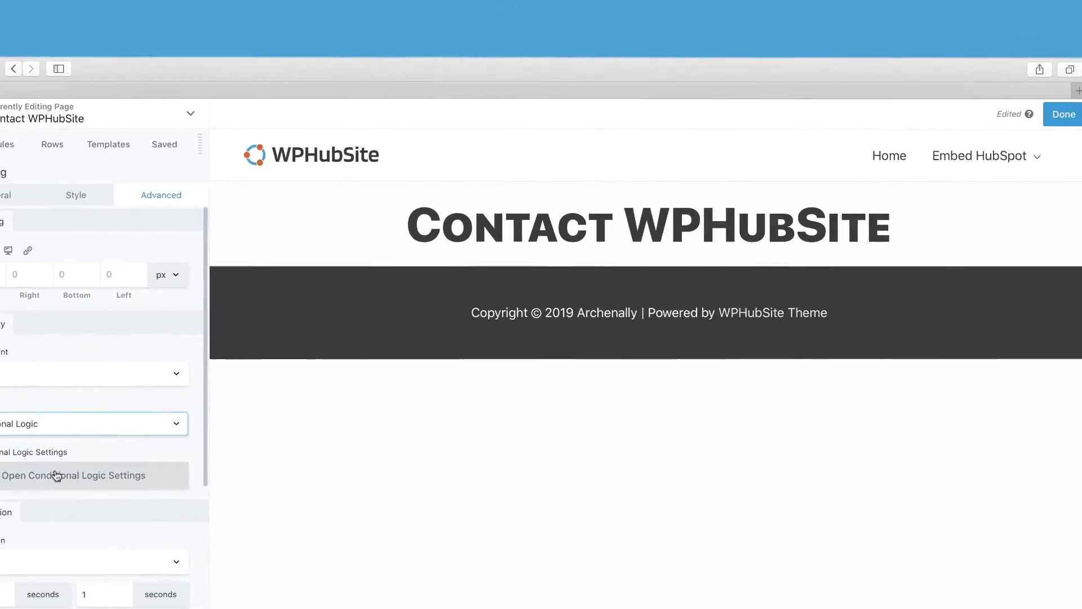
{"action": "left_click", "coordinate": [242, 378]}
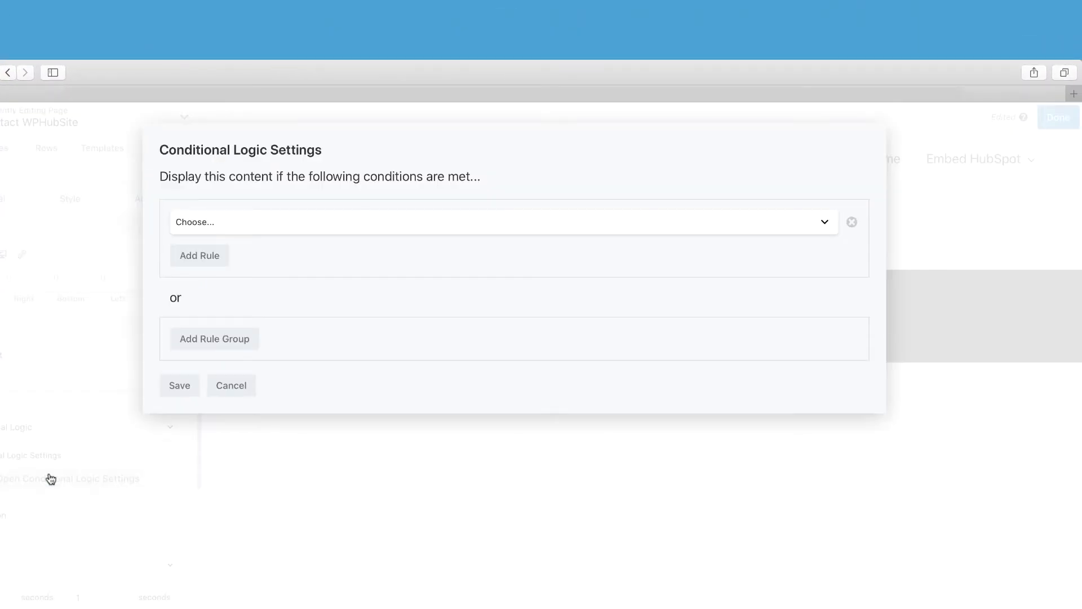
{"action": "left_click", "coordinate": [241, 222]}
{"action": "scroll", "coordinate": [234, 299], "scroll_direction": "down", "scroll_amount": 1}
{"action": "scroll", "coordinate": [234, 302], "scroll_direction": "up", "scroll_amount": 1}
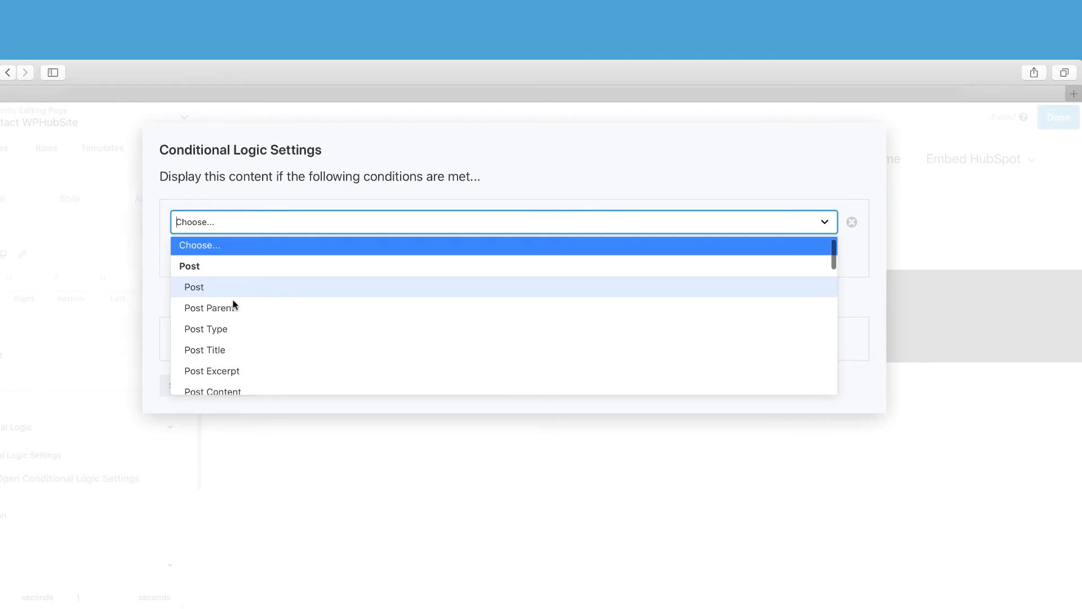
{"action": "left_click", "coordinate": [350, 164]}
{"action": "left_click", "coordinate": [408, 291]}
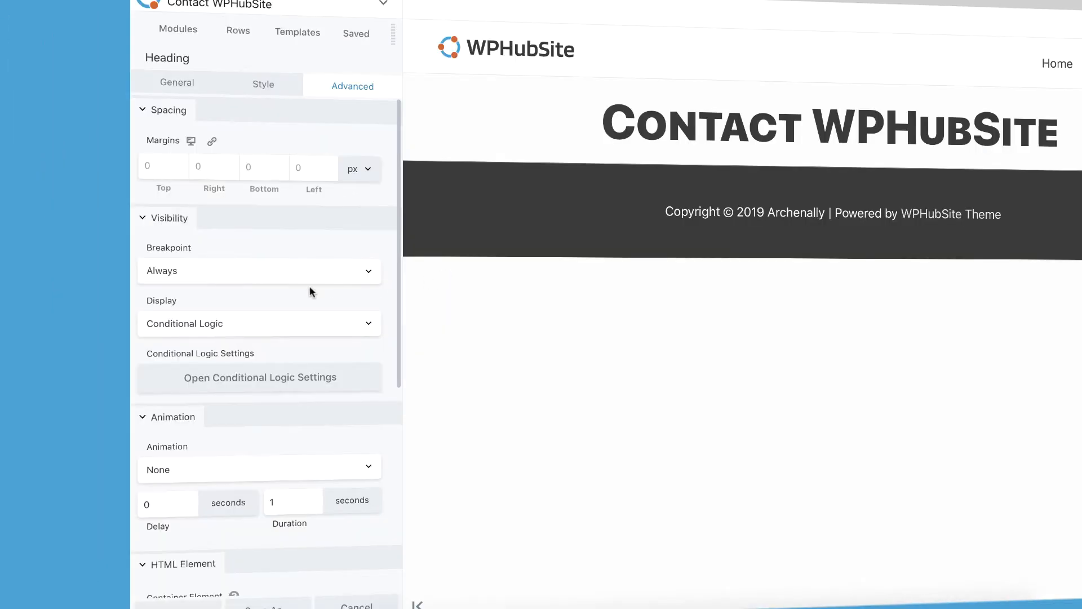
Step: Set the heading's animation to Fade In
{"action": "scroll", "coordinate": [311, 291], "scroll_direction": "down", "scroll_amount": 4}
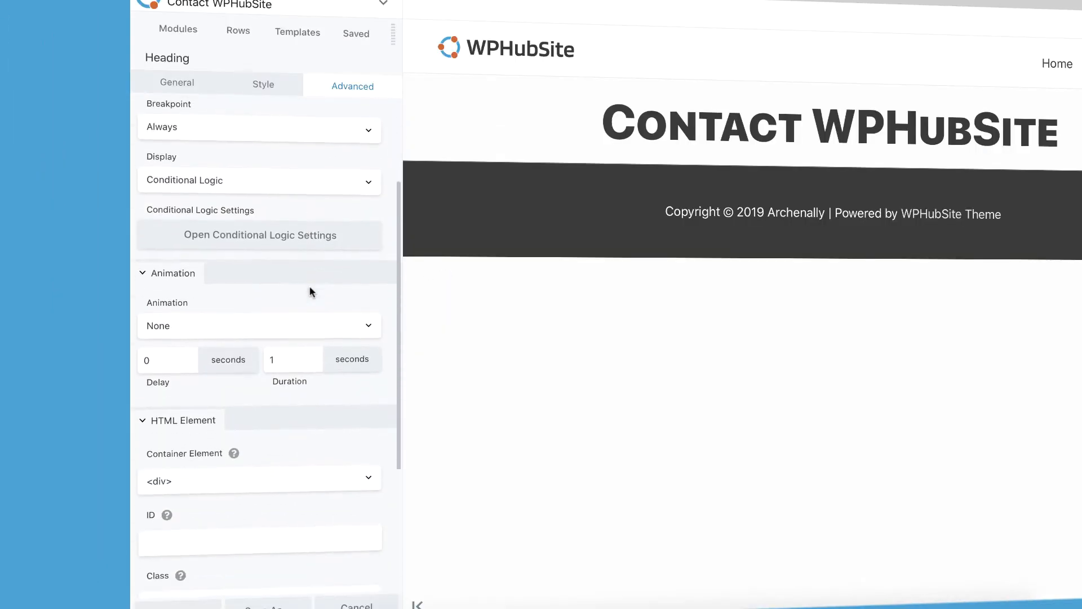
{"action": "left_click", "coordinate": [313, 275]}
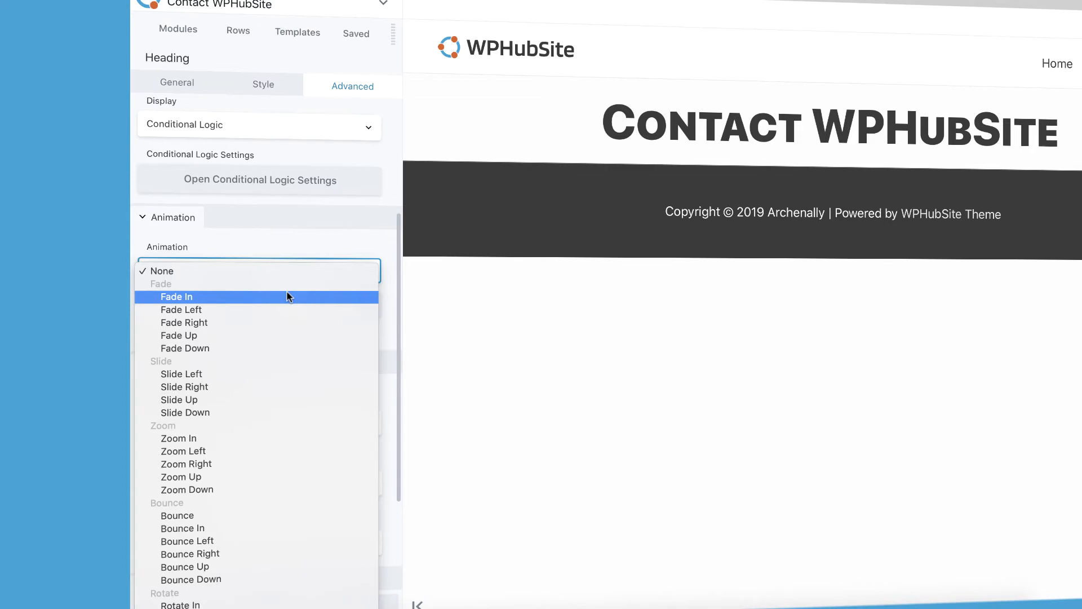
{"action": "left_click", "coordinate": [287, 296]}
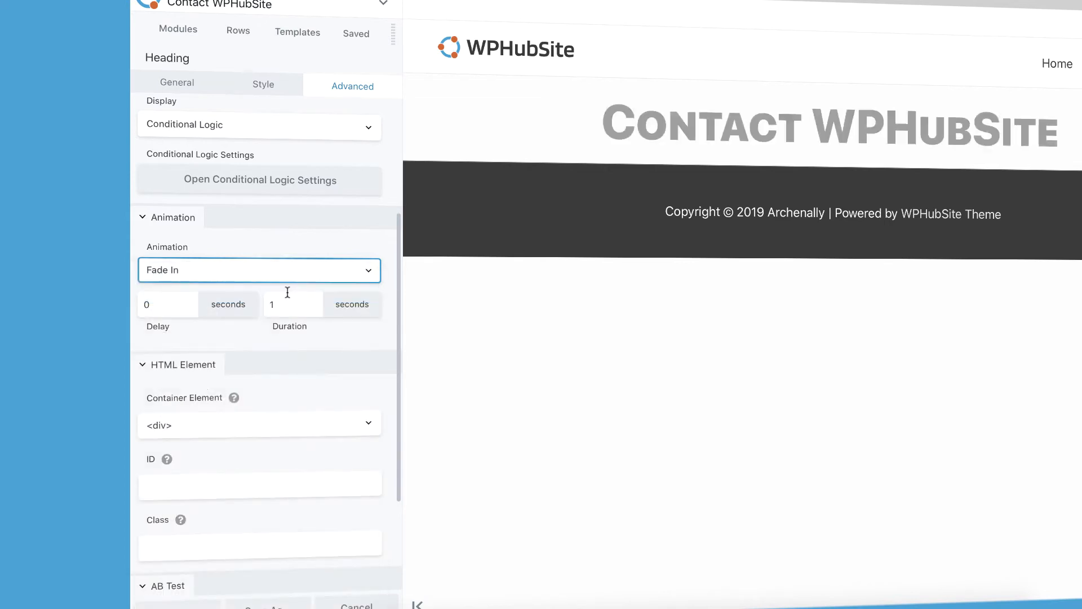
Step: Try the Slide Left animation on the heading and open its delay value
{"action": "left_click", "coordinate": [257, 272]}
{"action": "left_click", "coordinate": [240, 354]}
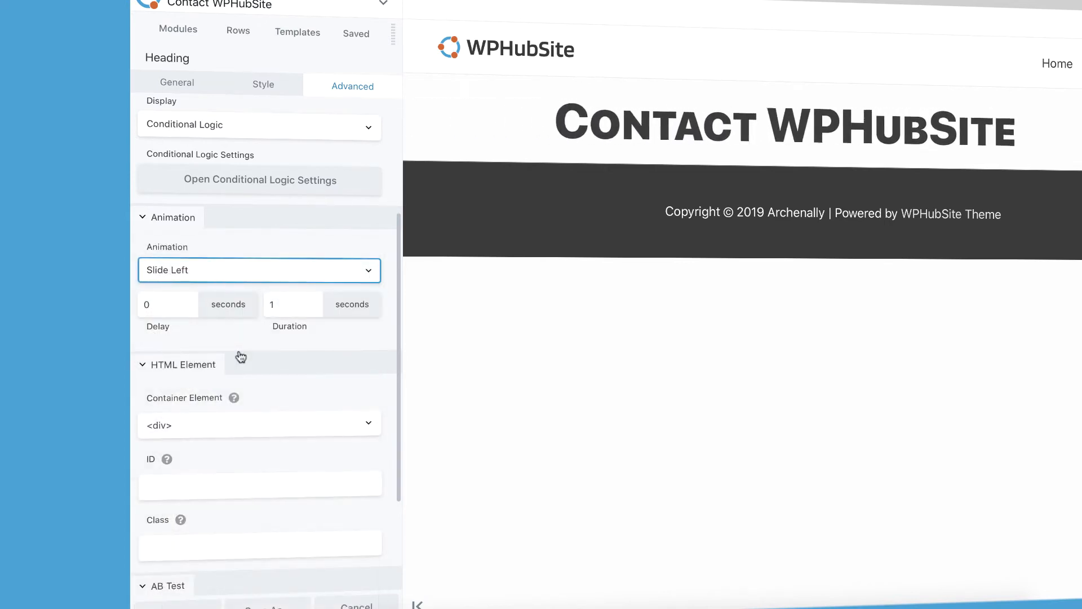
{"action": "left_click", "coordinate": [175, 304]}
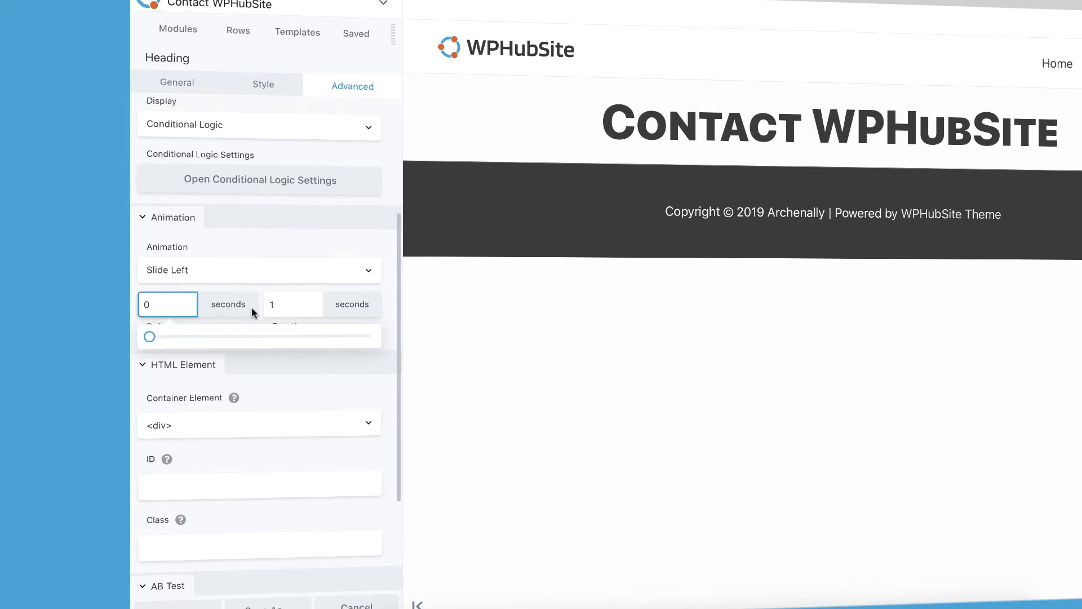
Step: Set the heading's animation to None
{"action": "left_click", "coordinate": [259, 270]}
{"action": "left_click", "coordinate": [269, 173]}
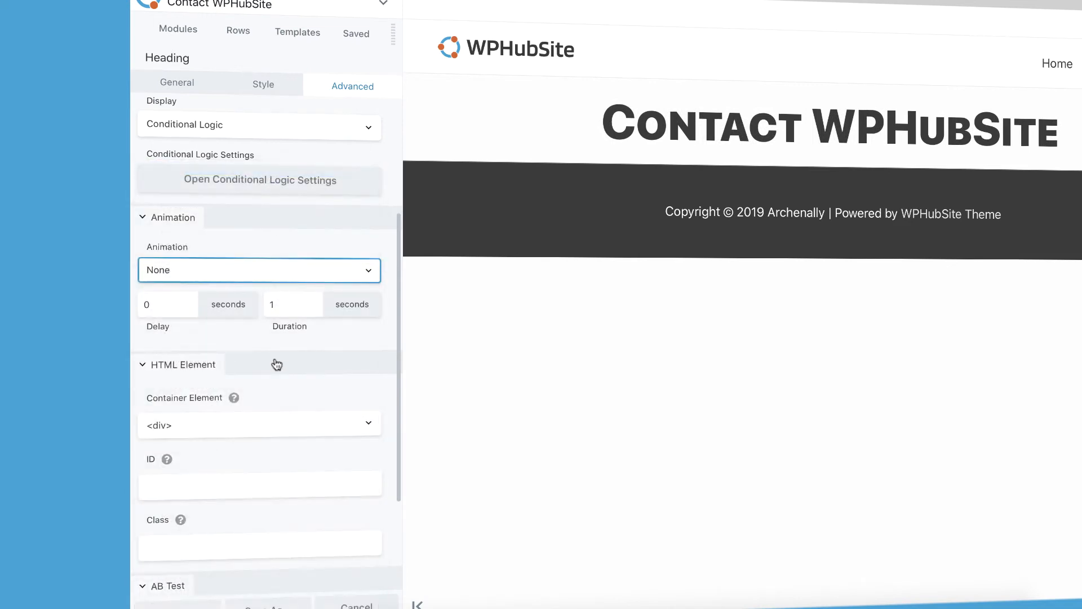
{"action": "scroll", "coordinate": [275, 363], "scroll_direction": "down", "scroll_amount": 1}
{"action": "scroll", "coordinate": [274, 358], "scroll_direction": "up", "scroll_amount": 5}
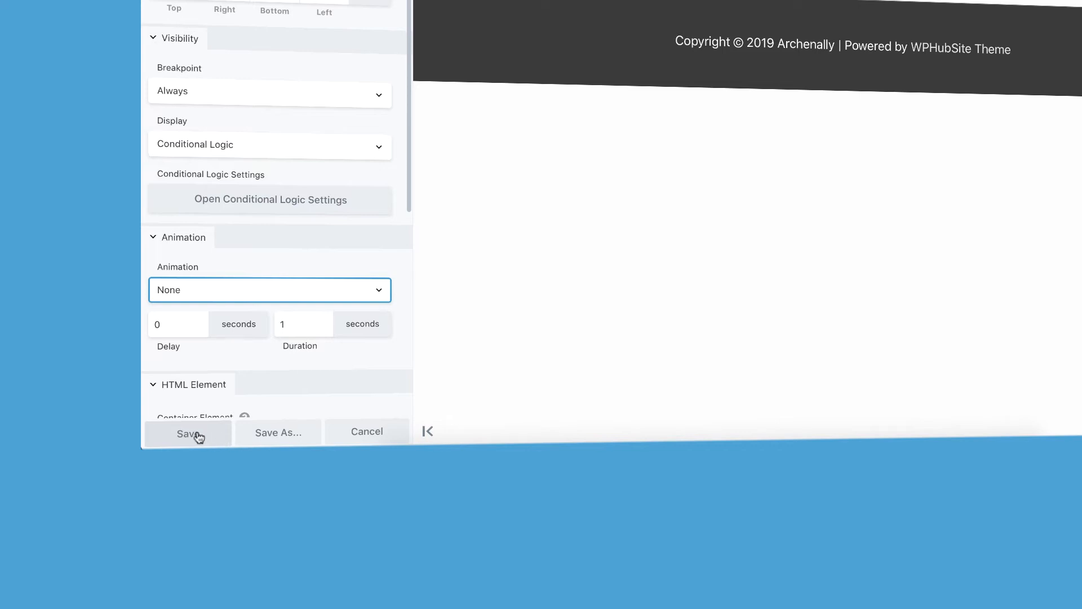
Step: Open the form for saving the heading as a reusable module, check its Global choices, and leave it without saving
{"action": "left_click", "coordinate": [266, 433]}
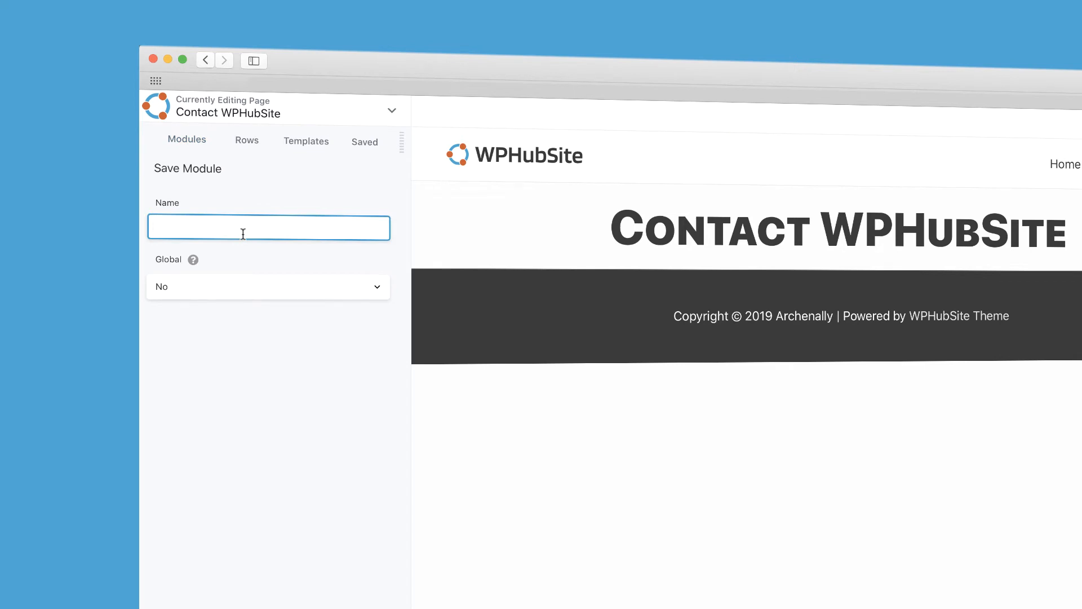
{"action": "left_click", "coordinate": [232, 287]}
{"action": "left_click", "coordinate": [232, 286]}
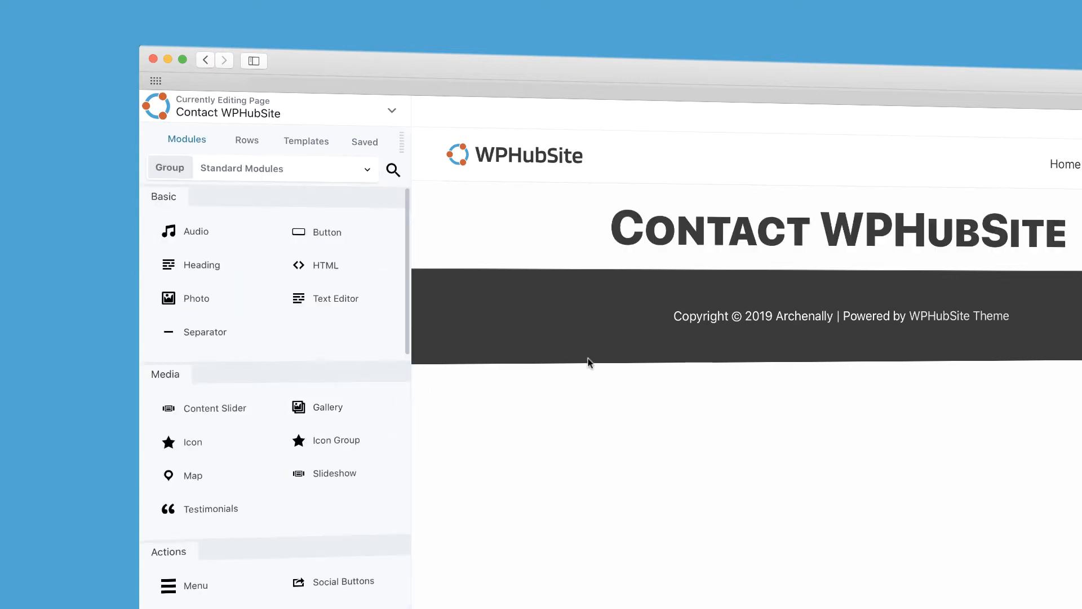
Step: Reopen the heading's settings, remove its Post Title connection, and enter "Extra" as the heading text
{"action": "left_click", "coordinate": [508, 226]}
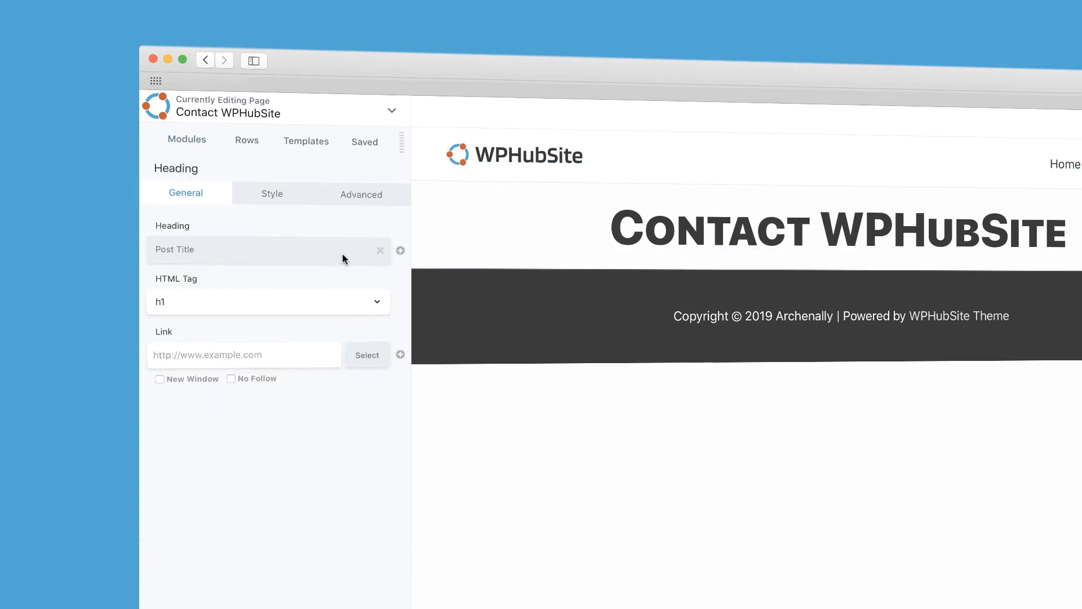
{"action": "left_click", "coordinate": [378, 251]}
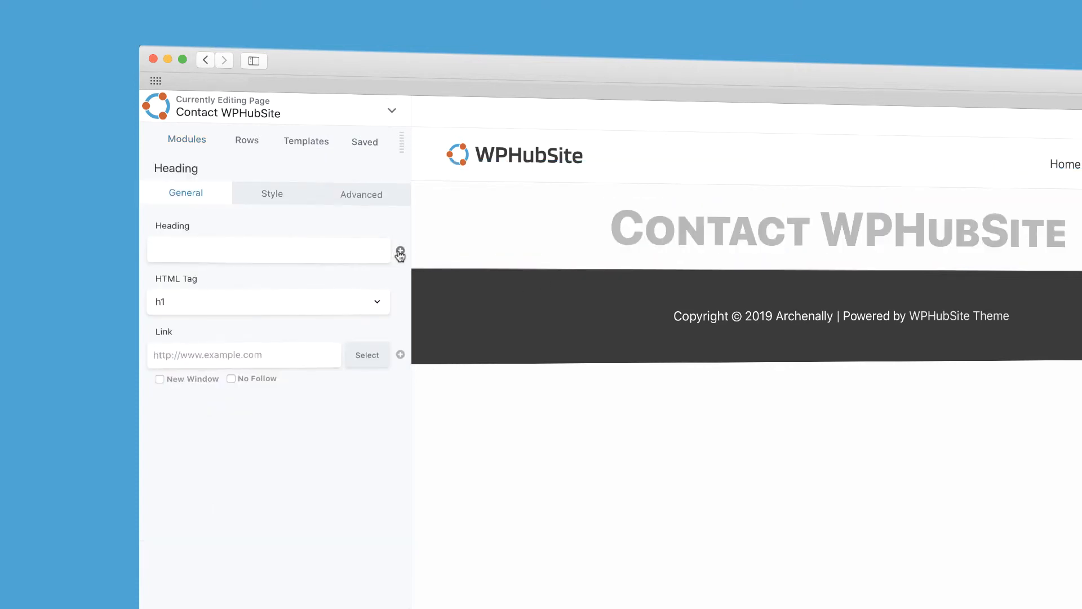
{"action": "left_click", "coordinate": [360, 249]}
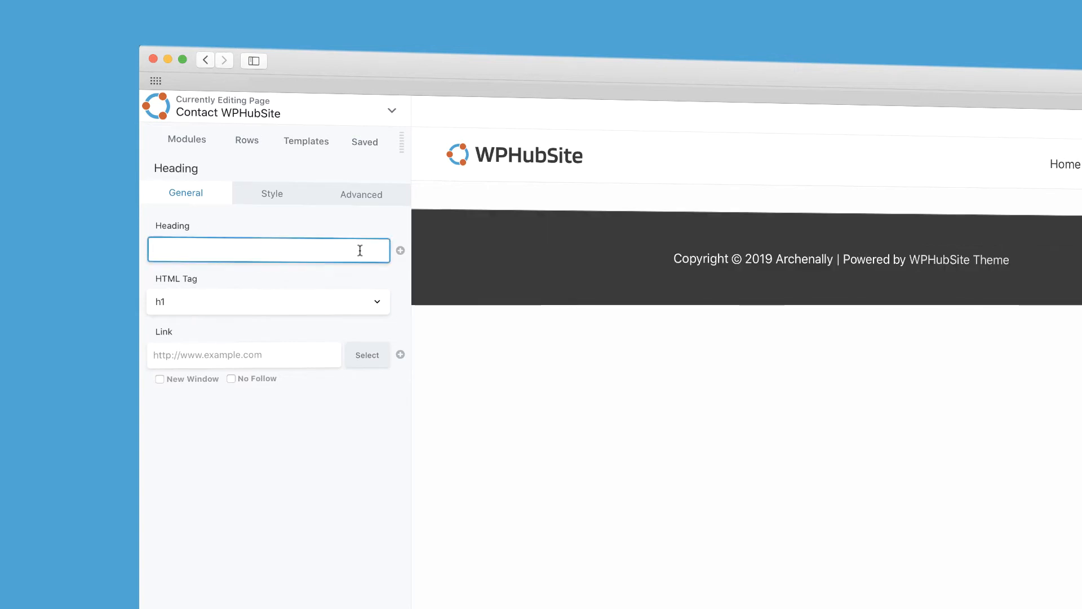
{"action": "type", "text": "Extra"}
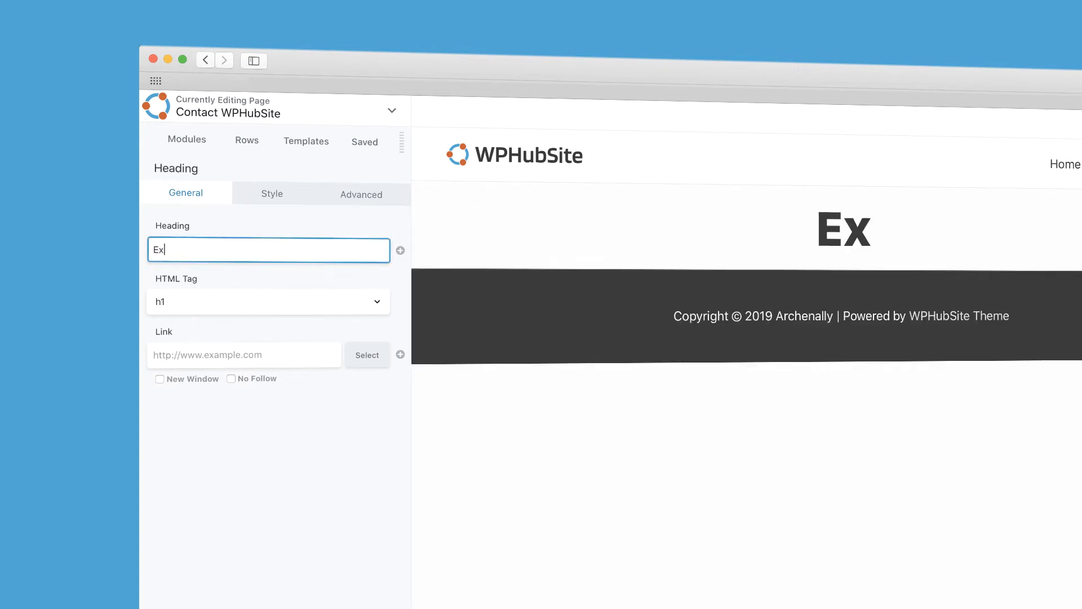
Step: Insert the Post Title field after "Extra" in the heading text and save the module
{"action": "left_click", "coordinate": [401, 251]}
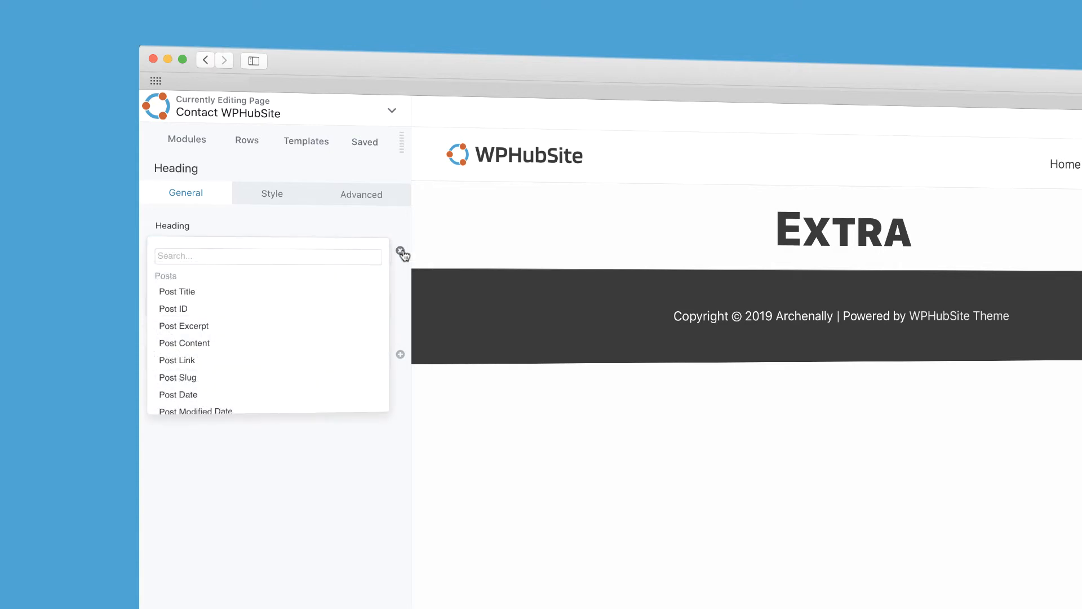
{"action": "mouse_move", "coordinate": [351, 292]}
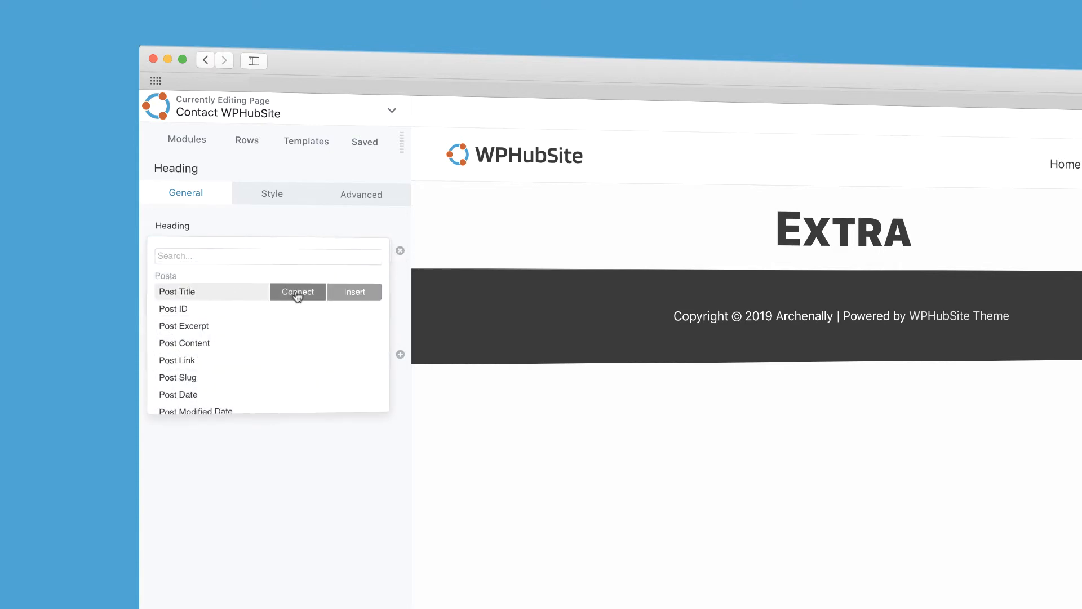
{"action": "left_click", "coordinate": [354, 292]}
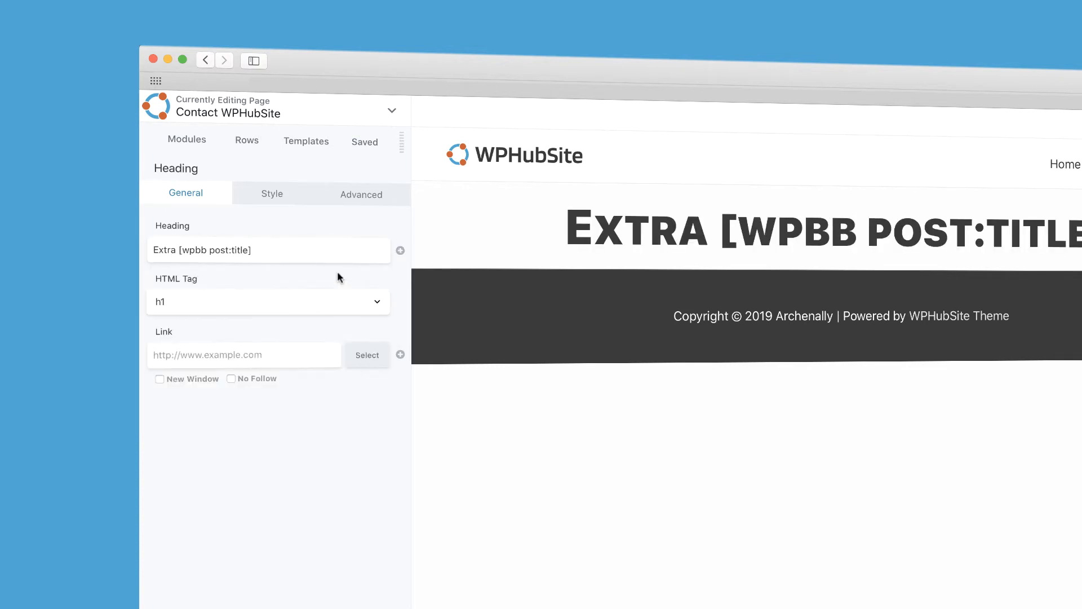
{"action": "left_click", "coordinate": [176, 248]}
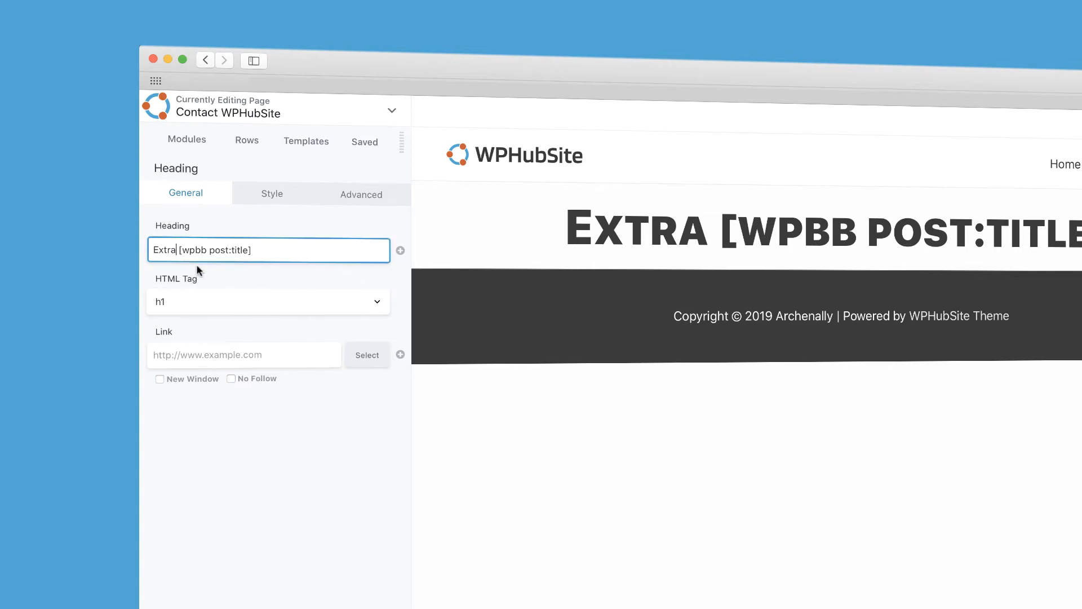
{"action": "key", "text": "Return"}
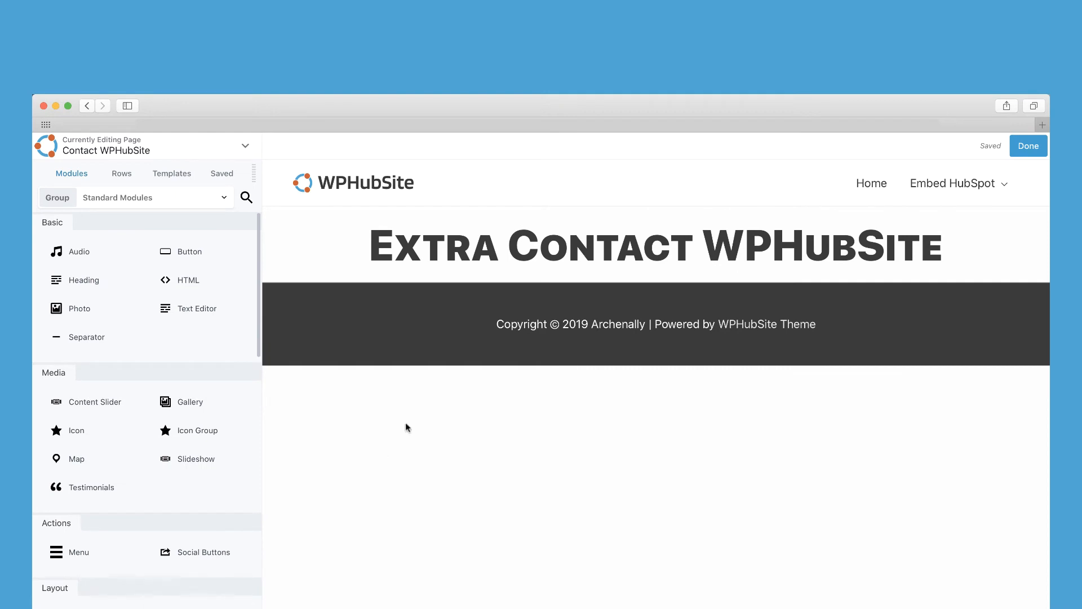
Step: Reopen the heading's settings, highlight the [wpbb post:title] shortcode in its text, and close the settings
{"action": "left_click", "coordinate": [810, 241]}
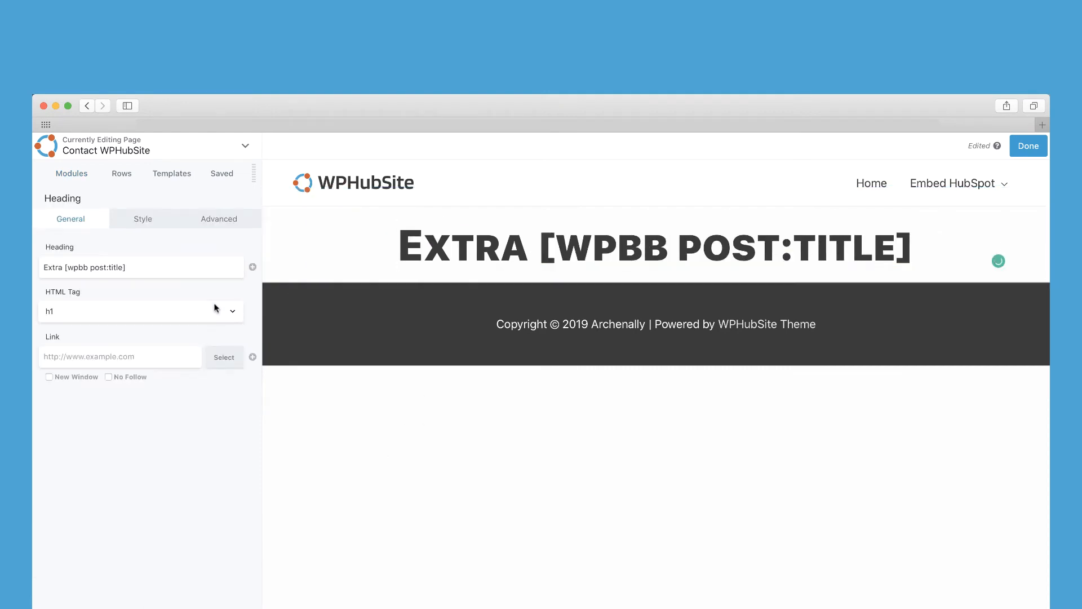
{"action": "double_click", "coordinate": [54, 265]}
{"action": "left_click", "coordinate": [138, 267]}
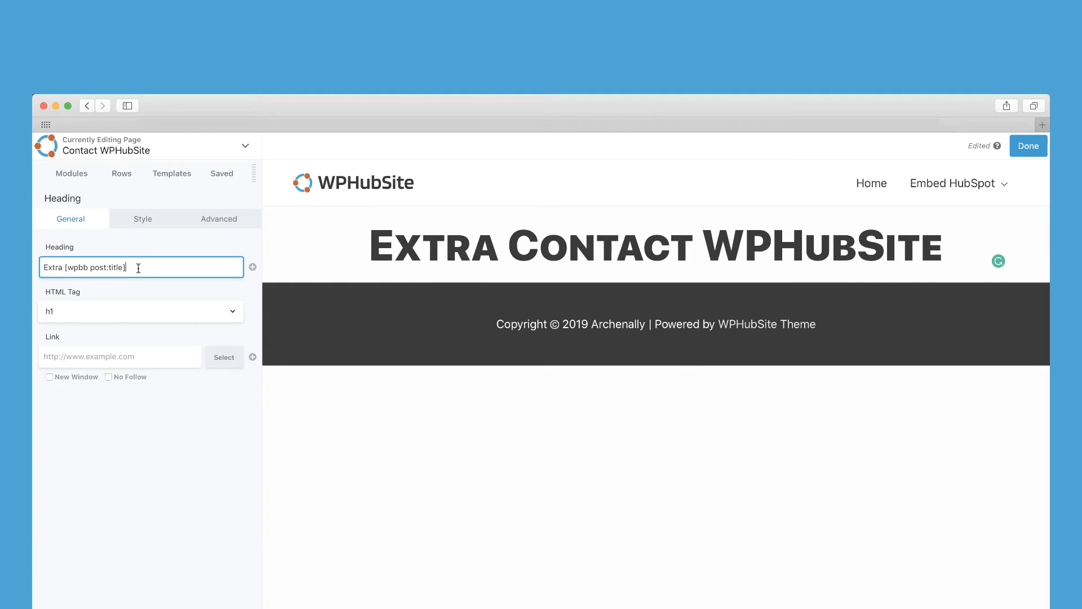
{"action": "left_click", "coordinate": [65, 268]}
{"action": "left_click_drag", "start_coordinate": [64, 268], "coordinate": [143, 265]}
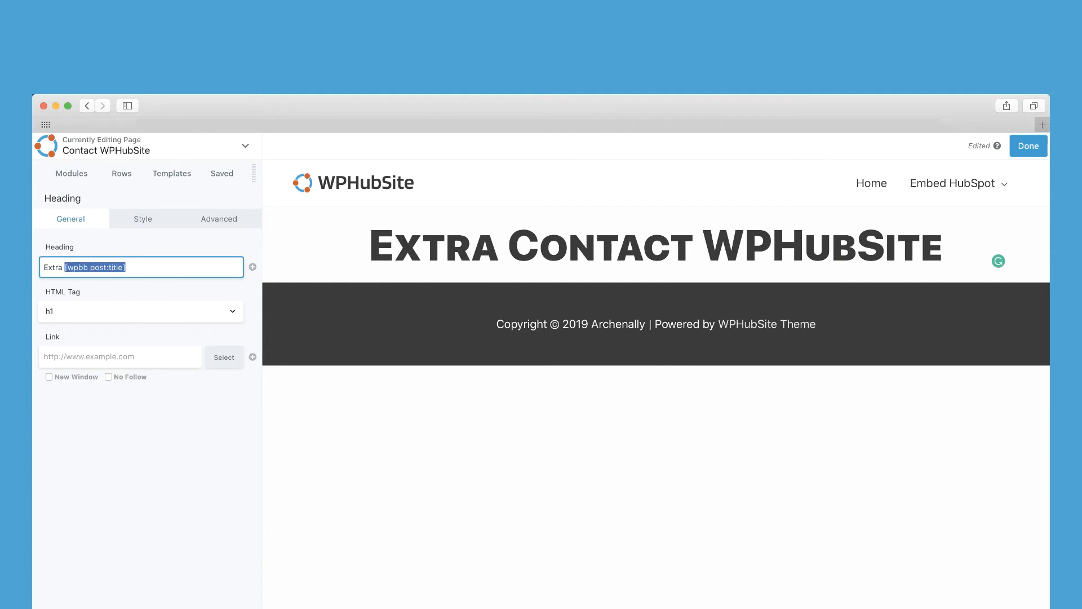
{"action": "left_click", "coordinate": [99, 606]}
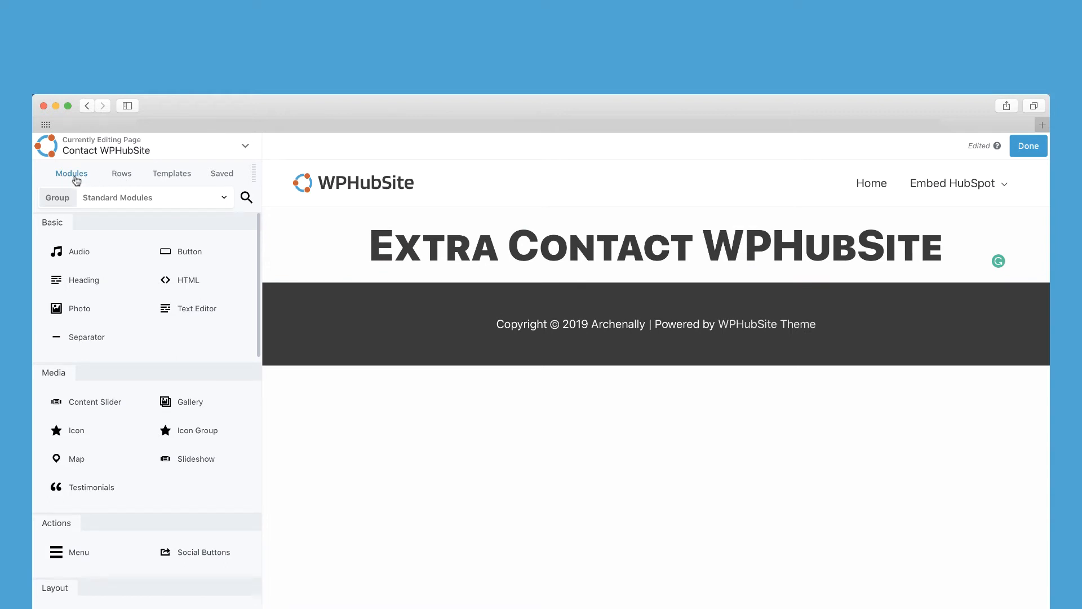
Step: Browse the WordPress Widgets and Saved Modules groups, then return to Standard Modules and look through its list
{"action": "left_click", "coordinate": [100, 199]}
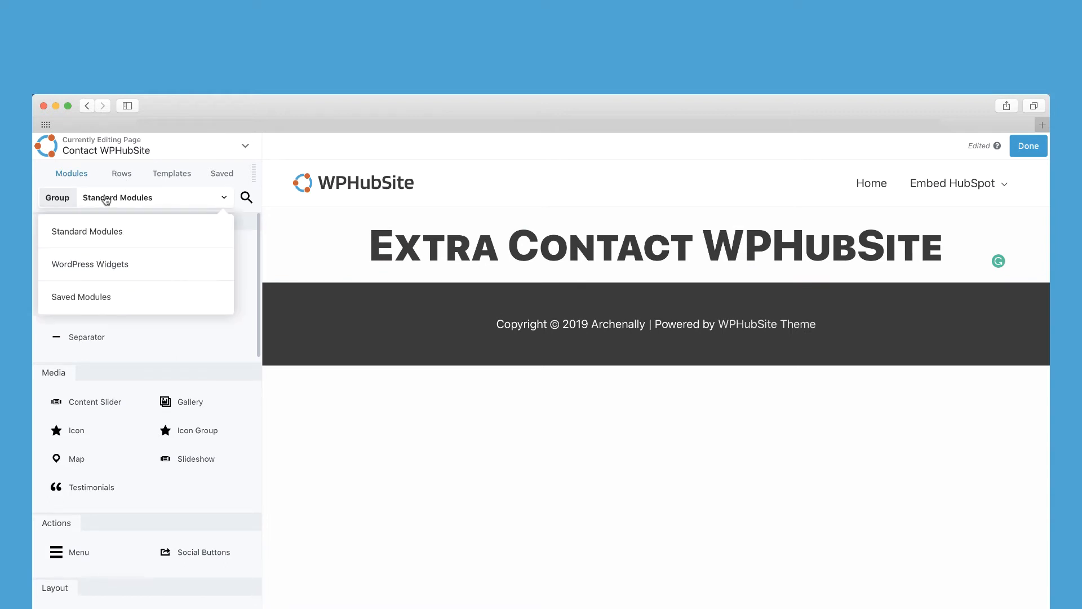
{"action": "left_click", "coordinate": [102, 270]}
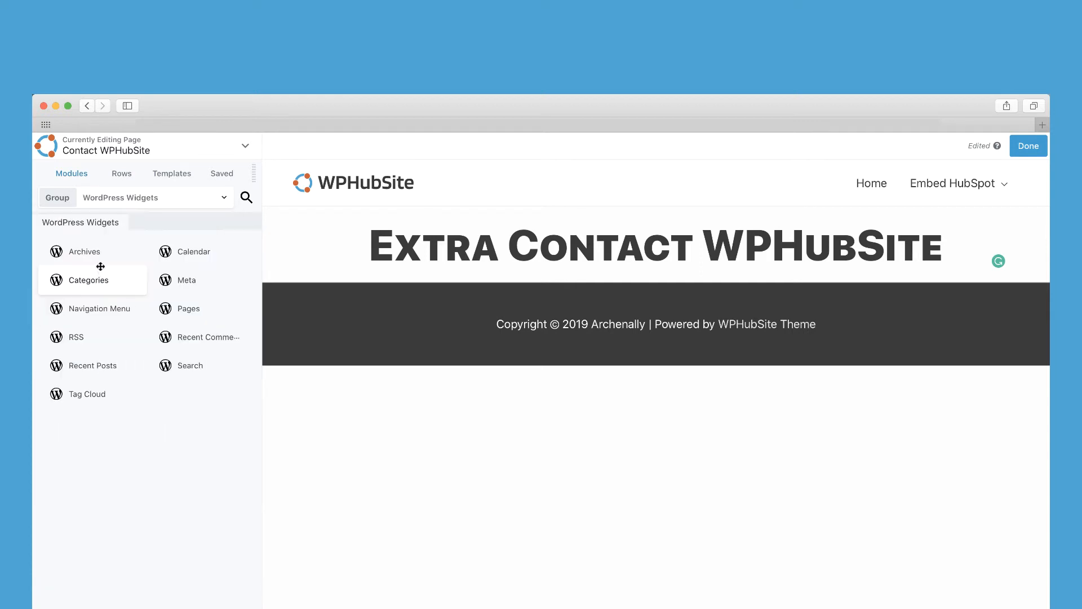
{"action": "left_click", "coordinate": [140, 198]}
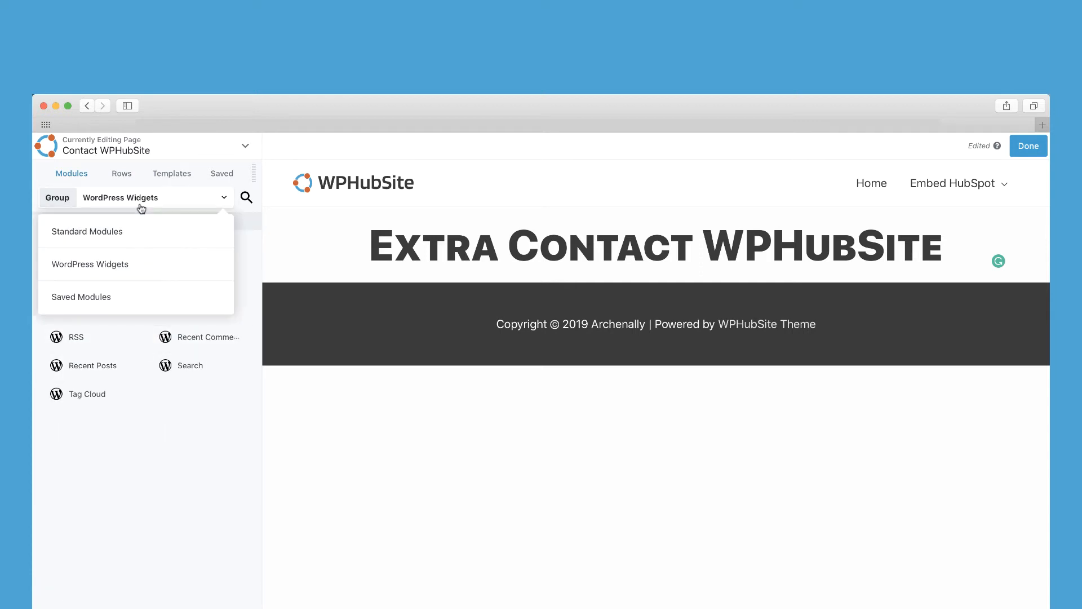
{"action": "left_click", "coordinate": [106, 297]}
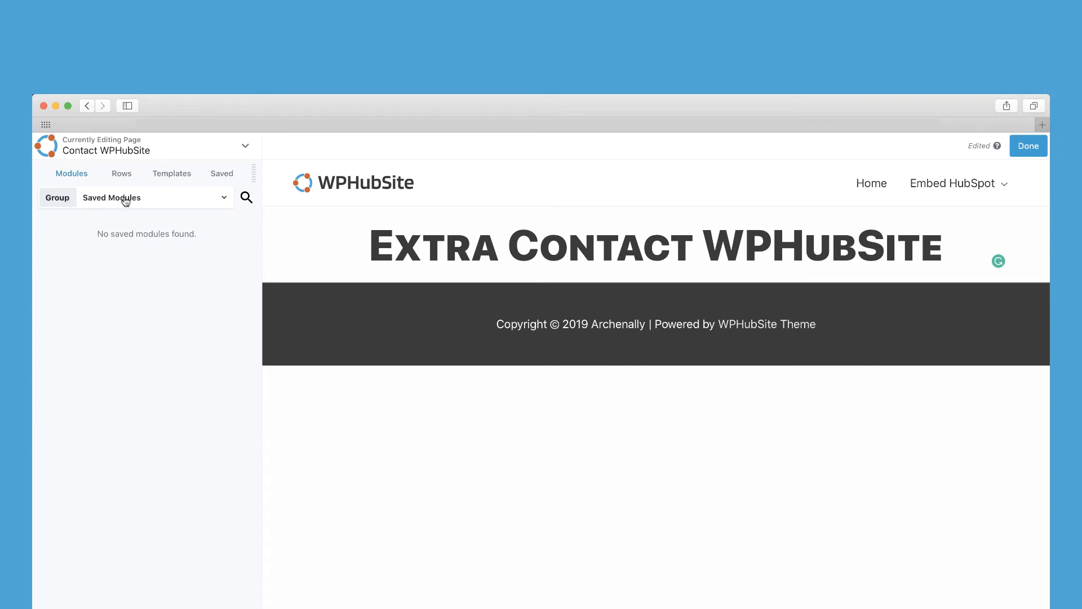
{"action": "left_click", "coordinate": [125, 199]}
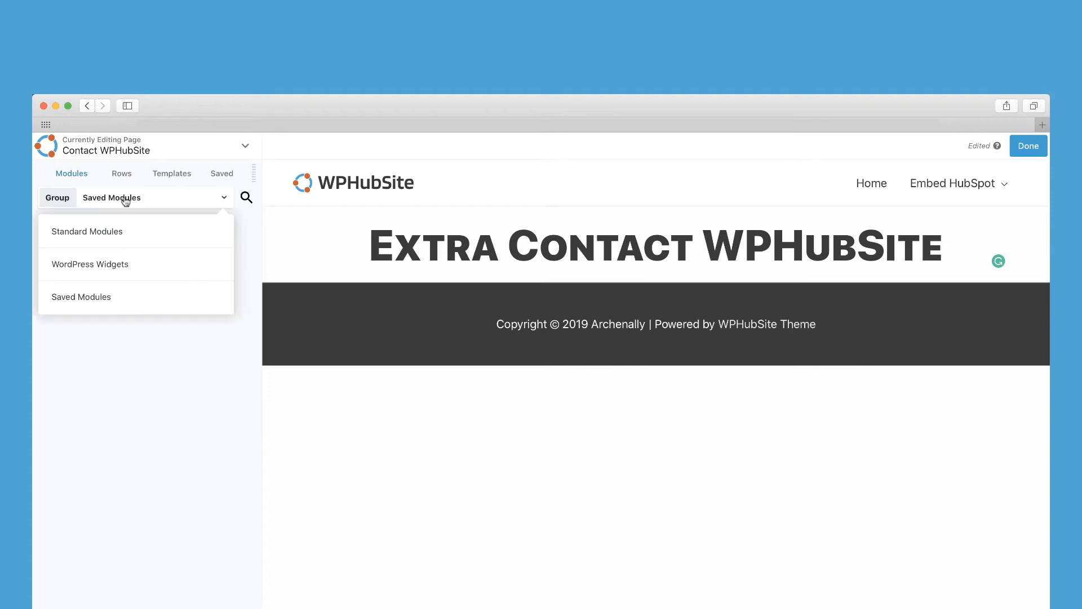
{"action": "left_click", "coordinate": [118, 236]}
{"action": "scroll", "coordinate": [134, 282], "scroll_direction": "down", "scroll_amount": 15}
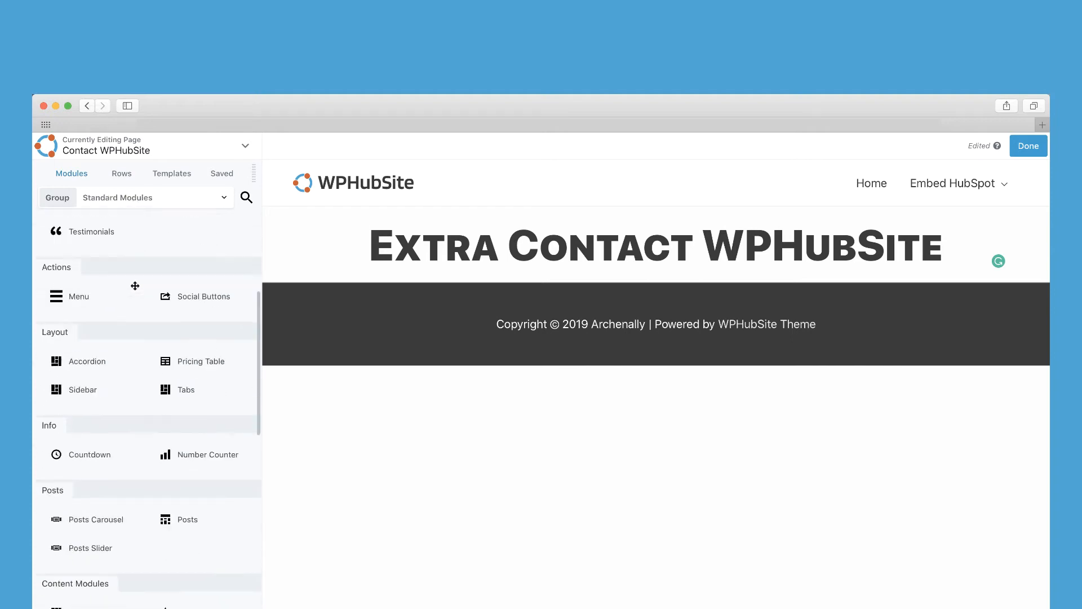
{"action": "scroll", "coordinate": [135, 286], "scroll_direction": "up", "scroll_amount": 15}
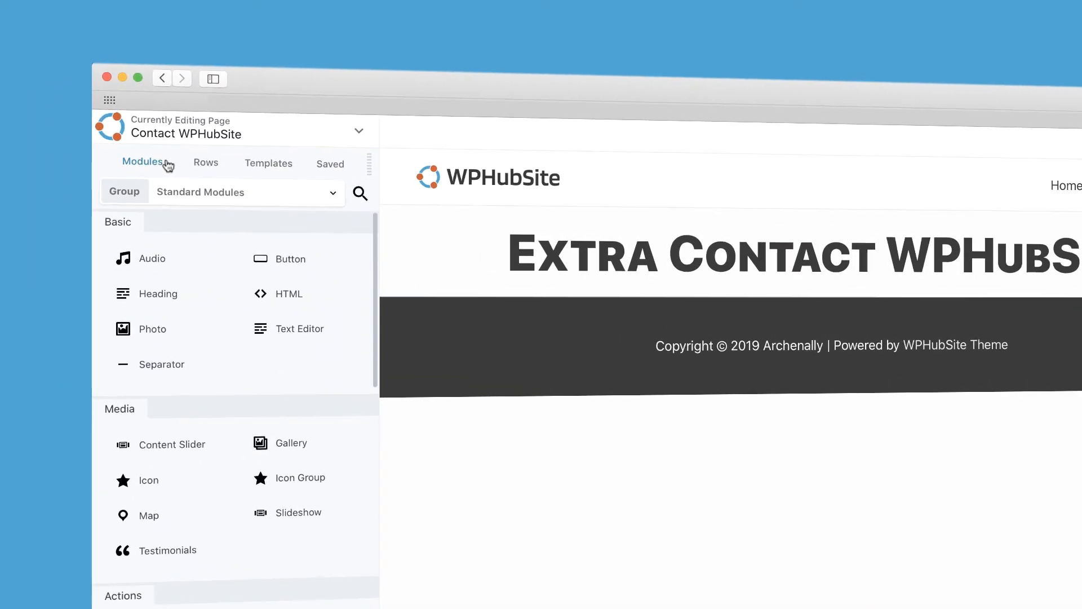
Step: Add a 2 Columns row below the heading
{"action": "left_click", "coordinate": [206, 165]}
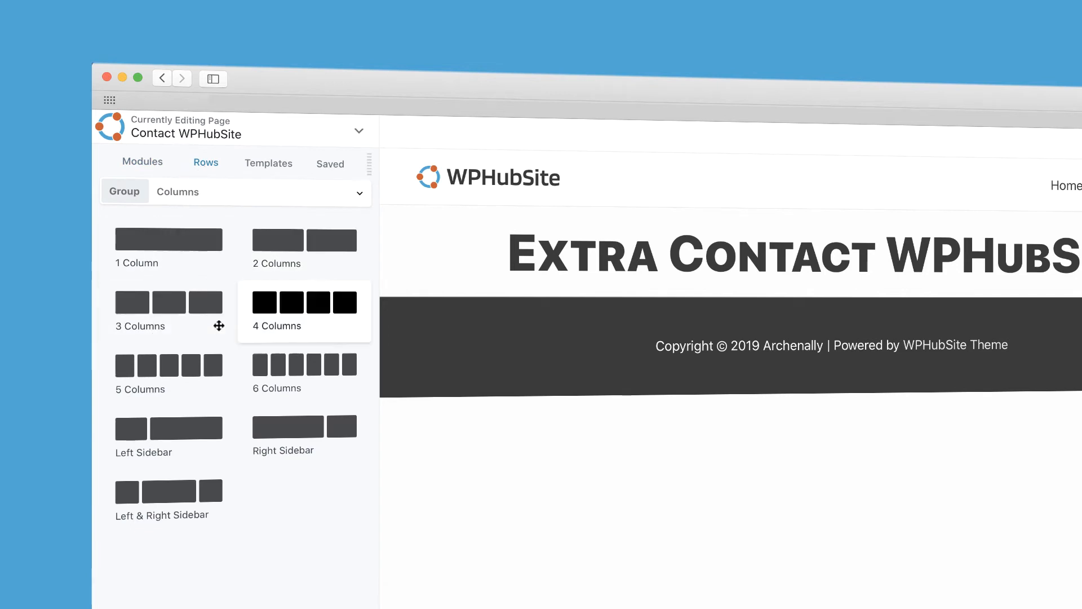
{"action": "left_click_drag", "start_coordinate": [301, 247], "coordinate": [402, 368]}
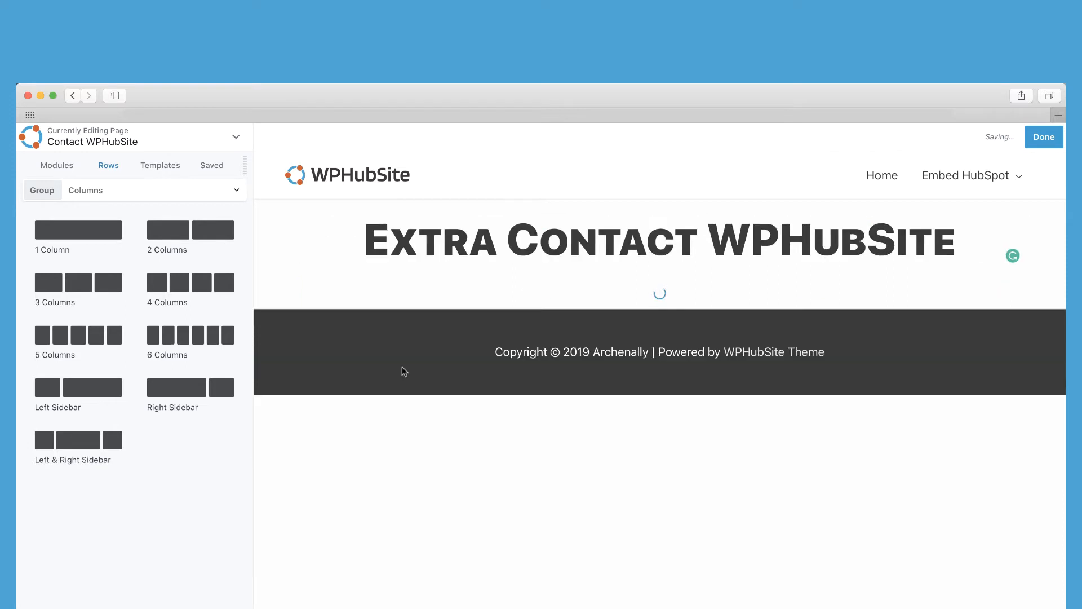
{"action": "mouse_move", "coordinate": [394, 302]}
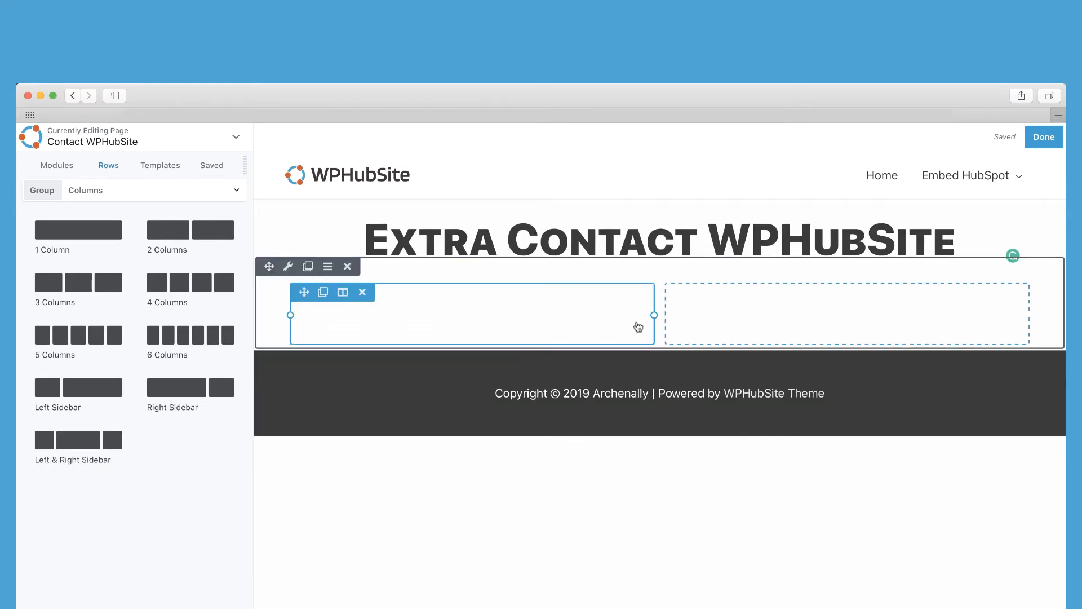
{"action": "mouse_move", "coordinate": [505, 302]}
{"action": "mouse_move", "coordinate": [511, 257]}
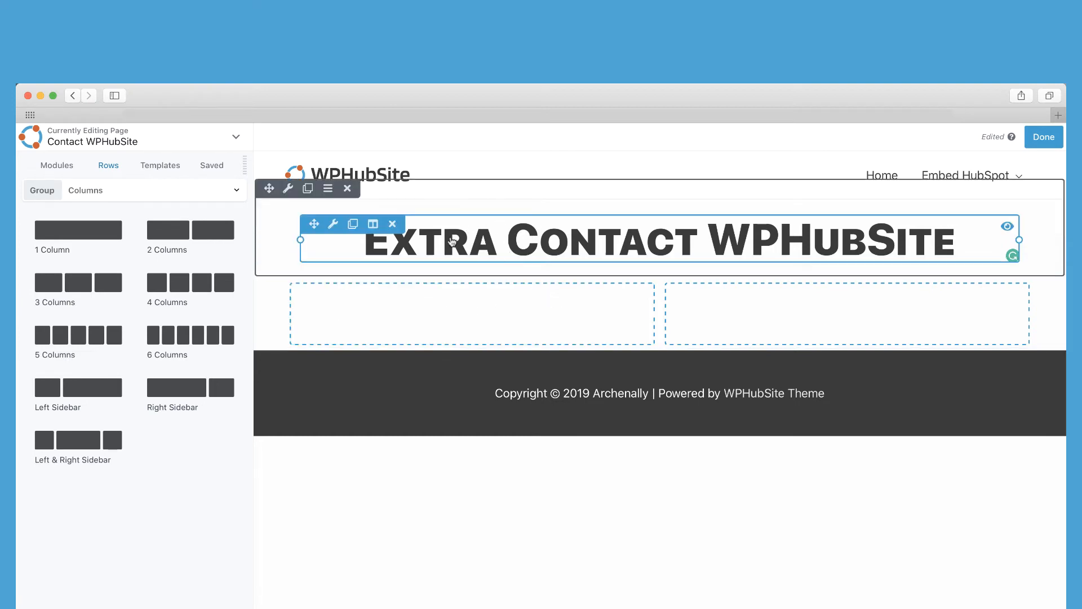
Step: Set the two-column row's top and bottom margins to 50 px each and save the row settings
{"action": "mouse_move", "coordinate": [461, 340]}
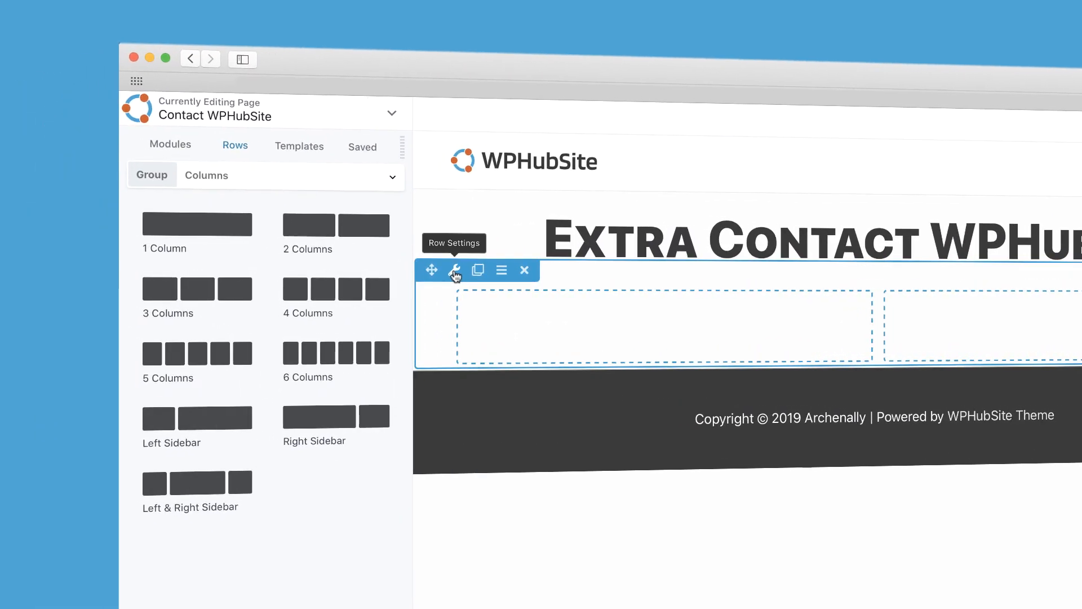
{"action": "left_click", "coordinate": [454, 272]}
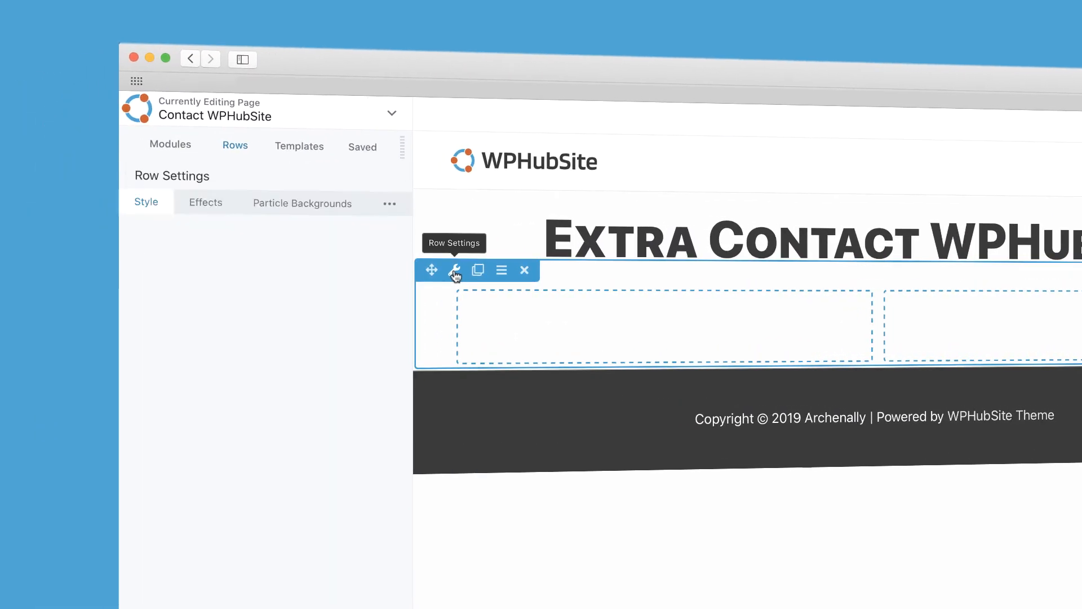
{"action": "left_click", "coordinate": [389, 205]}
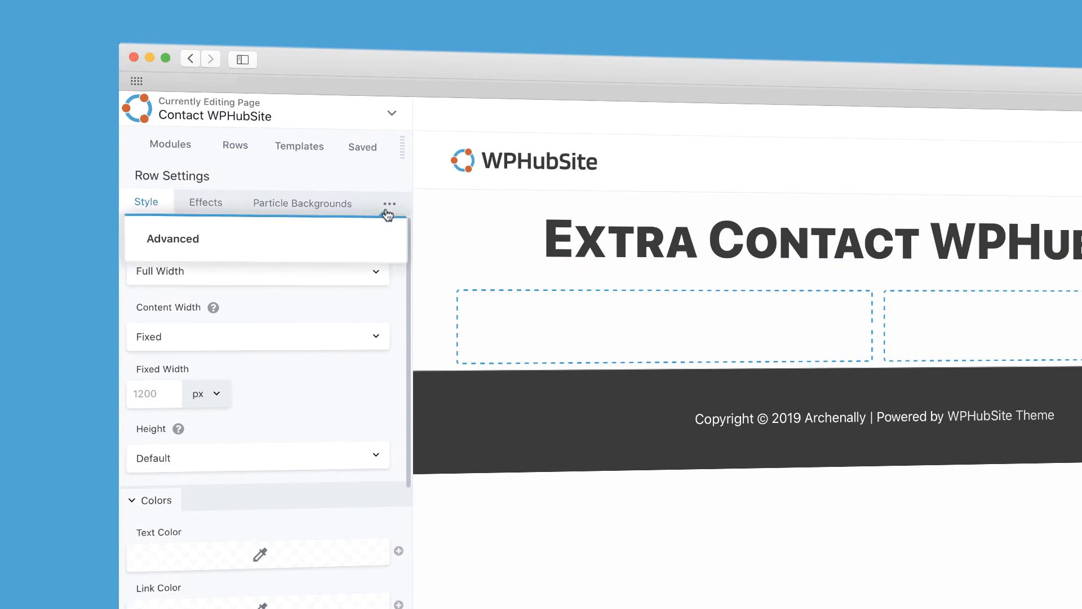
{"action": "left_click", "coordinate": [357, 242]}
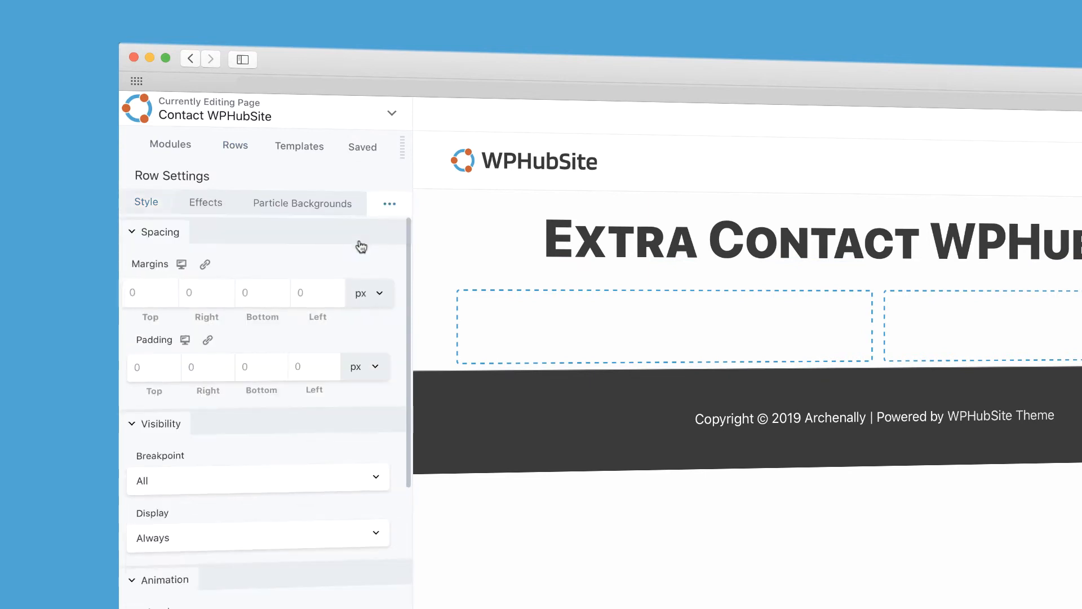
{"action": "left_click", "coordinate": [165, 303]}
{"action": "left_click", "coordinate": [158, 296]}
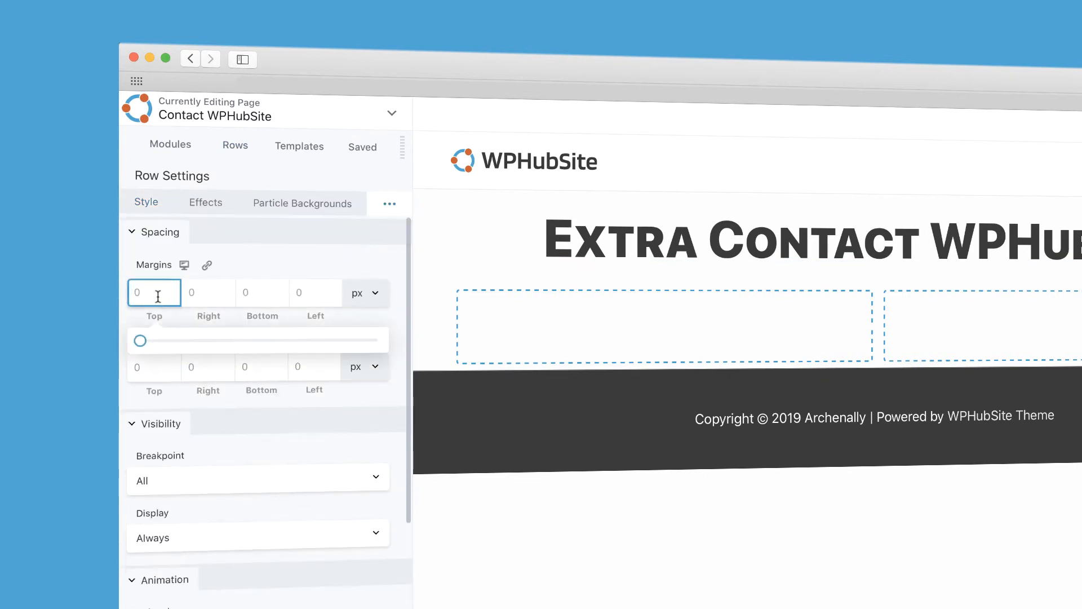
{"action": "type", "text": "50"}
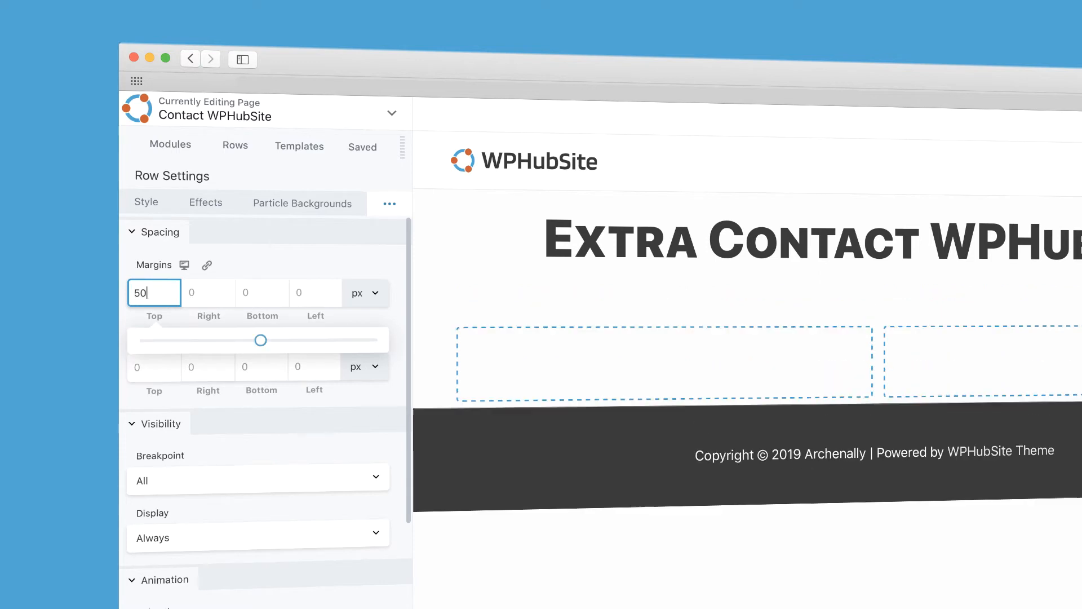
{"action": "key", "text": "Tab"}
{"action": "key", "text": "Tab"}
{"action": "type", "text": "50"}
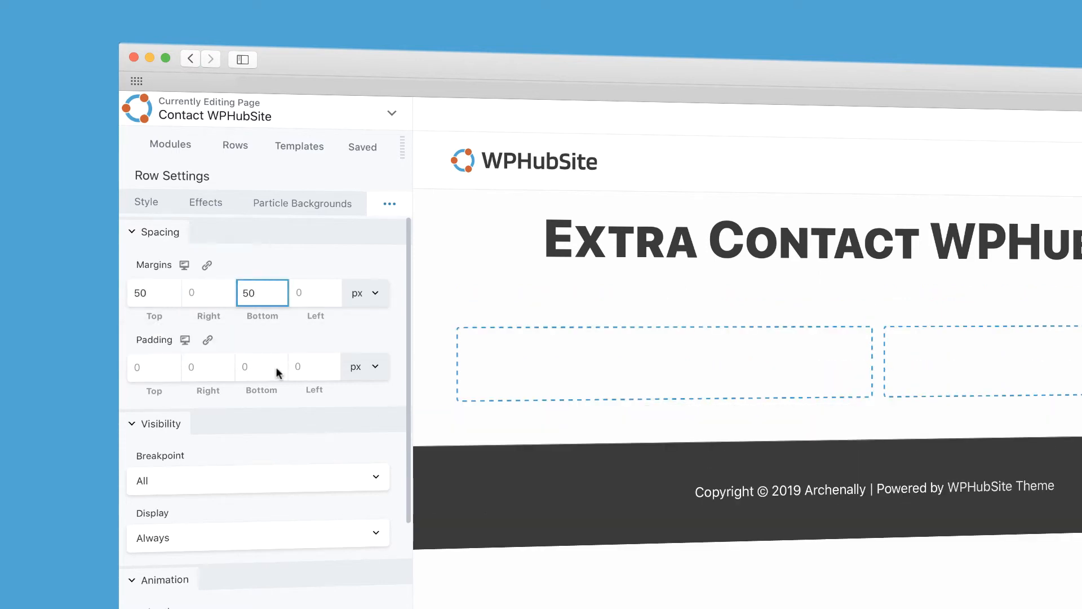
{"action": "left_click", "coordinate": [273, 603]}
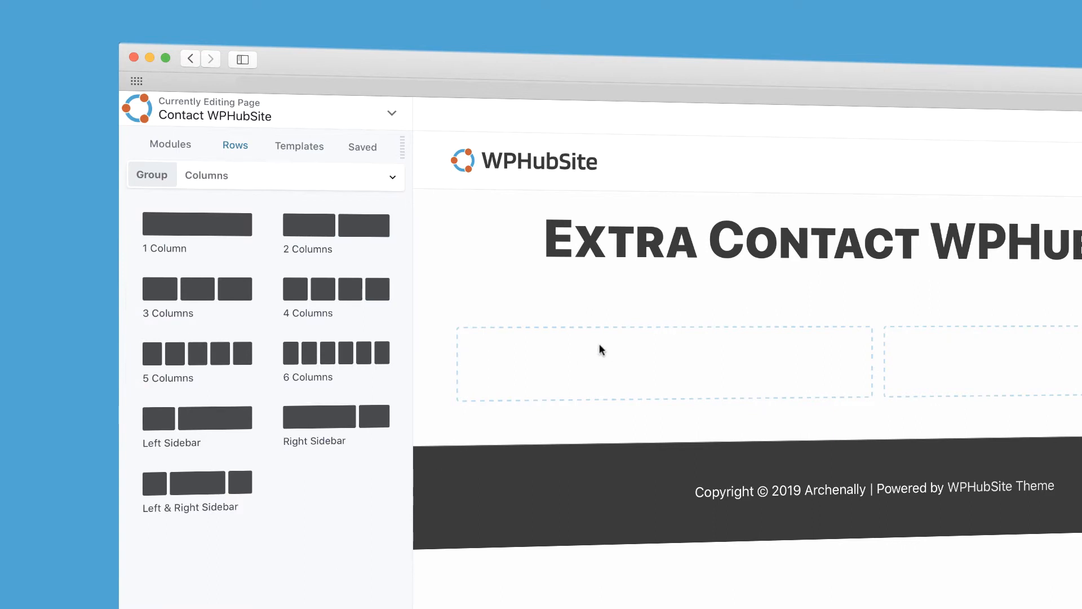
Step: Give the first column of the row a dark teal background color and save the column settings
{"action": "mouse_move", "coordinate": [592, 349]}
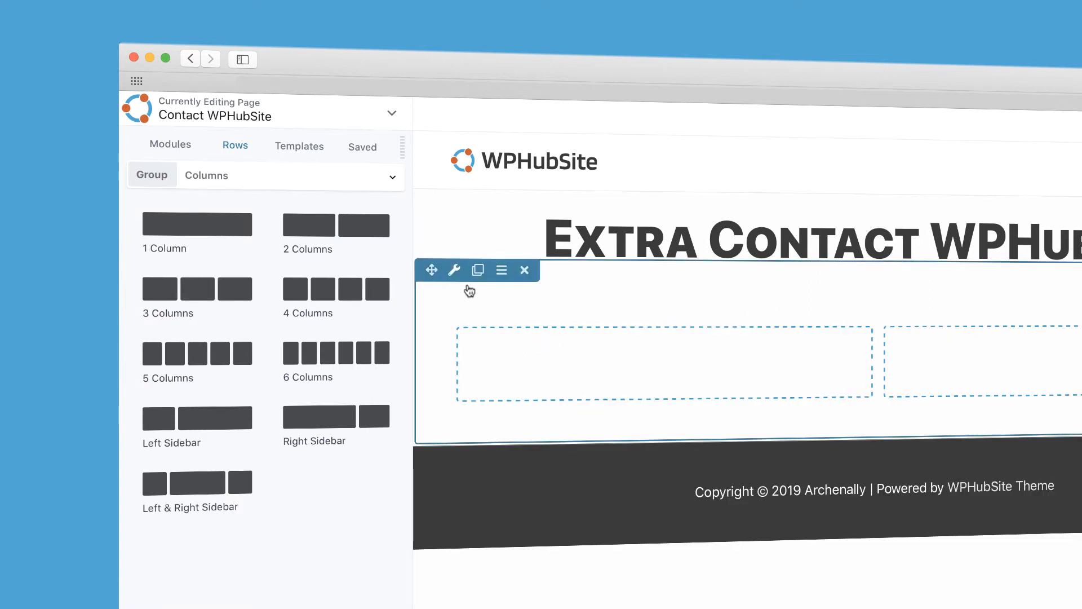
{"action": "mouse_move", "coordinate": [497, 355]}
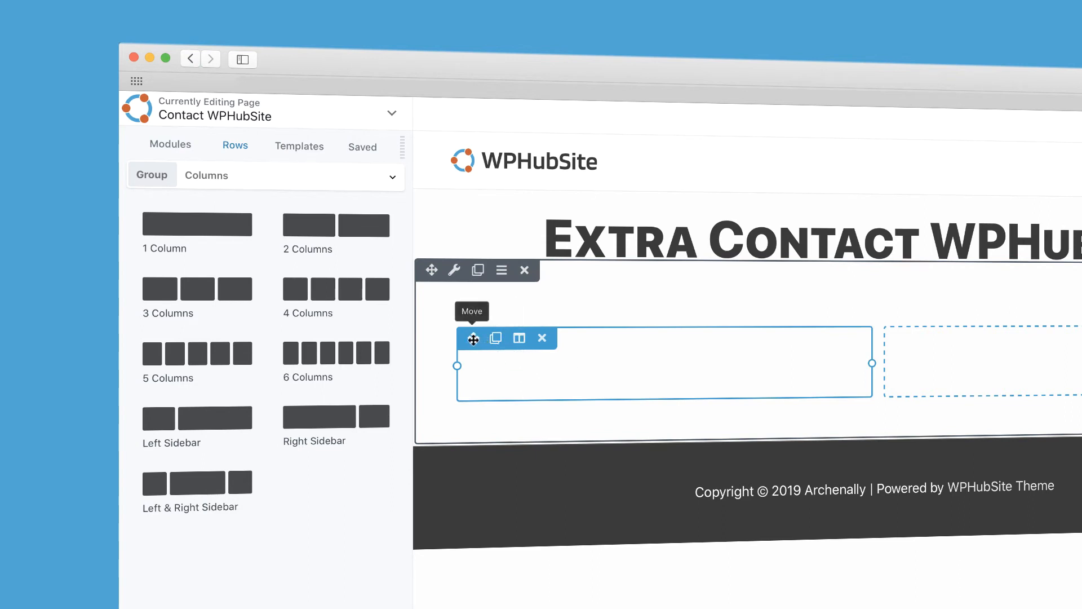
{"action": "left_click", "coordinate": [519, 341]}
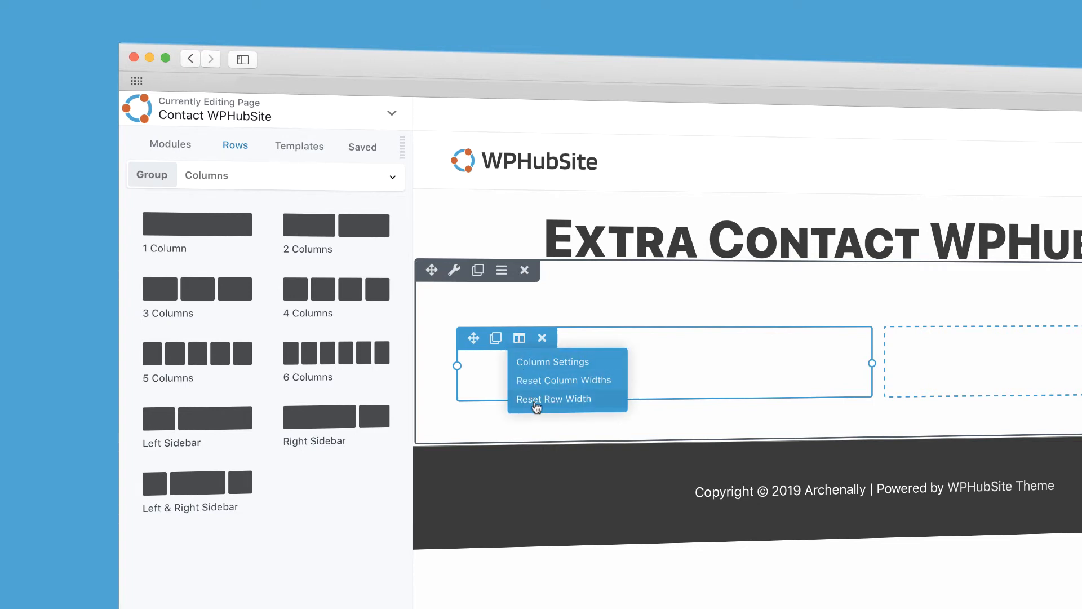
{"action": "left_click", "coordinate": [543, 364]}
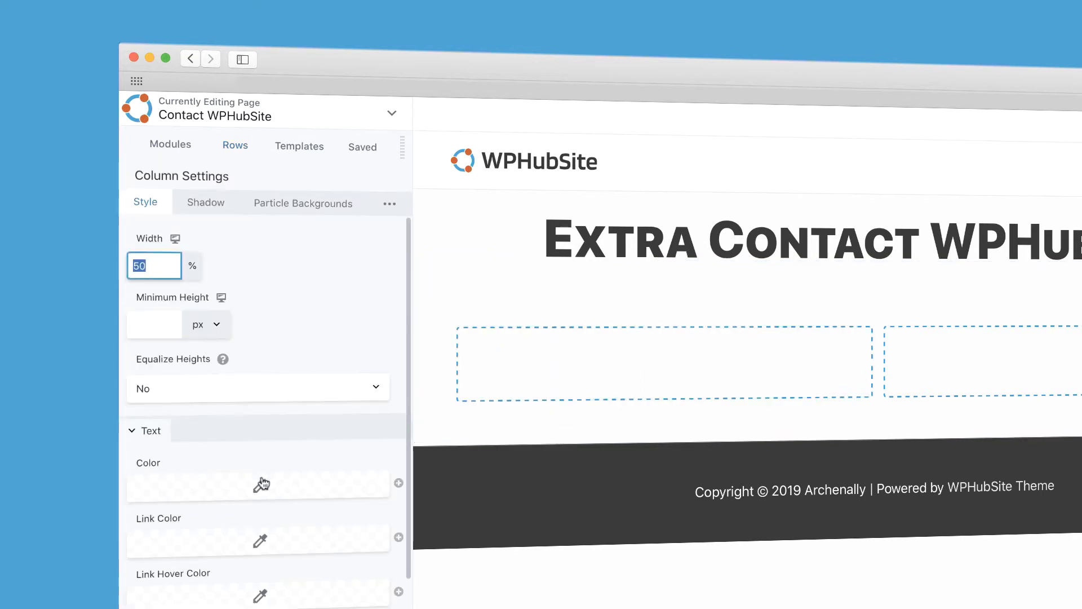
{"action": "scroll", "coordinate": [261, 486], "scroll_direction": "down", "scroll_amount": 6}
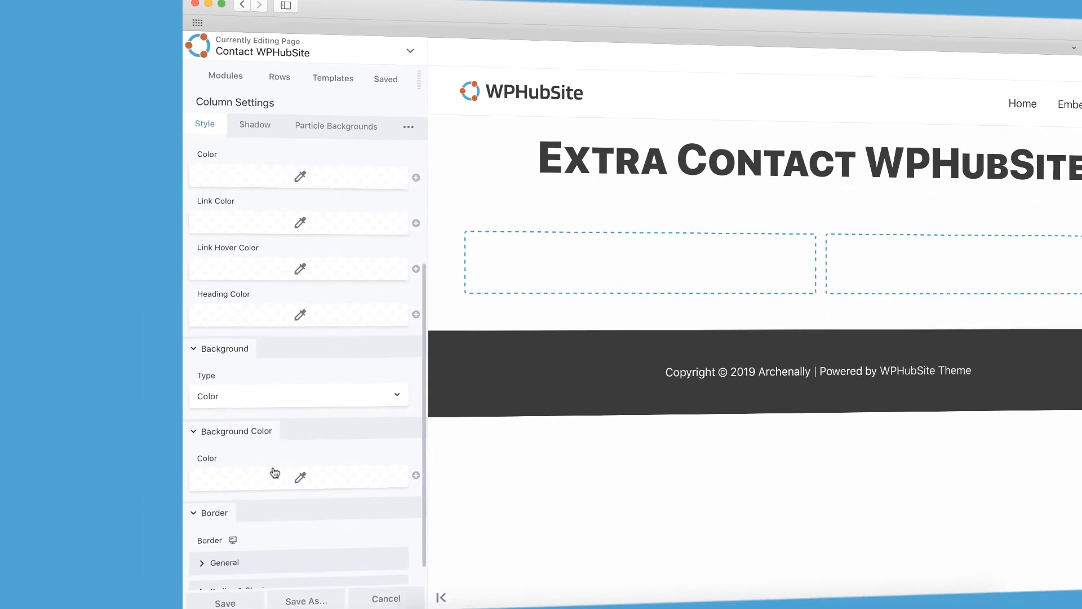
{"action": "left_click", "coordinate": [274, 472]}
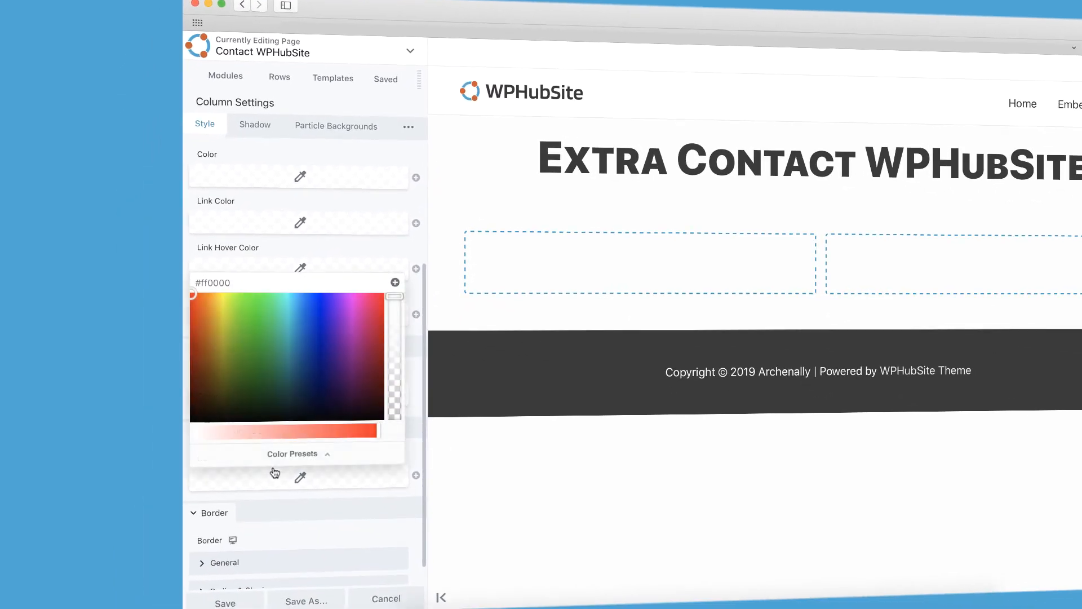
{"action": "left_click_drag", "start_coordinate": [288, 419], "coordinate": [292, 376]}
{"action": "left_click", "coordinate": [282, 482]}
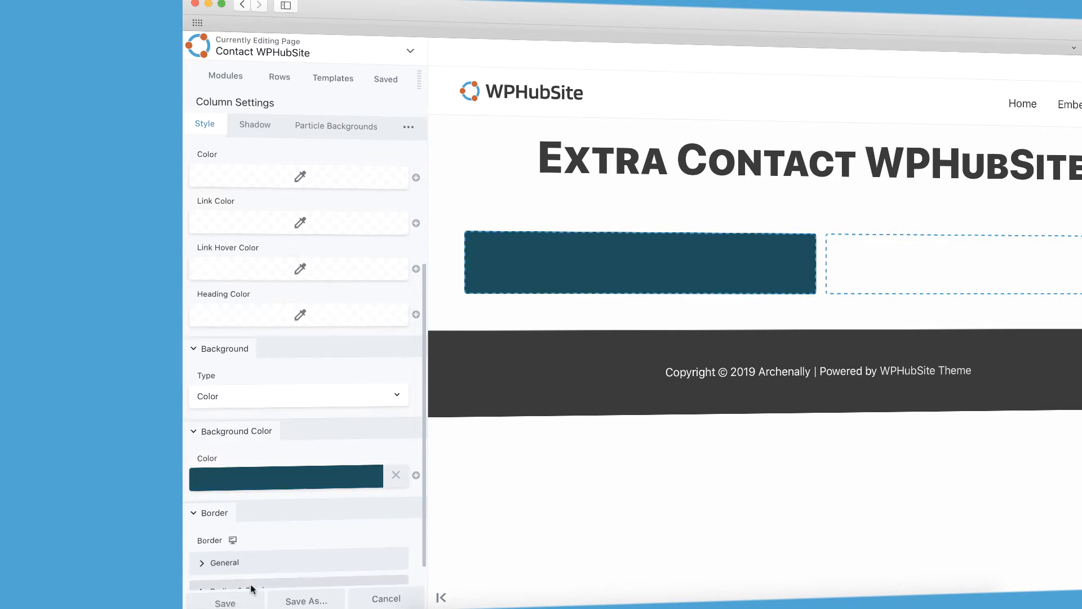
{"action": "left_click", "coordinate": [225, 600]}
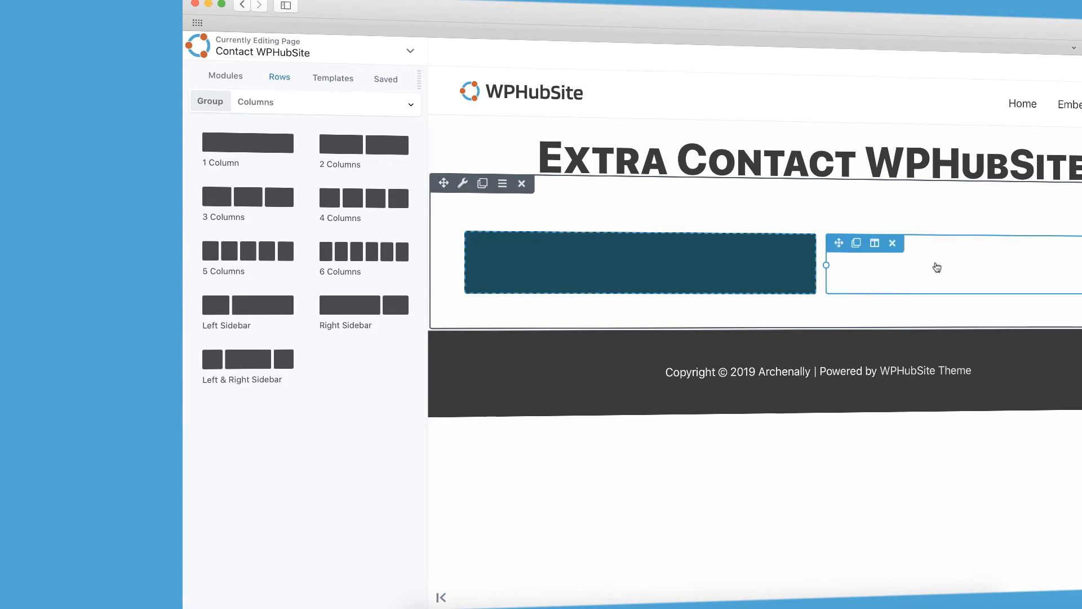
Step: Add an Icon module to the teal column and choose the half-filled circle icon from Font Awesome 5 Solid
{"action": "left_click", "coordinate": [244, 78]}
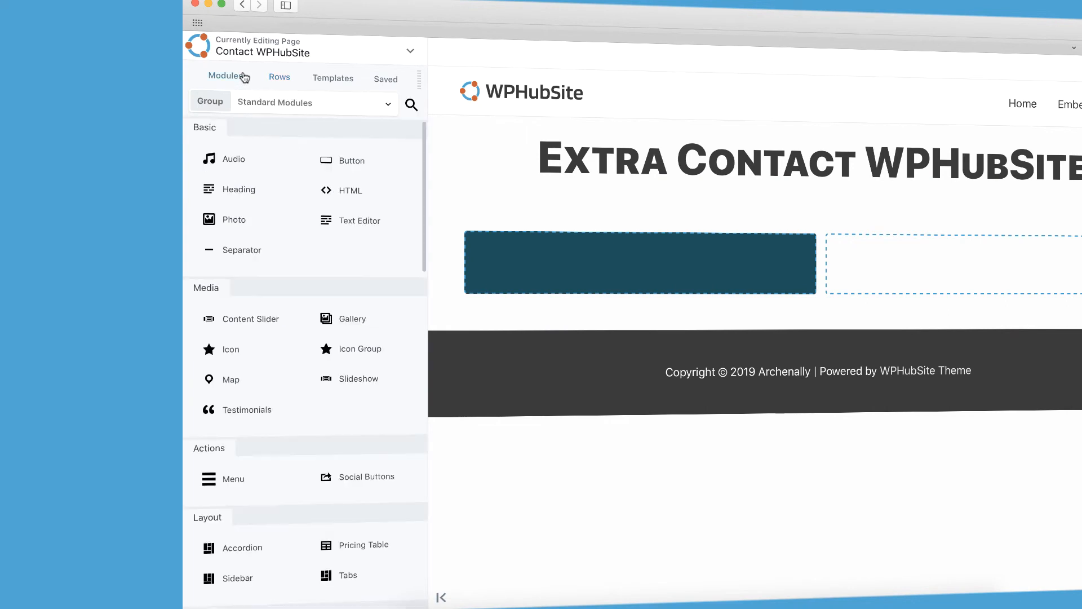
{"action": "left_click_drag", "start_coordinate": [231, 349], "coordinate": [532, 367]}
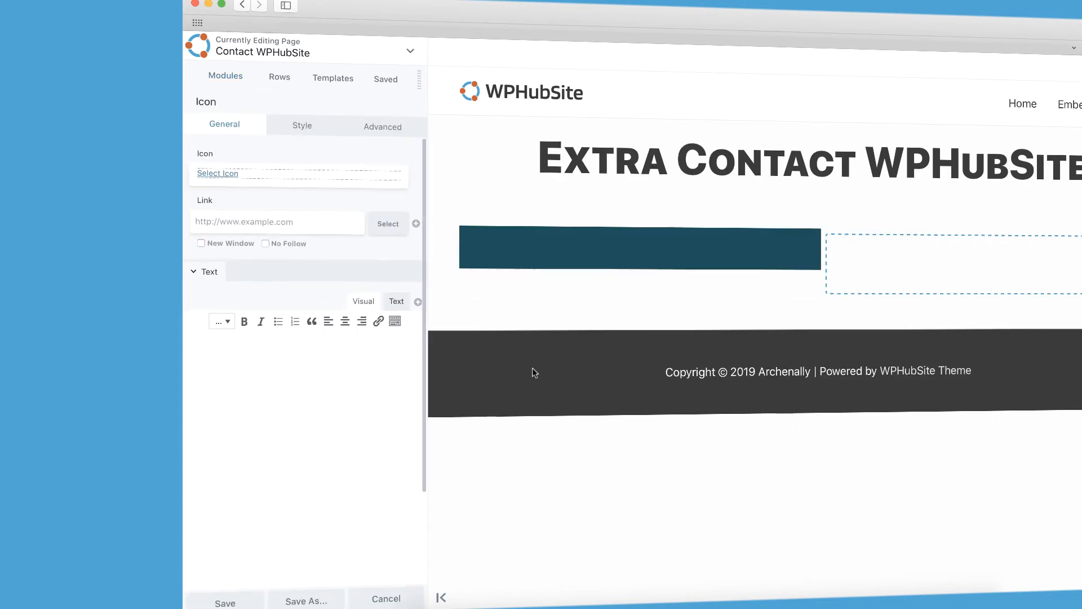
{"action": "left_click", "coordinate": [229, 173]}
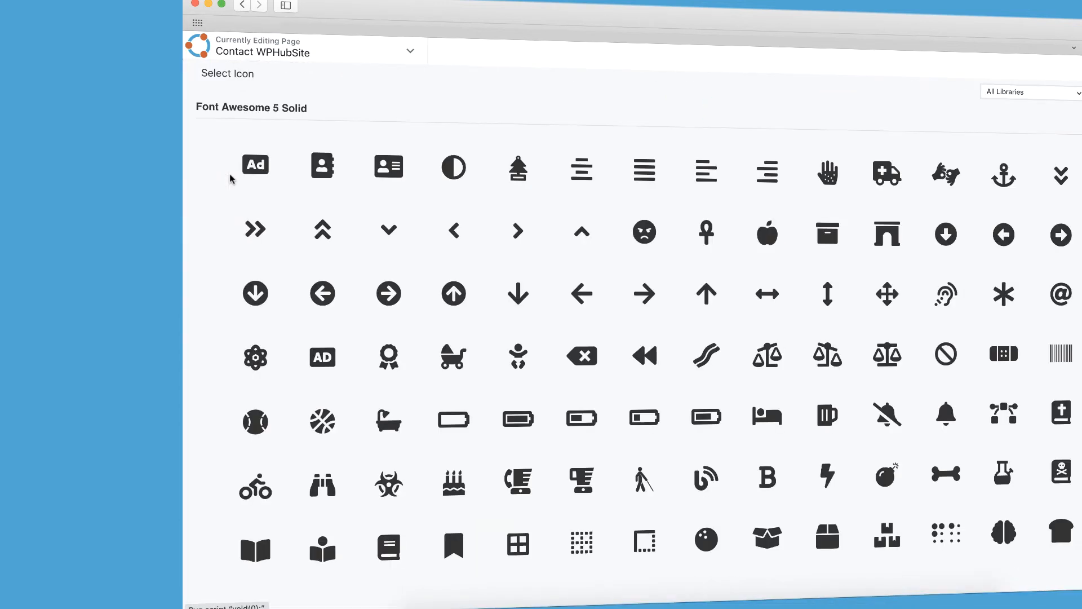
{"action": "left_click", "coordinate": [445, 173]}
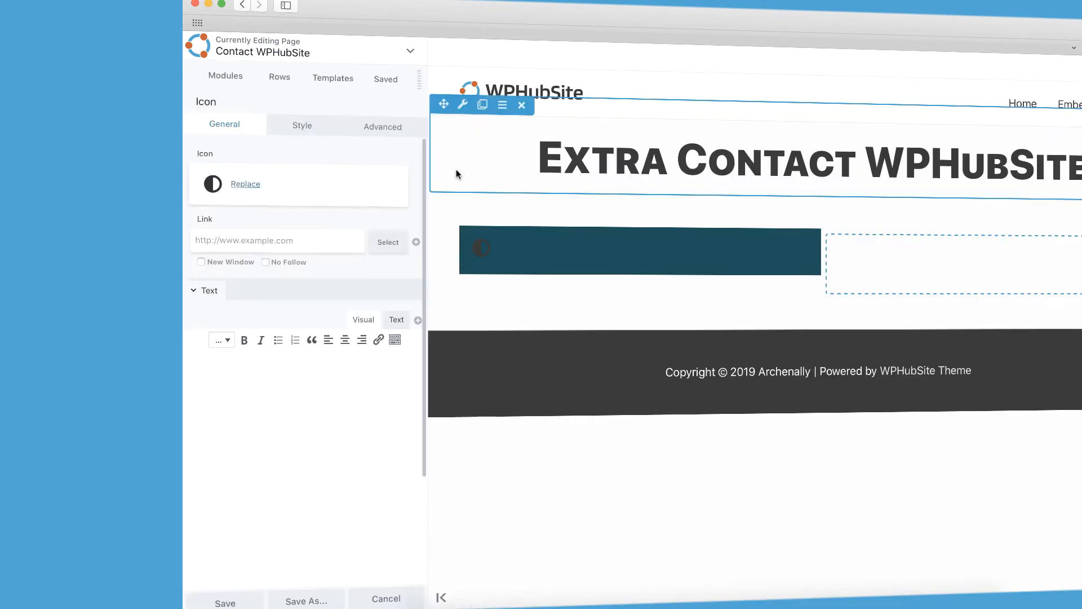
Step: Try placeholder text beside the icon and remove it again
{"action": "left_click", "coordinate": [304, 126]}
{"action": "left_click", "coordinate": [224, 124]}
{"action": "scroll", "coordinate": [279, 333], "scroll_direction": "down", "scroll_amount": 3}
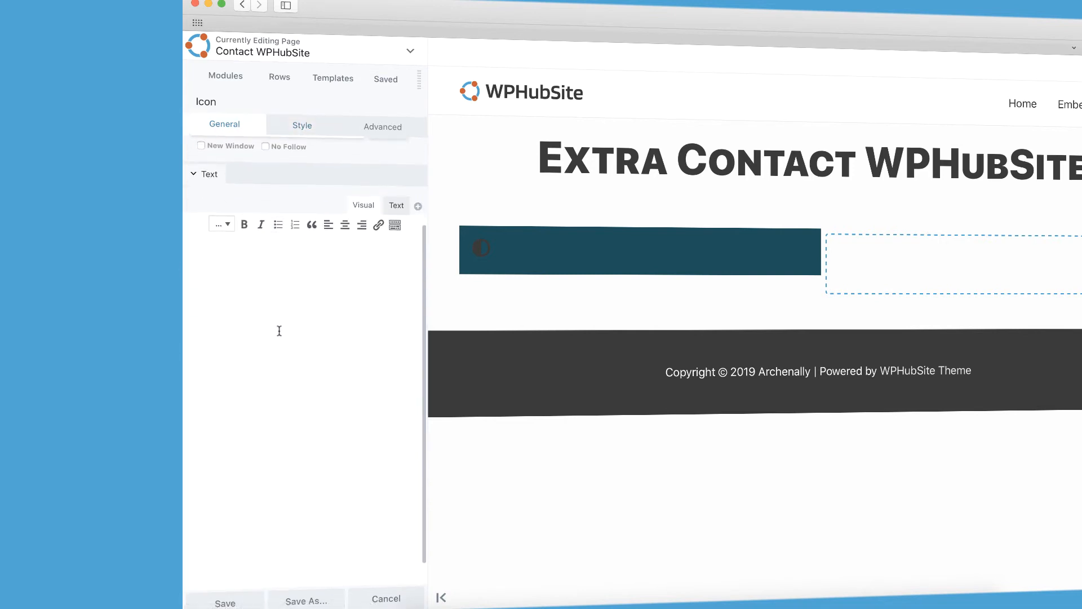
{"action": "left_click", "coordinate": [288, 309]}
{"action": "type", "text": "fhgf"}
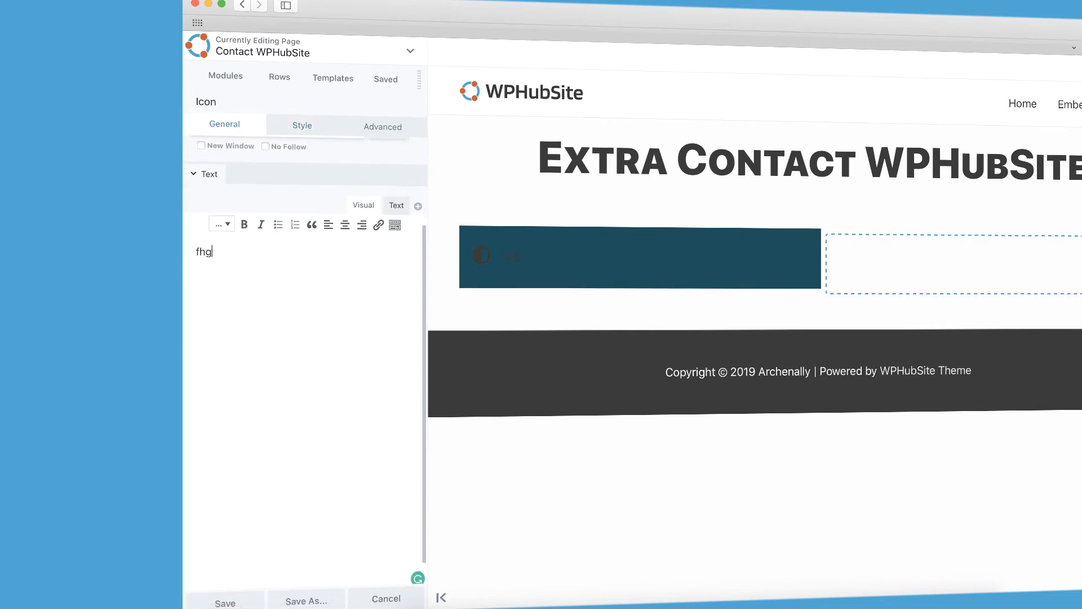
{"action": "key", "text": "BackSpace"}
{"action": "key", "text": "BackSpace"}
{"action": "key", "text": "BackSpace"}
Step: Set the icon's size to 100 px and center its alignment
{"action": "left_click", "coordinate": [302, 126]}
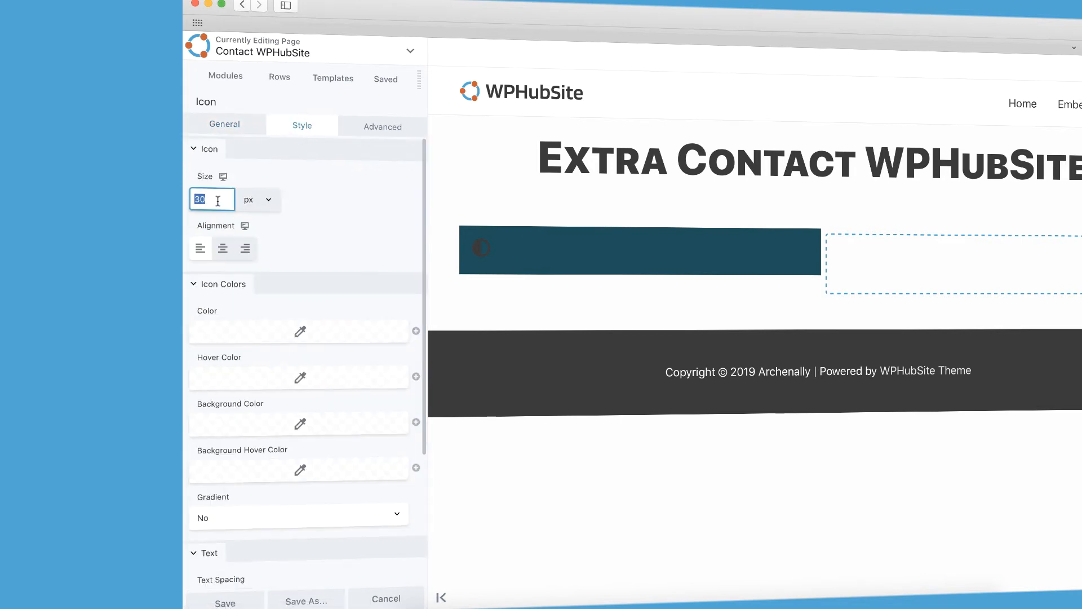
{"action": "left_click", "coordinate": [204, 198]}
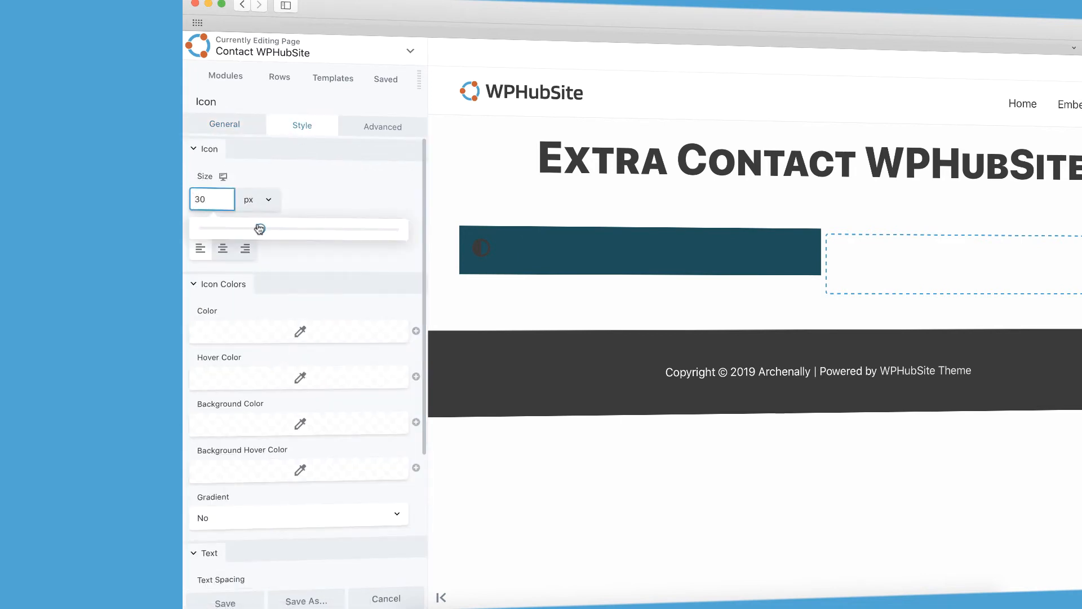
{"action": "left_click_drag", "start_coordinate": [259, 228], "coordinate": [415, 225]}
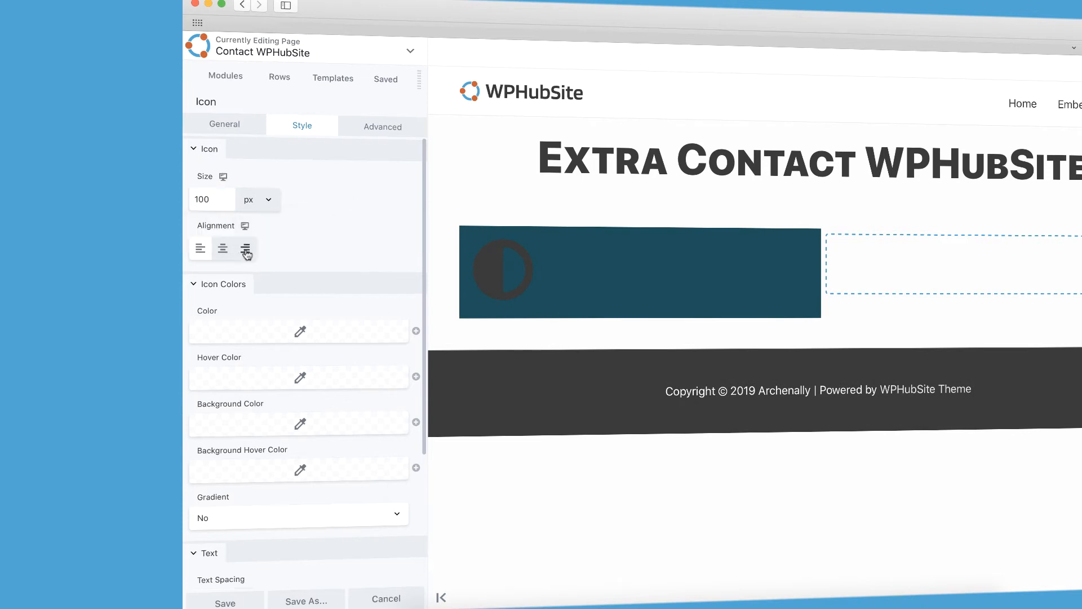
{"action": "left_click", "coordinate": [224, 252]}
Step: Set the icon's color to white (#ffffff) and save the icon module
{"action": "left_click", "coordinate": [261, 331]}
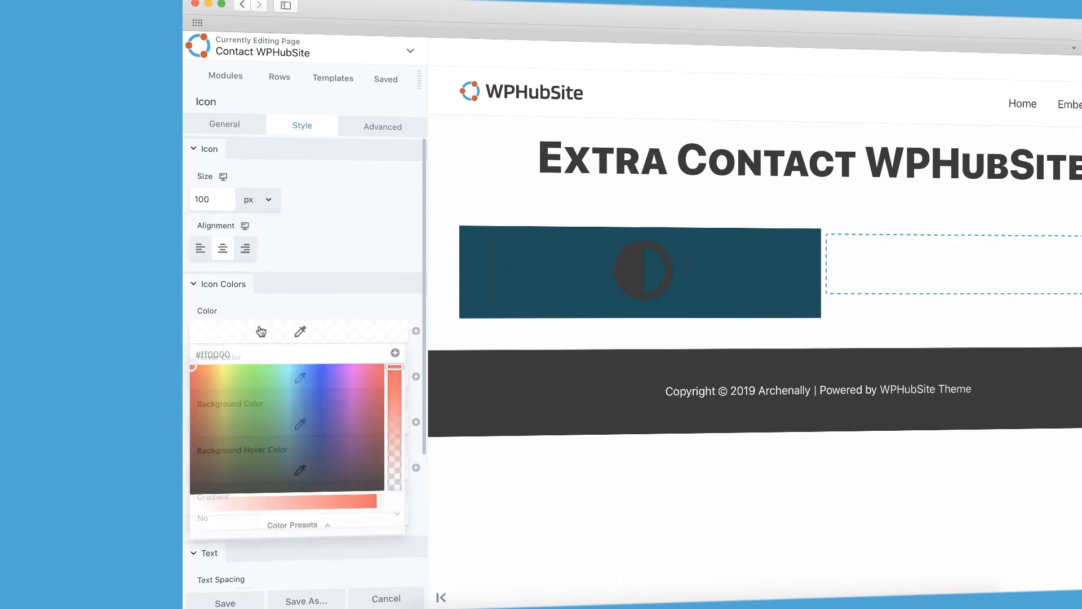
{"action": "left_click_drag", "start_coordinate": [253, 507], "coordinate": [181, 507]}
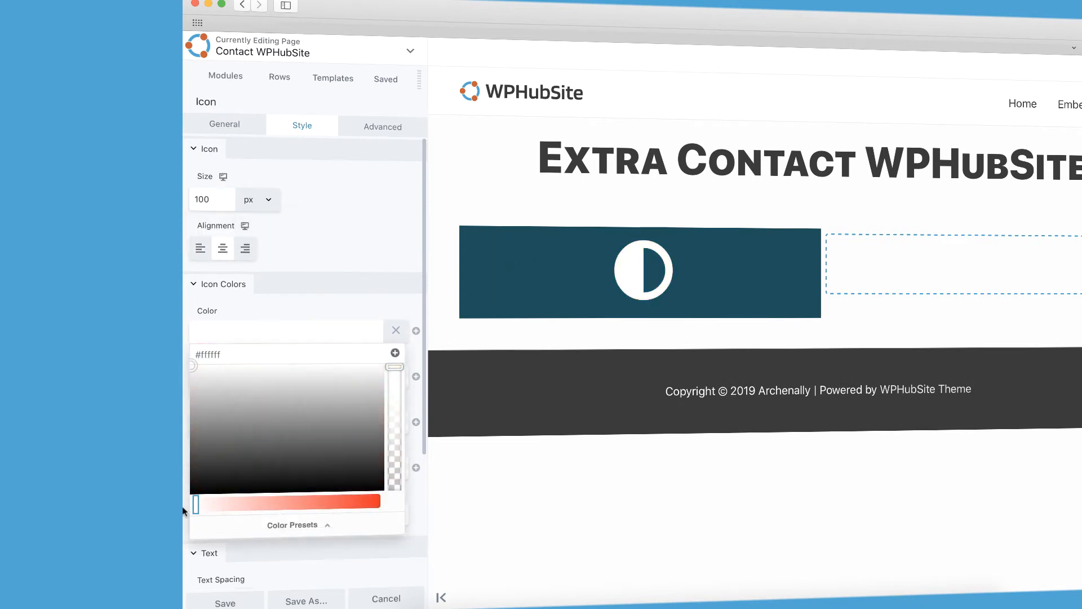
{"action": "left_click", "coordinate": [346, 248]}
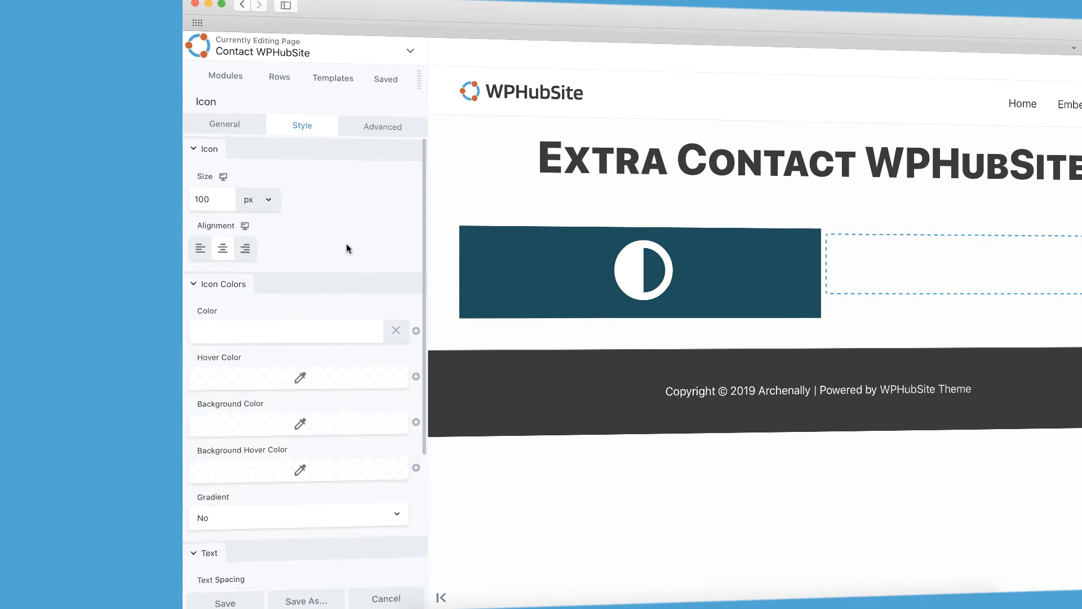
{"action": "left_click", "coordinate": [239, 600]}
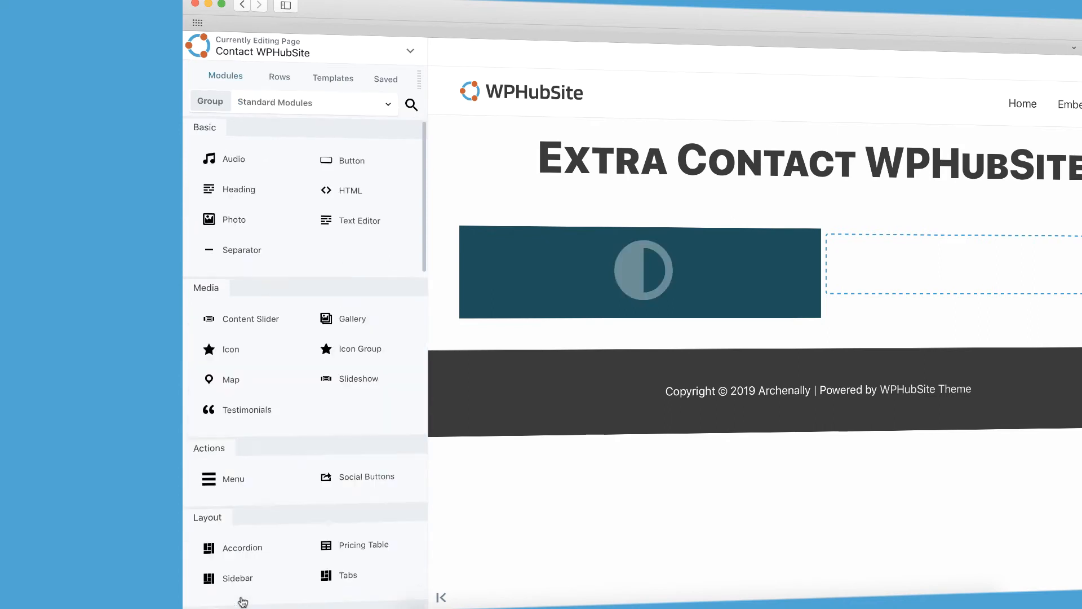
Step: Set the top and bottom padding of the teal icon column to 50 px and save the column settings
{"action": "left_click", "coordinate": [628, 269]}
{"action": "left_click", "coordinate": [373, 126]}
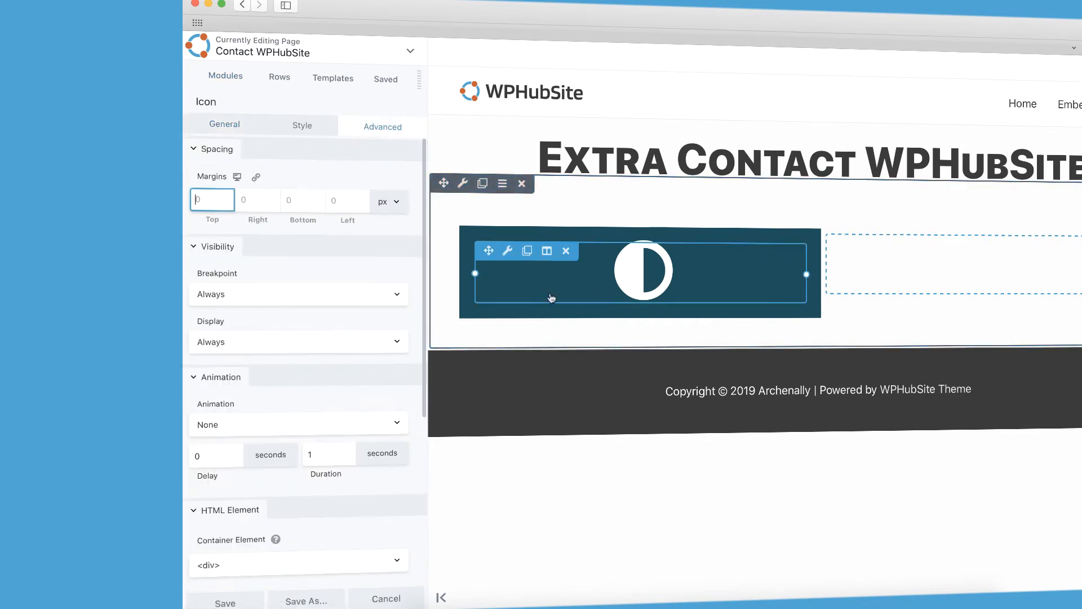
{"action": "left_click", "coordinate": [546, 252]}
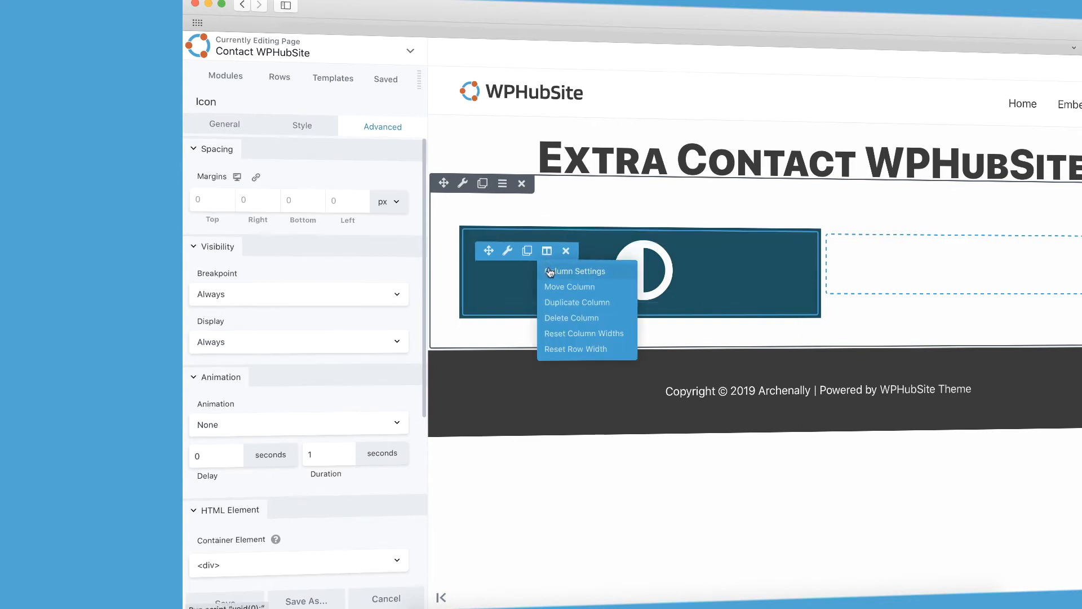
{"action": "left_click", "coordinate": [549, 272]}
{"action": "left_click", "coordinate": [404, 128]}
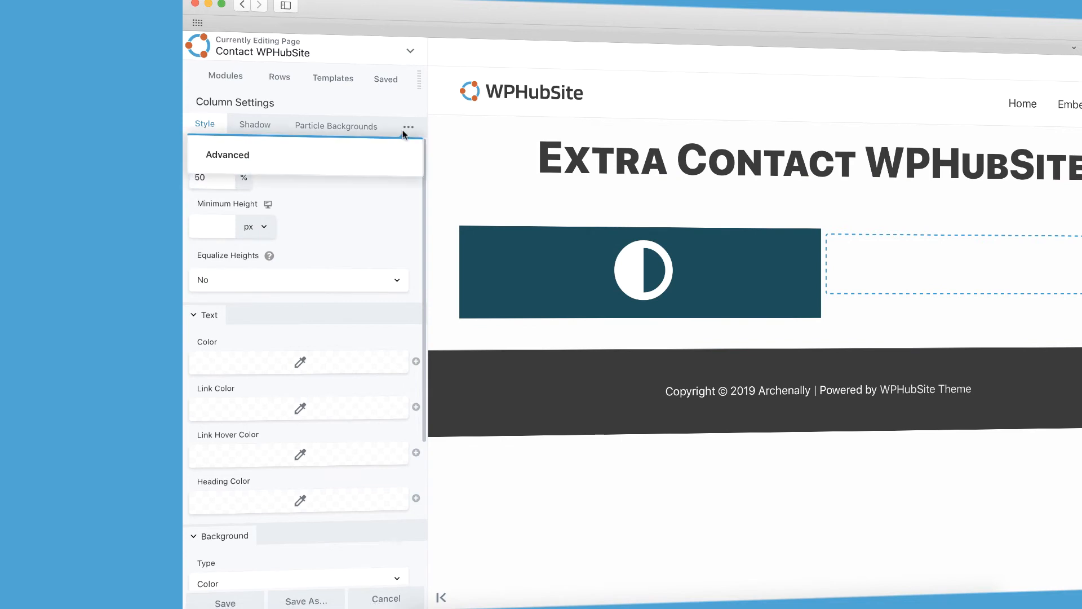
{"action": "left_click", "coordinate": [375, 154]}
{"action": "left_click", "coordinate": [224, 209]}
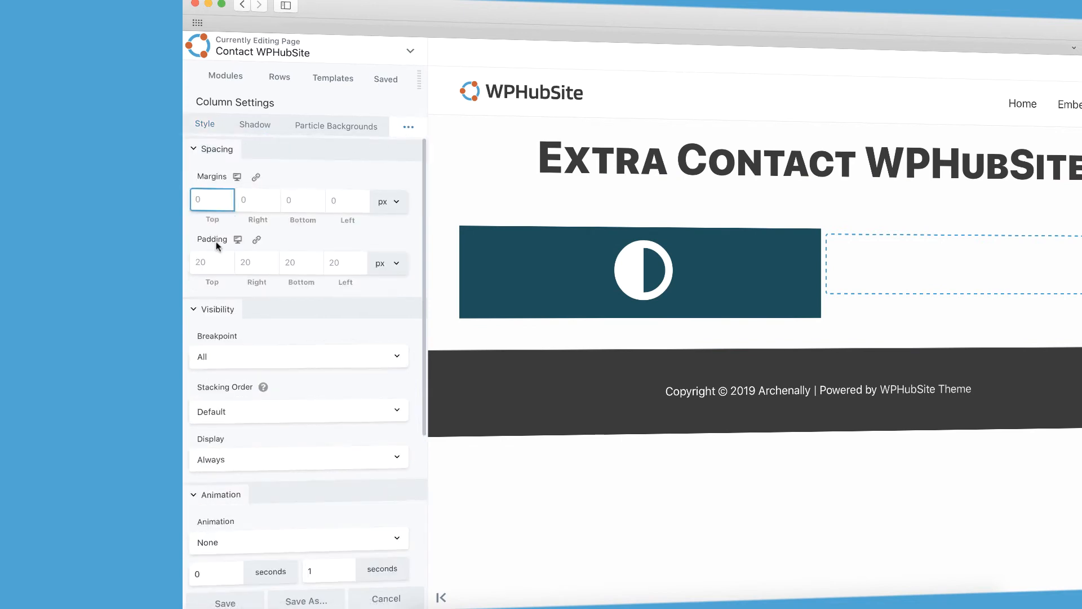
{"action": "left_click", "coordinate": [214, 261]}
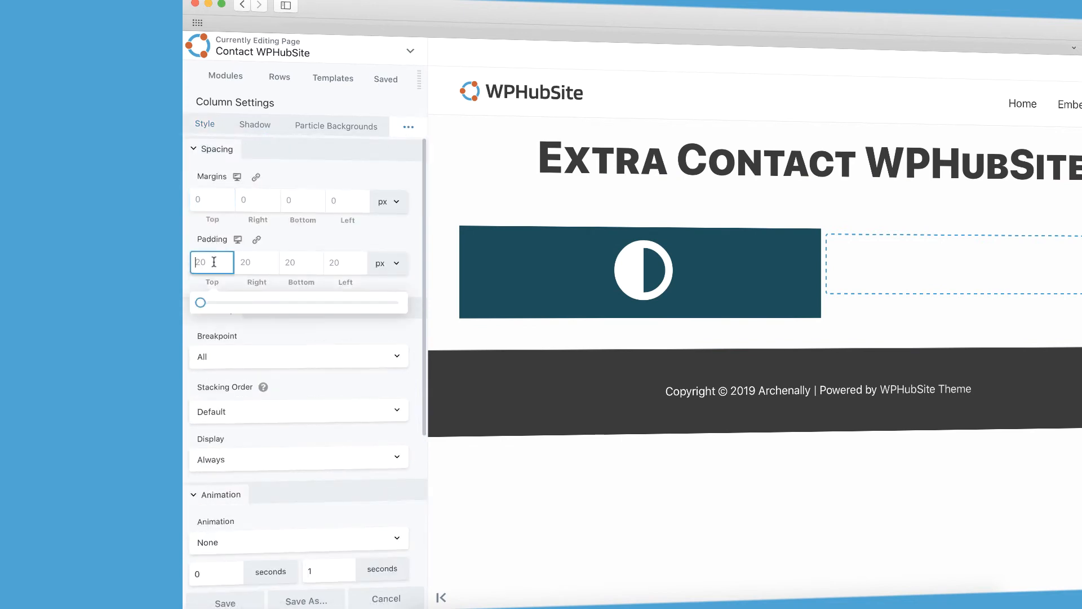
{"action": "type", "text": "5"}
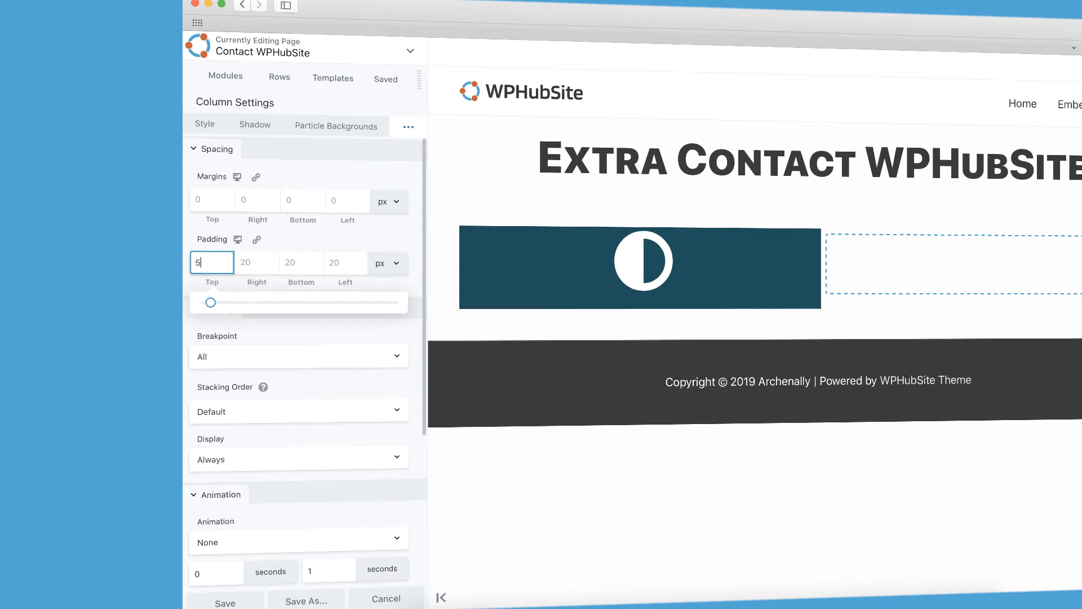
{"action": "type", "text": "0"}
{"action": "left_click", "coordinate": [301, 262]}
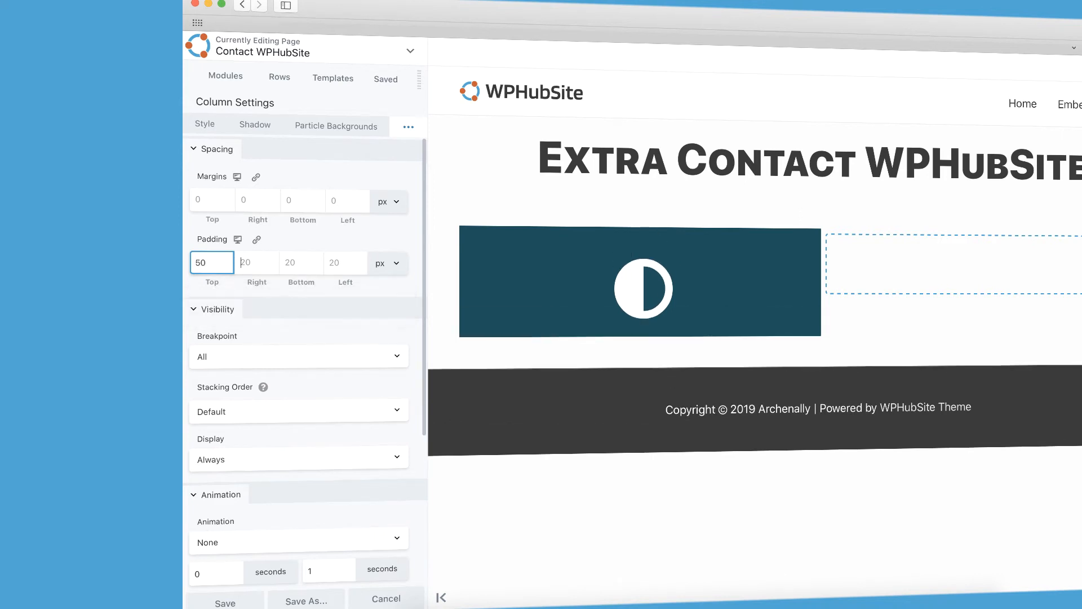
{"action": "type", "text": "50"}
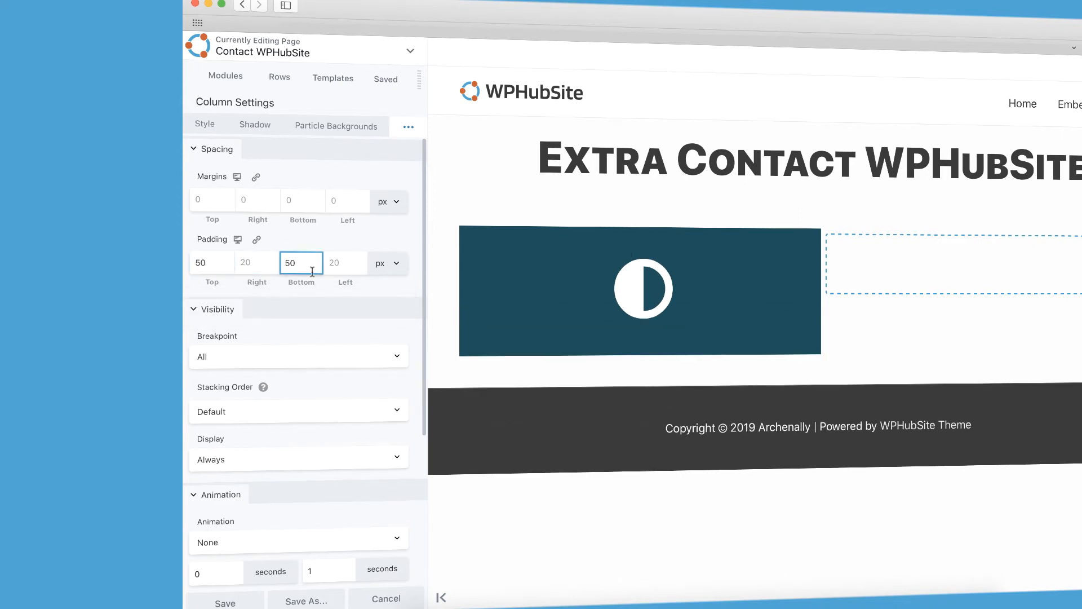
{"action": "left_click", "coordinate": [226, 602]}
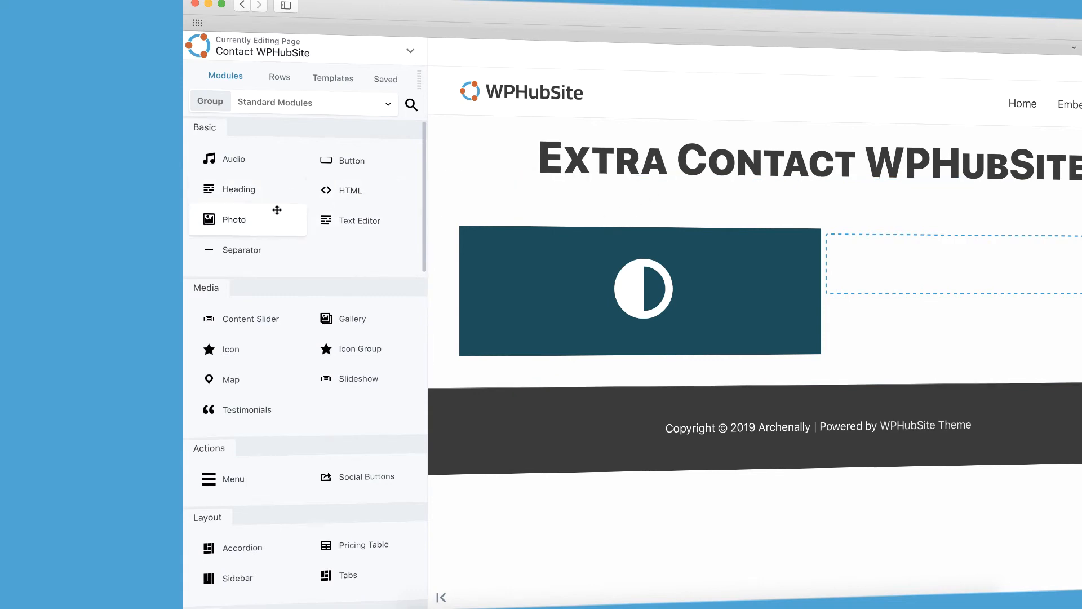
Step: Add a Text Editor module with sample text describing the image beside the icon column, and save that column with 50 px right and left padding
{"action": "left_click_drag", "start_coordinate": [350, 220], "coordinate": [755, 345]}
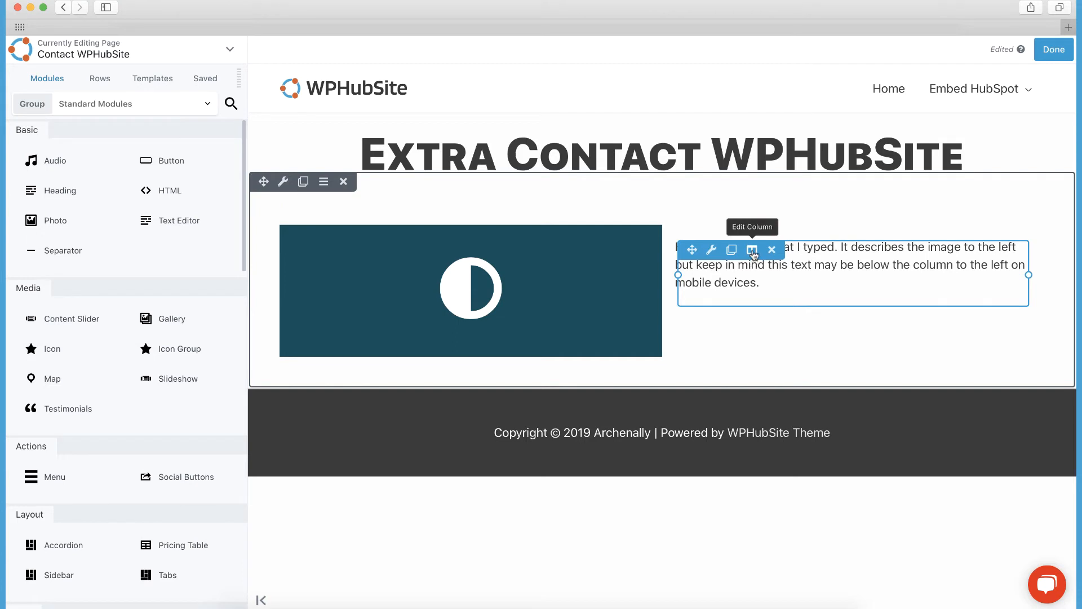
{"action": "left_click", "coordinate": [753, 270]}
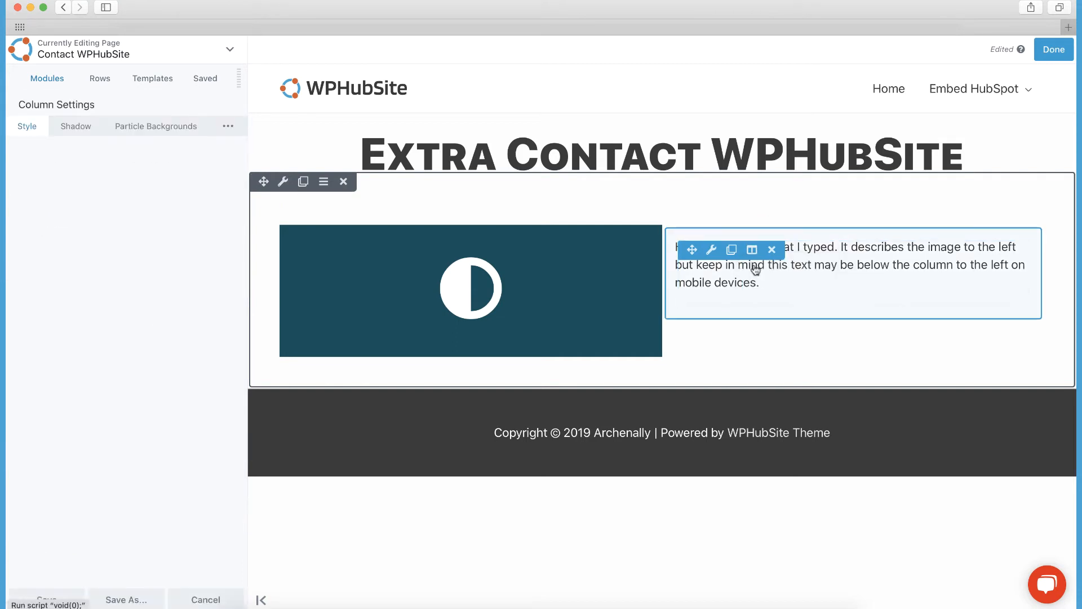
{"action": "left_click", "coordinate": [227, 126]}
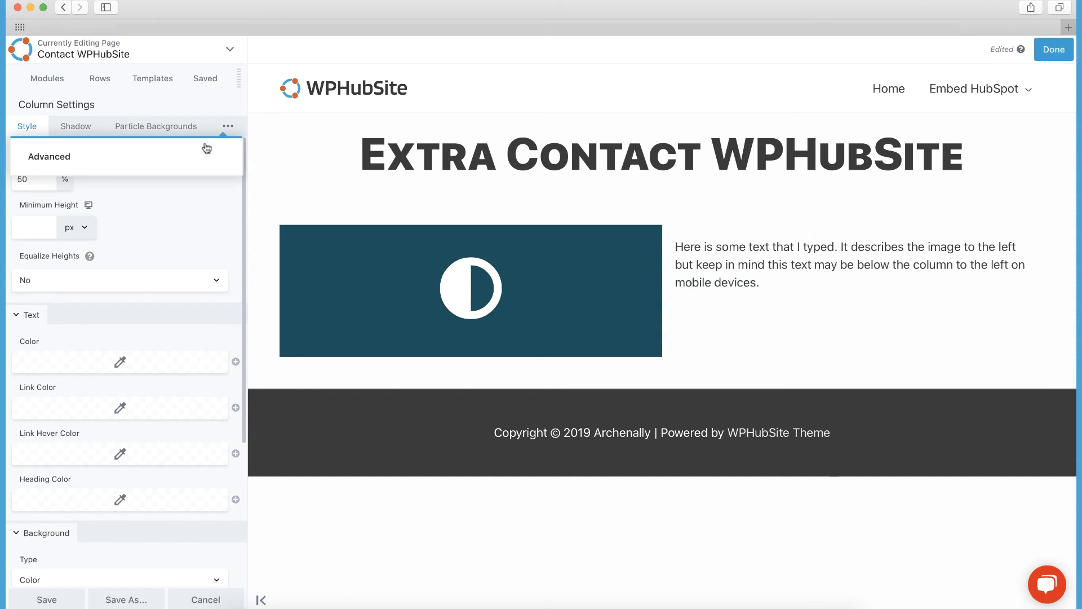
{"action": "left_click", "coordinate": [203, 151]}
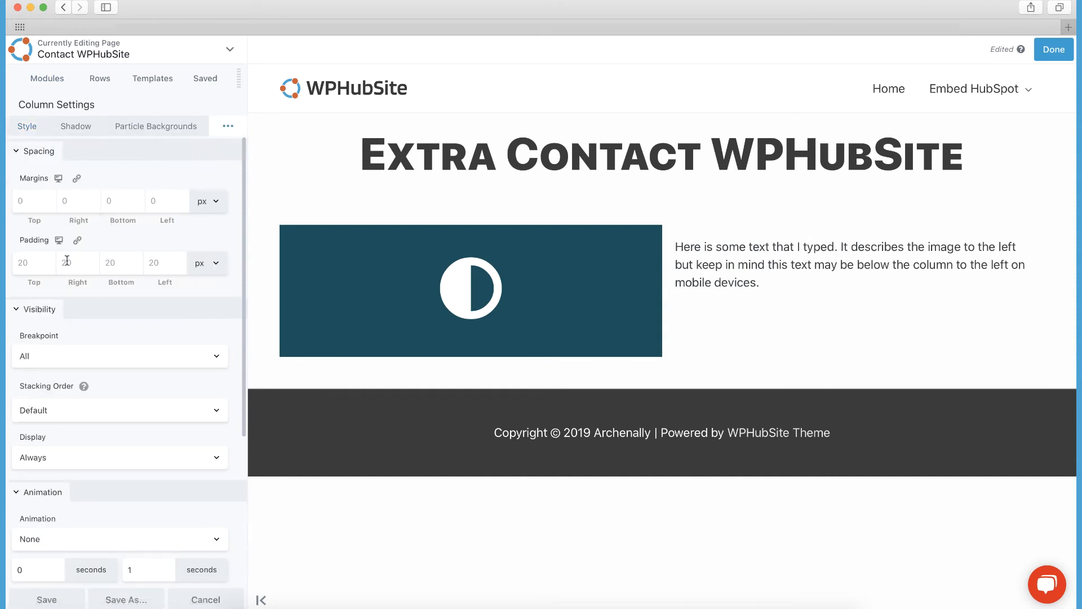
{"action": "left_click", "coordinate": [66, 264]}
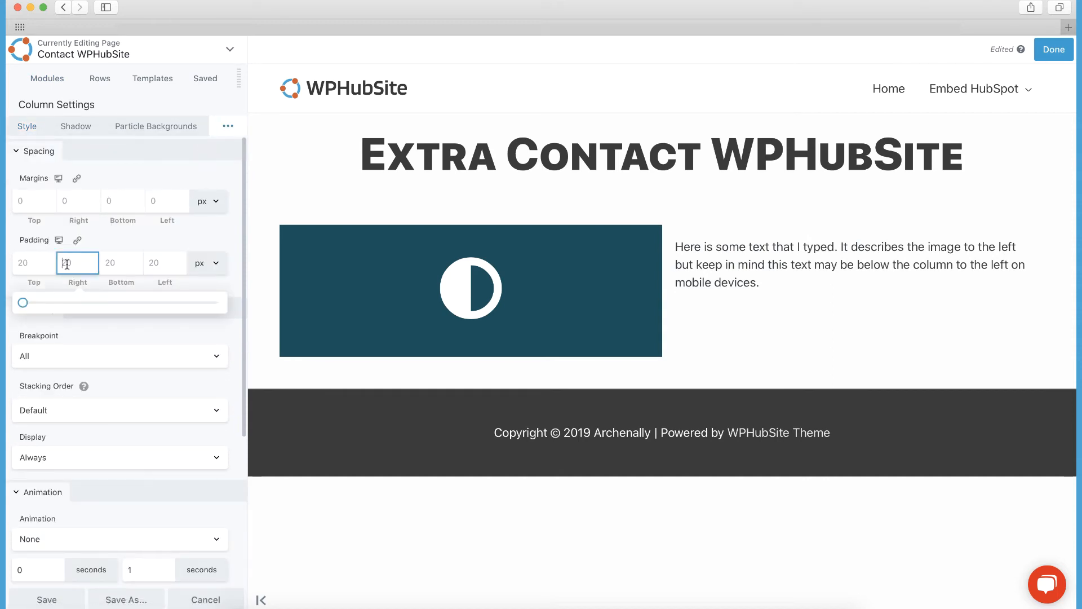
{"action": "type", "text": "50"}
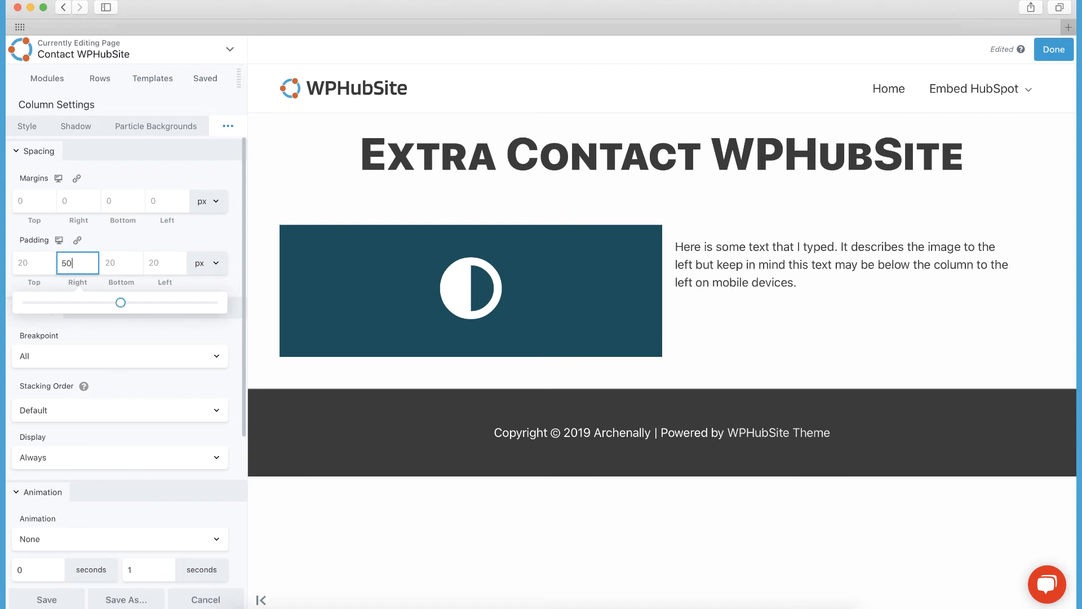
{"action": "key", "text": "Tab"}
{"action": "key", "text": "Tab"}
{"action": "type", "text": "50"}
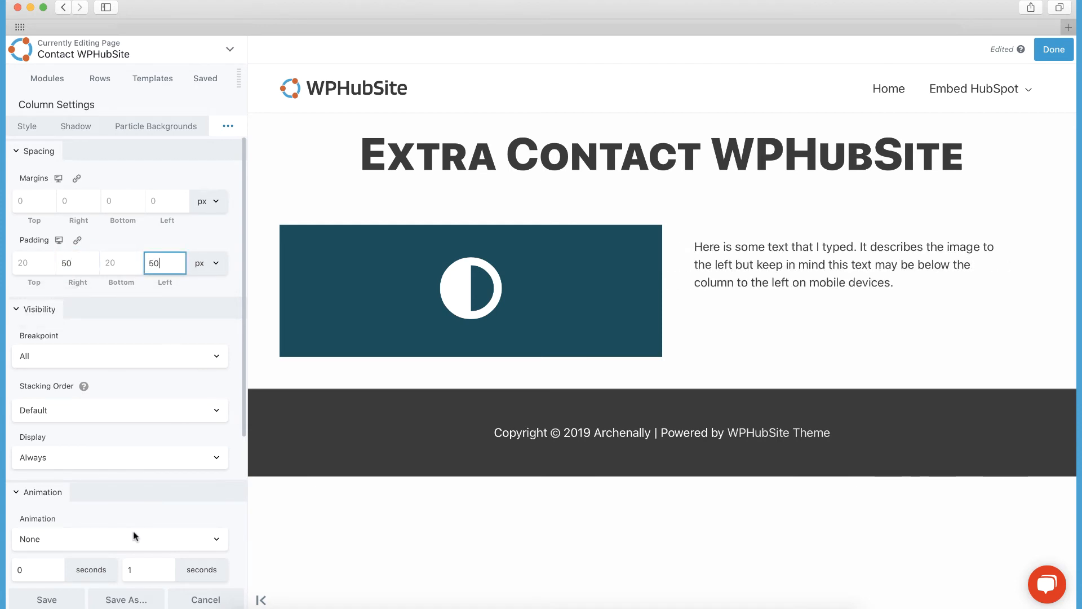
{"action": "left_click", "coordinate": [74, 600]}
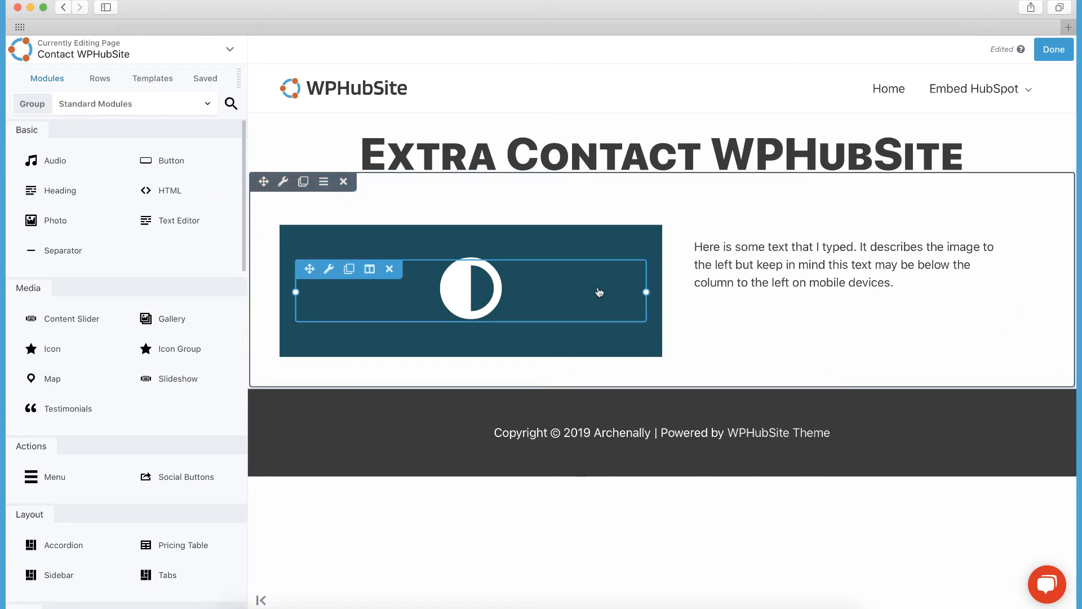
Step: Set the width of the teal icon column to 40%
{"action": "mouse_move", "coordinate": [373, 274]}
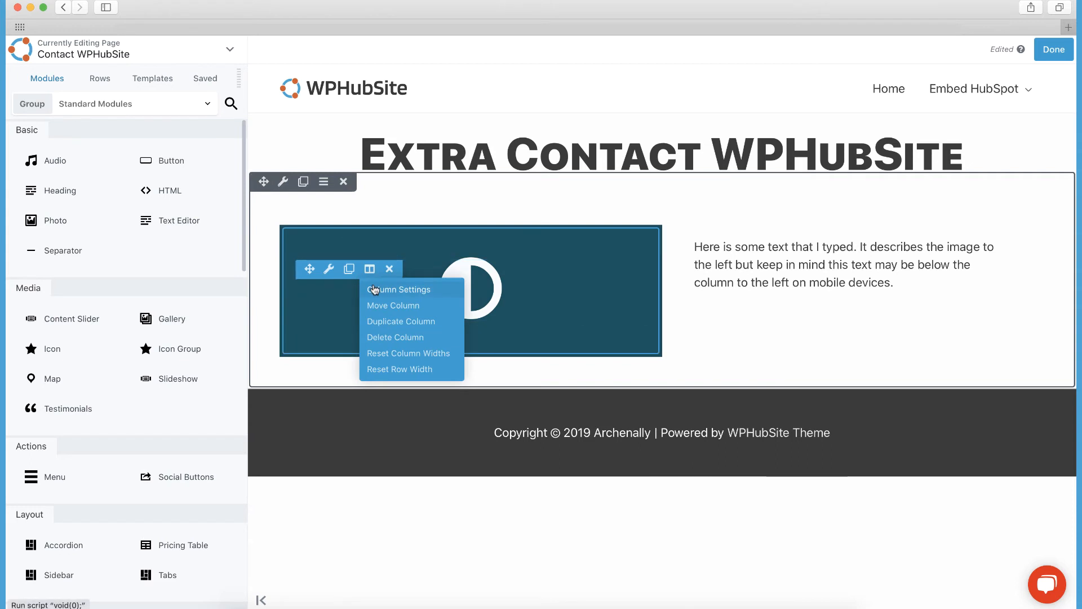
{"action": "left_click", "coordinate": [377, 290]}
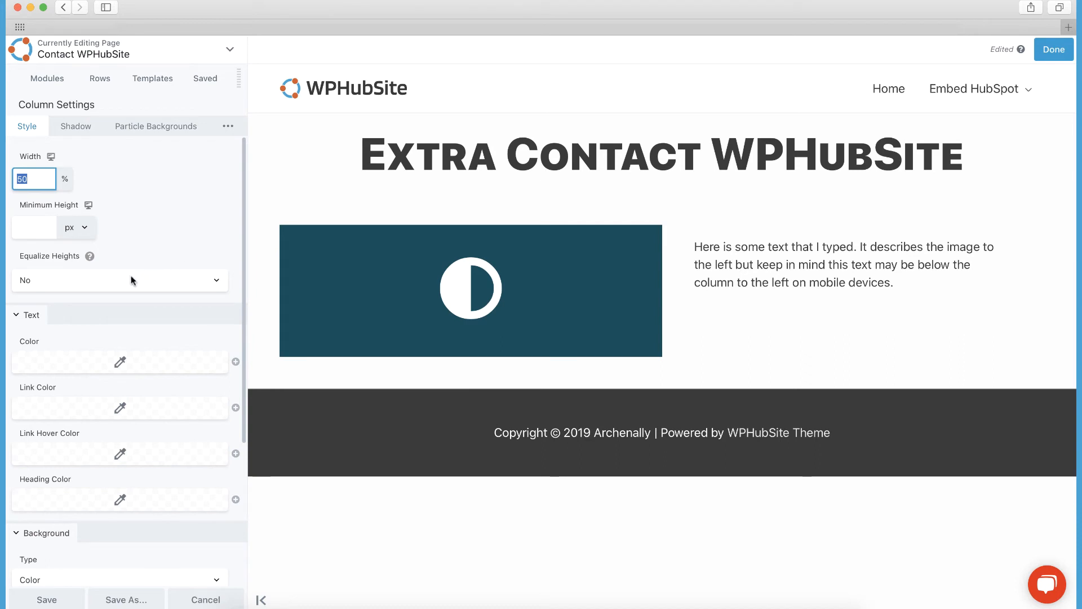
{"action": "left_click", "coordinate": [48, 183]}
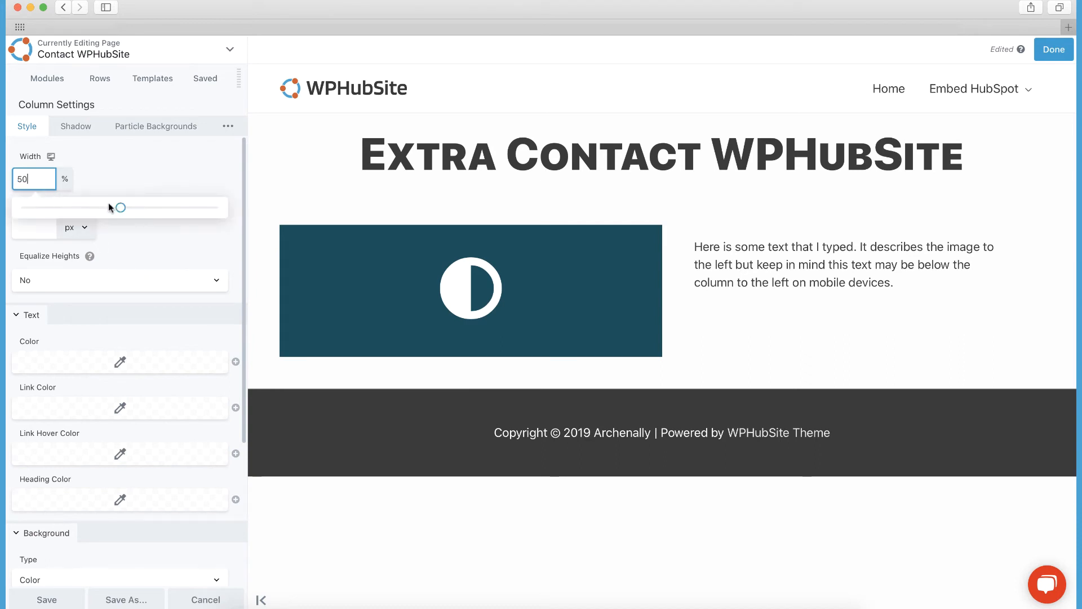
{"action": "left_click_drag", "start_coordinate": [120, 207], "coordinate": [99, 211]}
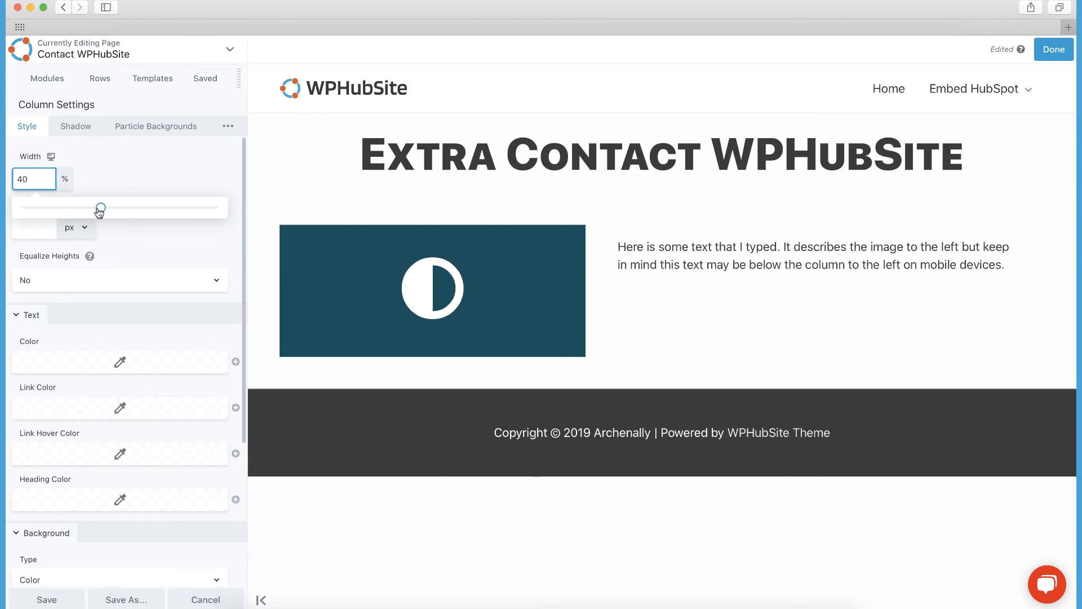
{"action": "left_click", "coordinate": [145, 178]}
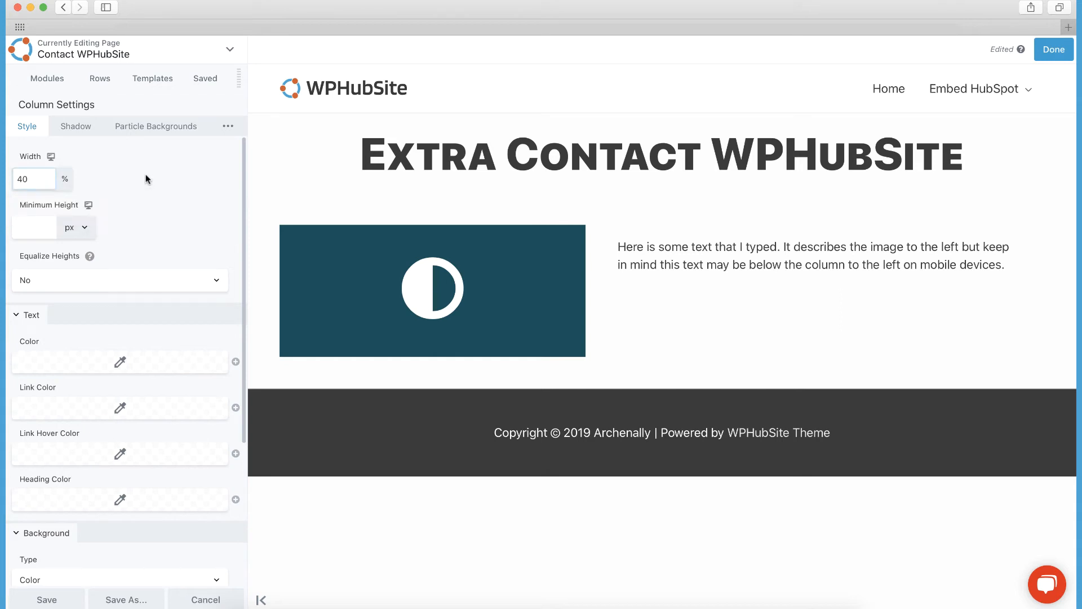
Step: Enable Equalize Heights for the columns, set their vertical alignment to Center, and save the column settings
{"action": "left_click", "coordinate": [110, 279]}
{"action": "left_click", "coordinate": [111, 292]}
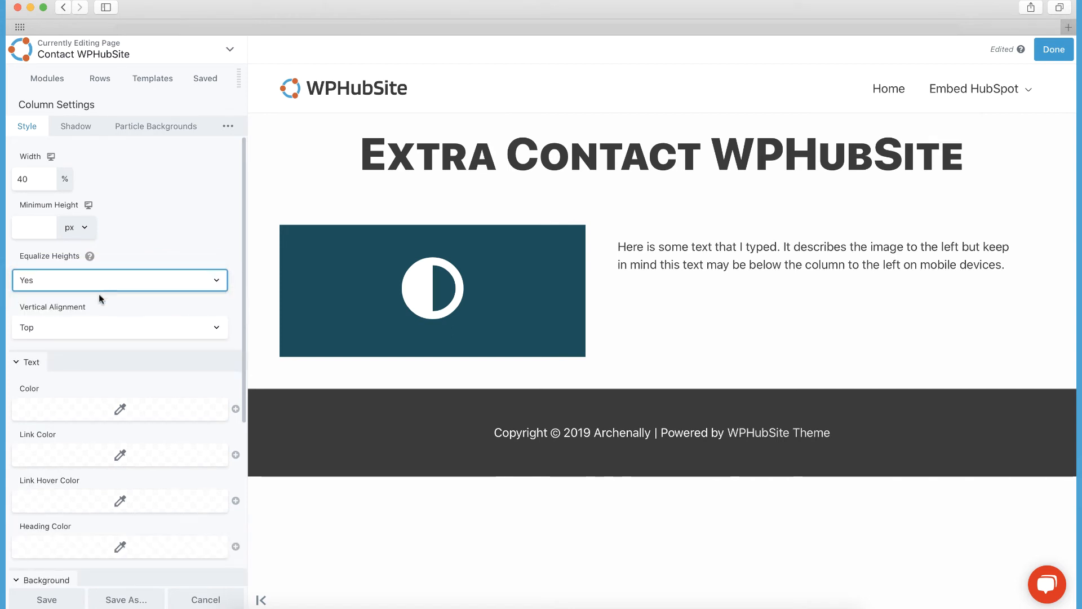
{"action": "left_click", "coordinate": [78, 323]}
{"action": "left_click", "coordinate": [77, 338]}
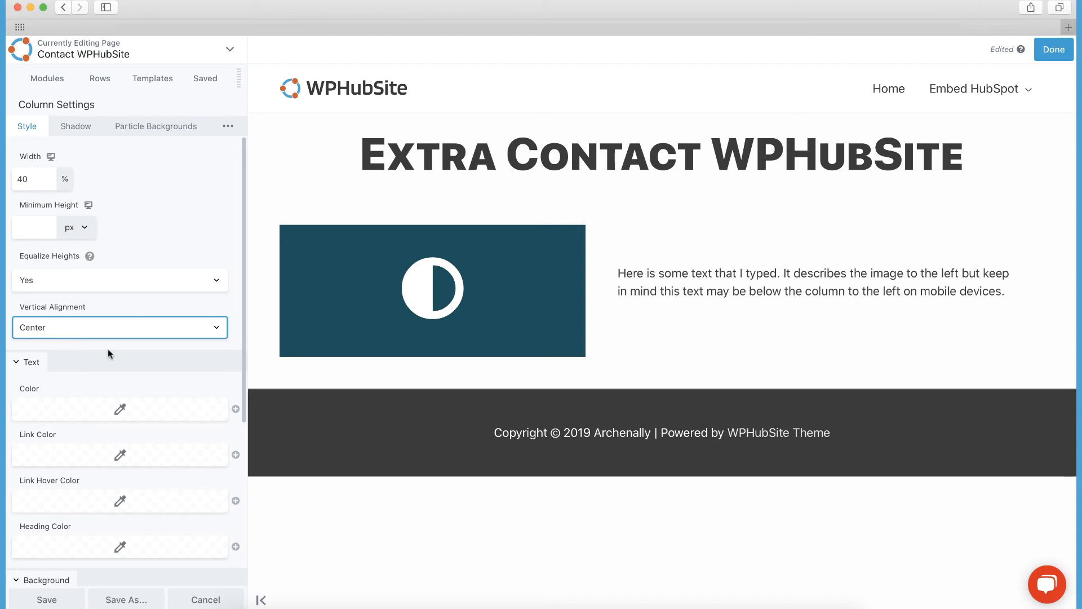
{"action": "scroll", "coordinate": [167, 433], "scroll_direction": "down", "scroll_amount": 2}
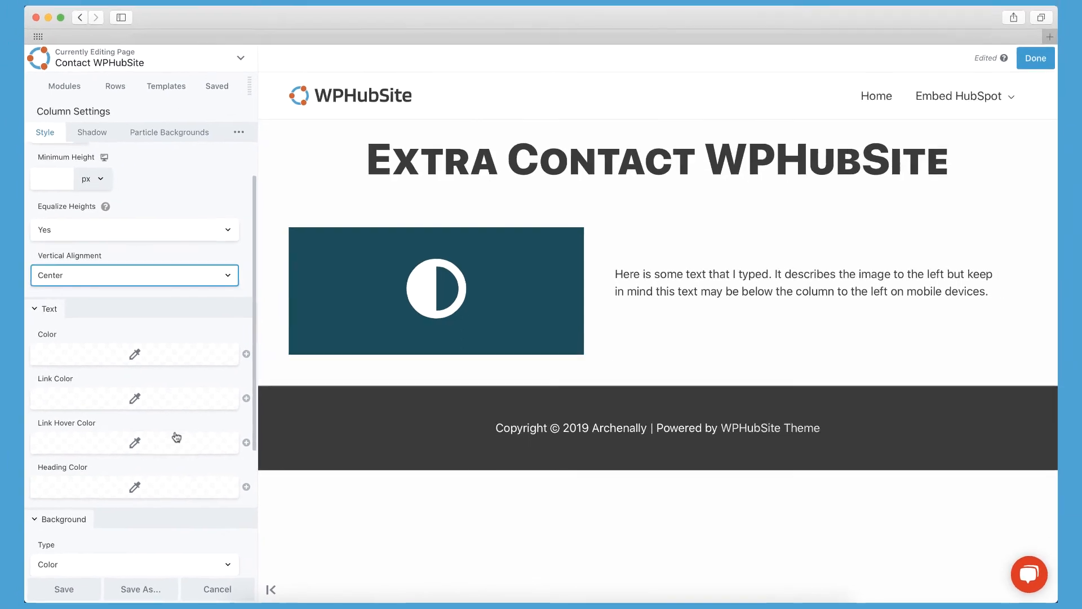
{"action": "scroll", "coordinate": [152, 332], "scroll_direction": "down", "scroll_amount": 1}
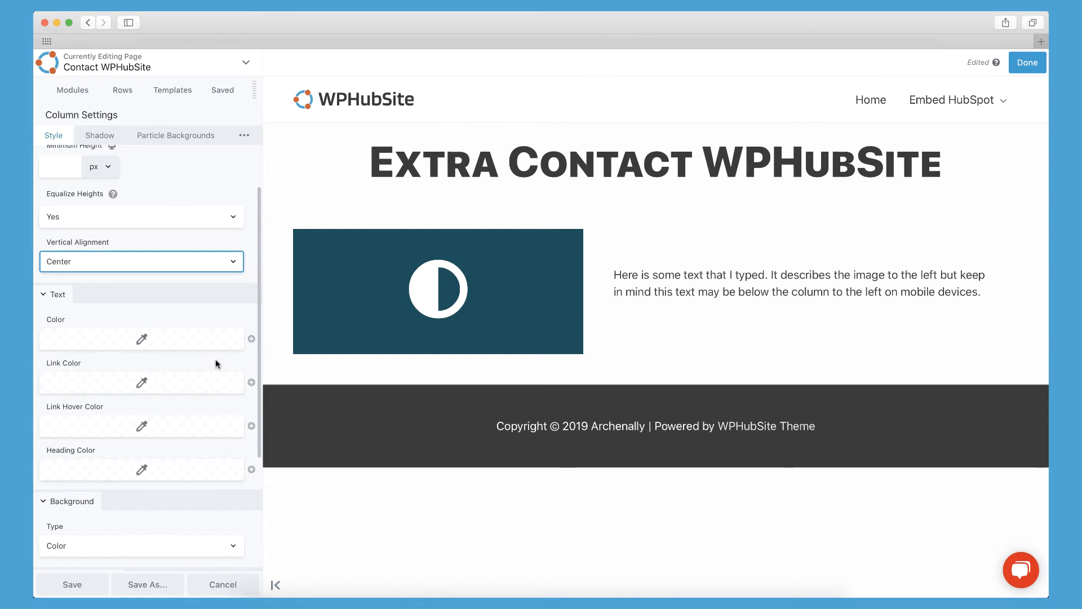
{"action": "left_click", "coordinate": [79, 584]}
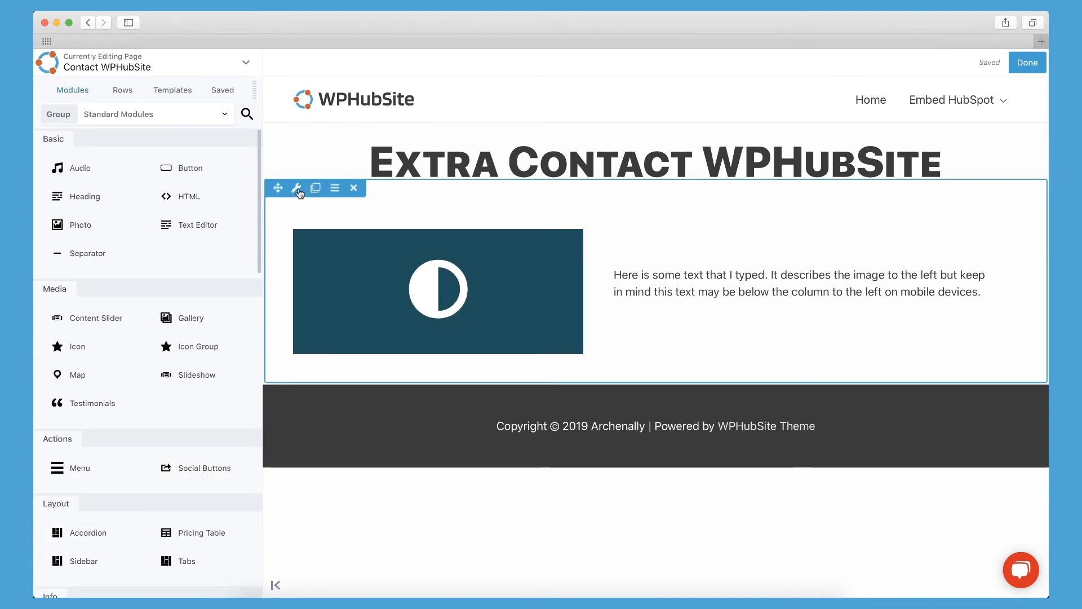
Step: Set the text color of the two-column row to dark blue and save the row settings
{"action": "left_click", "coordinate": [297, 188]}
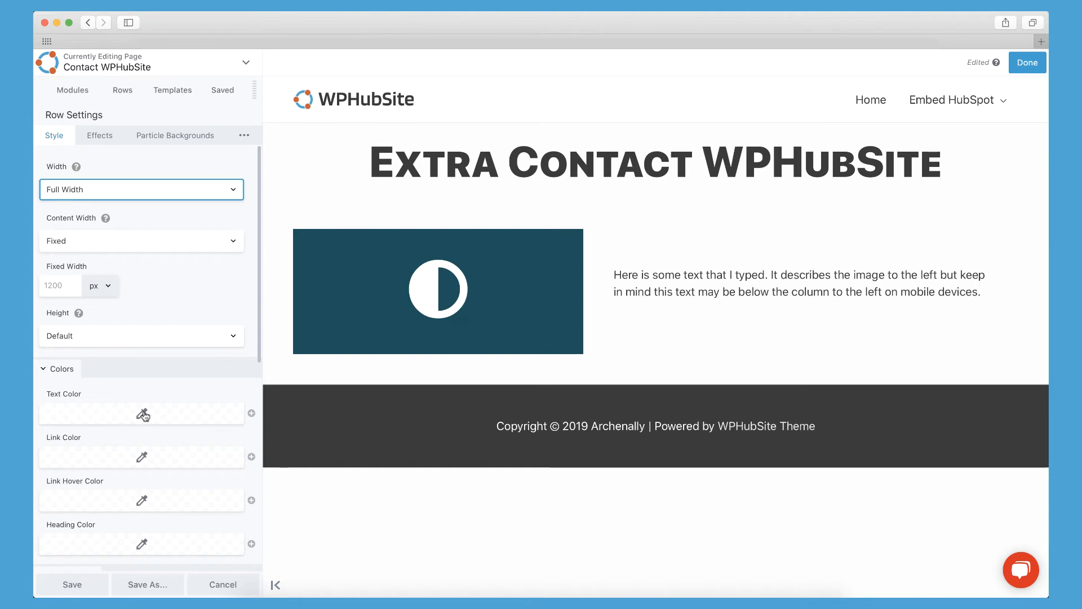
{"action": "left_click", "coordinate": [143, 414]}
{"action": "mouse_move", "coordinate": [174, 314]}
{"action": "left_mouse_down"}
{"action": "mouse_move", "coordinate": [169, 273]}
{"action": "mouse_move", "coordinate": [162, 296]}
{"action": "left_mouse_up"}
{"action": "left_click", "coordinate": [204, 219]}
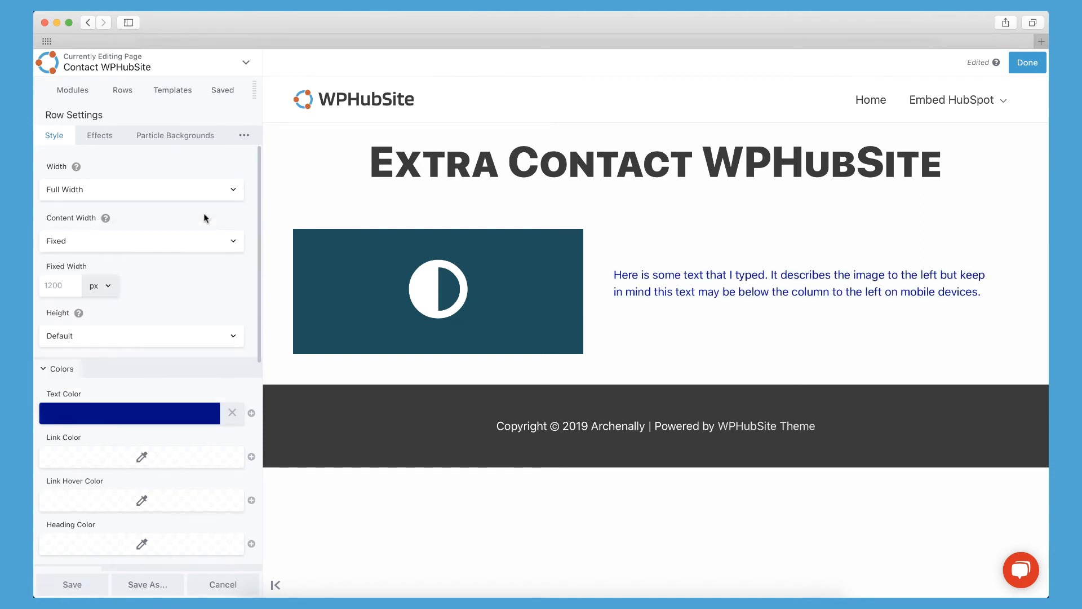
{"action": "left_click", "coordinate": [79, 584]}
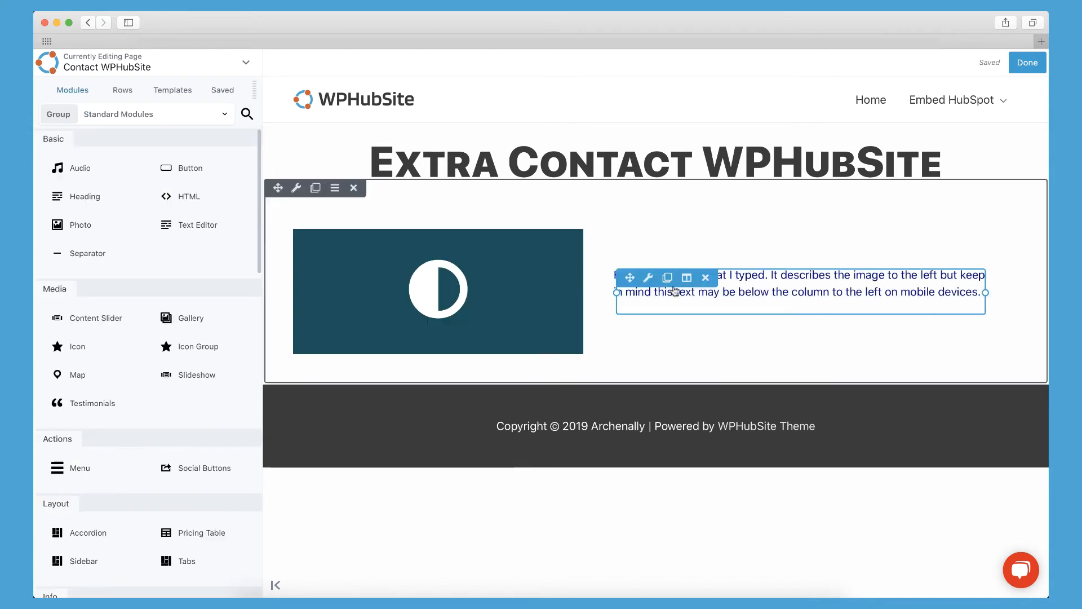
Step: Give the text column its own green text color and save the column settings
{"action": "left_click", "coordinate": [690, 297]}
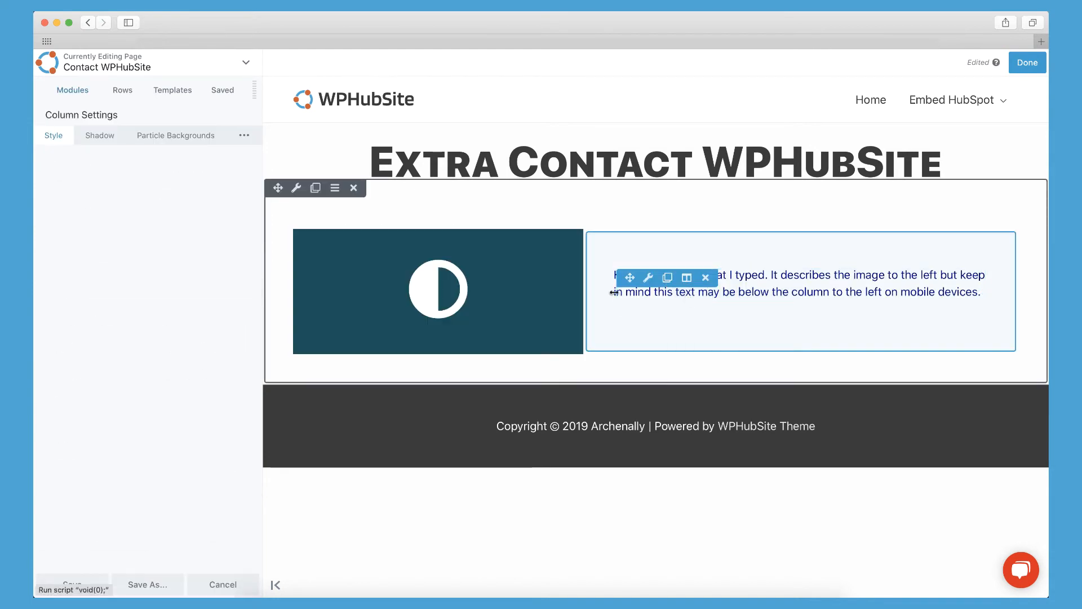
{"action": "left_click", "coordinate": [101, 405]}
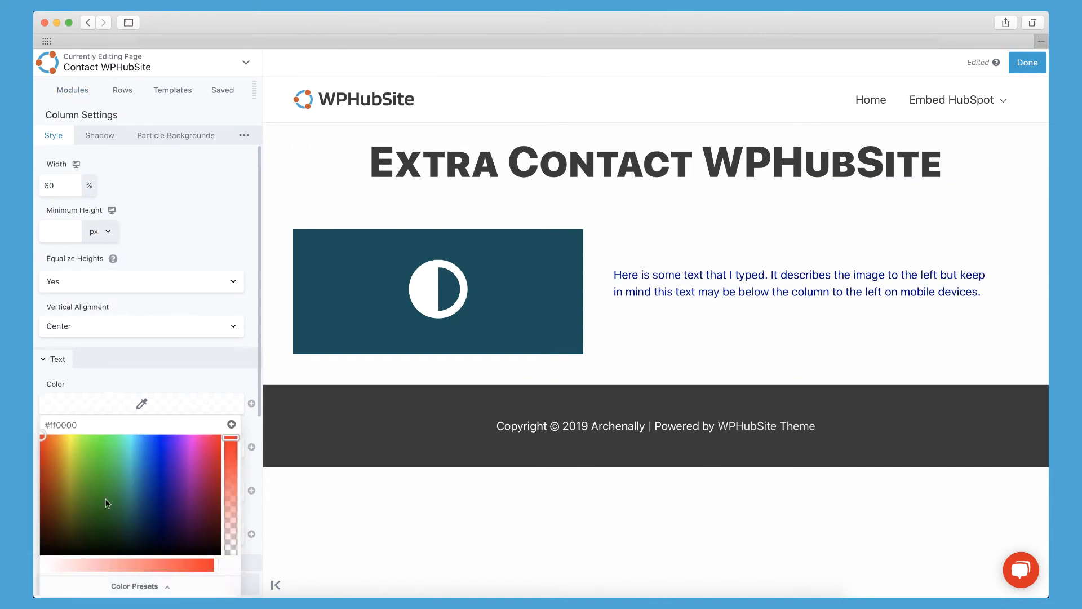
{"action": "left_click_drag", "start_coordinate": [105, 504], "coordinate": [103, 473]}
{"action": "left_click", "coordinate": [155, 365]}
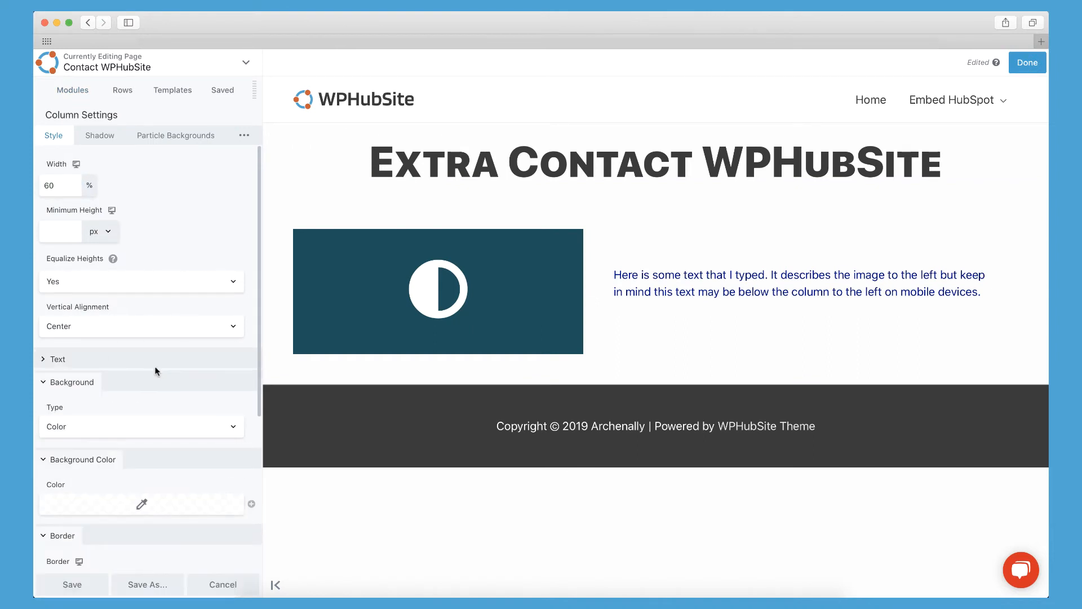
{"action": "left_click", "coordinate": [149, 363]}
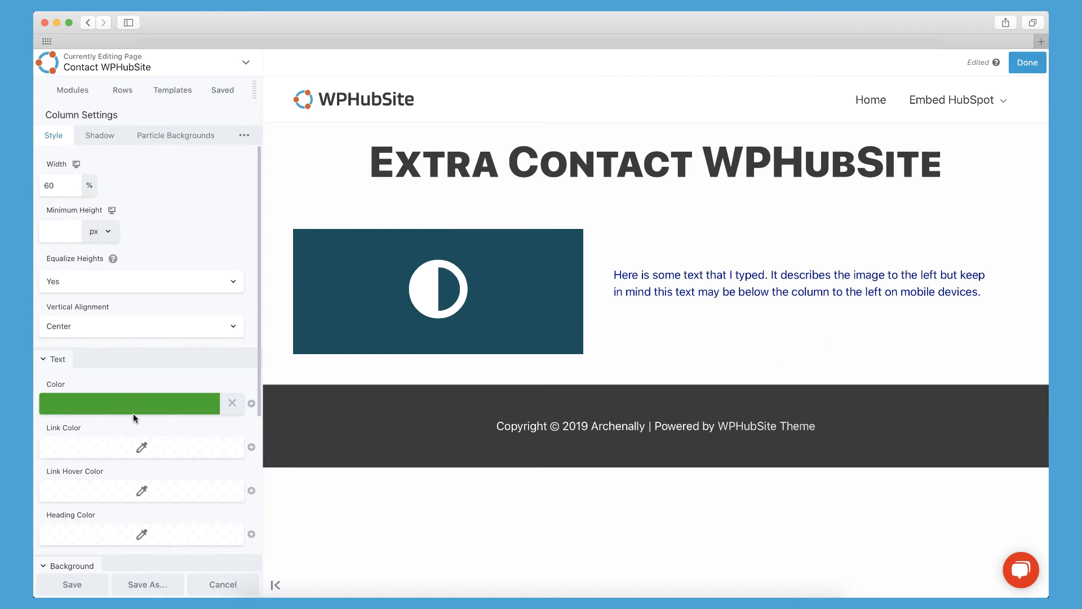
{"action": "left_click", "coordinate": [94, 584]}
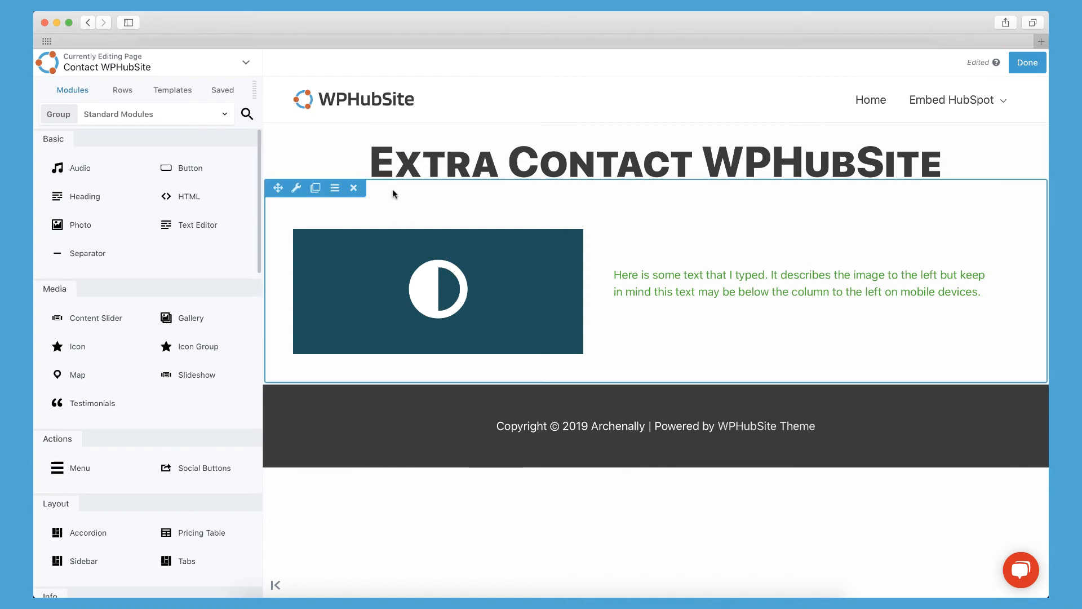
Step: Clear the text column's own green text color and save the column settings
{"action": "left_click", "coordinate": [645, 278]}
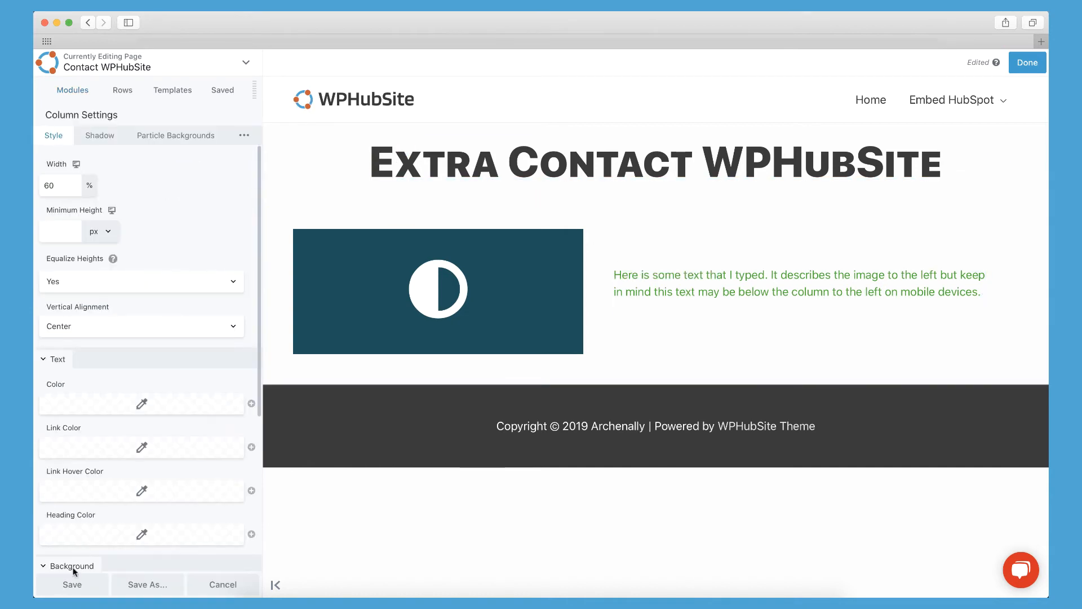
{"action": "left_click", "coordinate": [73, 583]}
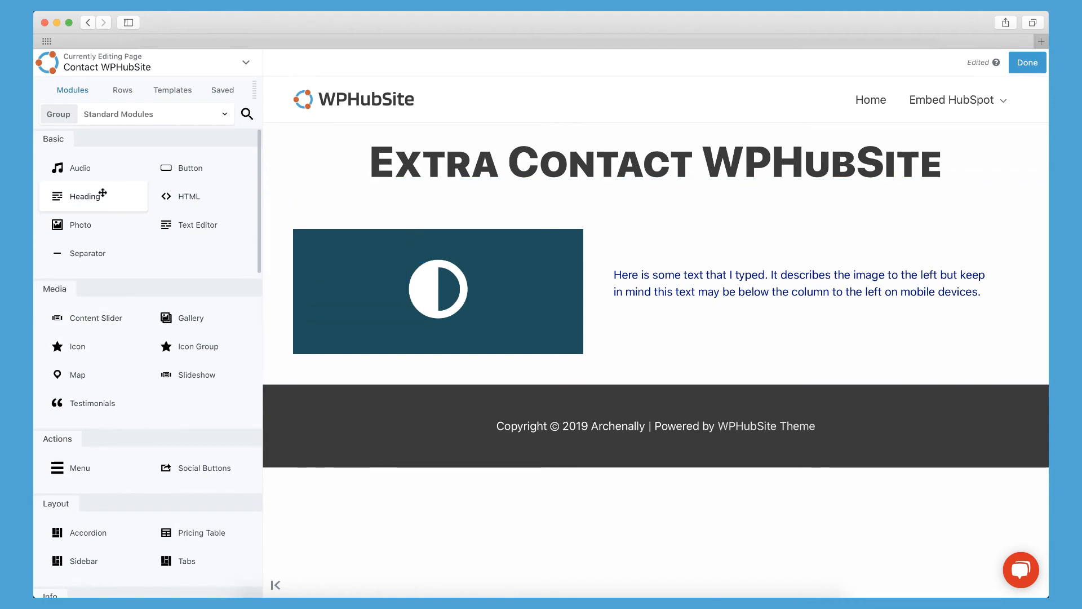
Step: Add a Heading module above the text in the text column, reading "How to contact us", and save it
{"action": "left_click_drag", "start_coordinate": [91, 196], "coordinate": [665, 392]}
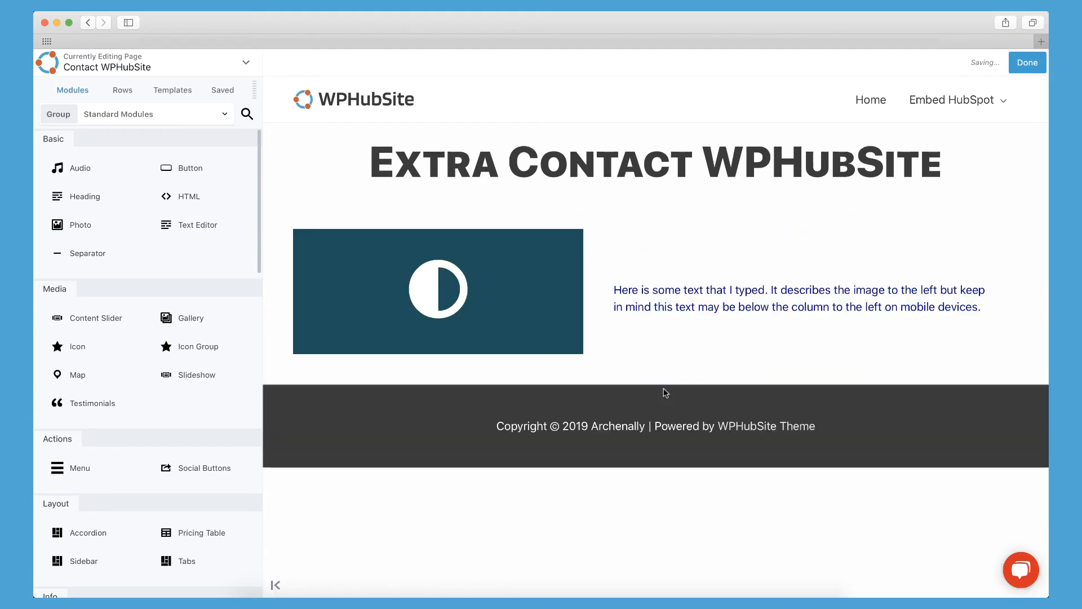
{"action": "type", "text": "How to contact us"}
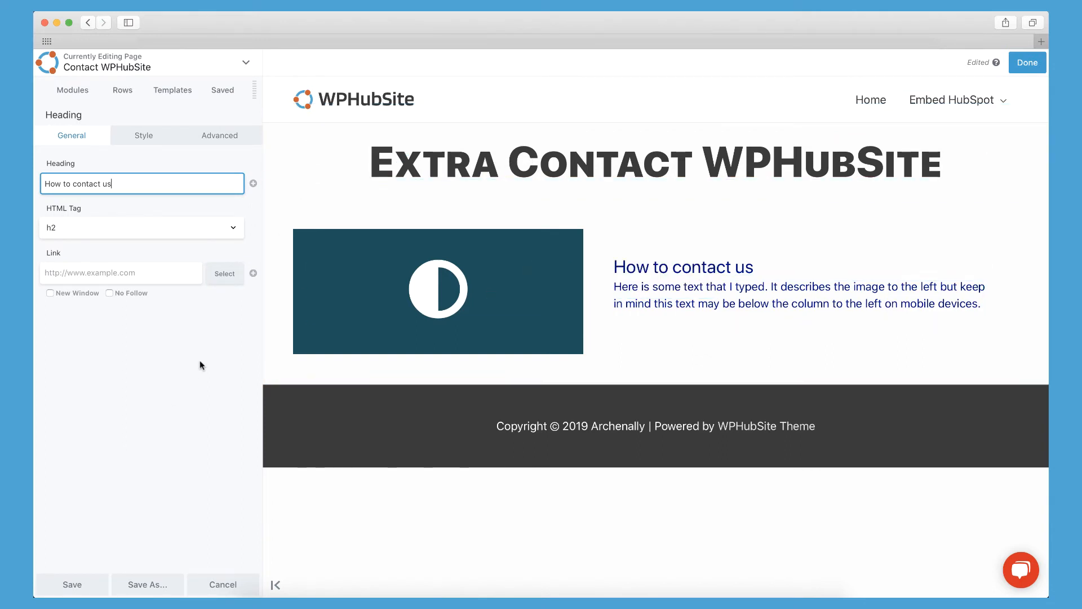
{"action": "left_click", "coordinate": [72, 584]}
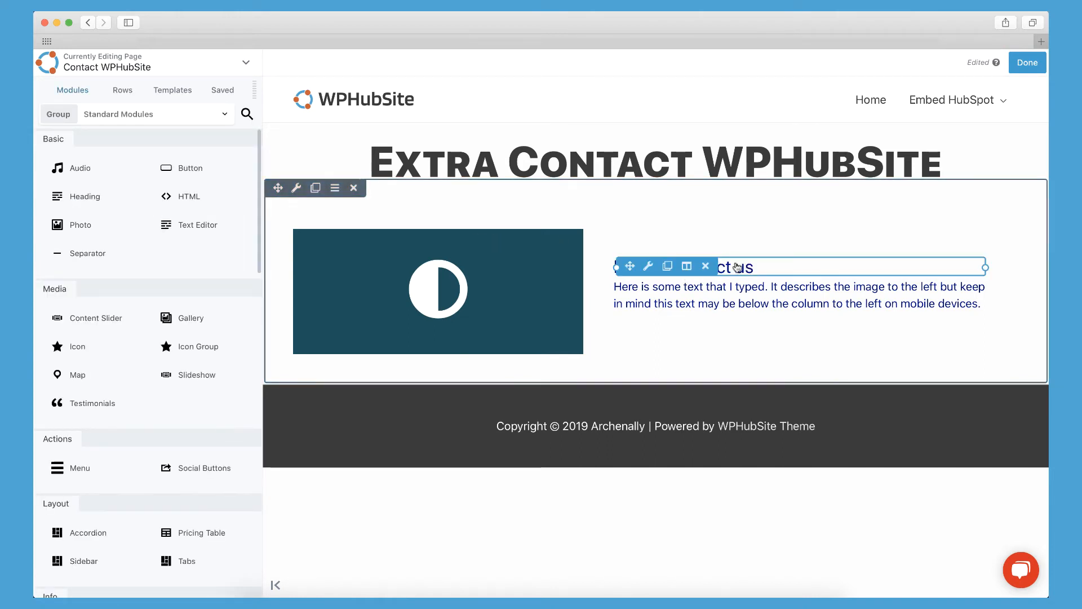
Step: Try a font size of 24 px on the "How to contact us" heading, clearing the size before saving the module
{"action": "left_click", "coordinate": [733, 267]}
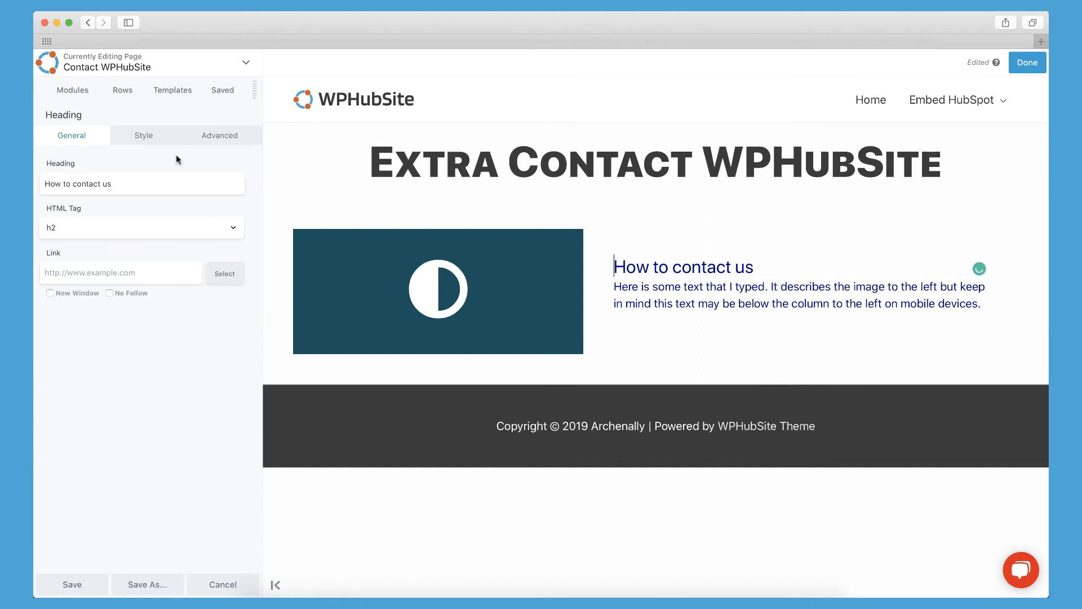
{"action": "left_click", "coordinate": [152, 137]}
{"action": "left_click", "coordinate": [107, 233]}
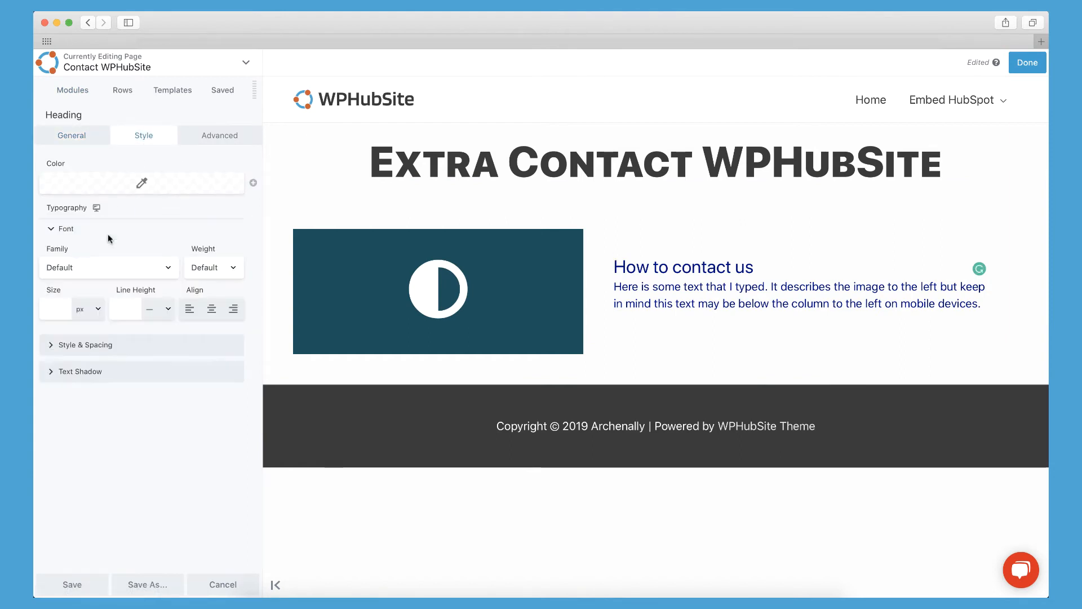
{"action": "left_click", "coordinate": [56, 308]}
{"action": "type", "text": "24"}
{"action": "left_click_drag", "start_coordinate": [101, 337], "coordinate": [97, 336]}
{"action": "double_click", "coordinate": [55, 309]}
{"action": "key", "text": "BackSpace"}
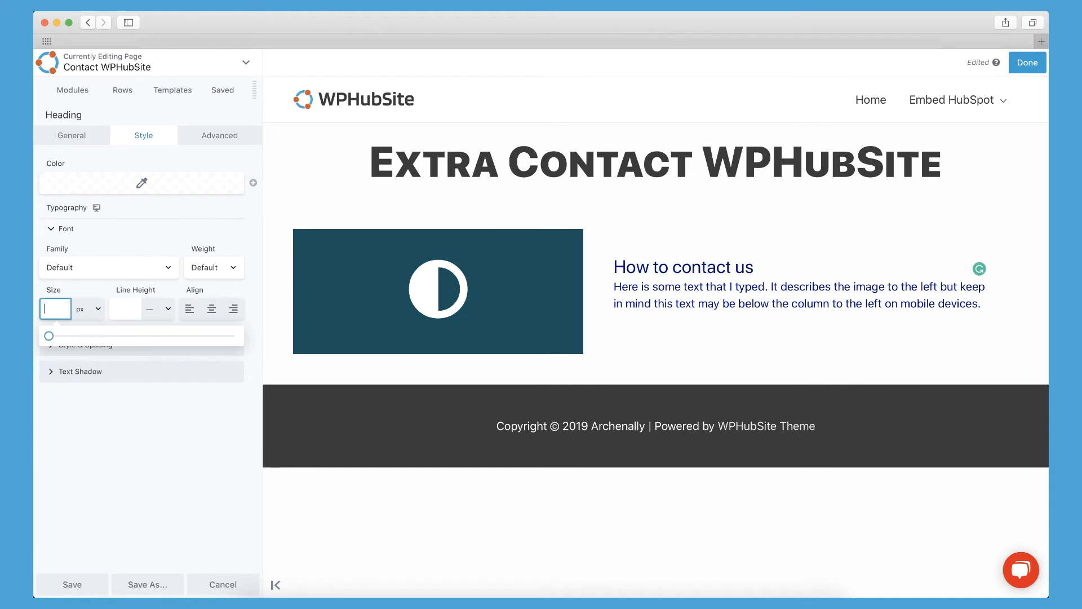
{"action": "left_click", "coordinate": [84, 274]}
{"action": "left_click", "coordinate": [95, 237]}
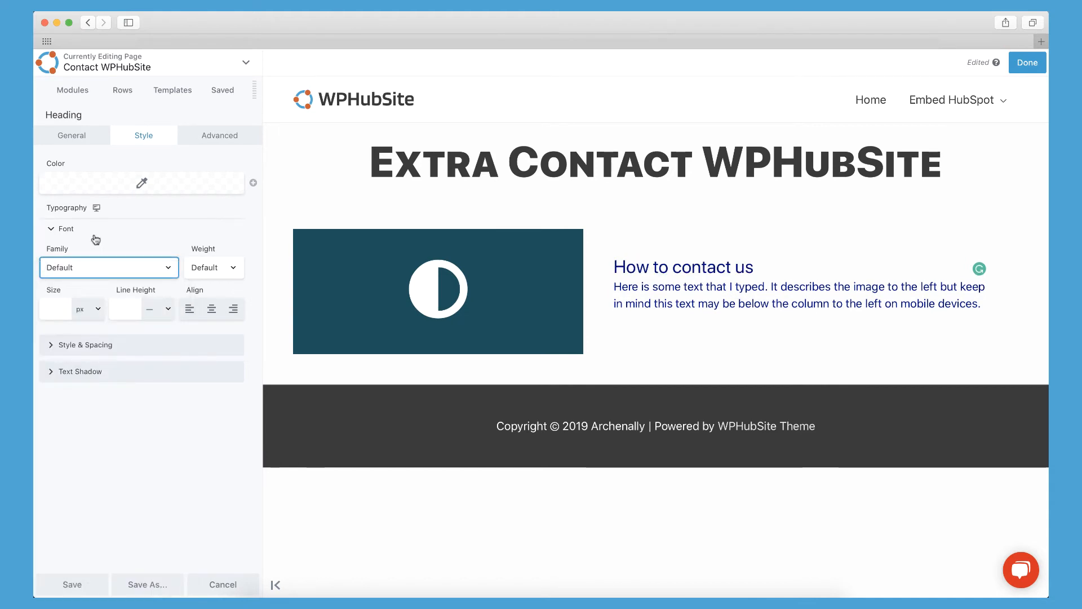
{"action": "left_click", "coordinate": [76, 583]}
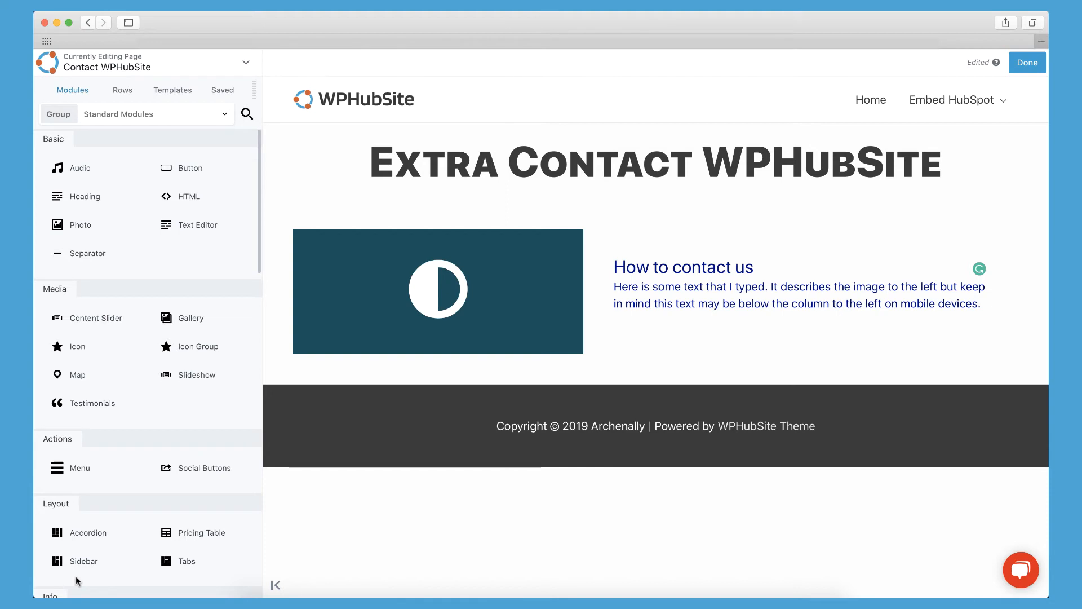
Step: Open the row settings of the two-column row
{"action": "mouse_move", "coordinate": [359, 271]}
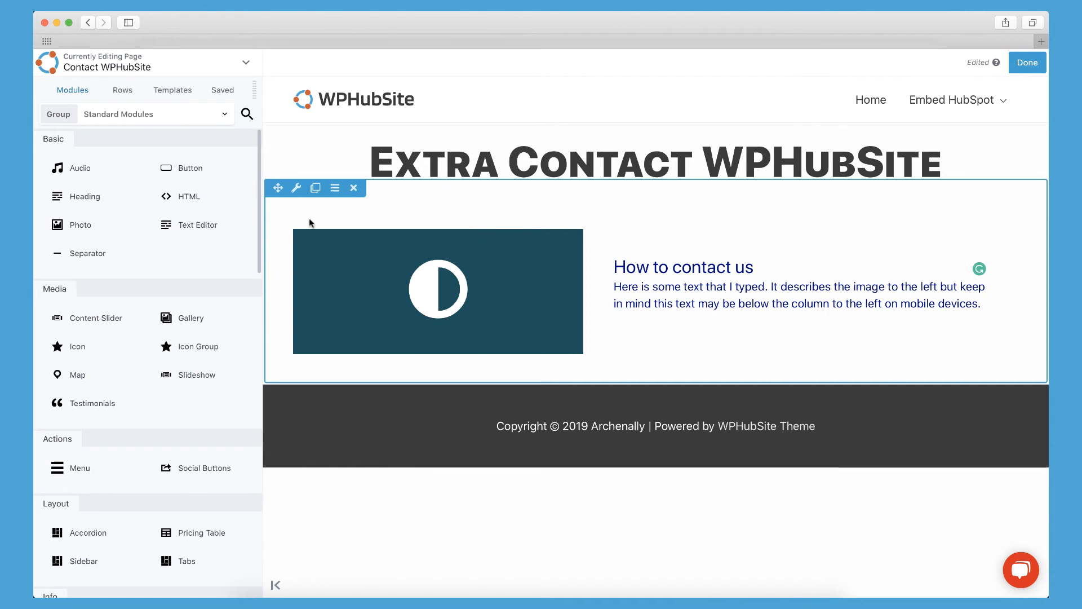
{"action": "left_click", "coordinate": [297, 189]}
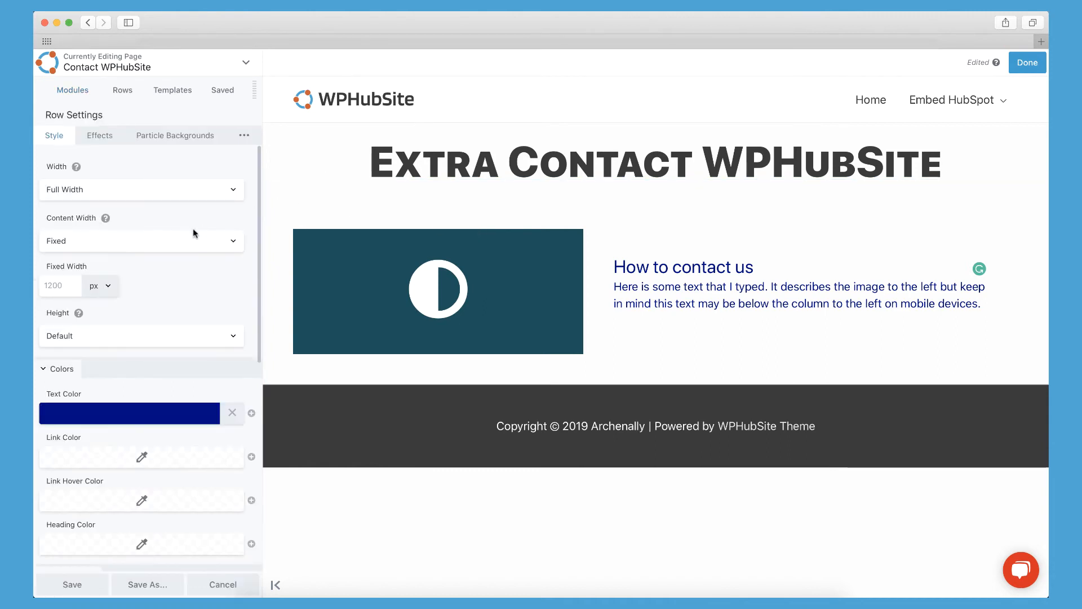
Step: Try the Fixed width option on the two-column row and return its width to Full Width
{"action": "left_click", "coordinate": [164, 196]}
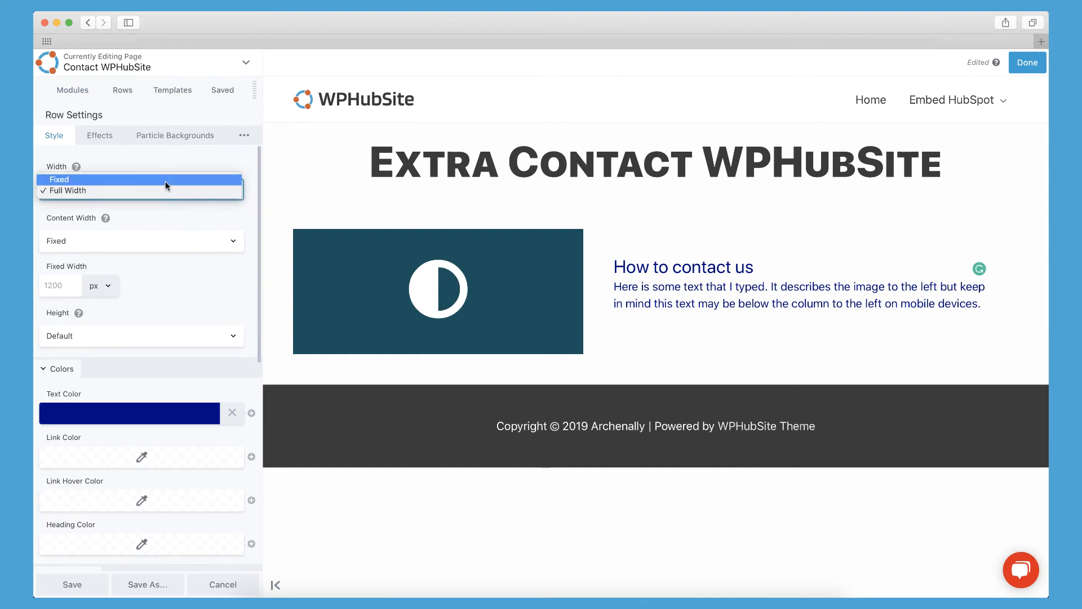
{"action": "left_click", "coordinate": [164, 180]}
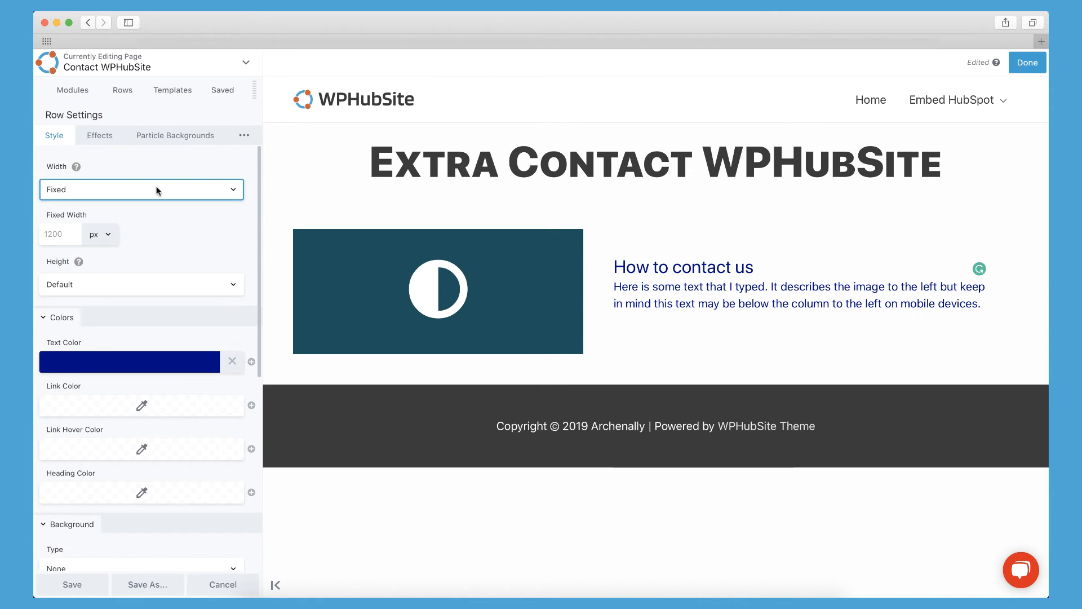
{"action": "left_click", "coordinate": [157, 191]}
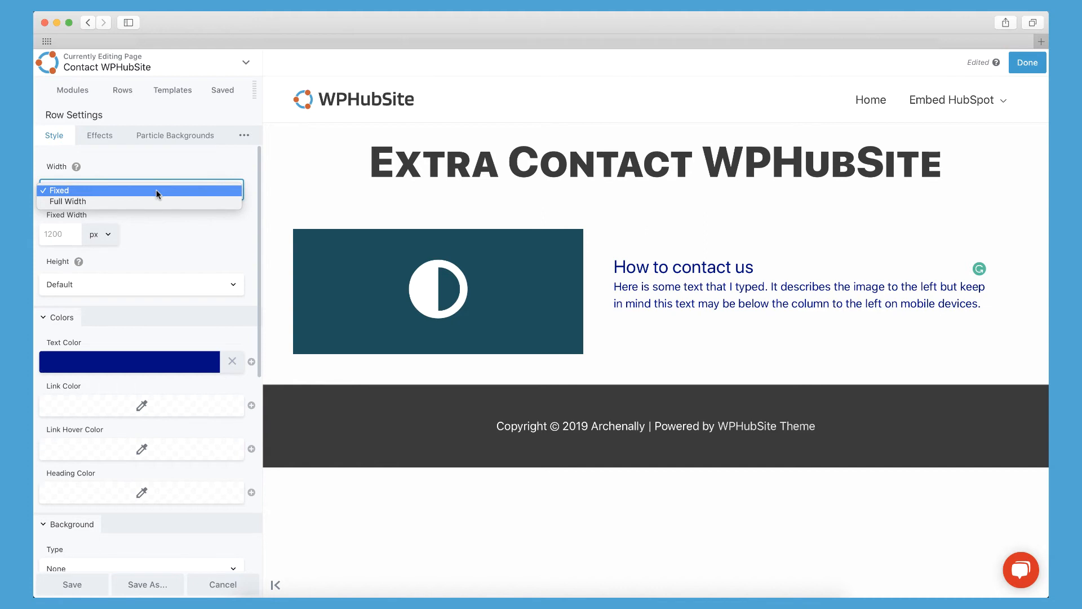
{"action": "left_click", "coordinate": [153, 200]}
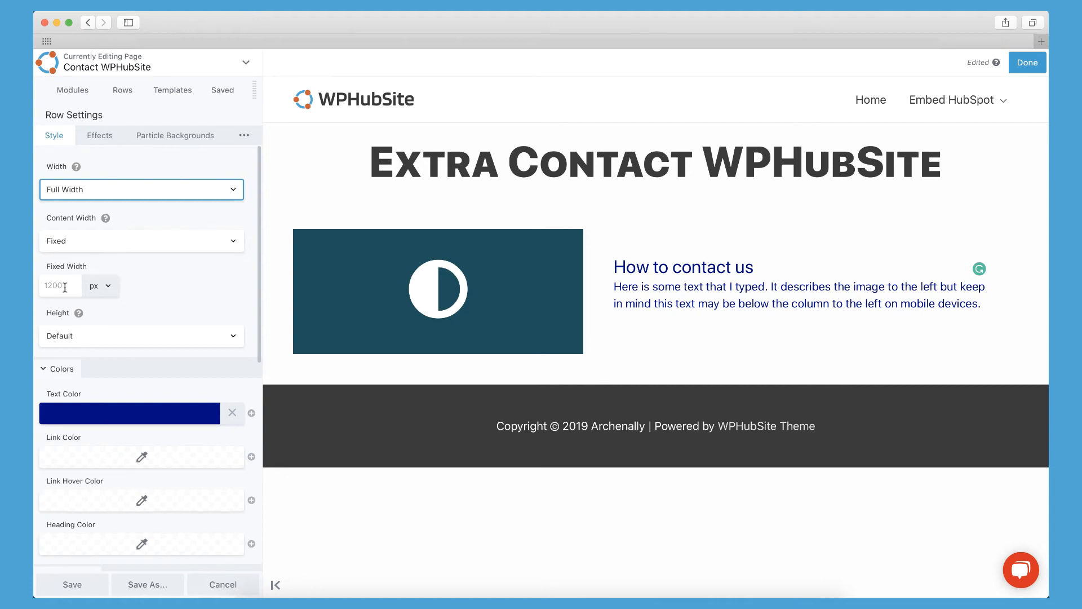
{"action": "left_click", "coordinate": [68, 286]}
{"action": "left_click", "coordinate": [133, 279]}
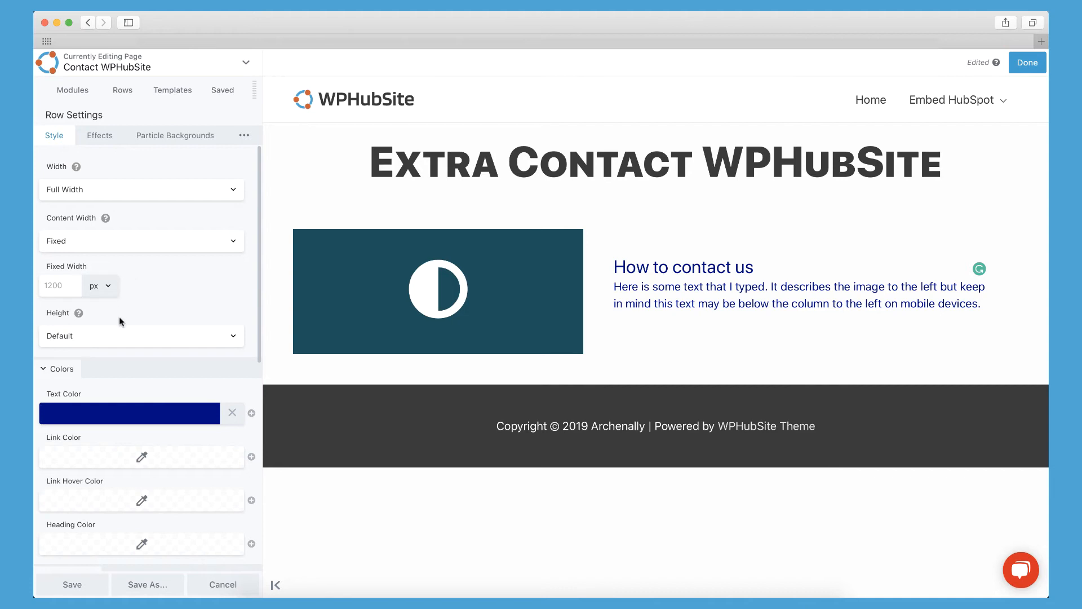
Step: Try the Full Height option for the two-column row and inspect the result on the page
{"action": "left_click", "coordinate": [114, 334]}
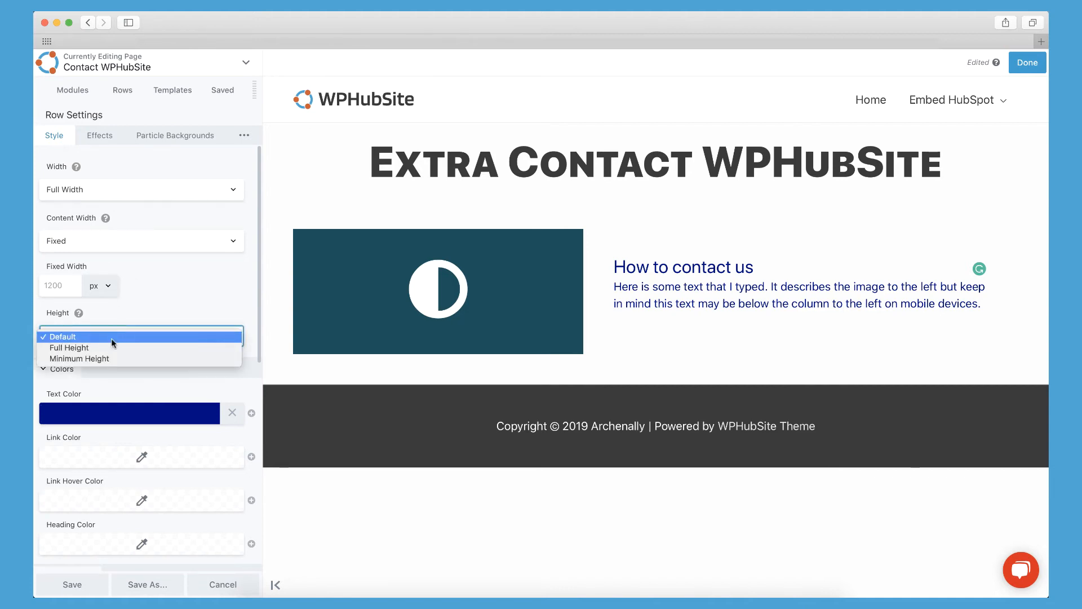
{"action": "left_click", "coordinate": [108, 346]}
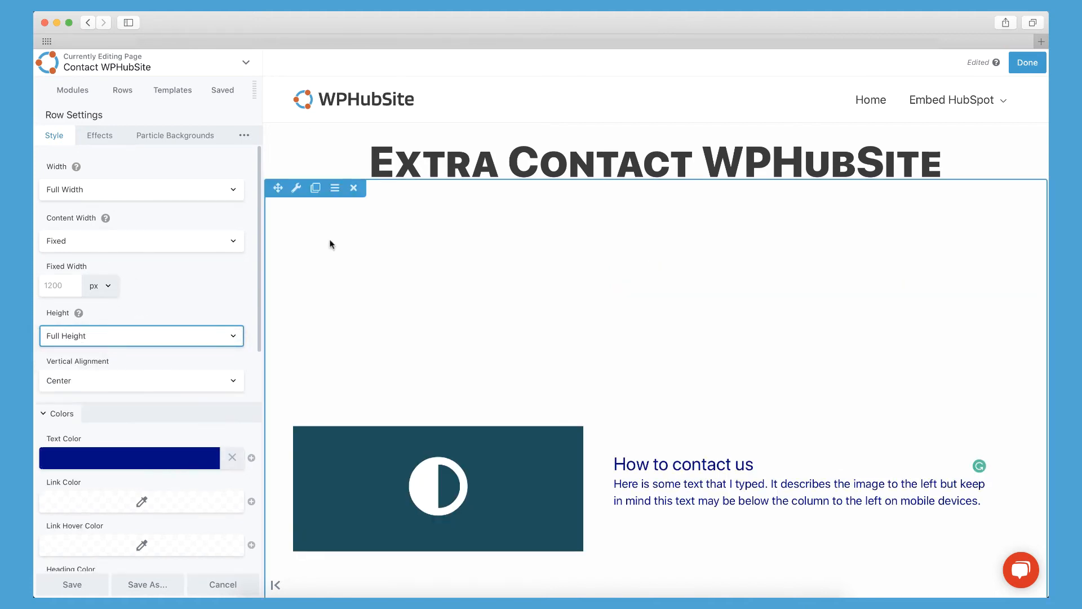
{"action": "scroll", "coordinate": [332, 244], "scroll_direction": "down", "scroll_amount": 5}
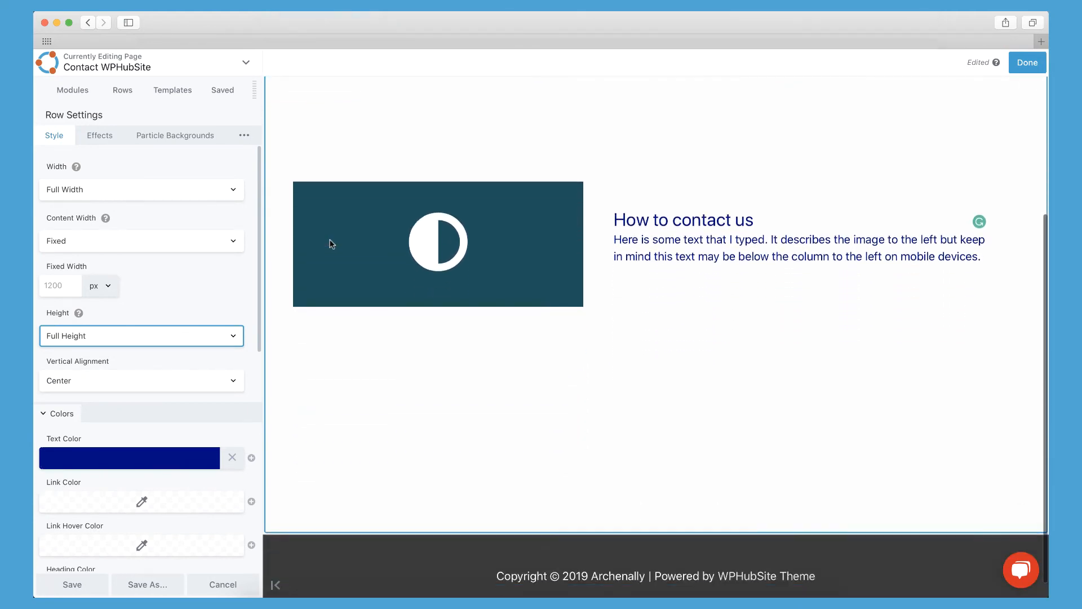
{"action": "scroll", "coordinate": [332, 243], "scroll_direction": "up", "scroll_amount": 3}
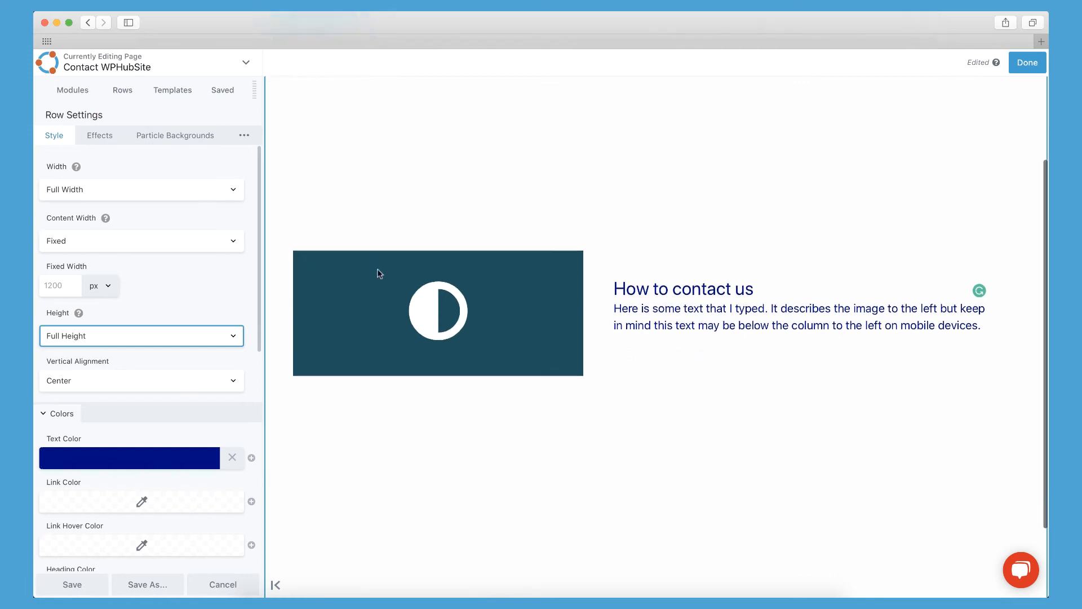
Step: Switch the two-column row's height to Minimum Height and set it to 100 vh
{"action": "left_click", "coordinate": [103, 340]}
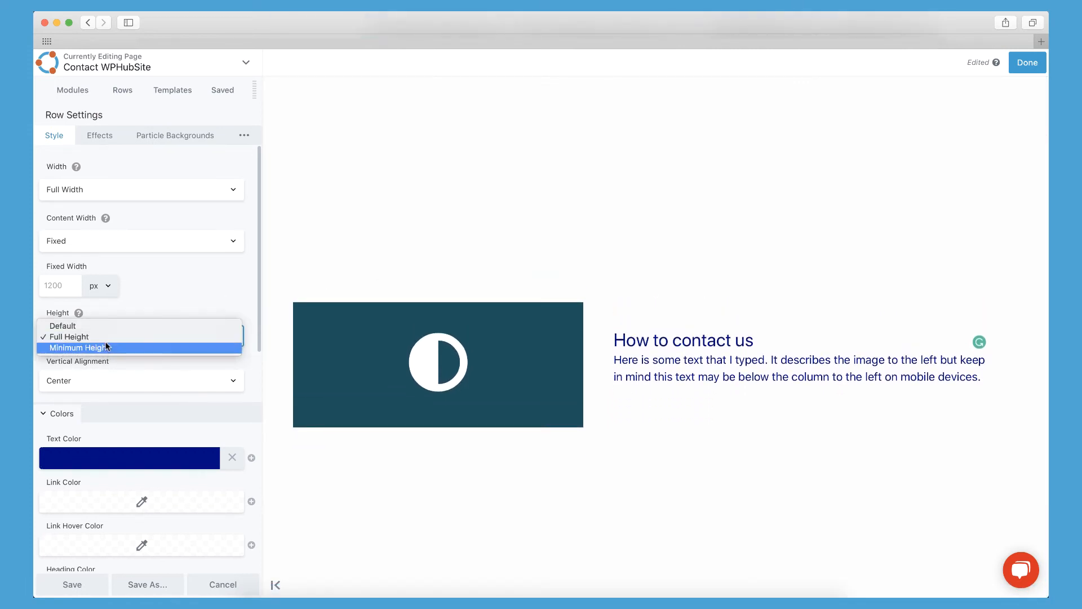
{"action": "left_click", "coordinate": [103, 350]}
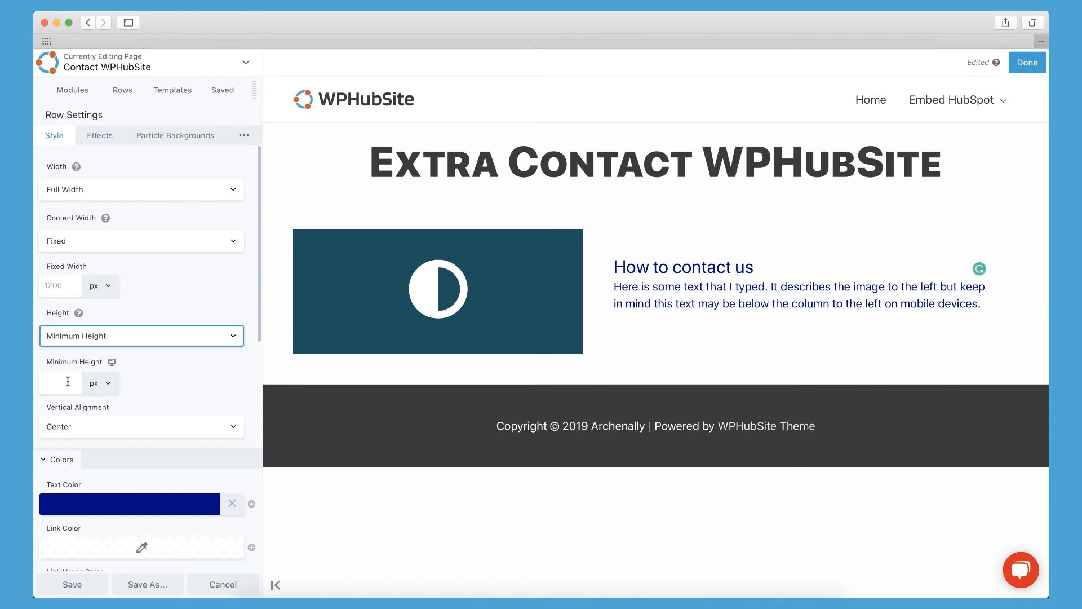
{"action": "left_click", "coordinate": [105, 385]}
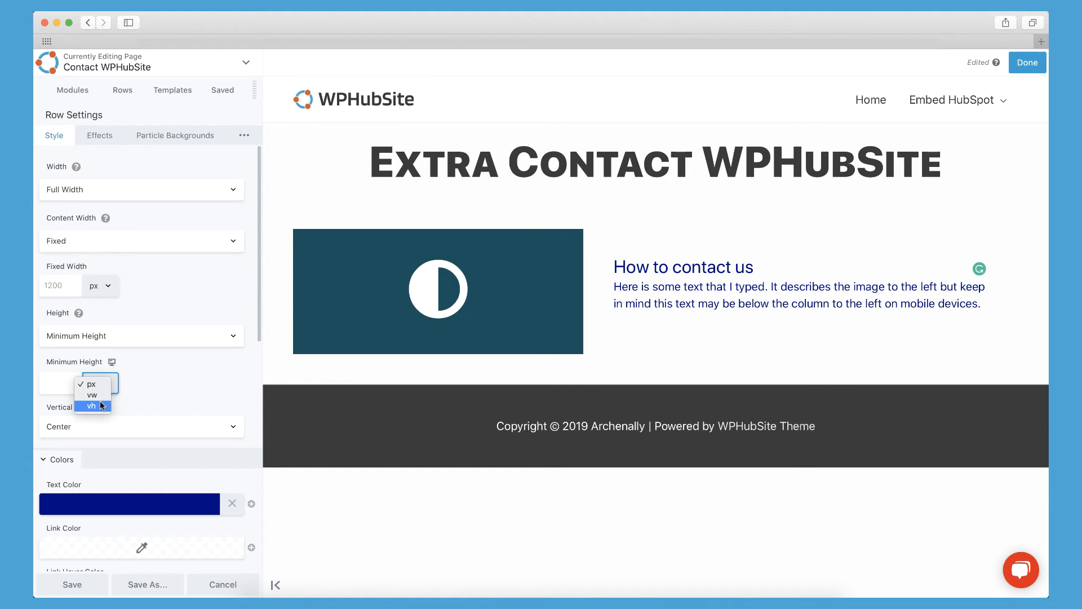
{"action": "left_click", "coordinate": [70, 387]}
{"action": "type", "text": "100"}
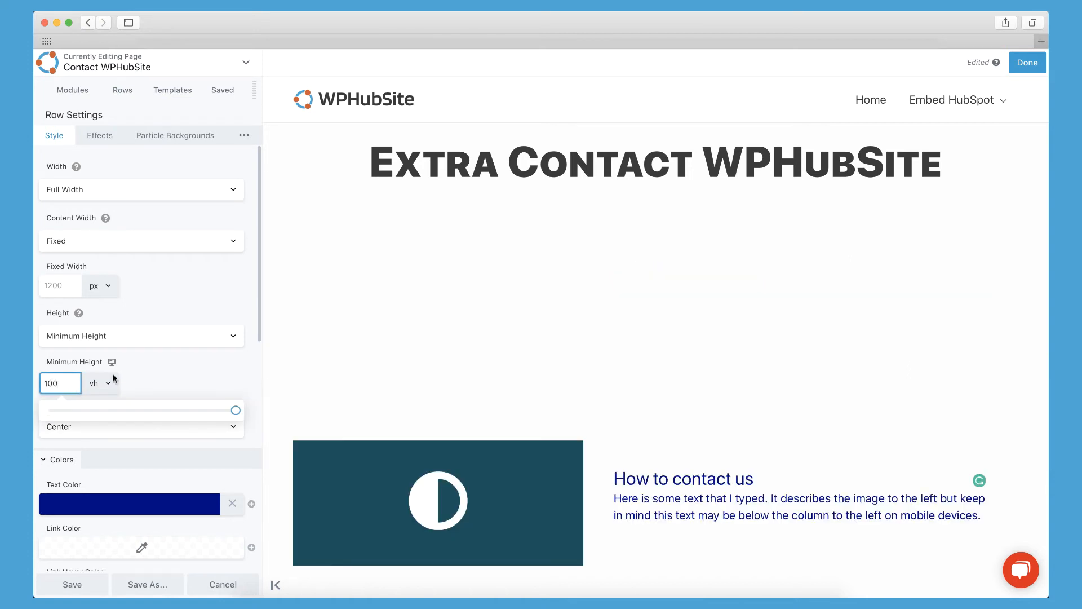
{"action": "left_click", "coordinate": [154, 373]}
{"action": "scroll", "coordinate": [407, 302], "scroll_direction": "down", "scroll_amount": 2}
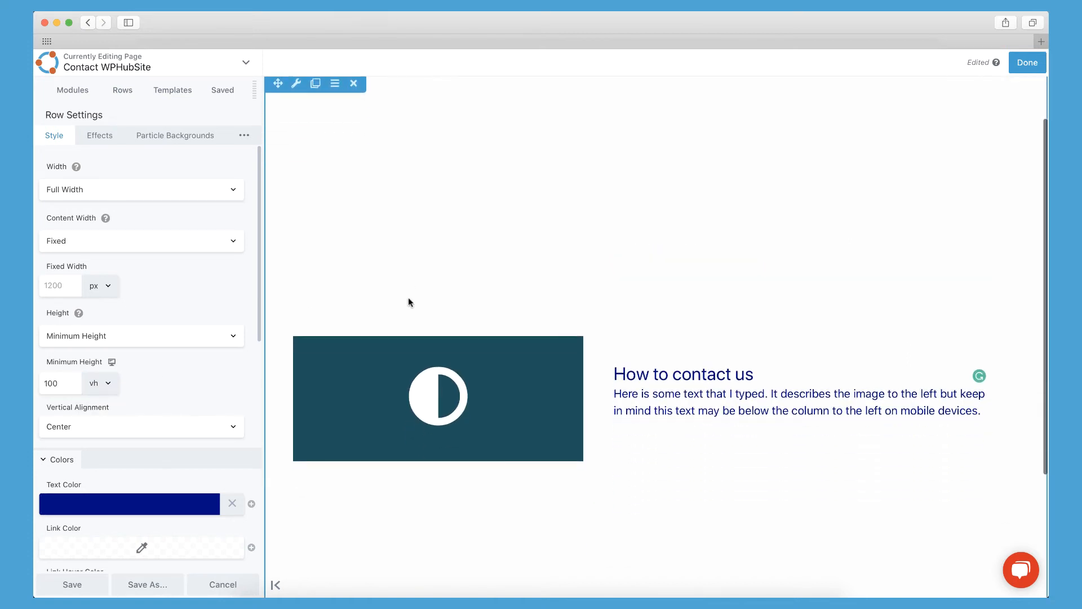
{"action": "scroll", "coordinate": [408, 302], "scroll_direction": "down", "scroll_amount": 2}
{"action": "scroll", "coordinate": [408, 301], "scroll_direction": "up", "scroll_amount": 3}
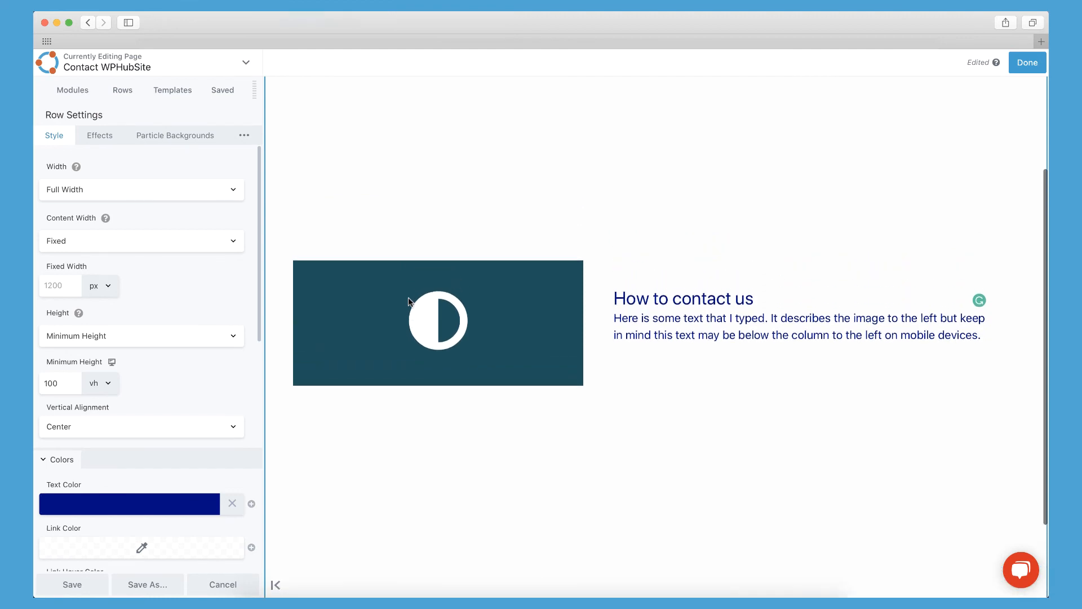
{"action": "scroll", "coordinate": [408, 302], "scroll_direction": "down", "scroll_amount": 3}
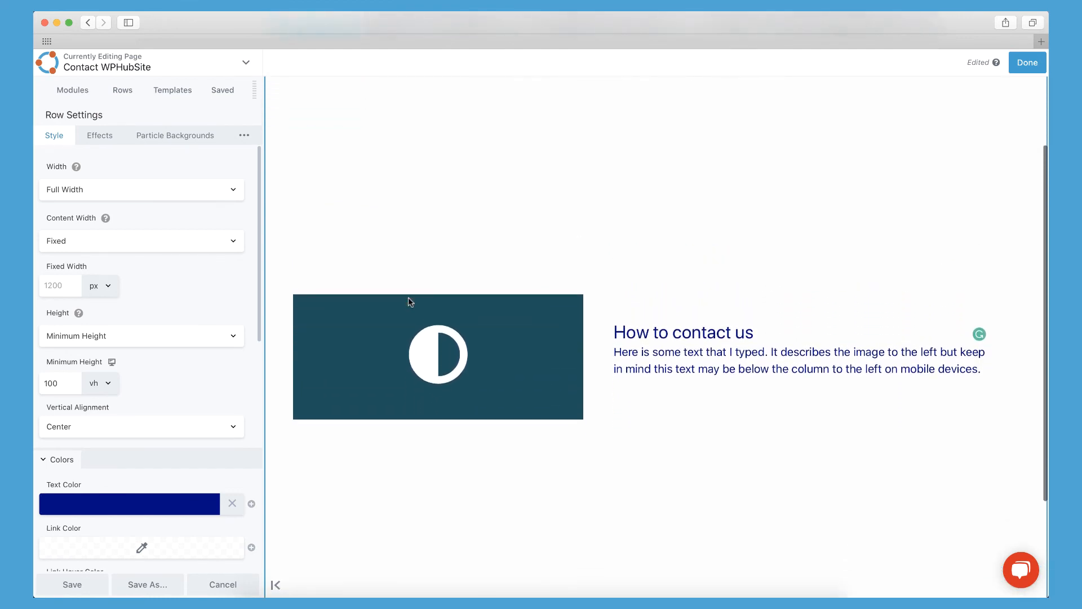
{"action": "scroll", "coordinate": [407, 293], "scroll_direction": "up", "scroll_amount": 1}
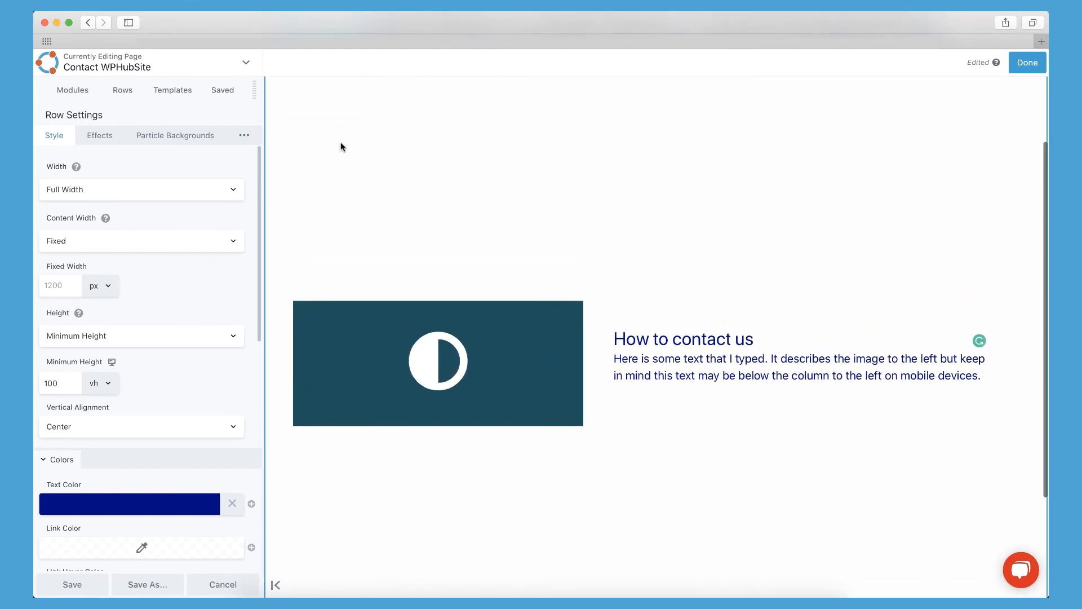
Step: Reduce the two-column row's minimum height to 50 vh
{"action": "double_click", "coordinate": [64, 383]}
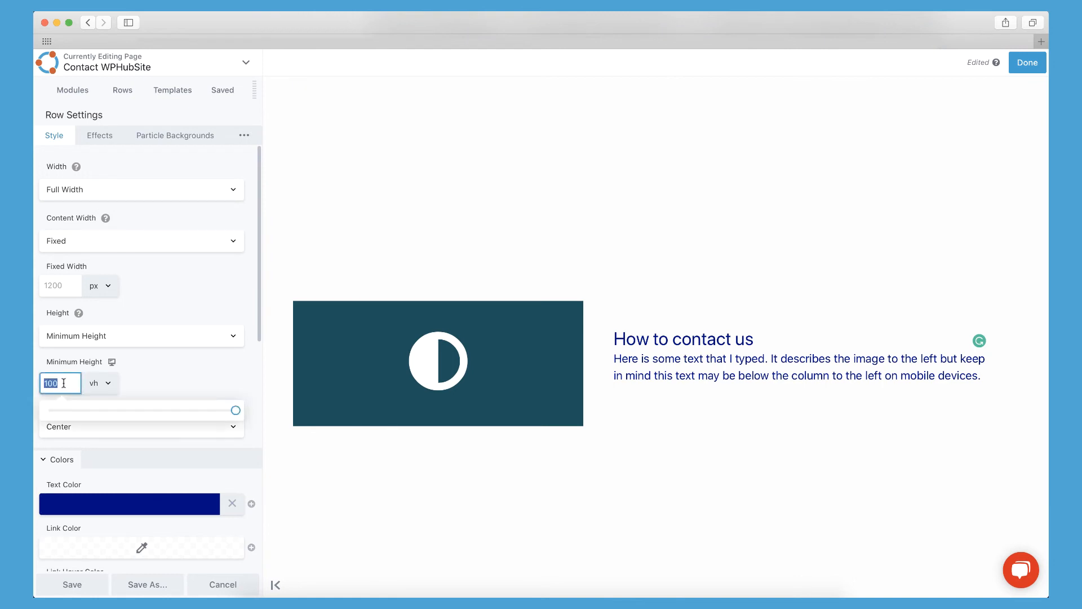
{"action": "type", "text": "50"}
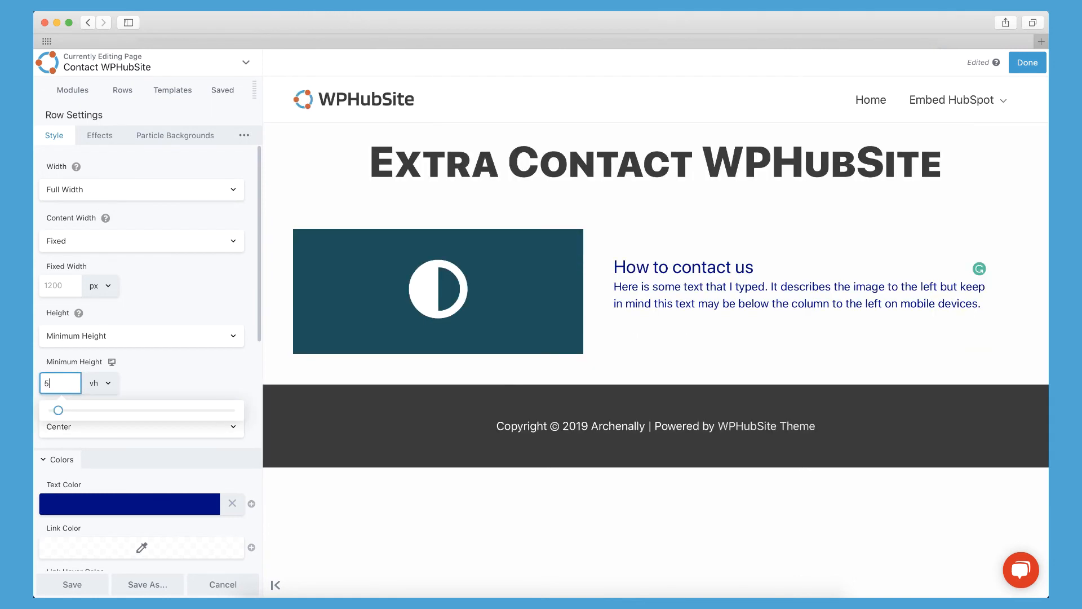
{"action": "left_click", "coordinate": [152, 373]}
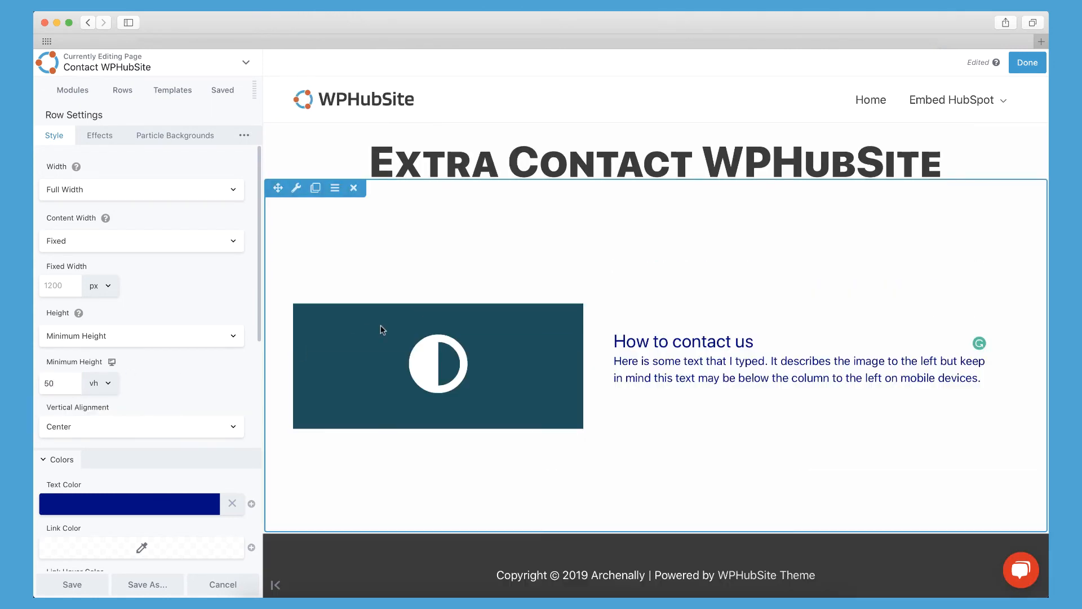
{"action": "scroll", "coordinate": [379, 329], "scroll_direction": "down", "scroll_amount": 1}
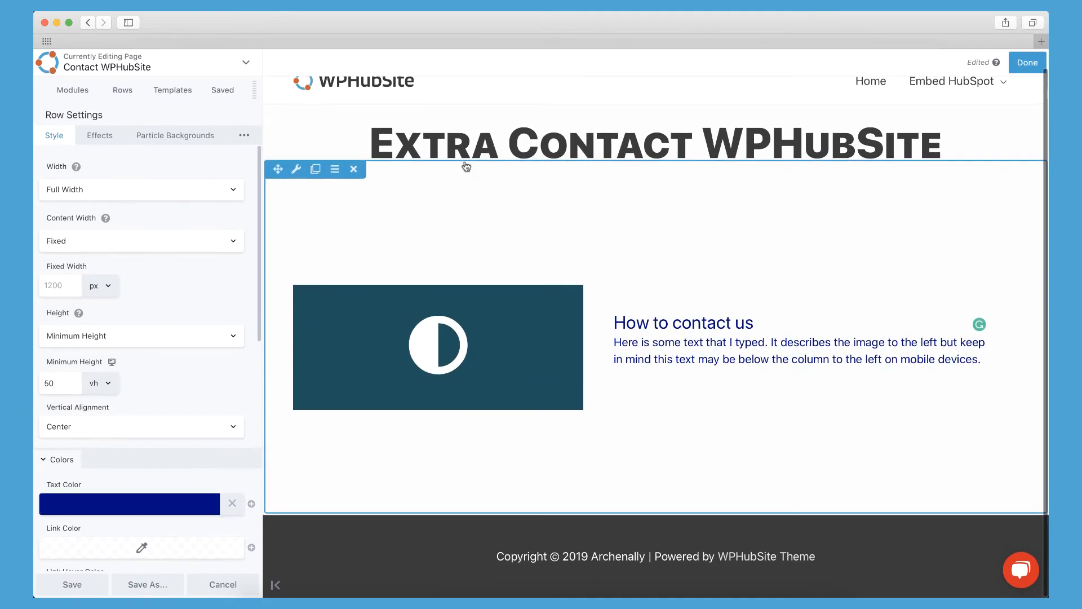
{"action": "scroll", "coordinate": [420, 290], "scroll_direction": "down", "scroll_amount": 1}
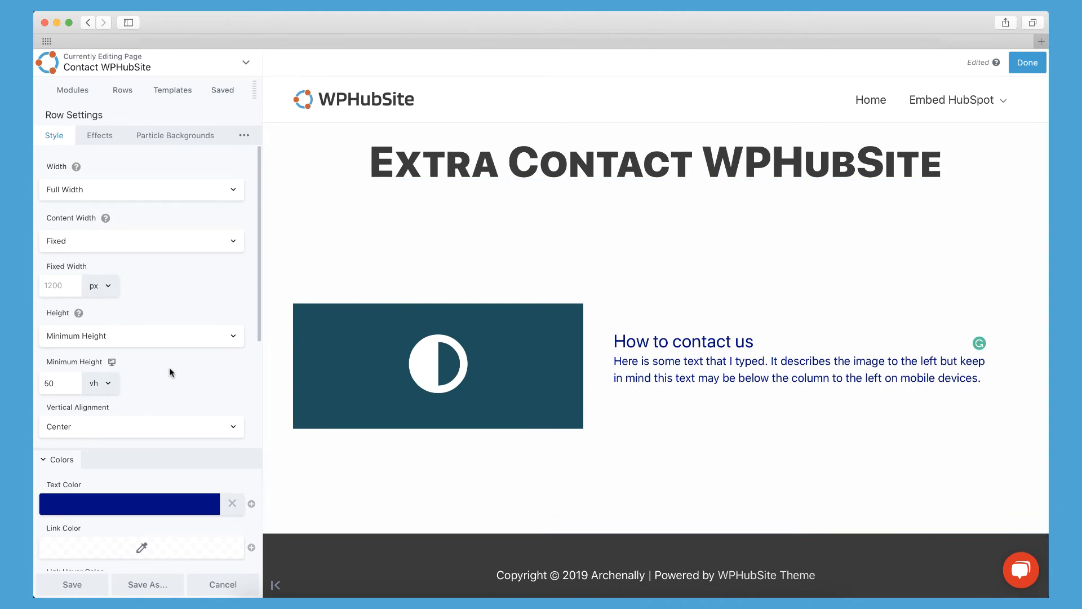
Step: Try Top vertical alignment for the two-column row and return it to Center
{"action": "left_click", "coordinate": [107, 425]}
{"action": "left_click", "coordinate": [107, 418]}
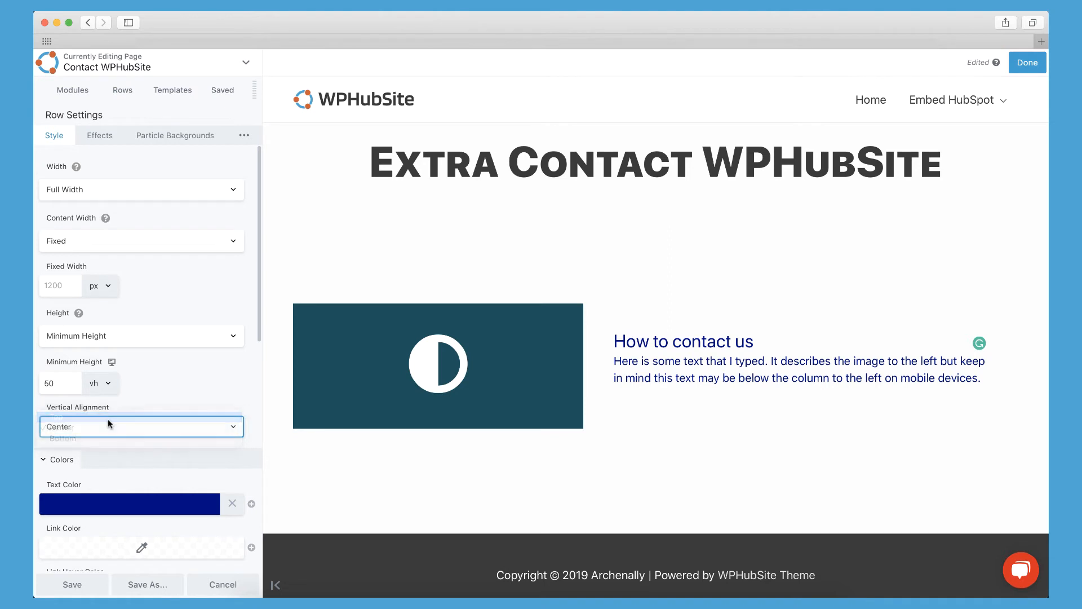
{"action": "left_click", "coordinate": [114, 427]}
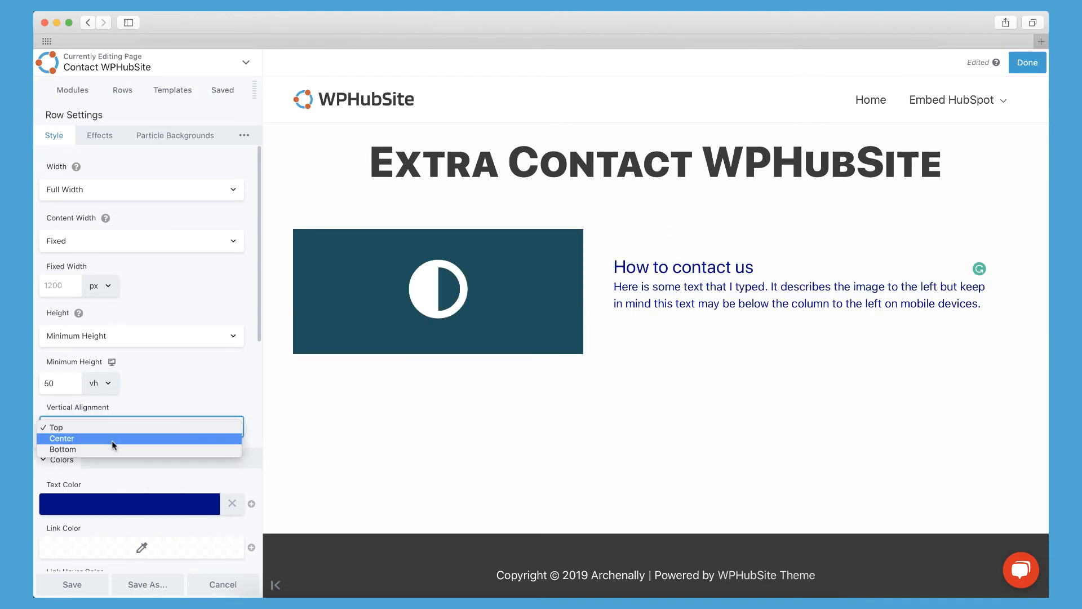
{"action": "left_click", "coordinate": [112, 440]}
Step: Give the two-column row a Color background of light green, rgba(0,255,178,0.2)
{"action": "scroll", "coordinate": [213, 350], "scroll_direction": "down", "scroll_amount": 10}
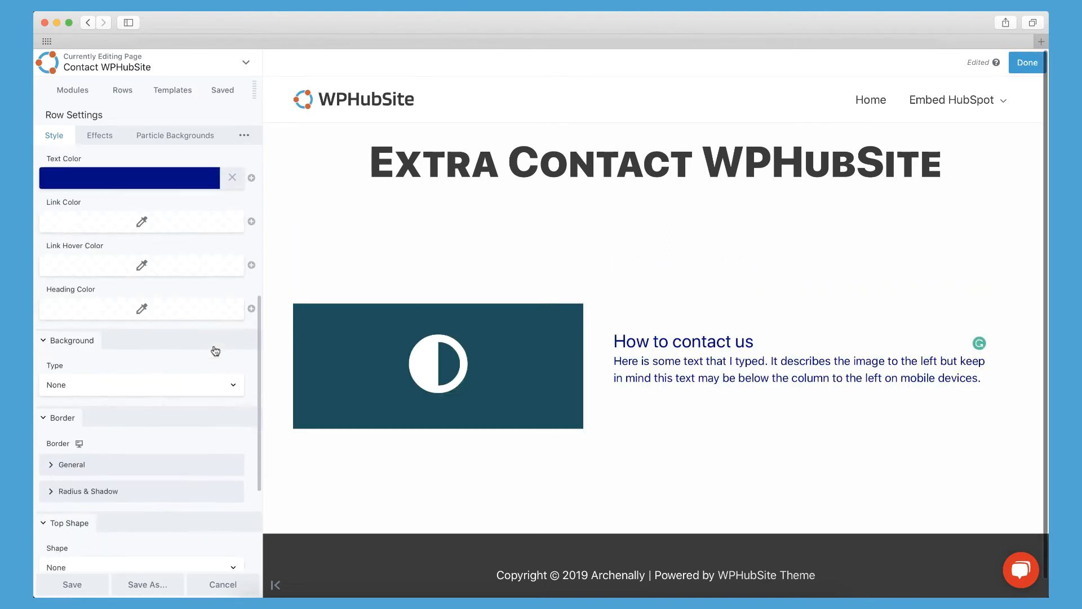
{"action": "left_click", "coordinate": [111, 309]}
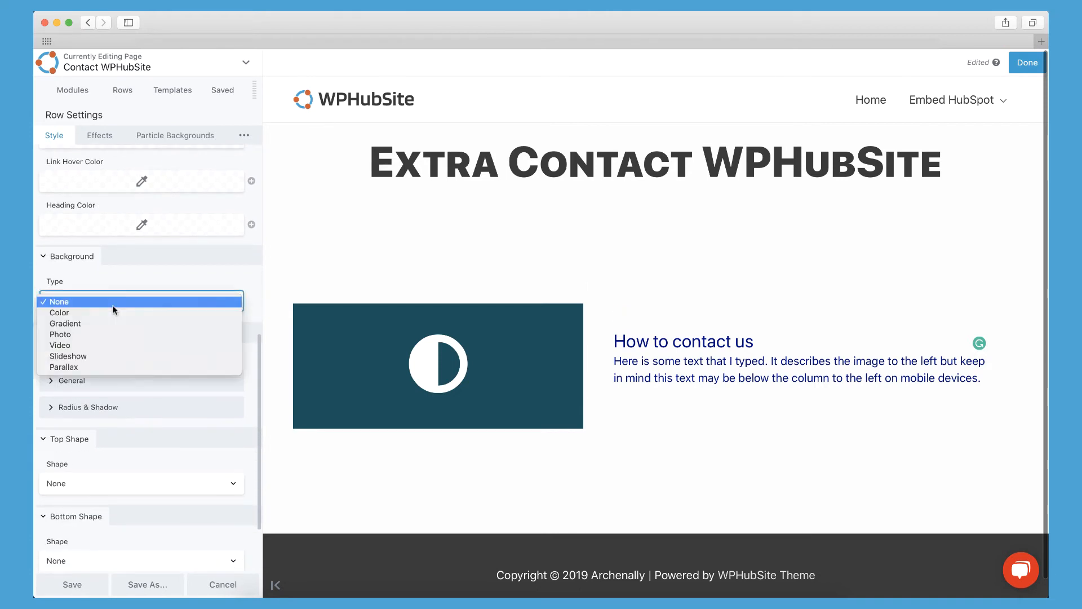
{"action": "key", "text": "Escape"}
{"action": "left_click", "coordinate": [111, 313]}
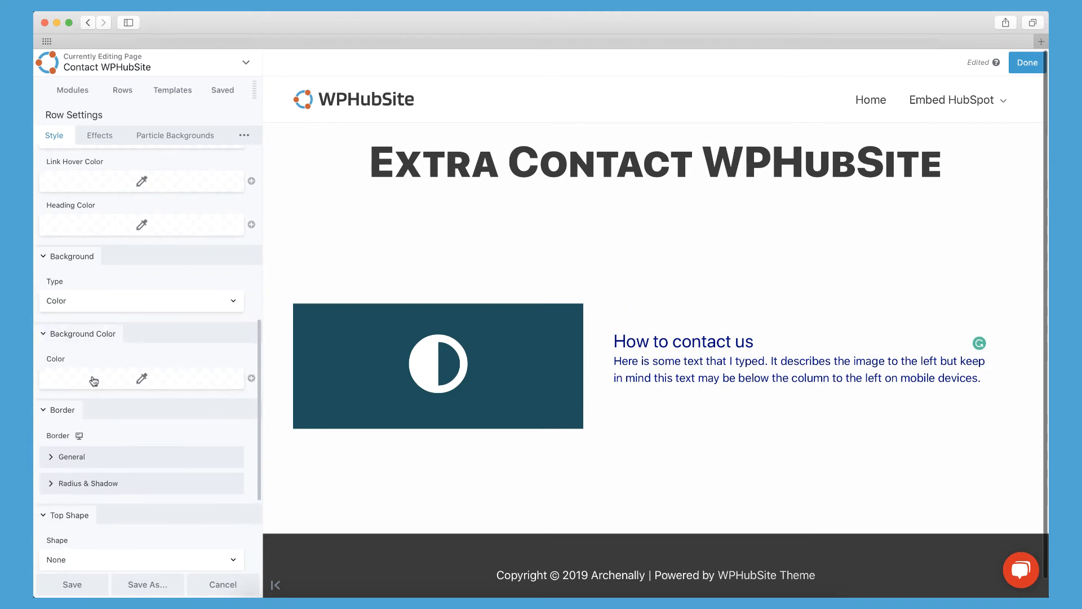
{"action": "left_click", "coordinate": [94, 378]}
{"action": "left_click", "coordinate": [122, 420]}
{"action": "left_click_drag", "start_coordinate": [122, 420], "coordinate": [122, 406]}
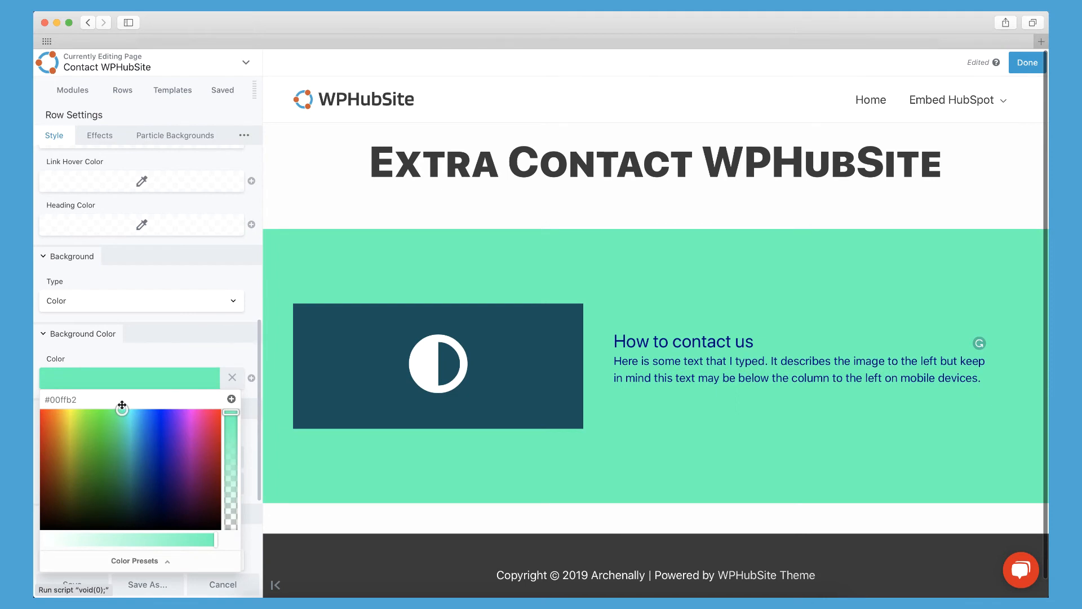
{"action": "left_click_drag", "start_coordinate": [231, 414], "coordinate": [229, 511]}
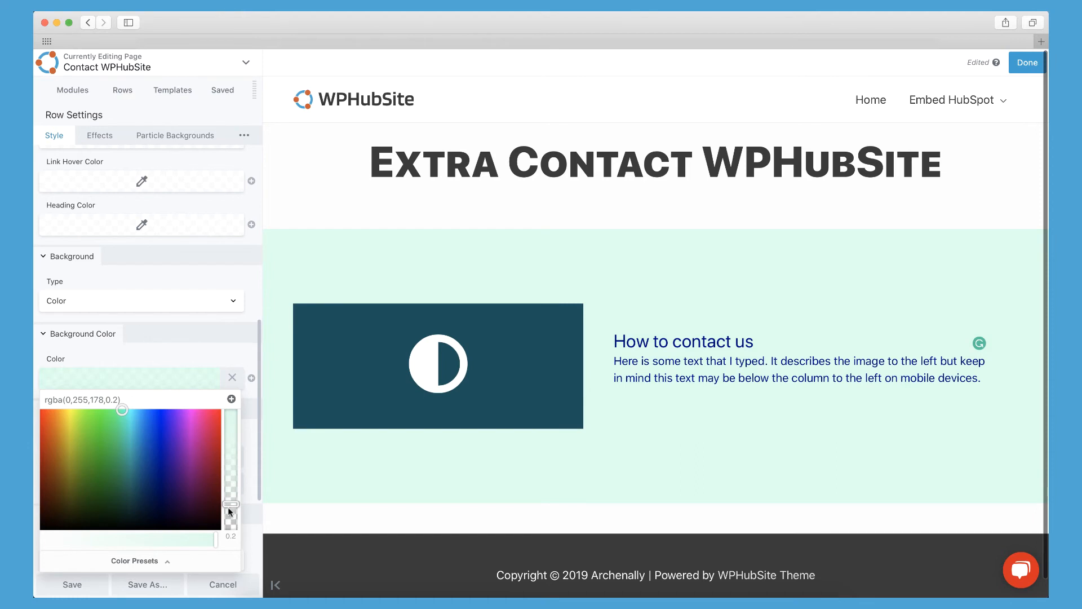
{"action": "left_click", "coordinate": [211, 357]}
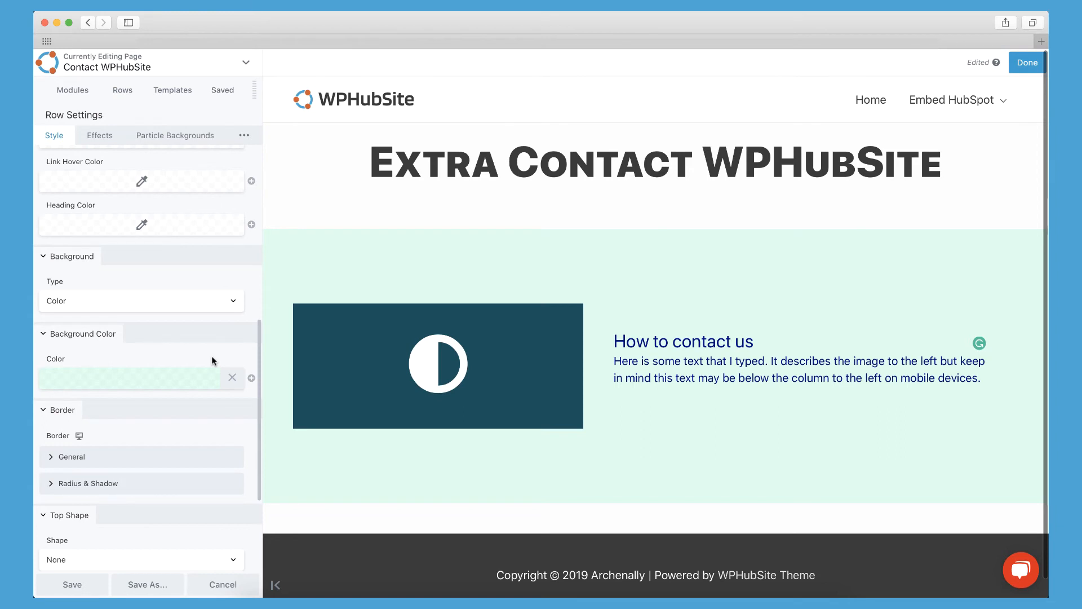
Step: Compare the two-column row's background at Fixed width, return the width to Full Width and save the row settings
{"action": "scroll", "coordinate": [211, 356], "scroll_direction": "down", "scroll_amount": 3}
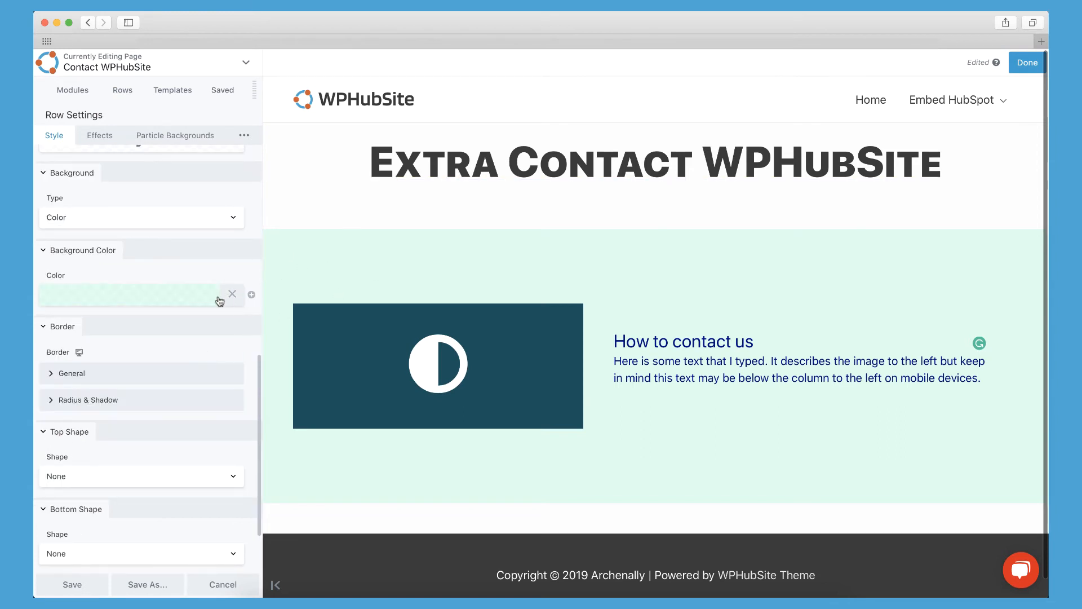
{"action": "scroll", "coordinate": [217, 304], "scroll_direction": "up", "scroll_amount": 10}
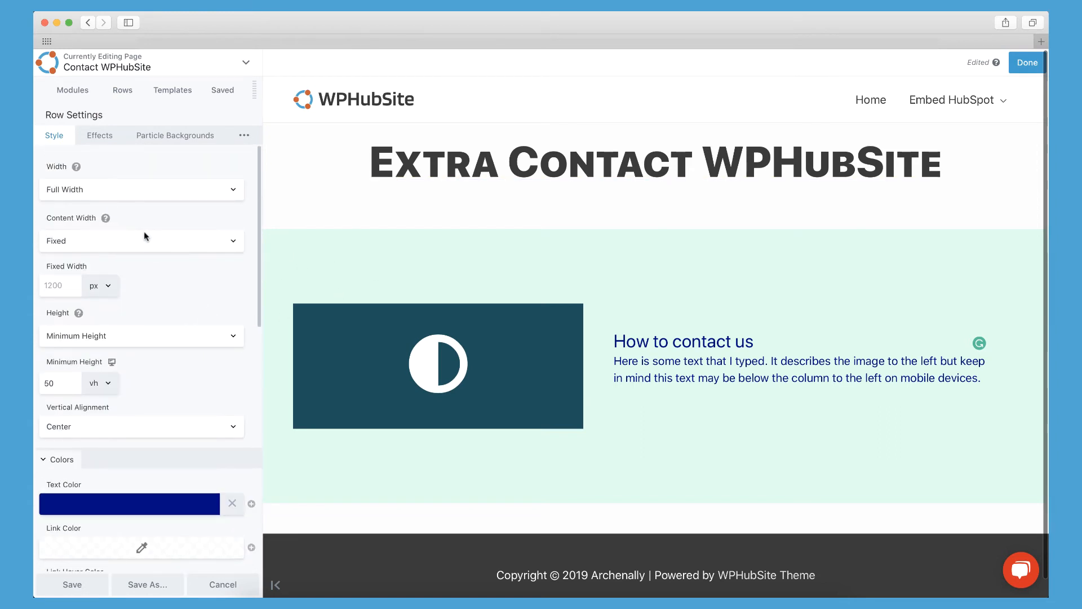
{"action": "left_click", "coordinate": [150, 191]}
{"action": "left_click", "coordinate": [150, 176]}
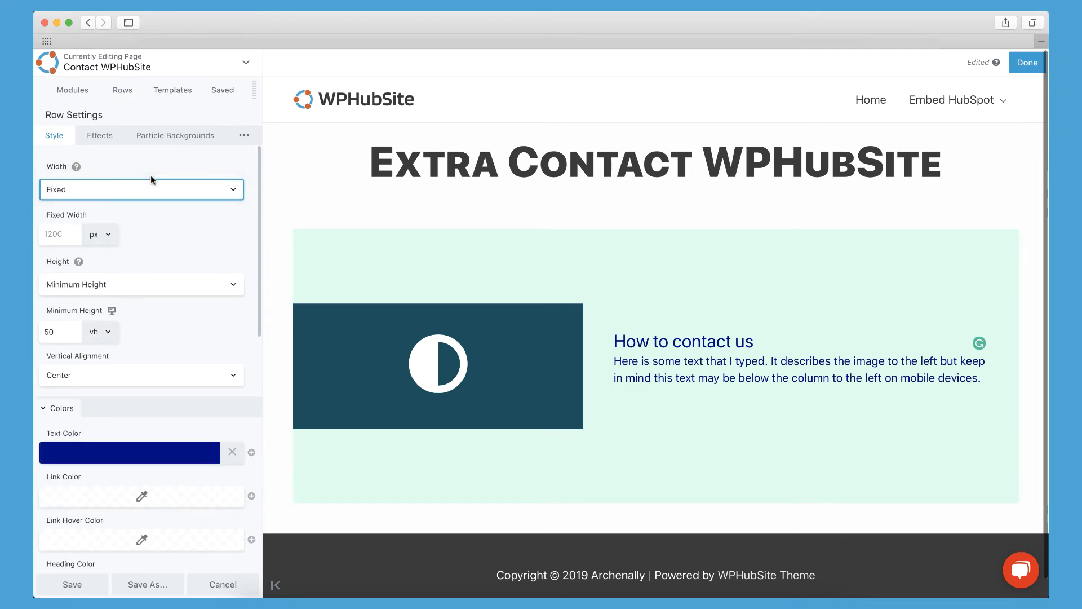
{"action": "mouse_move", "coordinate": [297, 239]}
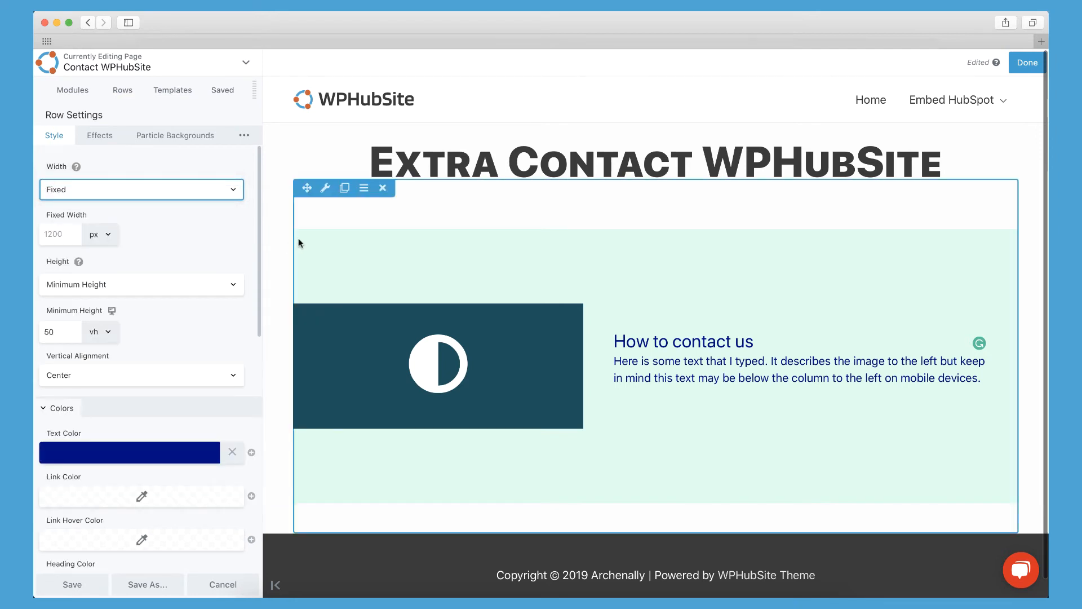
{"action": "left_click", "coordinate": [200, 192]}
{"action": "left_click", "coordinate": [198, 201]}
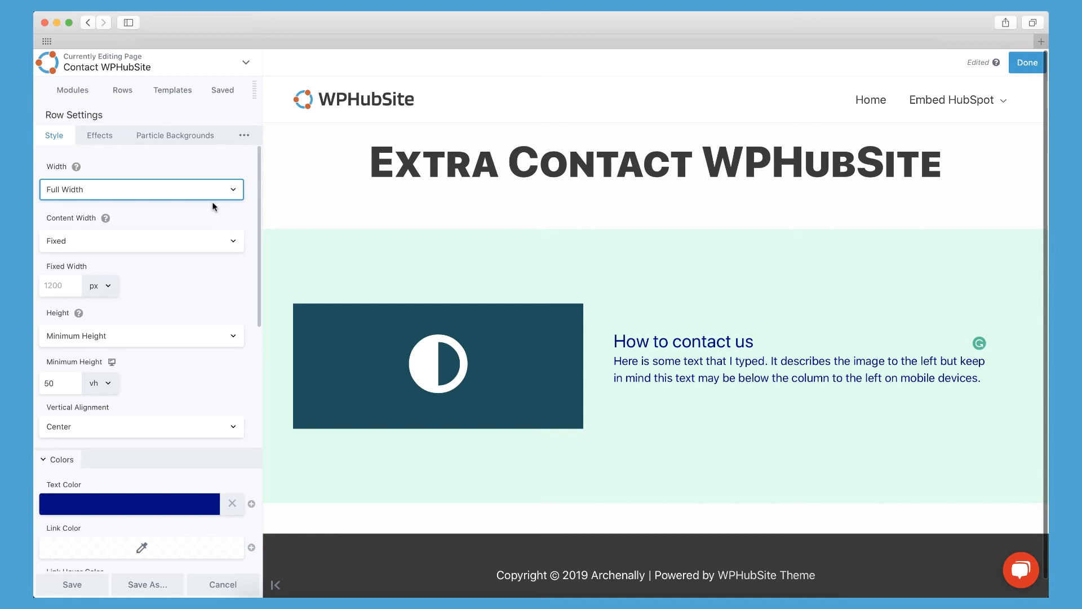
{"action": "left_click", "coordinate": [98, 584]}
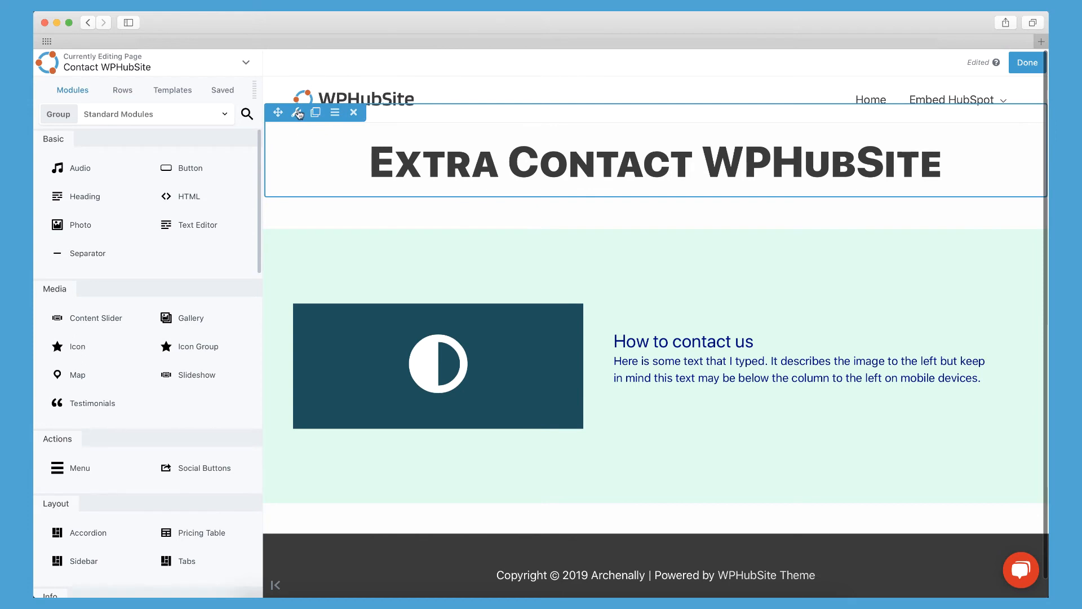
Step: Set the heading row's top padding to 50 px and save the row settings
{"action": "left_click", "coordinate": [296, 112]}
{"action": "left_click", "coordinate": [243, 135]}
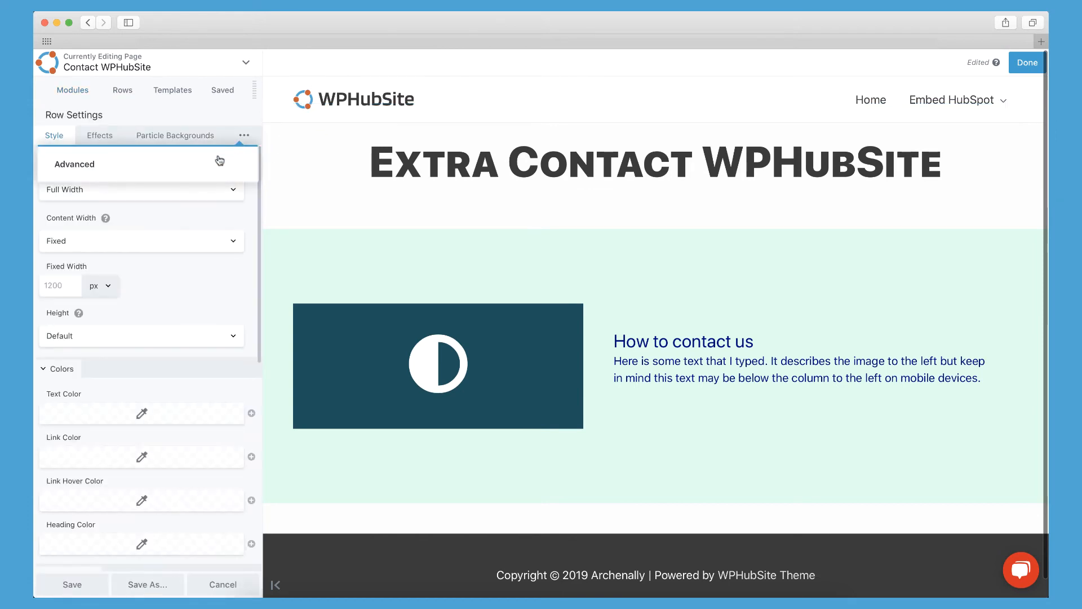
{"action": "left_click", "coordinate": [217, 161]}
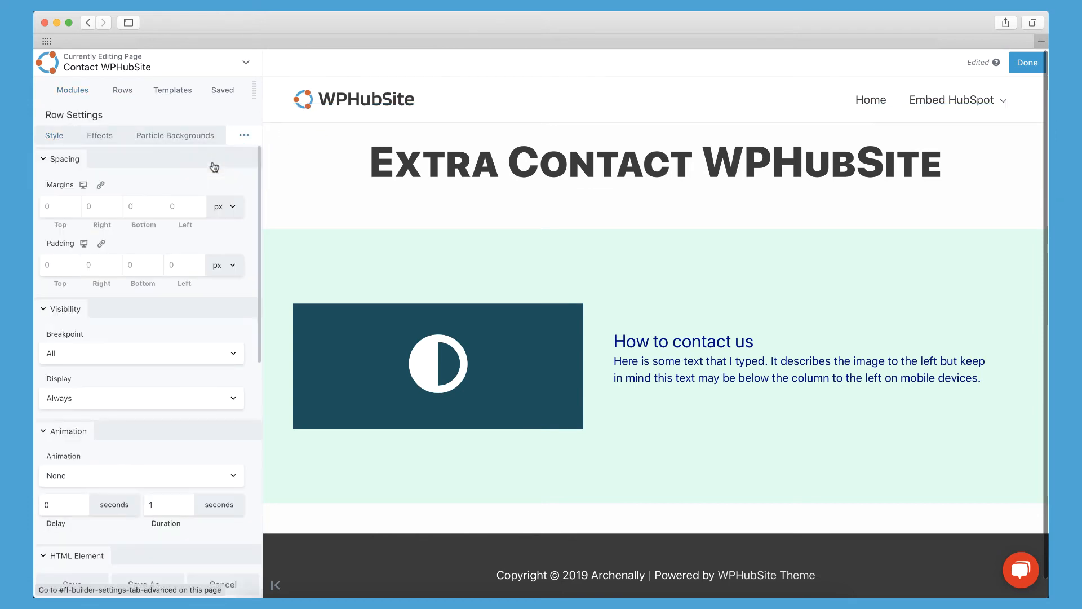
{"action": "left_click", "coordinate": [69, 261]}
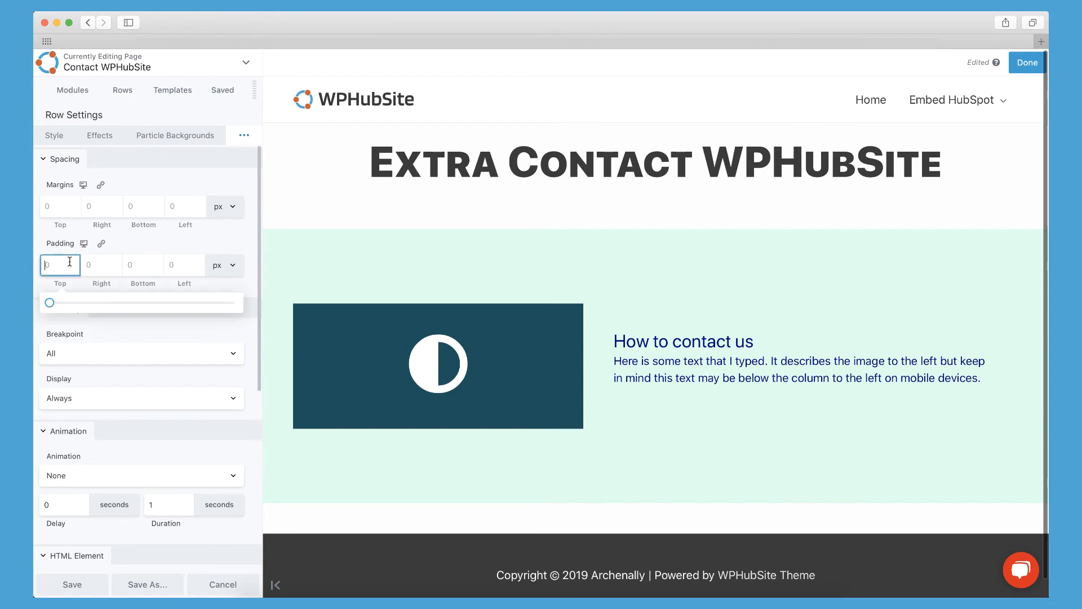
{"action": "type", "text": "50"}
{"action": "key", "text": "Tab"}
{"action": "key", "text": "Tab"}
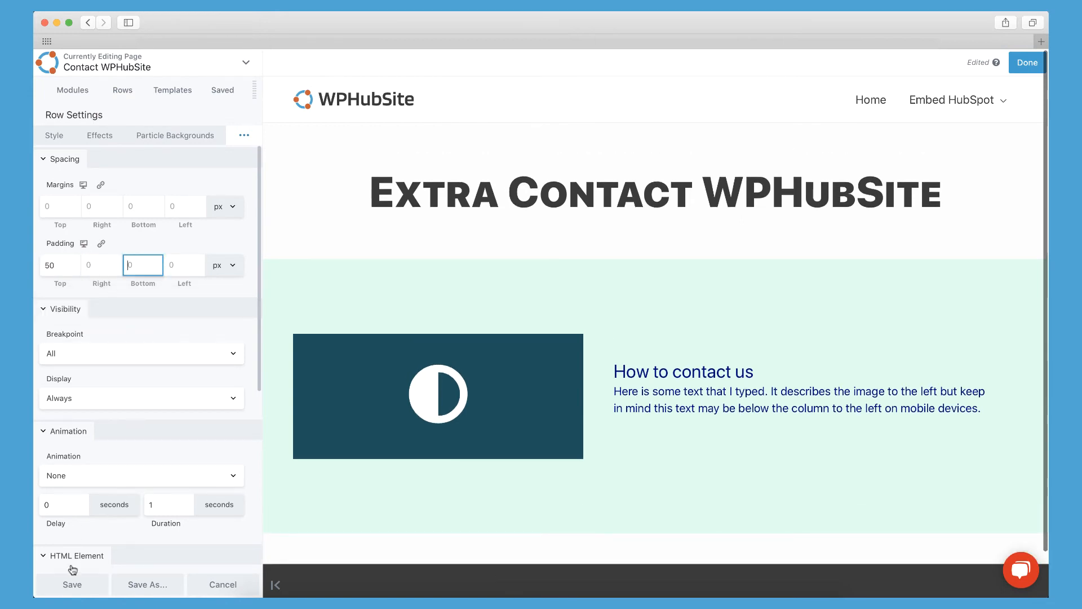
{"action": "left_click", "coordinate": [73, 585]}
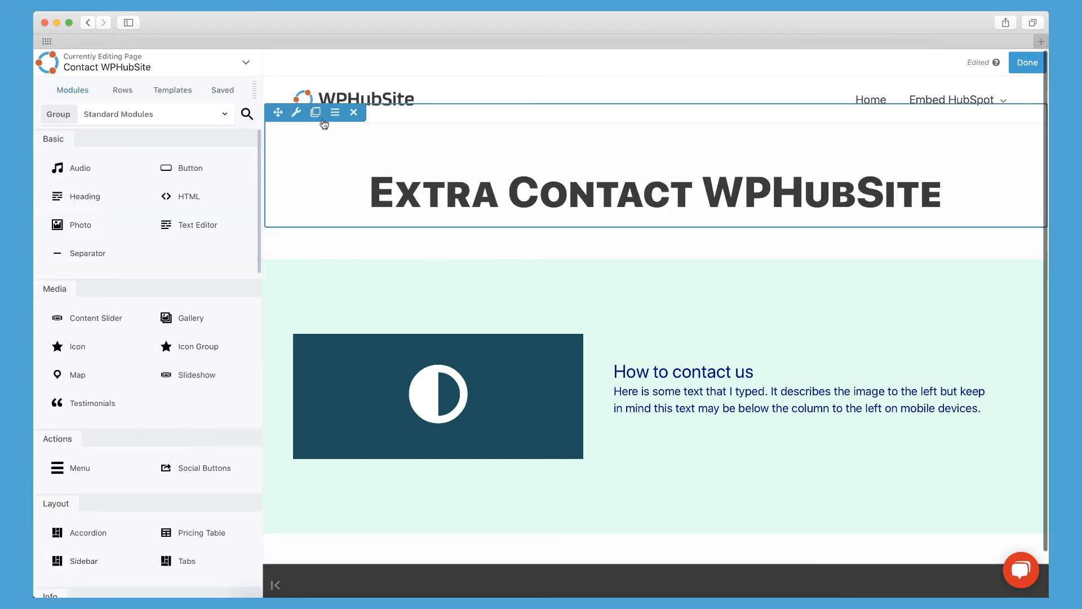
Step: Give the heading row a Color background in a medium dark blue
{"action": "left_click", "coordinate": [296, 112]}
{"action": "scroll", "coordinate": [152, 343], "scroll_direction": "down", "scroll_amount": 4}
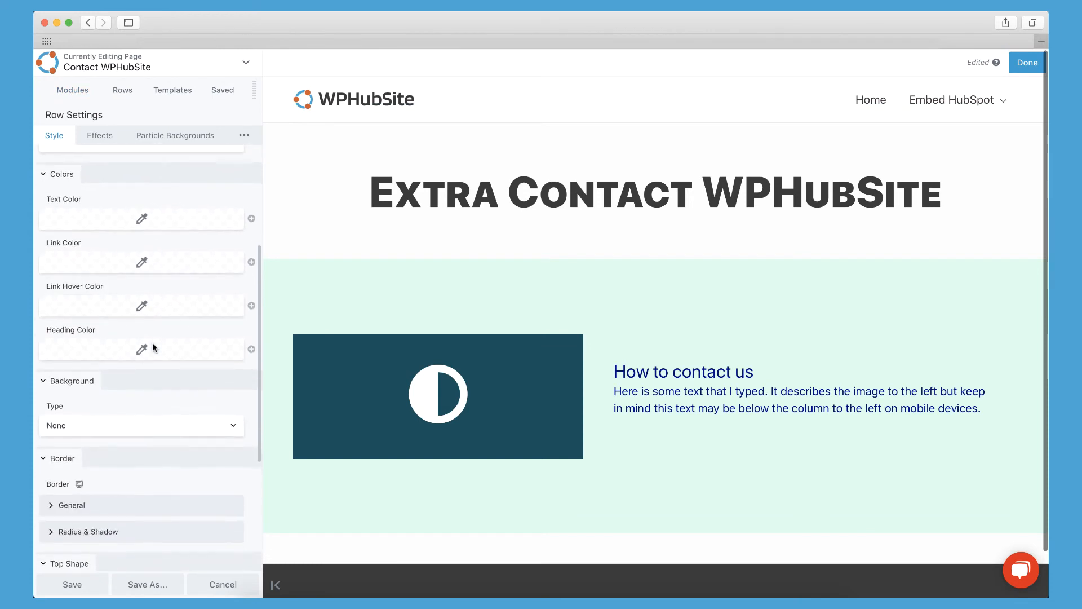
{"action": "left_click", "coordinate": [109, 429]}
{"action": "left_click", "coordinate": [107, 436]}
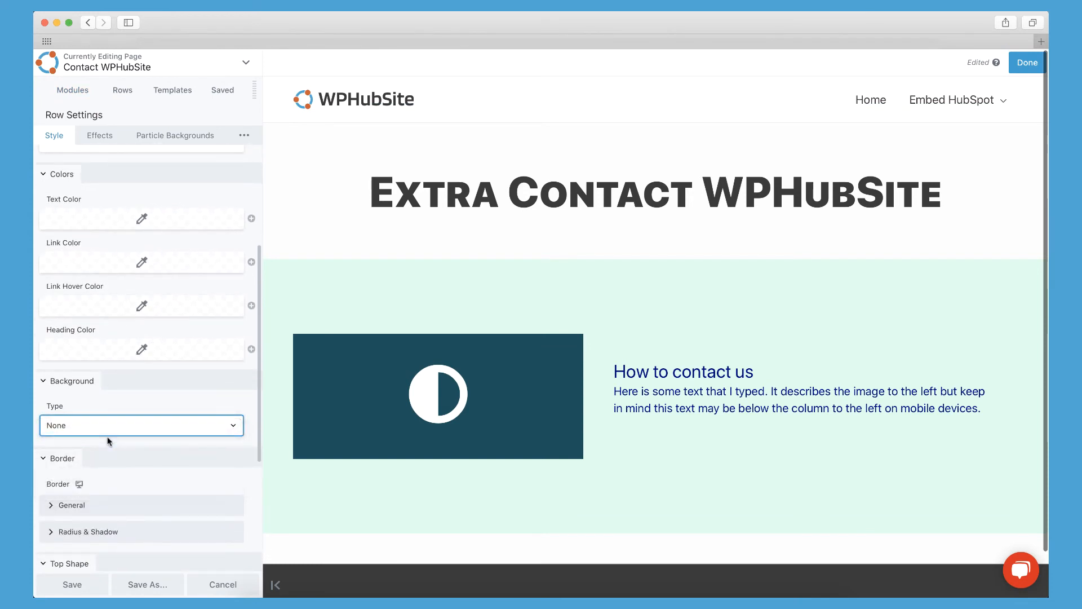
{"action": "left_click", "coordinate": [108, 505]}
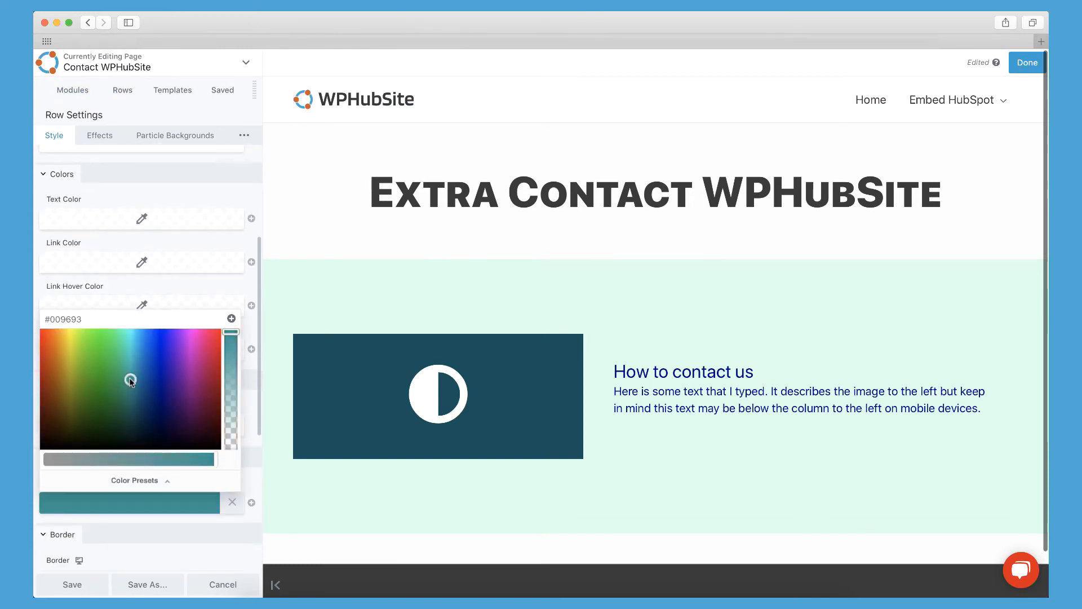
{"action": "left_click_drag", "start_coordinate": [130, 379], "coordinate": [179, 292]}
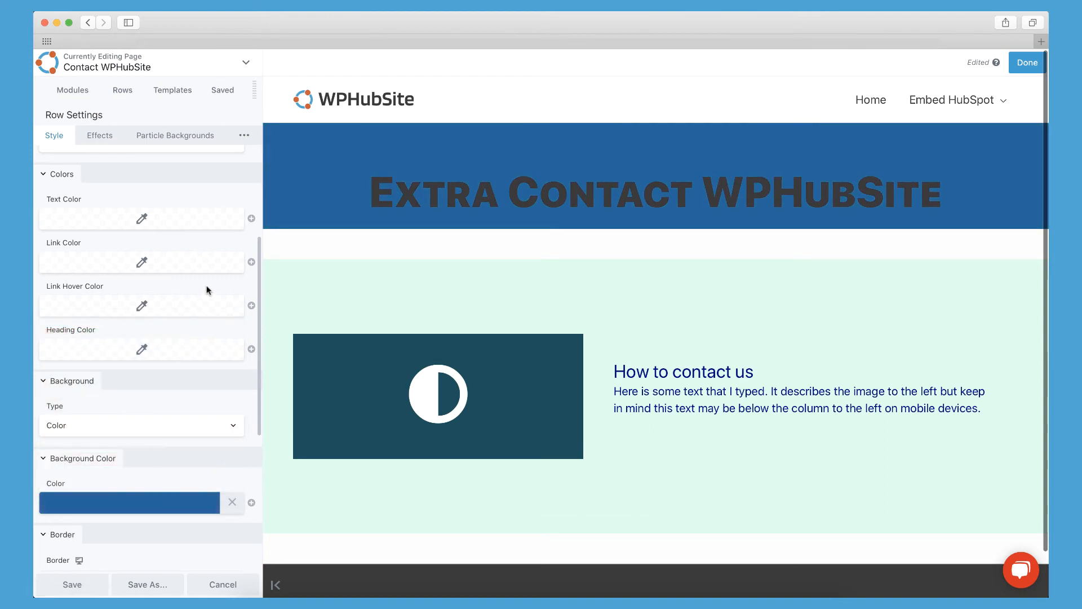
Step: Set the heading row's bottom padding to 50 px
{"action": "scroll", "coordinate": [208, 289], "scroll_direction": "up", "scroll_amount": 5}
{"action": "left_click", "coordinate": [244, 136]}
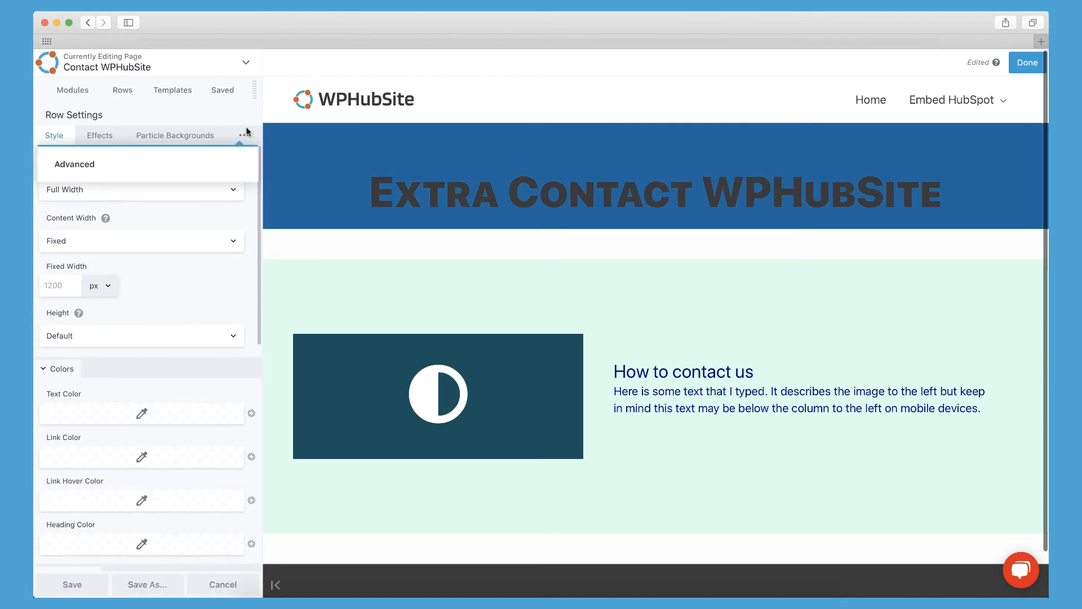
{"action": "left_click", "coordinate": [186, 159]}
{"action": "left_click", "coordinate": [76, 208]}
{"action": "left_click", "coordinate": [143, 265]}
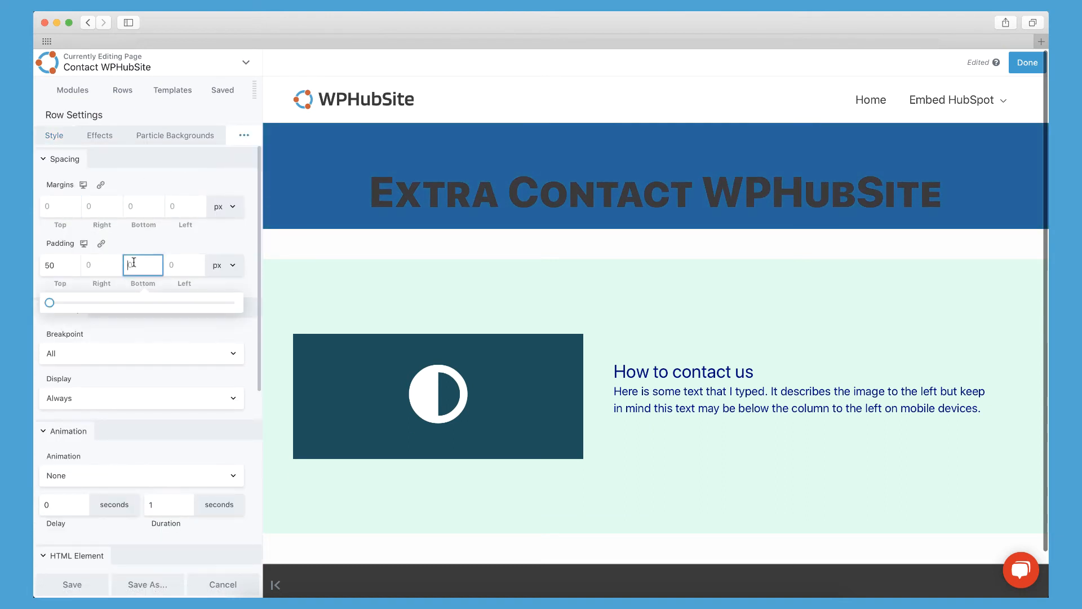
{"action": "type", "text": "50"}
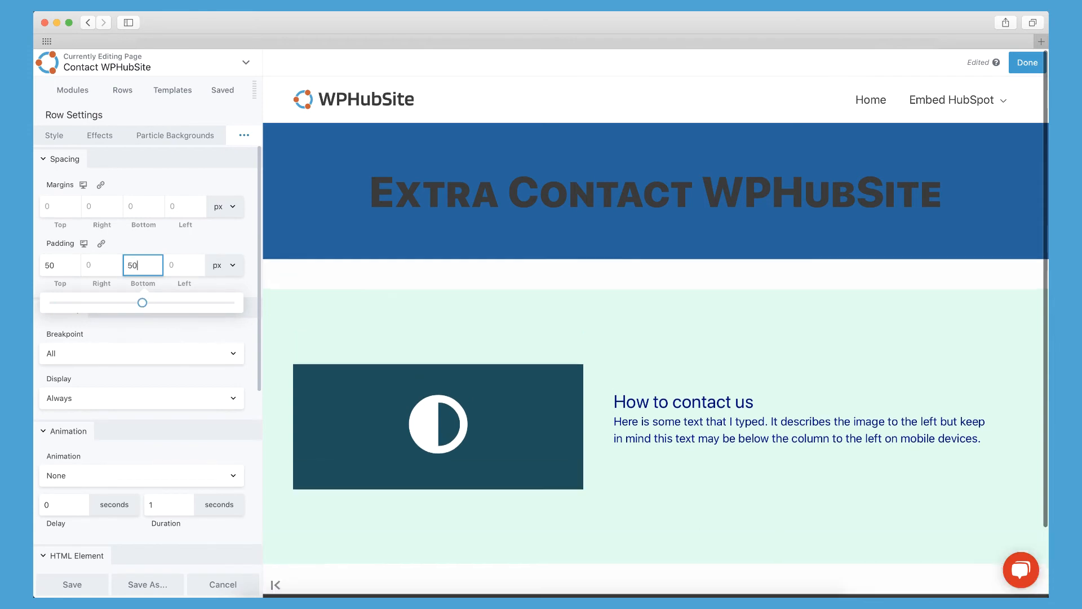
{"action": "left_click", "coordinate": [198, 244]}
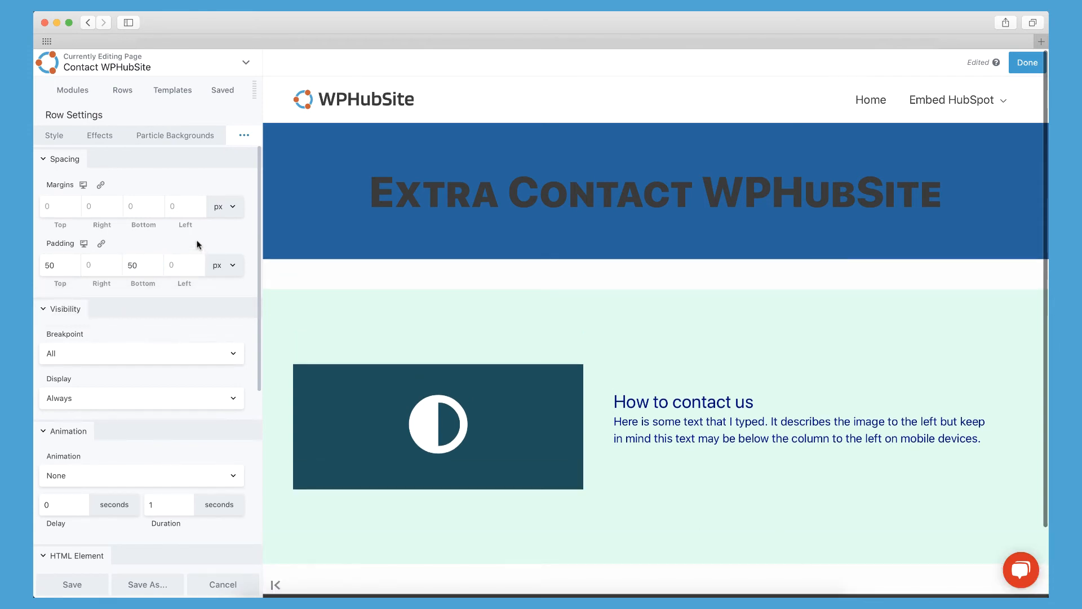
Step: Set the heading row's text color to white and save the row settings
{"action": "left_click", "coordinate": [63, 138]}
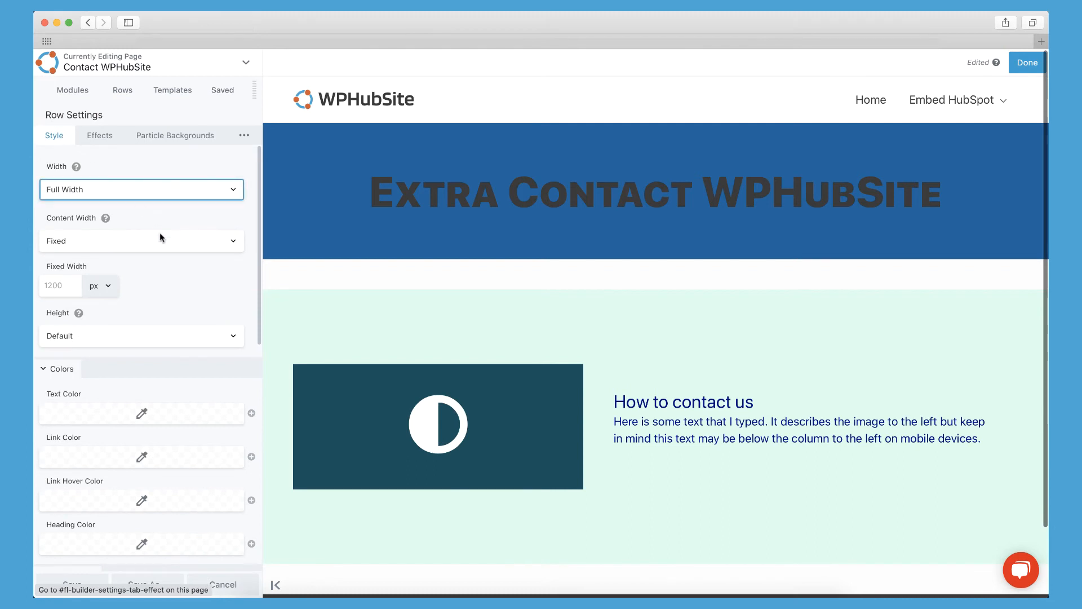
{"action": "scroll", "coordinate": [193, 287], "scroll_direction": "down", "scroll_amount": 2}
{"action": "scroll", "coordinate": [193, 288], "scroll_direction": "up", "scroll_amount": 2}
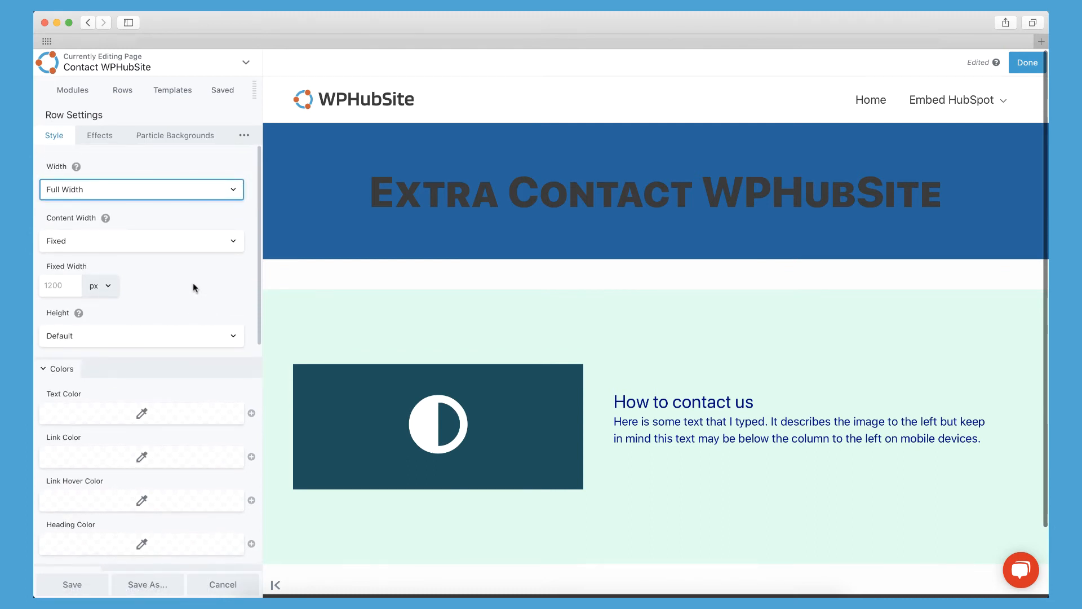
{"action": "left_click", "coordinate": [107, 408]}
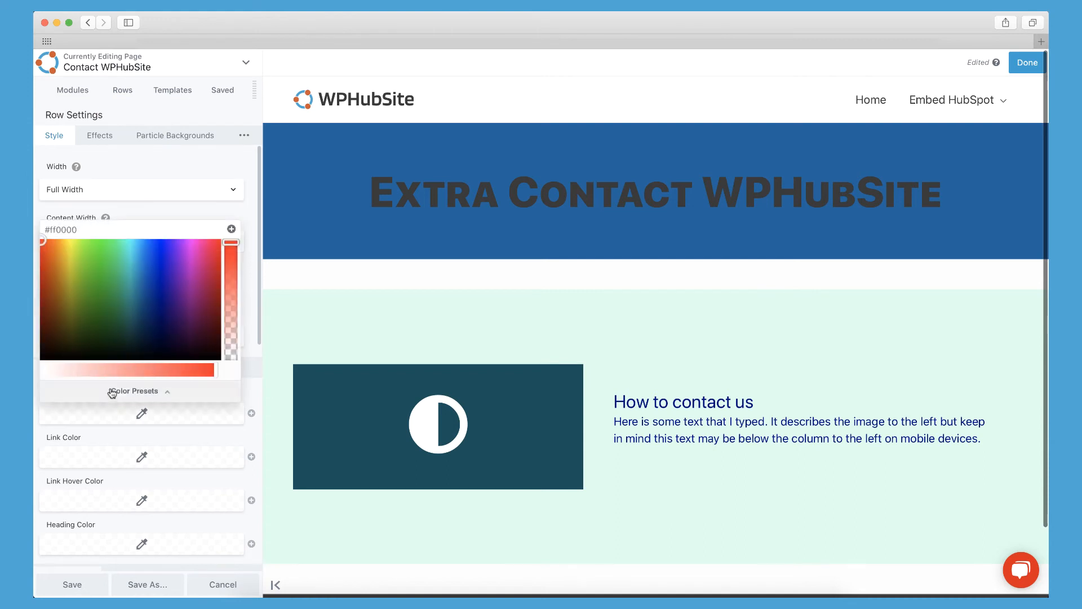
{"action": "left_click", "coordinate": [89, 372]}
{"action": "left_click_drag", "start_coordinate": [89, 372], "coordinate": [37, 370]}
{"action": "left_click", "coordinate": [227, 218]}
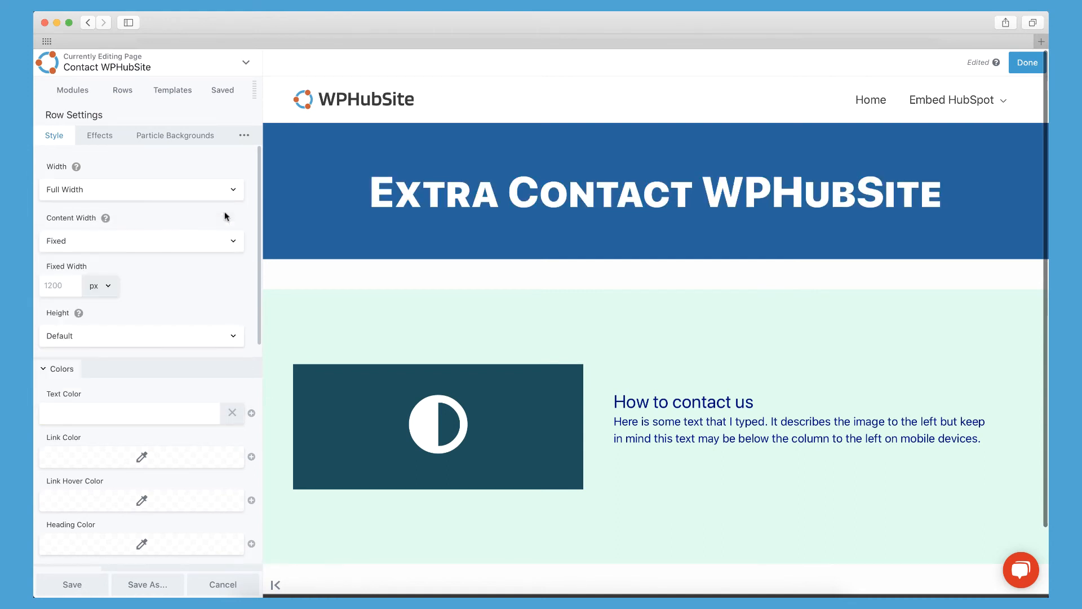
{"action": "left_click", "coordinate": [95, 581]}
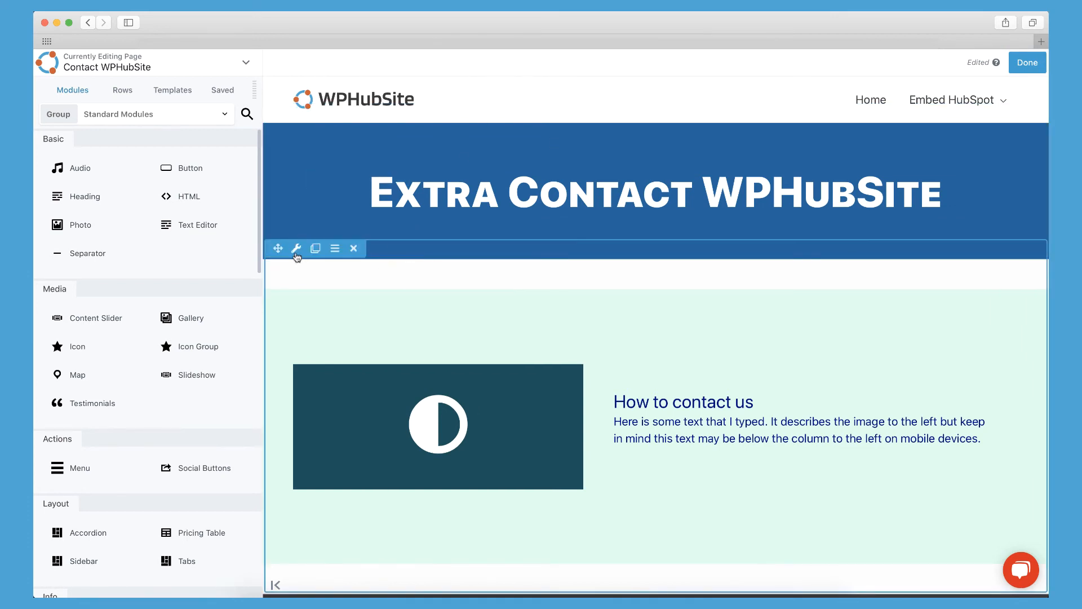
Step: Clear the top margin of the two-column row in its advanced spacing settings
{"action": "left_click", "coordinate": [296, 251]}
{"action": "mouse_move", "coordinate": [244, 135]}
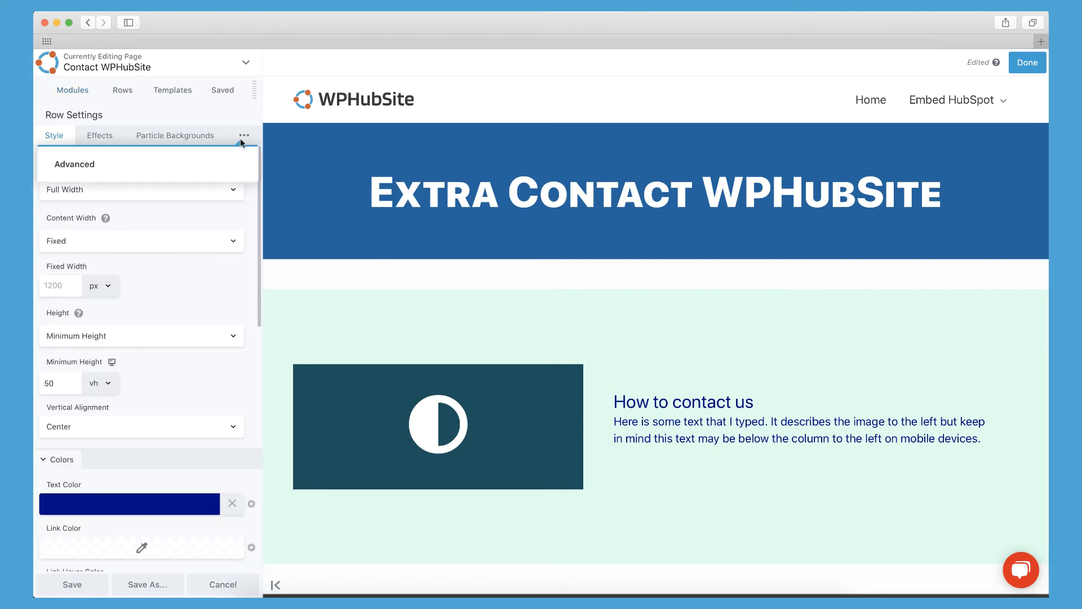
{"action": "left_click", "coordinate": [227, 163]}
{"action": "double_click", "coordinate": [63, 203]}
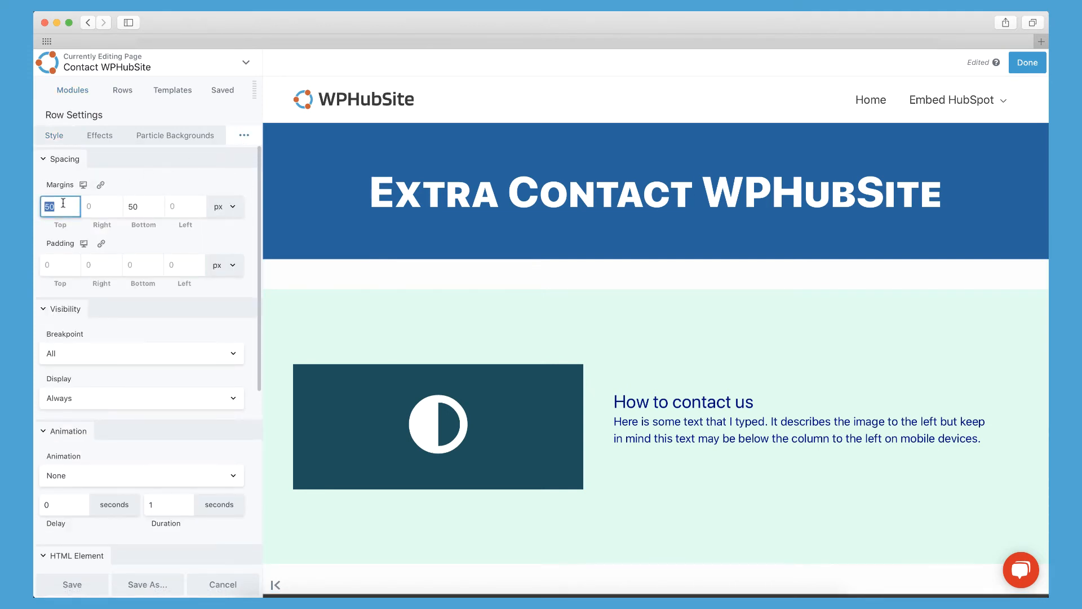
{"action": "key", "text": "BackSpace"}
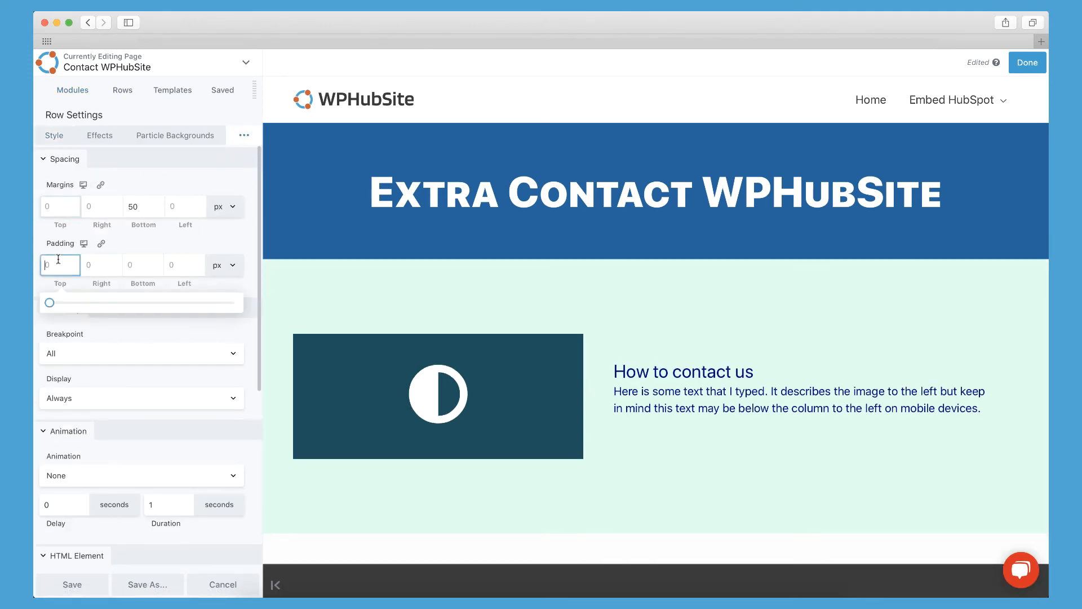
Step: Clear the bottom margin of the two-column row
{"action": "left_click", "coordinate": [58, 261]}
{"action": "double_click", "coordinate": [134, 200]}
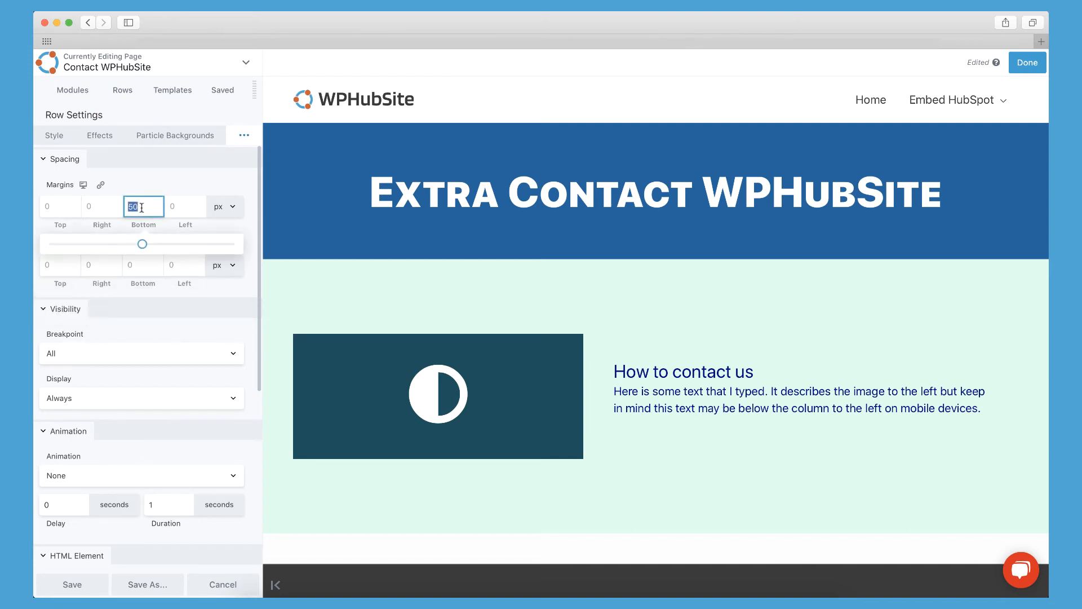
{"action": "key", "text": "BackSpace"}
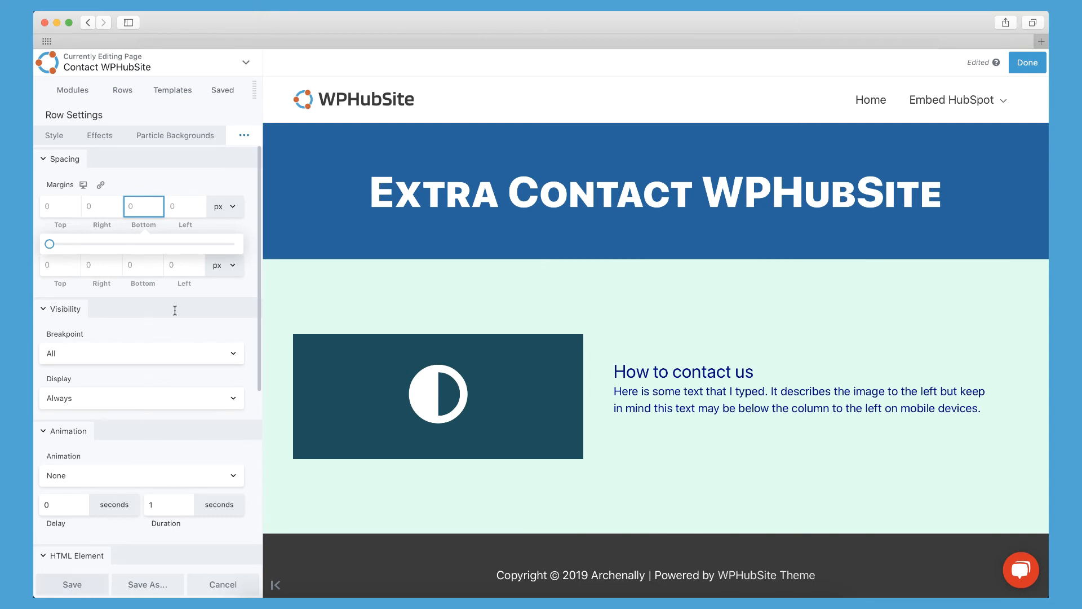
Step: Set the two-column row's top and bottom padding to 50 px and save the row settings
{"action": "left_click", "coordinate": [52, 271]}
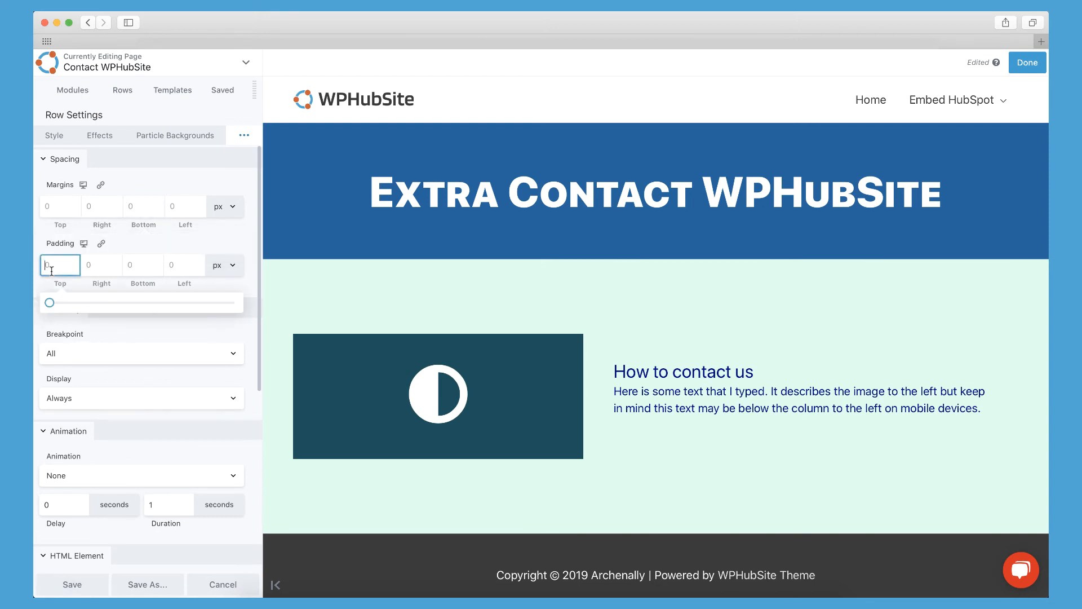
{"action": "type", "text": "50"}
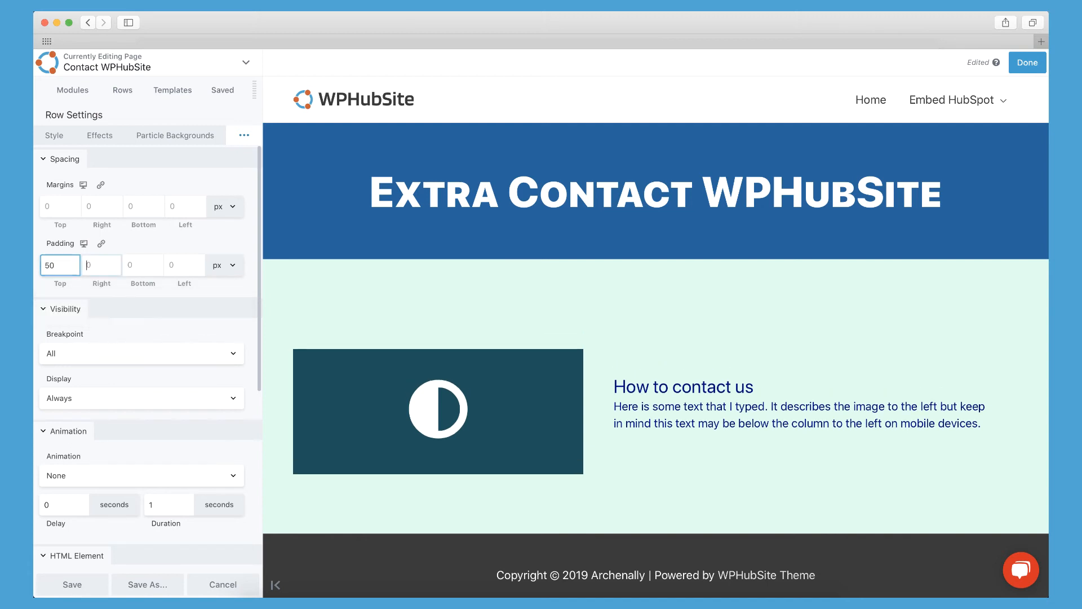
{"action": "left_click", "coordinate": [142, 265]}
{"action": "type", "text": "50"}
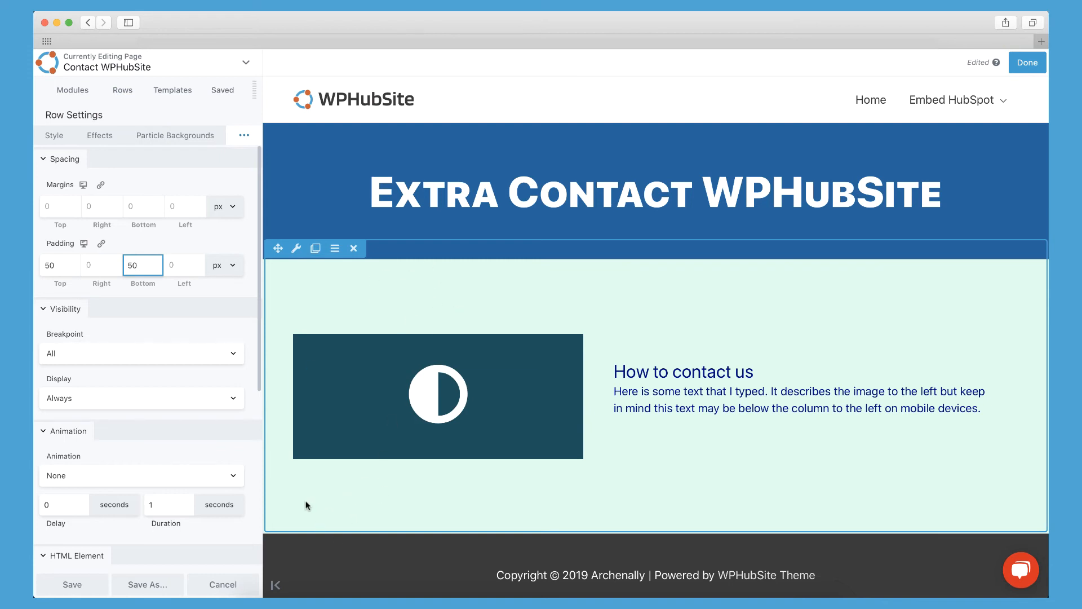
{"action": "left_click", "coordinate": [72, 584]}
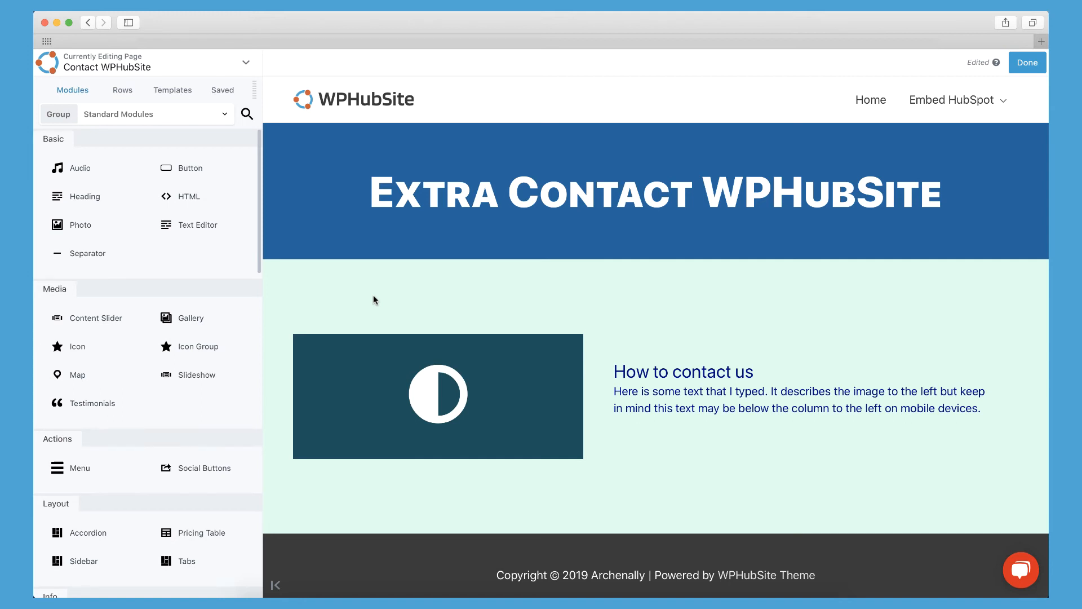
Step: Add a four-column layout beneath the image and text in the mint row, and nest a two-column layout in its first column
{"action": "mouse_move", "coordinate": [372, 295]}
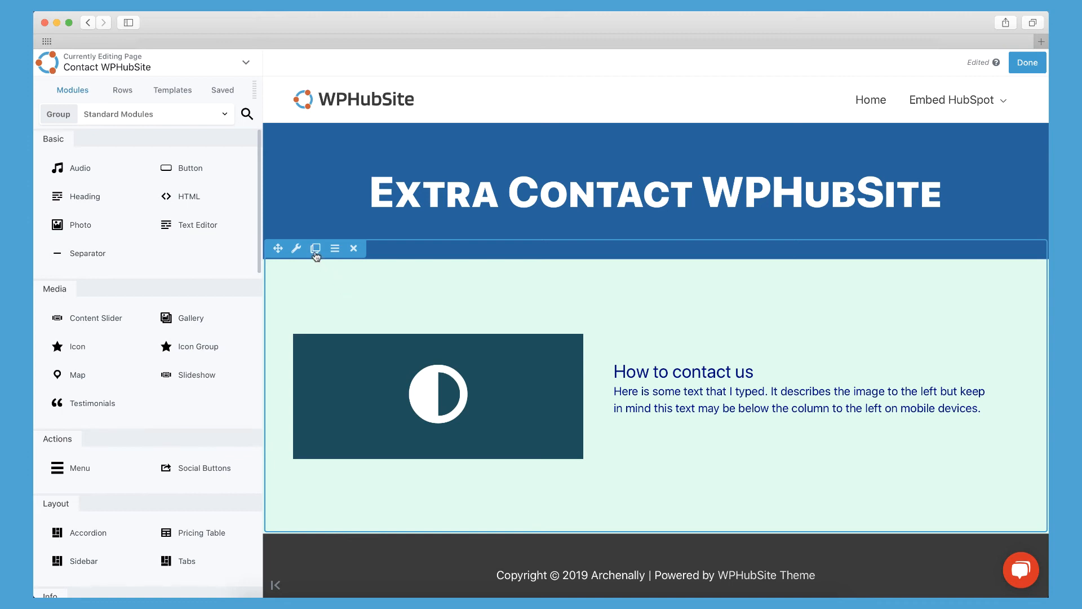
{"action": "mouse_move", "coordinate": [334, 255]}
{"action": "scroll", "coordinate": [186, 347], "scroll_direction": "down", "scroll_amount": 4}
{"action": "scroll", "coordinate": [186, 347], "scroll_direction": "down", "scroll_amount": 5}
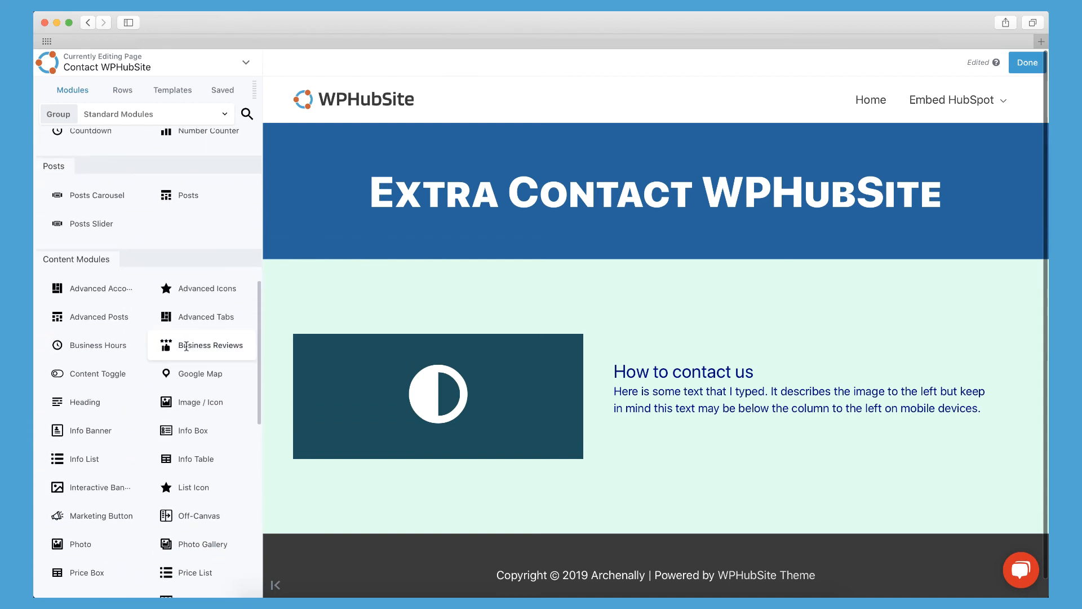
{"action": "scroll", "coordinate": [187, 346], "scroll_direction": "down", "scroll_amount": 1}
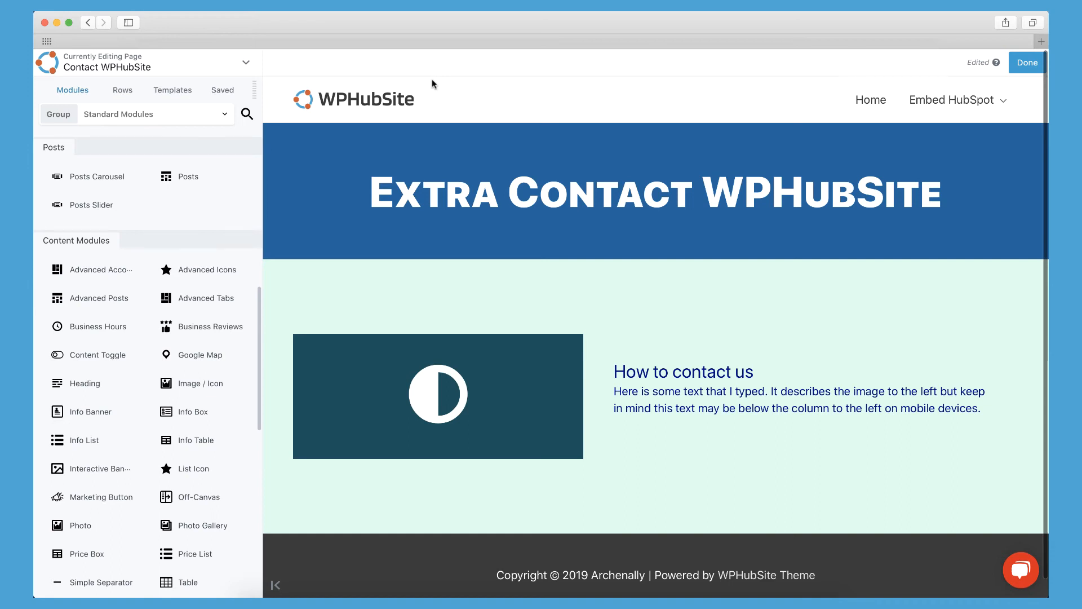
{"action": "scroll", "coordinate": [316, 180], "scroll_direction": "down", "scroll_amount": 1}
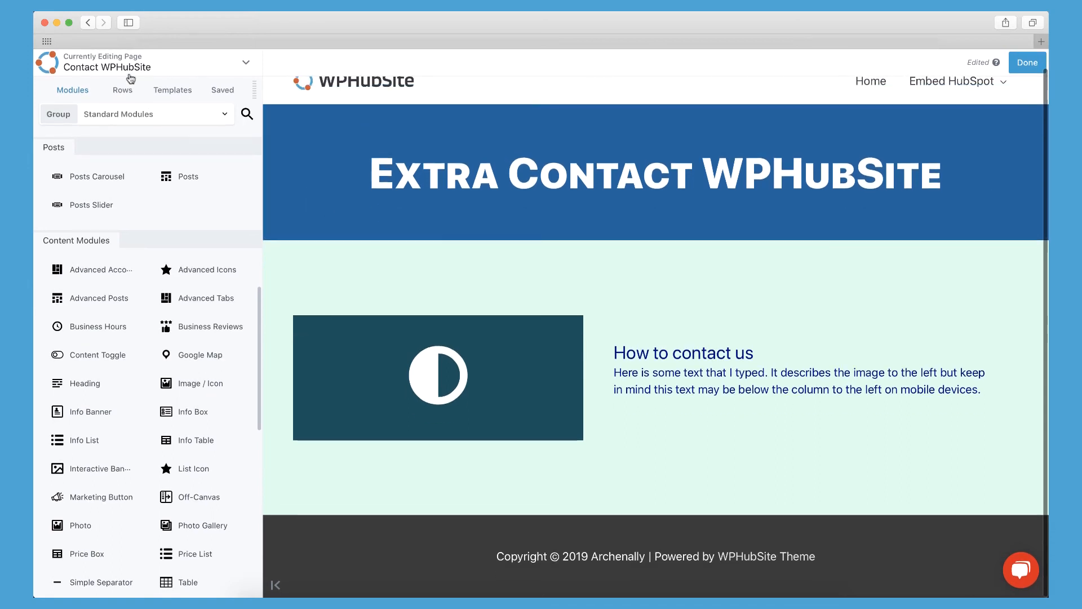
{"action": "left_click", "coordinate": [121, 89]}
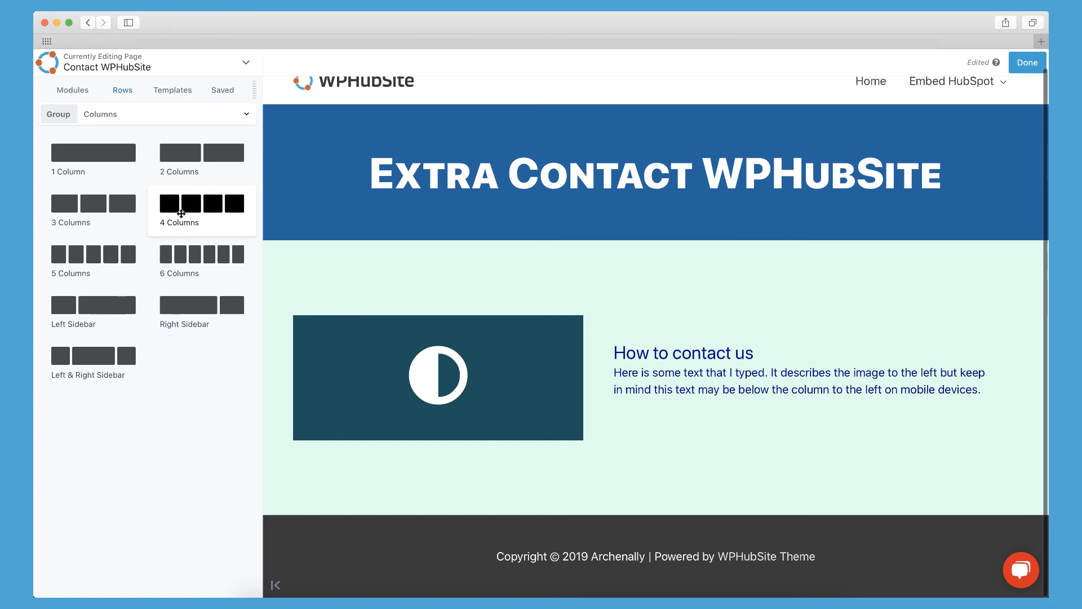
{"action": "left_click_drag", "start_coordinate": [181, 209], "coordinate": [477, 444]}
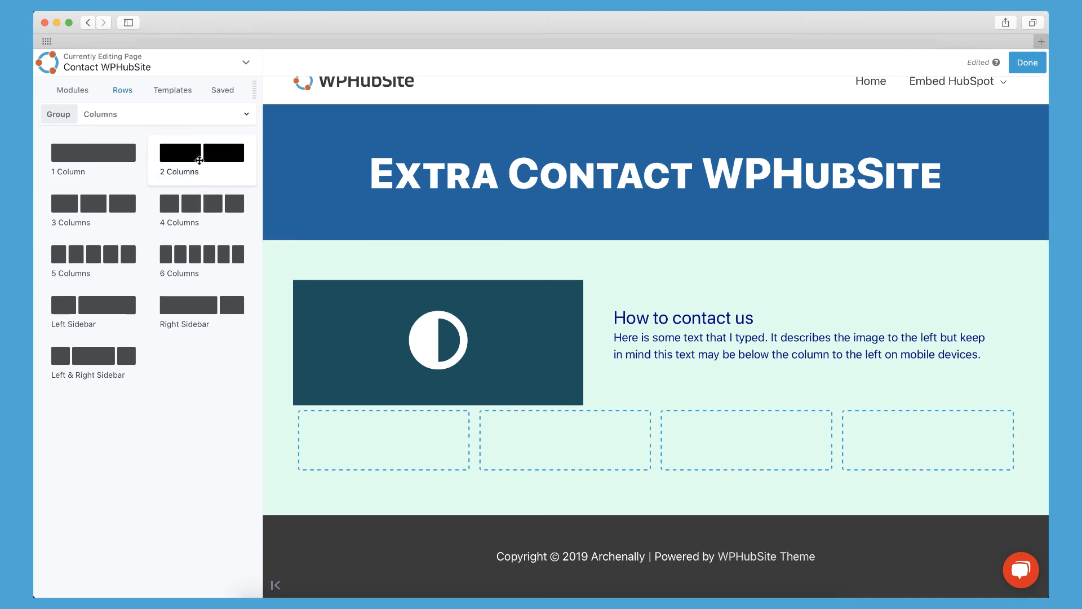
{"action": "left_click_drag", "start_coordinate": [199, 158], "coordinate": [334, 576]}
{"action": "scroll", "coordinate": [389, 411], "scroll_direction": "down", "scroll_amount": 2}
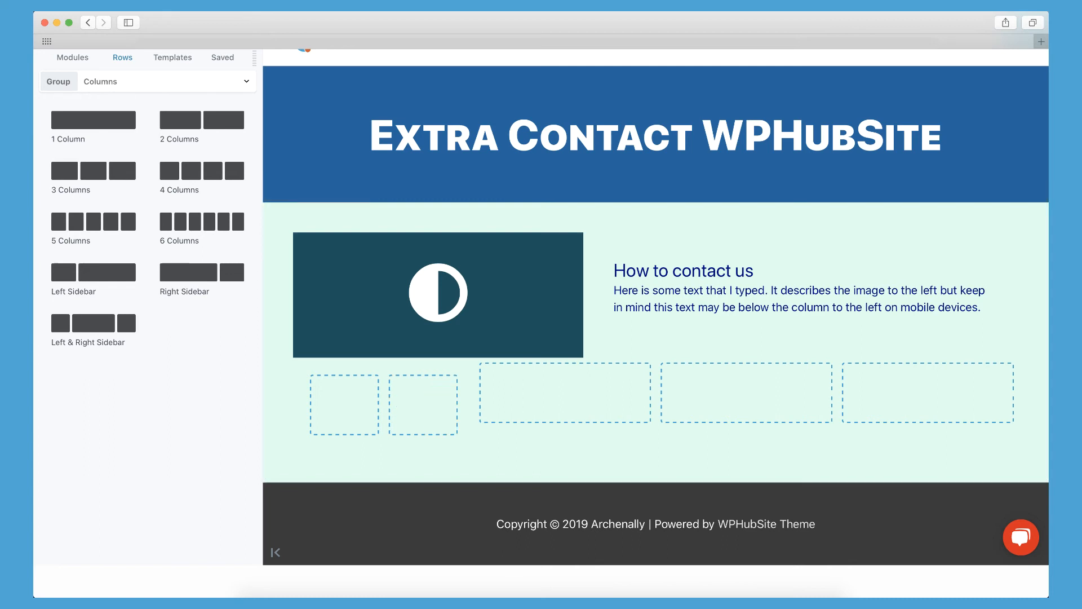
Step: Add an Icon module with a left arrow above the nested two columns and finish editing the page
{"action": "left_click", "coordinate": [88, 60]}
{"action": "left_click_drag", "start_coordinate": [73, 346], "coordinate": [378, 364]}
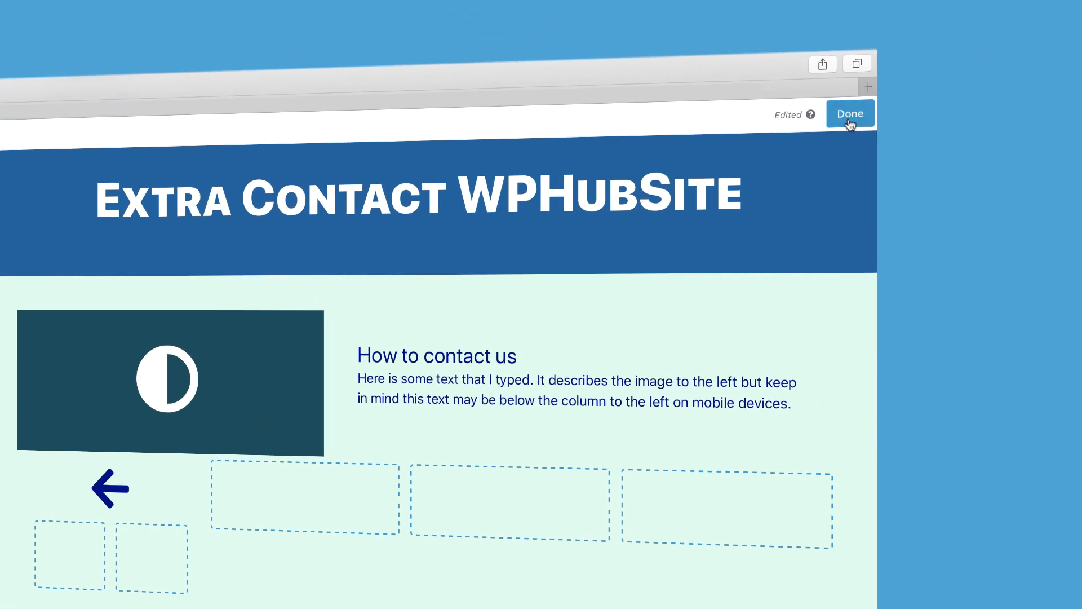
{"action": "left_click", "coordinate": [1026, 63]}
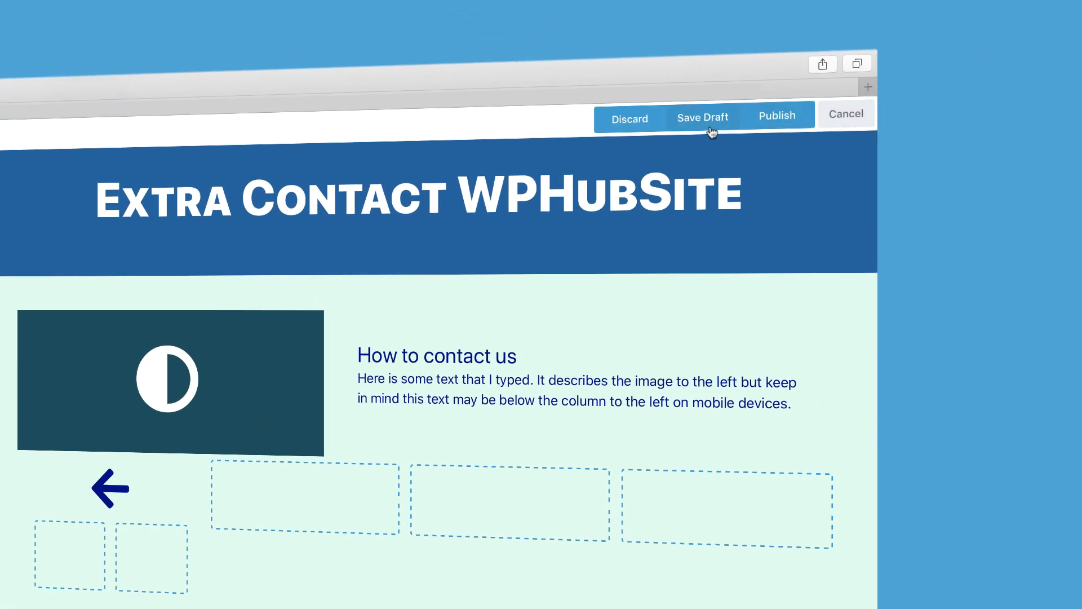
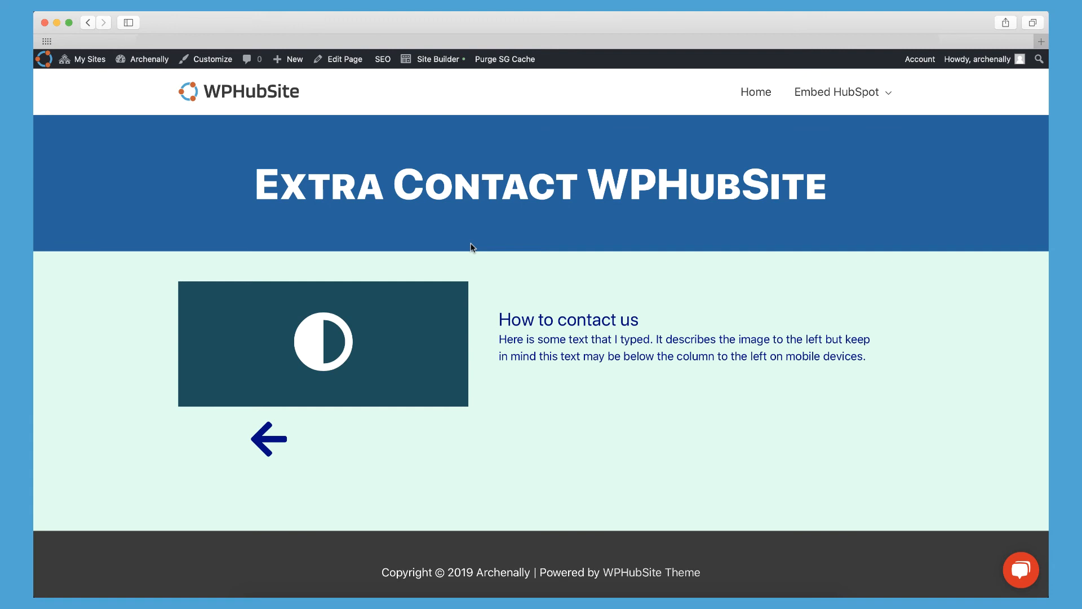
Step: Create a new page titled "Block Editor" and save it as a draft
{"action": "mouse_move", "coordinate": [293, 62]}
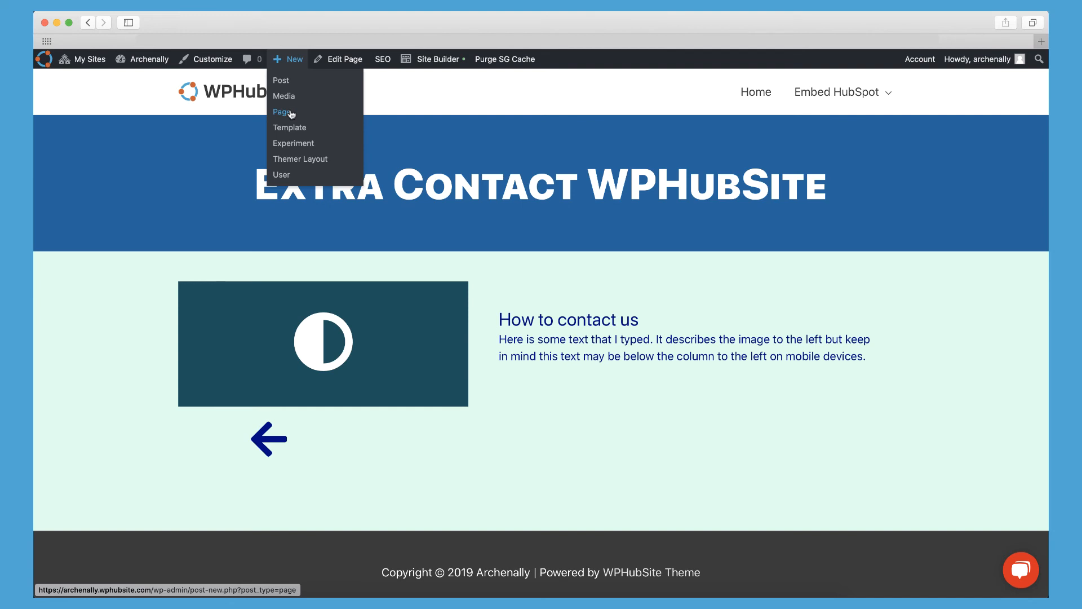
{"action": "left_click", "coordinate": [291, 114]}
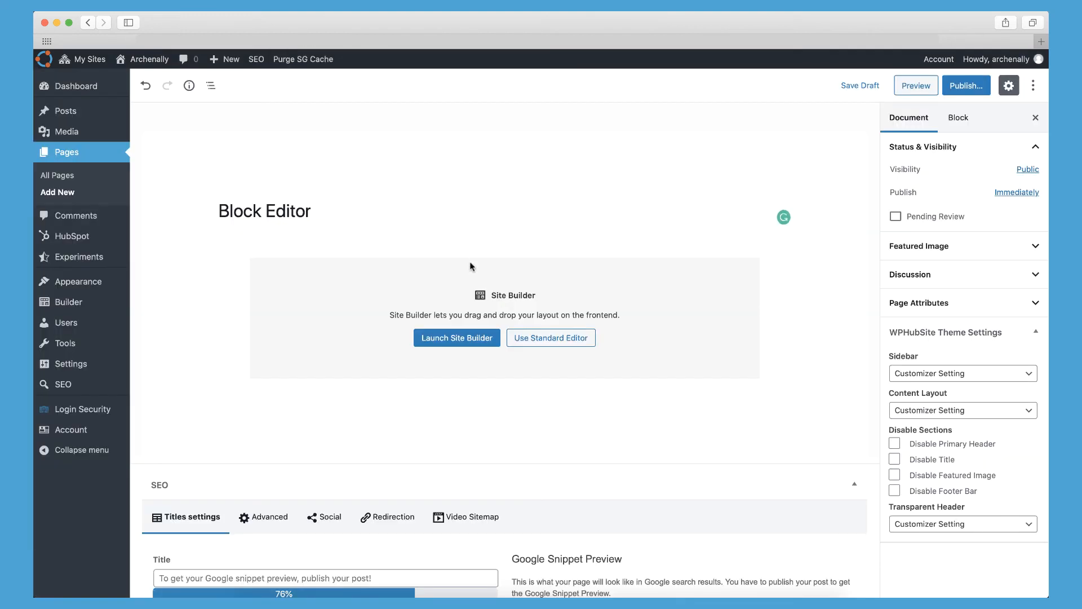
{"action": "left_click", "coordinate": [415, 215]}
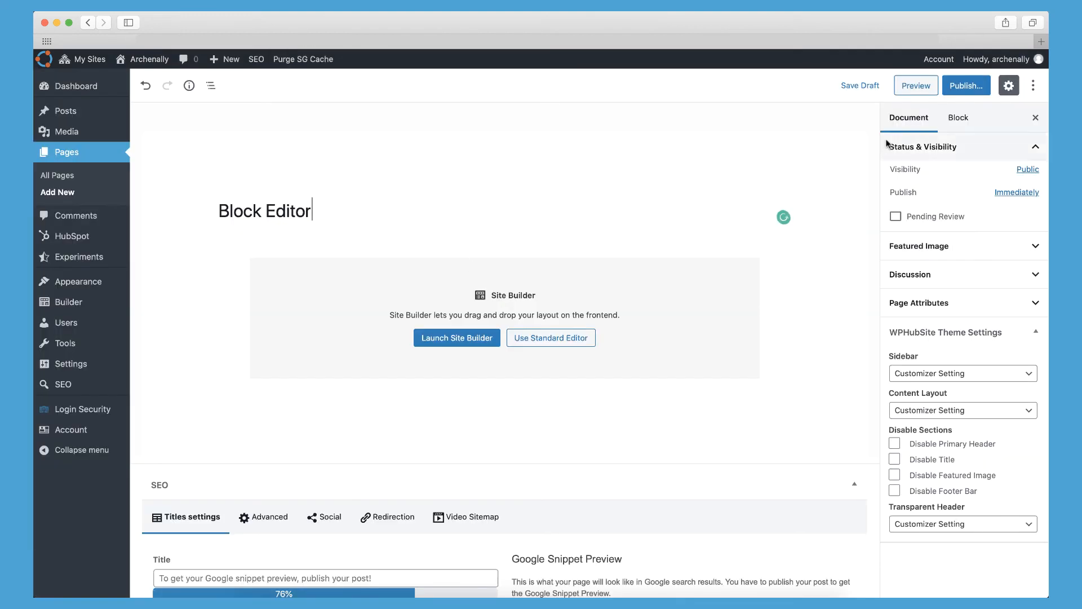
{"action": "left_click", "coordinate": [871, 91]}
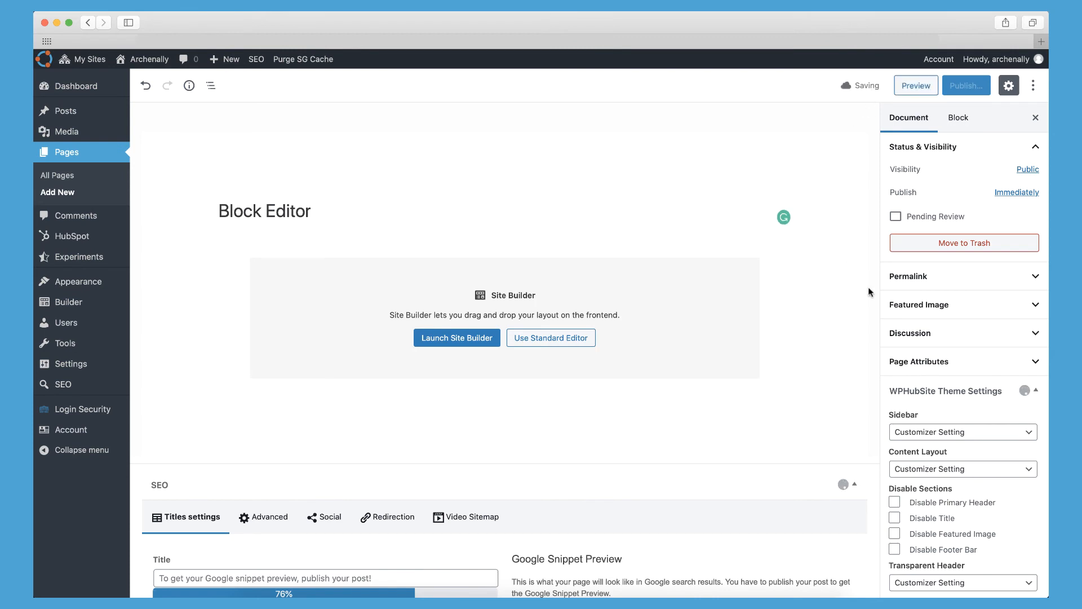
Step: Shorten the page's URL slug to "block" and save the draft
{"action": "left_click", "coordinate": [914, 277]}
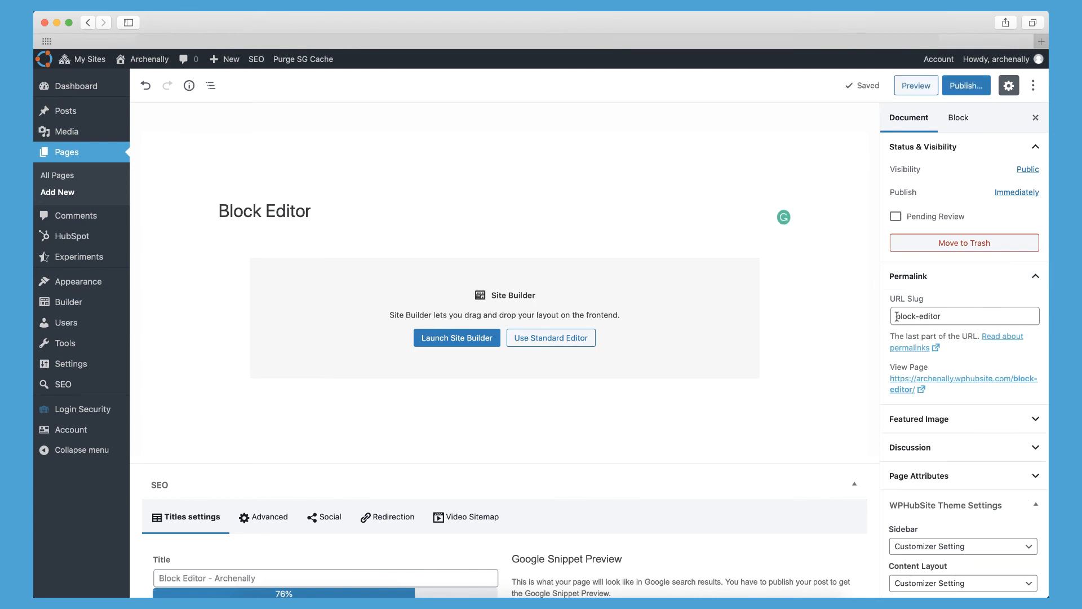
{"action": "double_click", "coordinate": [930, 316]}
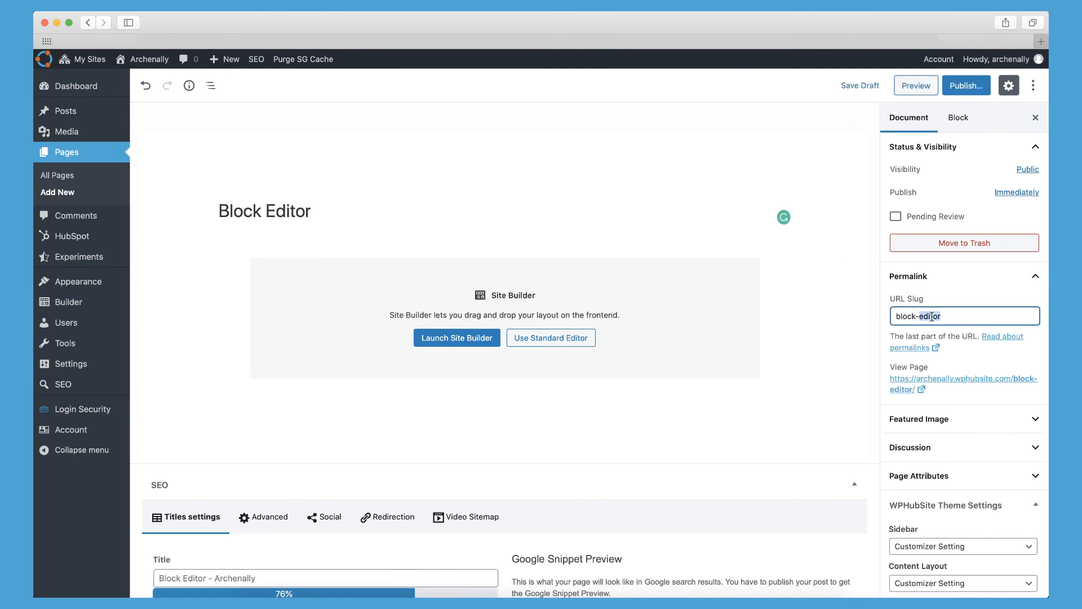
{"action": "key", "text": "BackSpace"}
{"action": "key", "text": "BackSpace"}
{"action": "left_click", "coordinate": [864, 85]}
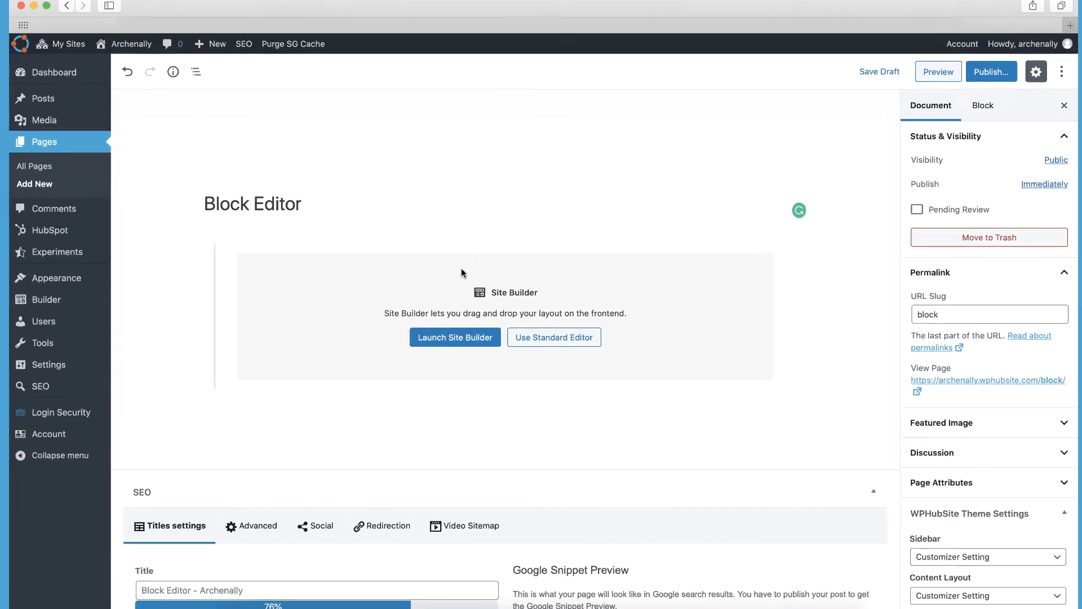
Step: Switch the page to the standard editor and write "Start typing." as its first paragraph
{"action": "left_click", "coordinate": [558, 335]}
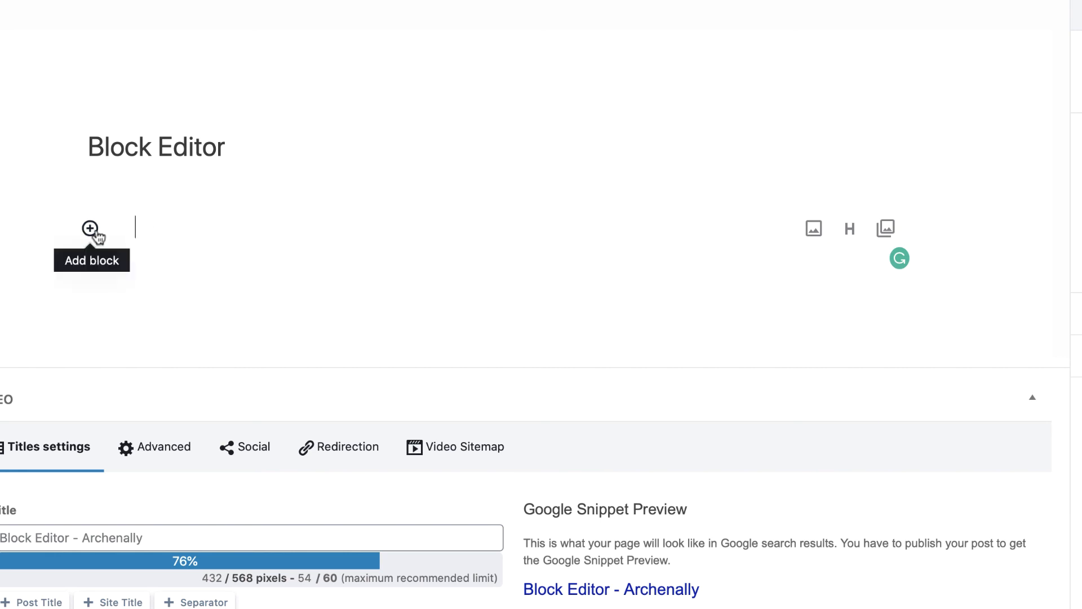
{"action": "type", "text": "Start typing."}
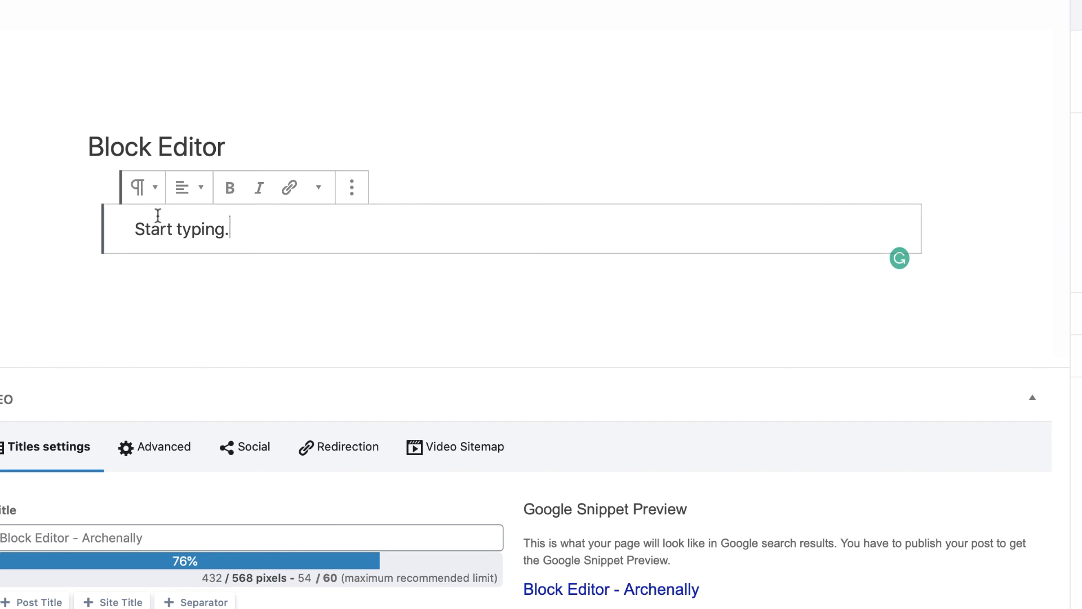
Step: Transform the "Start typing." paragraph into a heading and back into a paragraph
{"action": "left_click", "coordinate": [153, 193]}
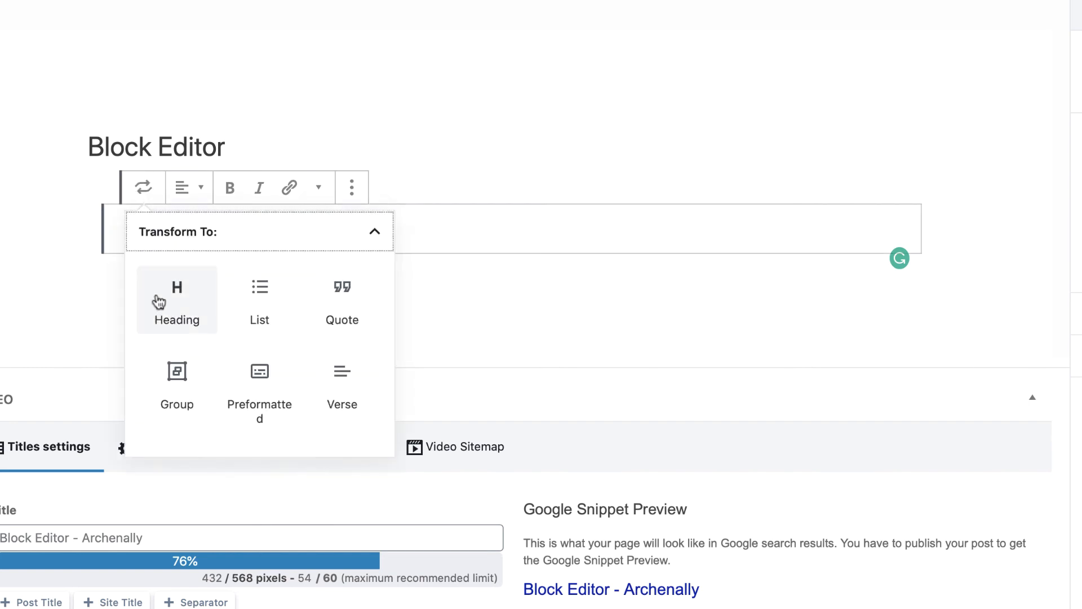
{"action": "left_click", "coordinate": [158, 299]}
{"action": "left_click", "coordinate": [149, 193]}
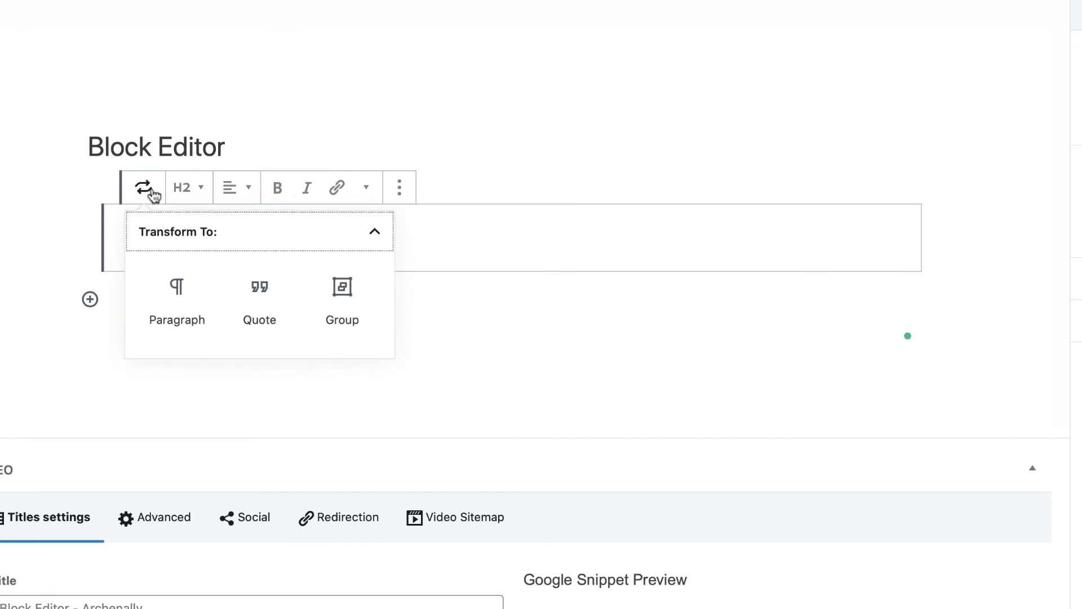
{"action": "left_click", "coordinate": [156, 291]}
{"action": "left_click", "coordinate": [145, 188]}
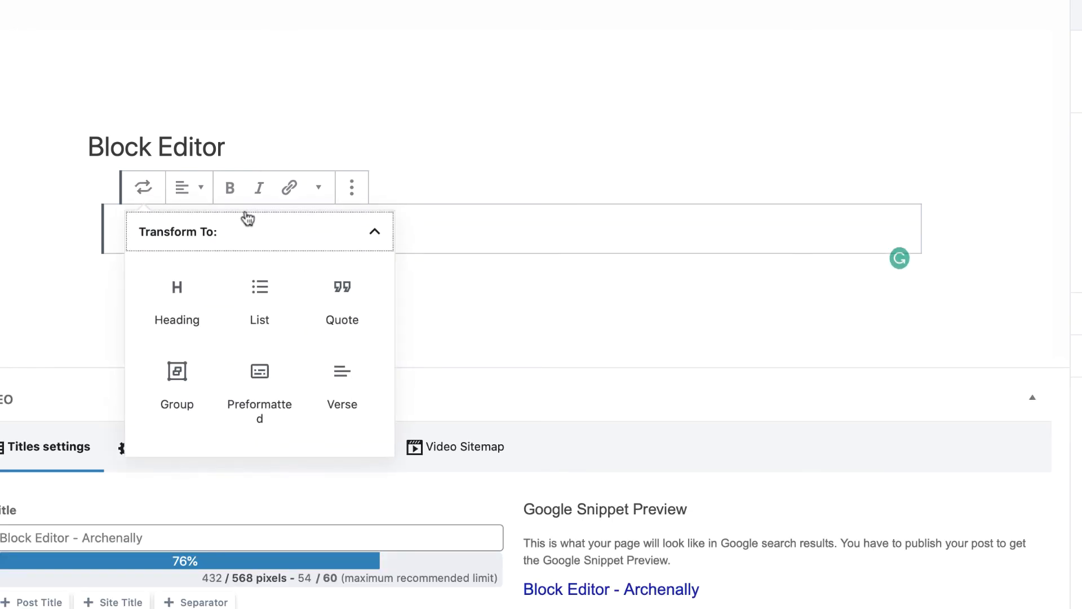
{"action": "left_click", "coordinate": [441, 246]}
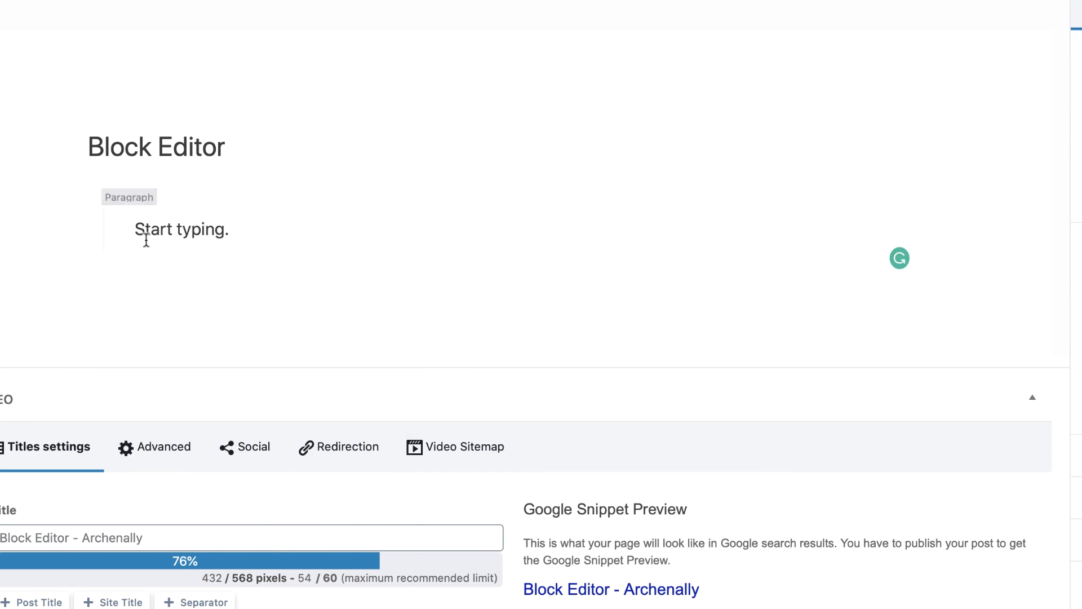
Step: Add an empty block below the "Start typing." paragraph and browse the available block types, including the Layout Elements
{"action": "left_click", "coordinate": [251, 228]}
{"action": "key", "text": "Return"}
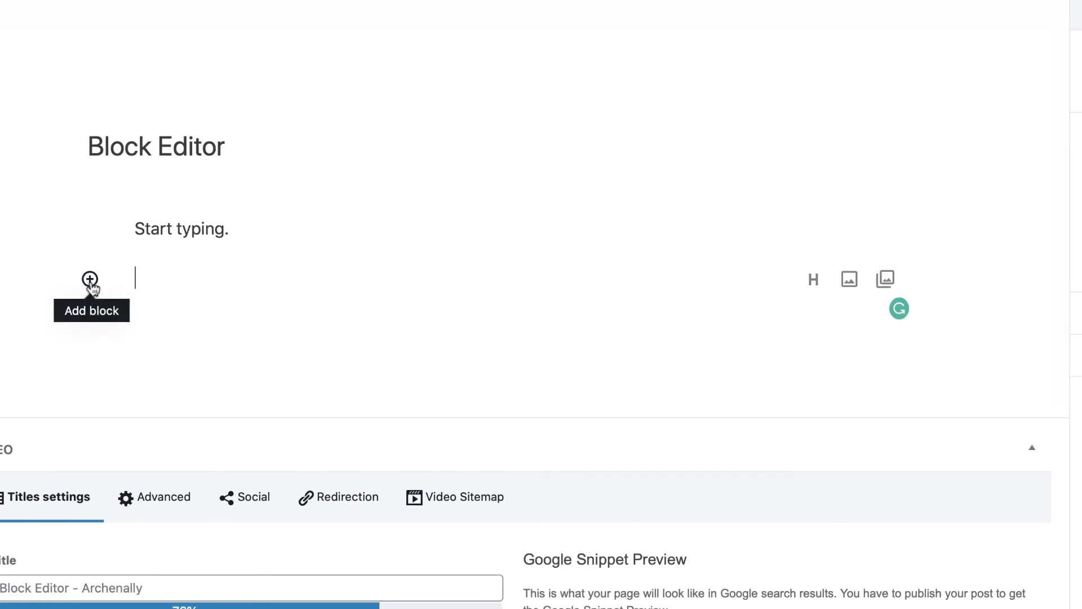
{"action": "left_click", "coordinate": [89, 279]}
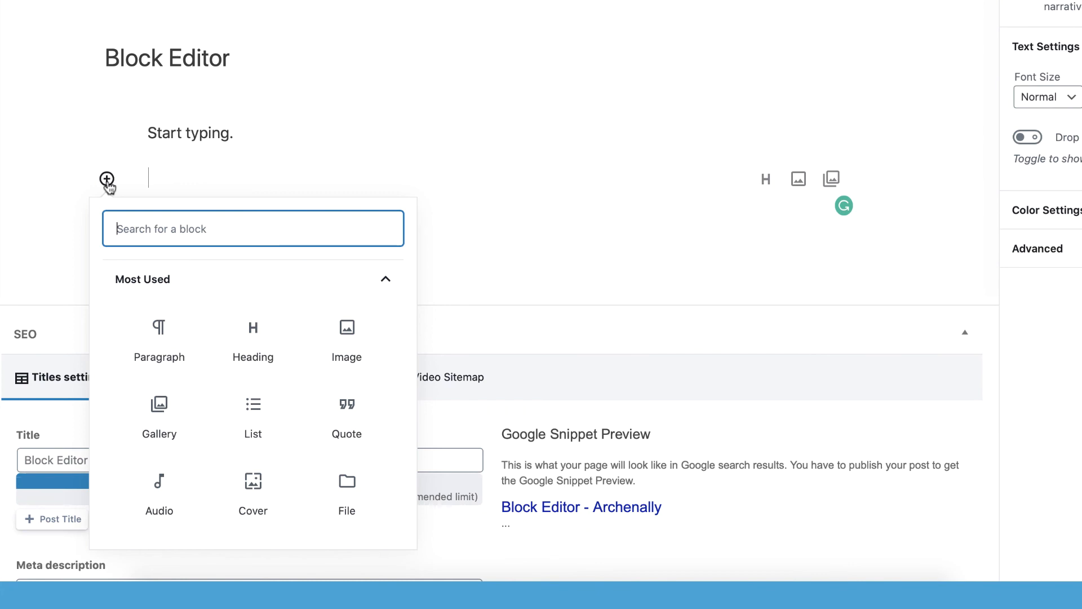
{"action": "left_click", "coordinate": [107, 179]}
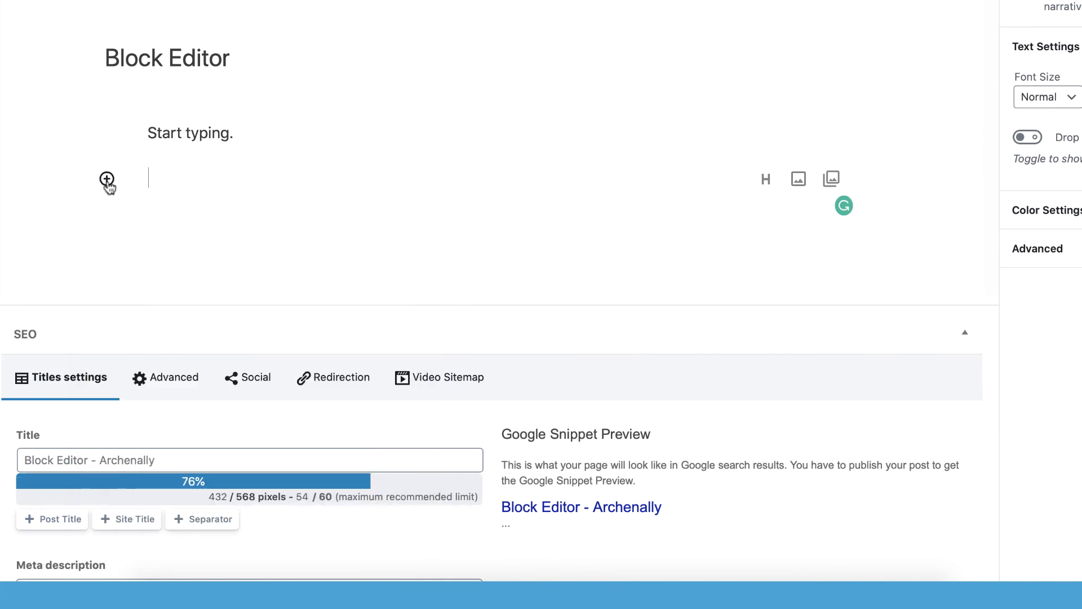
{"action": "left_click", "coordinate": [107, 179]}
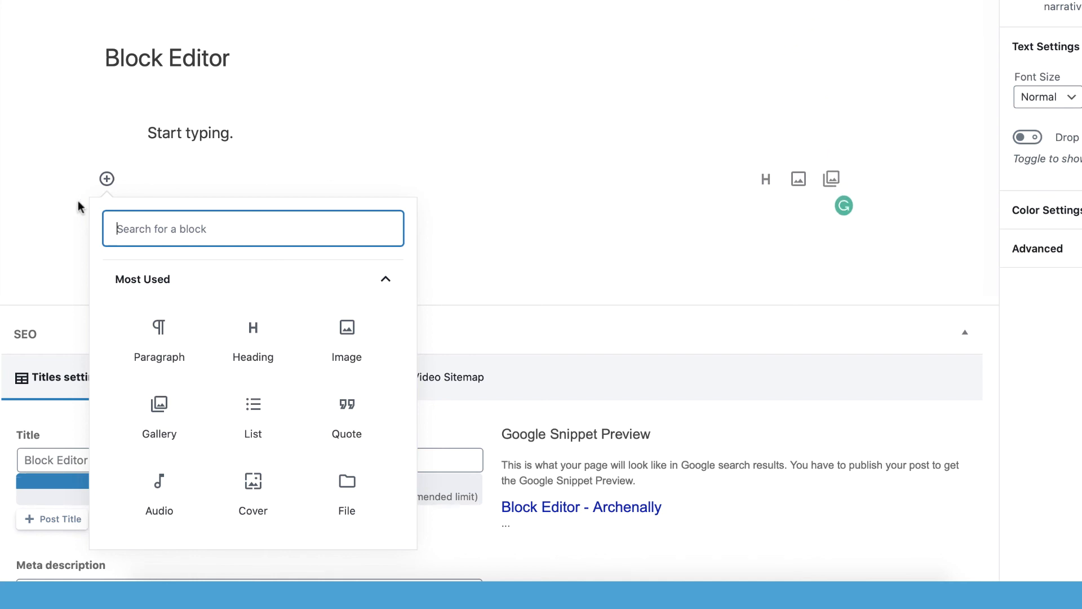
{"action": "scroll", "coordinate": [169, 271], "scroll_direction": "down", "scroll_amount": 5}
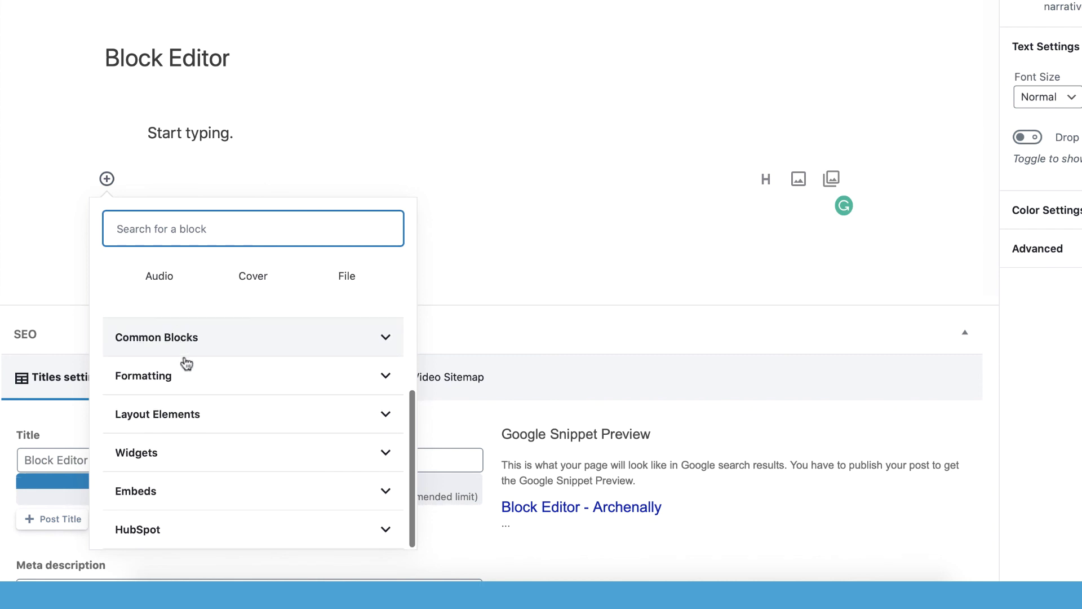
{"action": "left_click", "coordinate": [188, 419]}
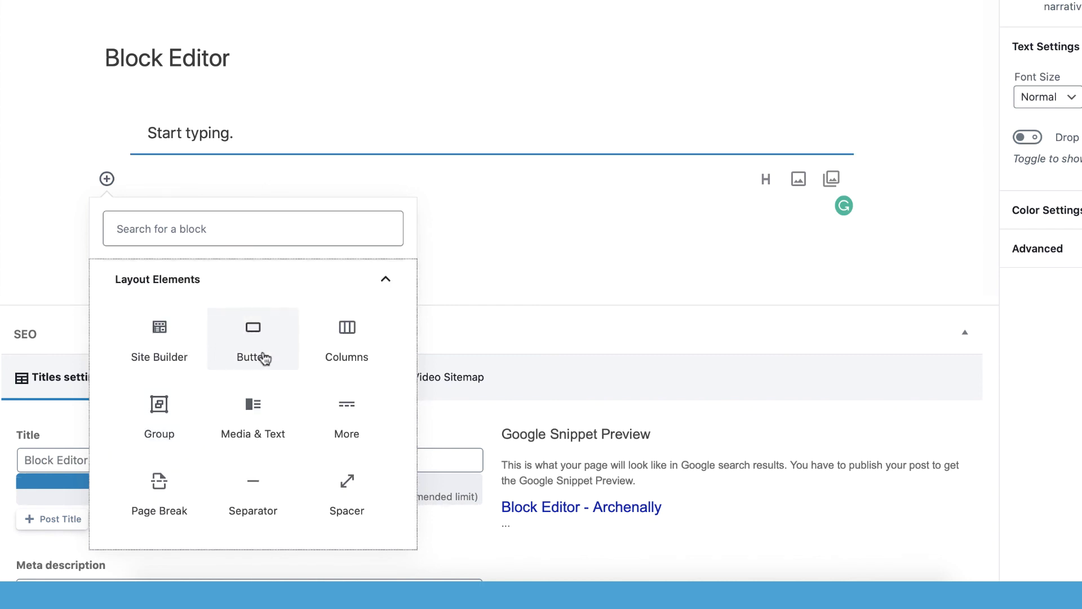
{"action": "scroll", "coordinate": [249, 310], "scroll_direction": "up", "scroll_amount": 3}
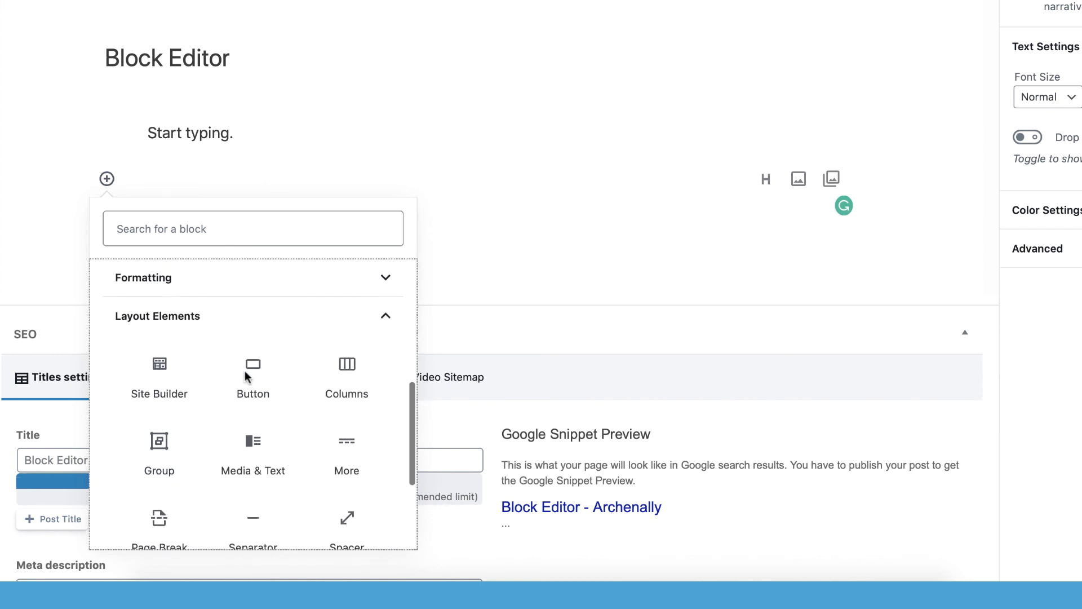
{"action": "scroll", "coordinate": [248, 376], "scroll_direction": "up", "scroll_amount": 10}
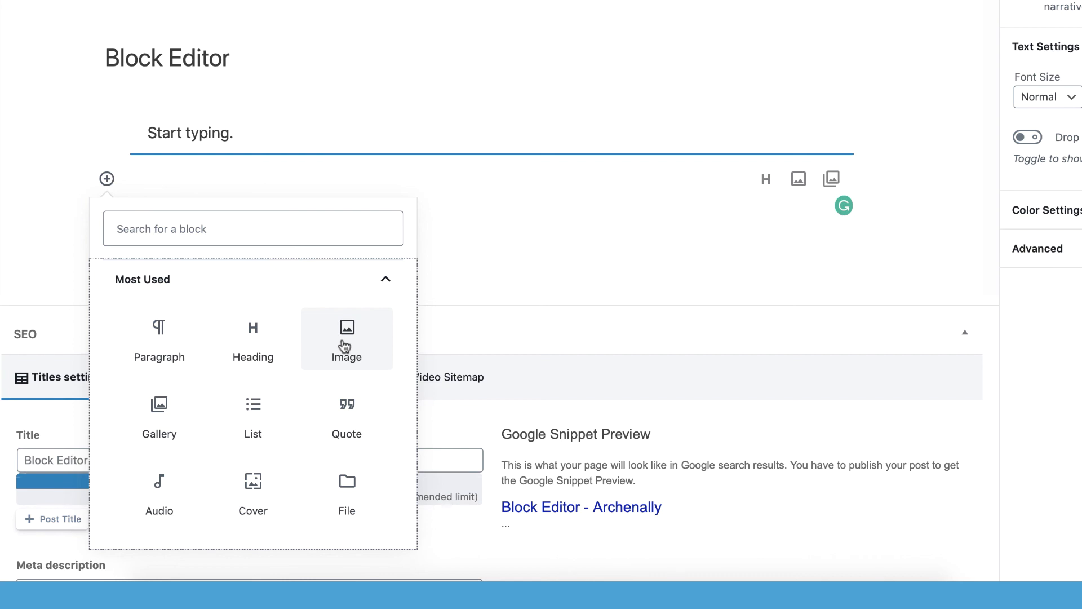
Step: Insert an image block with the apartment building photo from the media library and centre it
{"action": "left_click", "coordinate": [345, 346]}
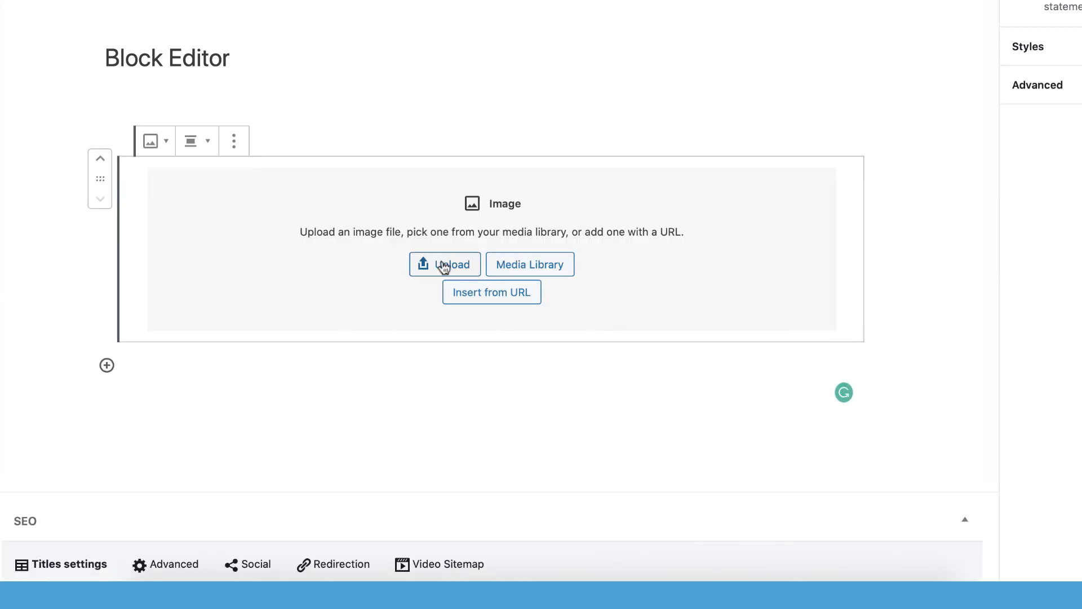
{"action": "left_click", "coordinate": [531, 271]}
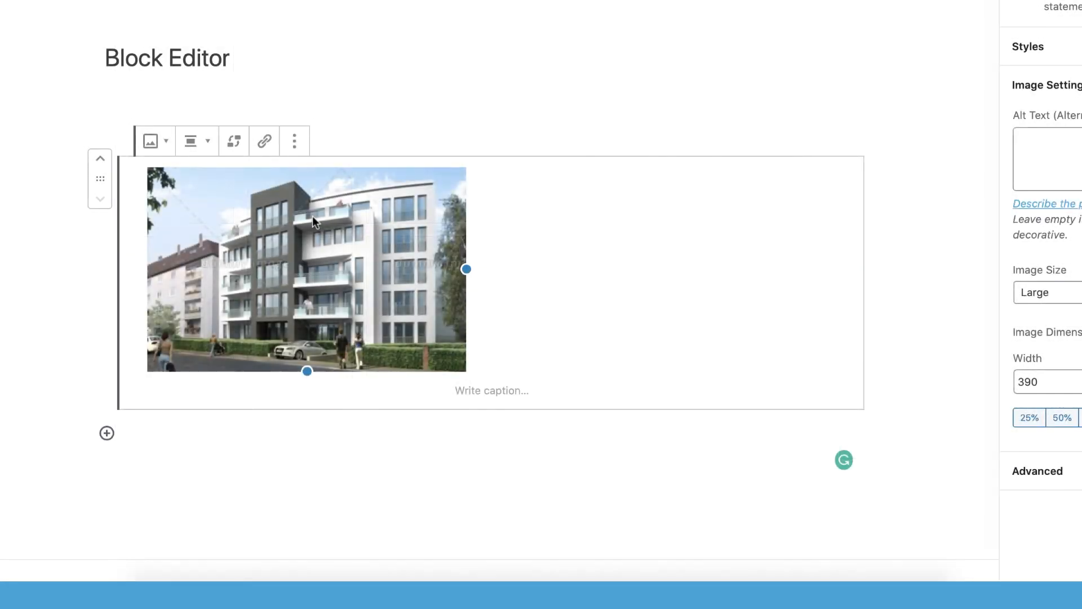
{"action": "left_click", "coordinate": [204, 146]}
{"action": "left_click", "coordinate": [187, 16]}
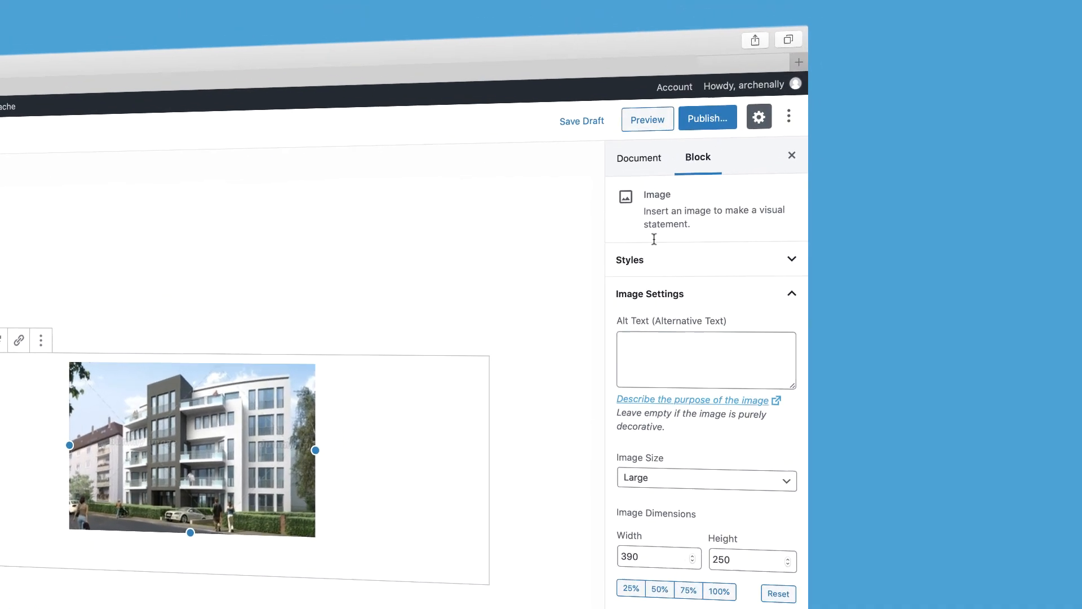
Step: Review the page's document settings, then return to the block settings of the building image
{"action": "left_click", "coordinate": [793, 107]}
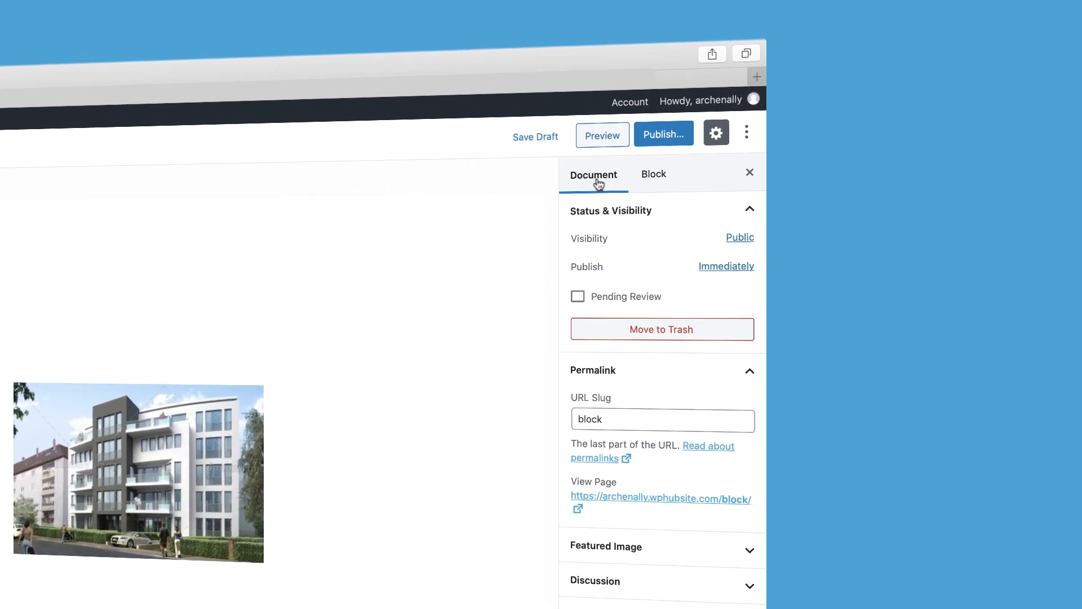
{"action": "scroll", "coordinate": [604, 379], "scroll_direction": "down", "scroll_amount": 3}
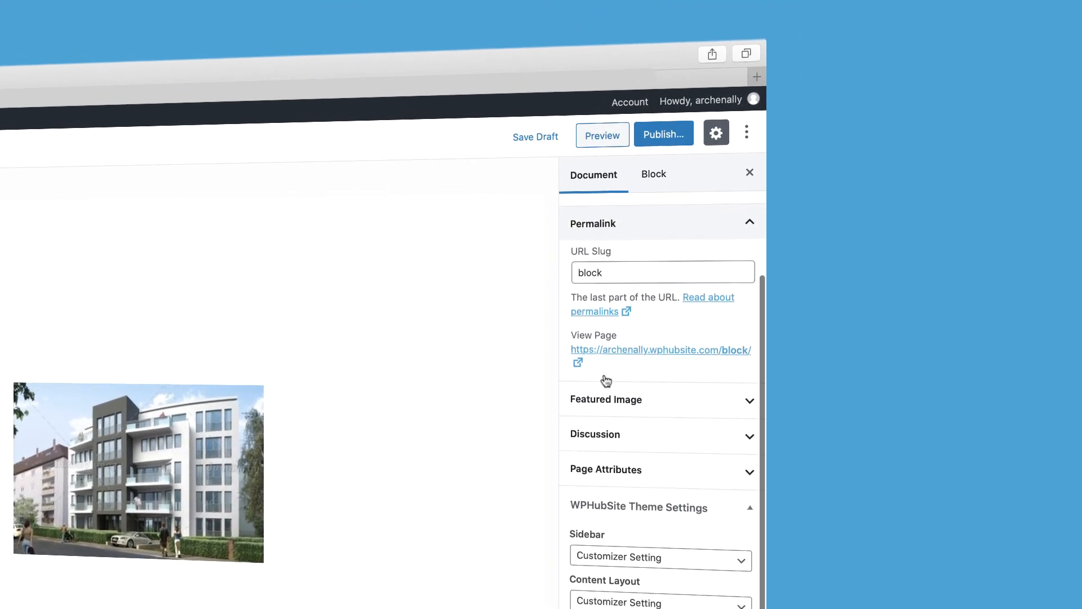
{"action": "scroll", "coordinate": [616, 406], "scroll_direction": "up", "scroll_amount": 3}
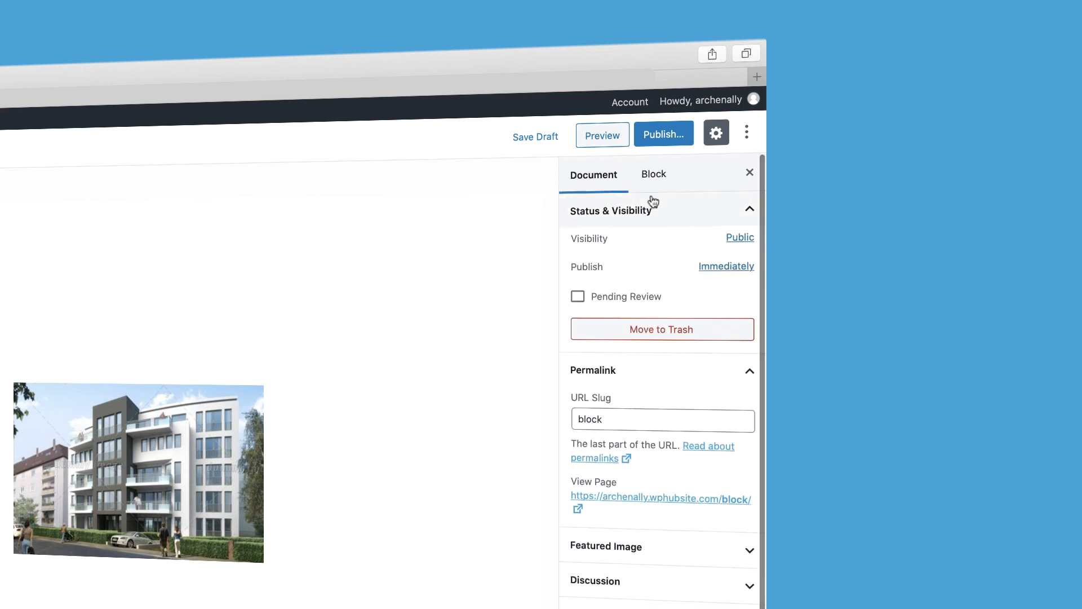
{"action": "left_click", "coordinate": [655, 175]}
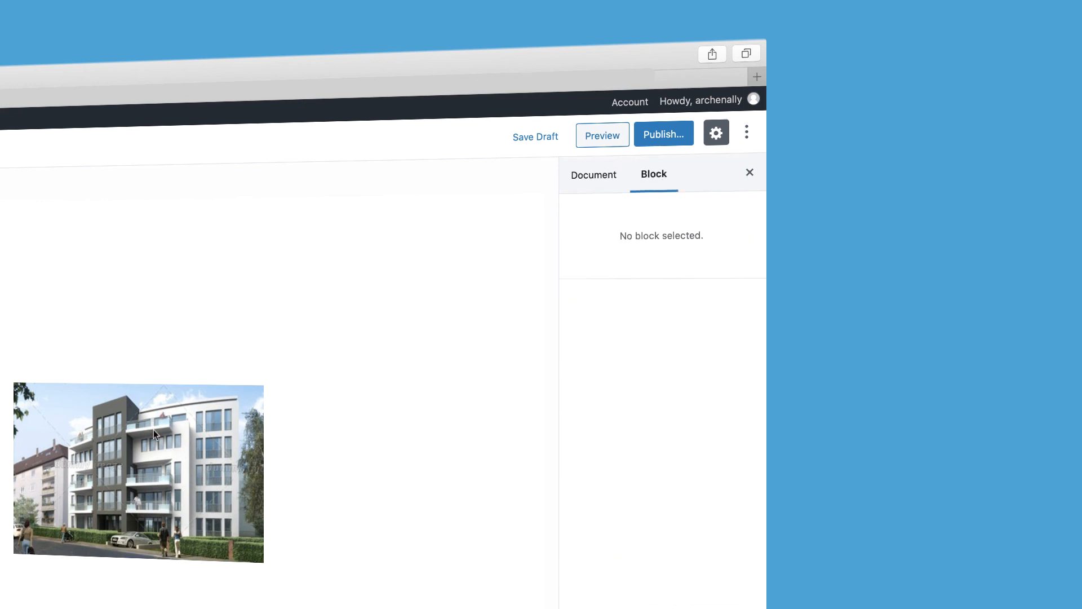
{"action": "left_click", "coordinate": [85, 430]}
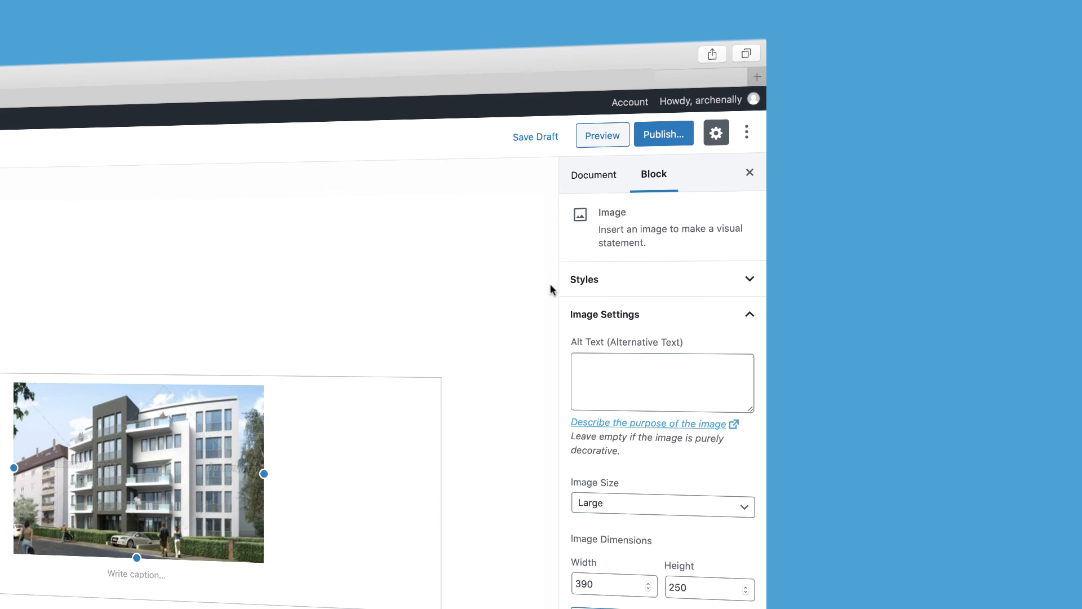
Step: Set the building image's size to Full Size and look at its additional CSS class option
{"action": "left_click", "coordinate": [588, 367]}
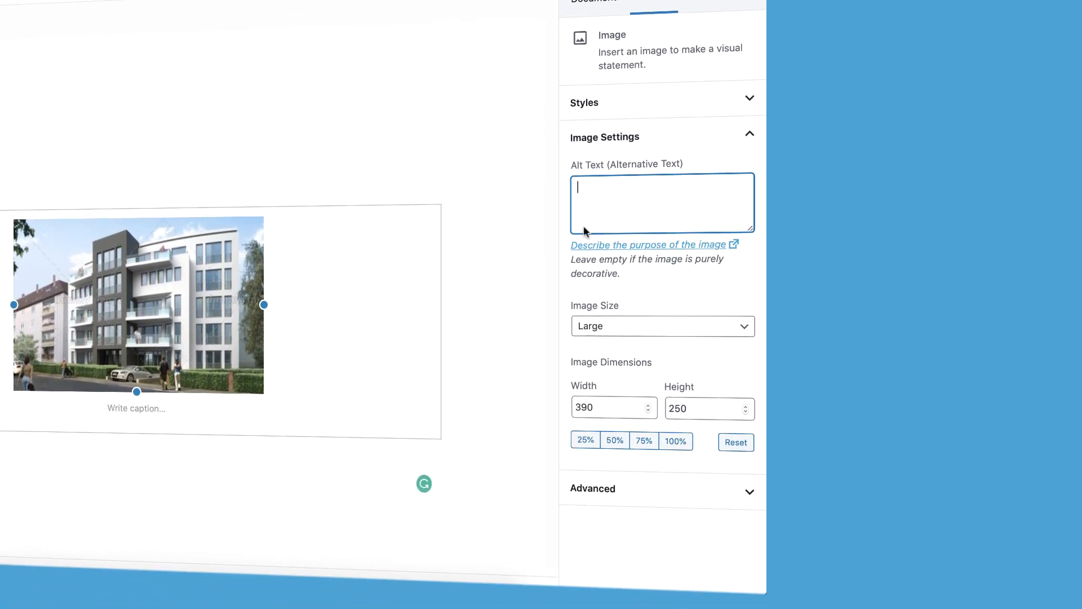
{"action": "left_click", "coordinate": [586, 505]}
{"action": "left_click", "coordinate": [586, 341]}
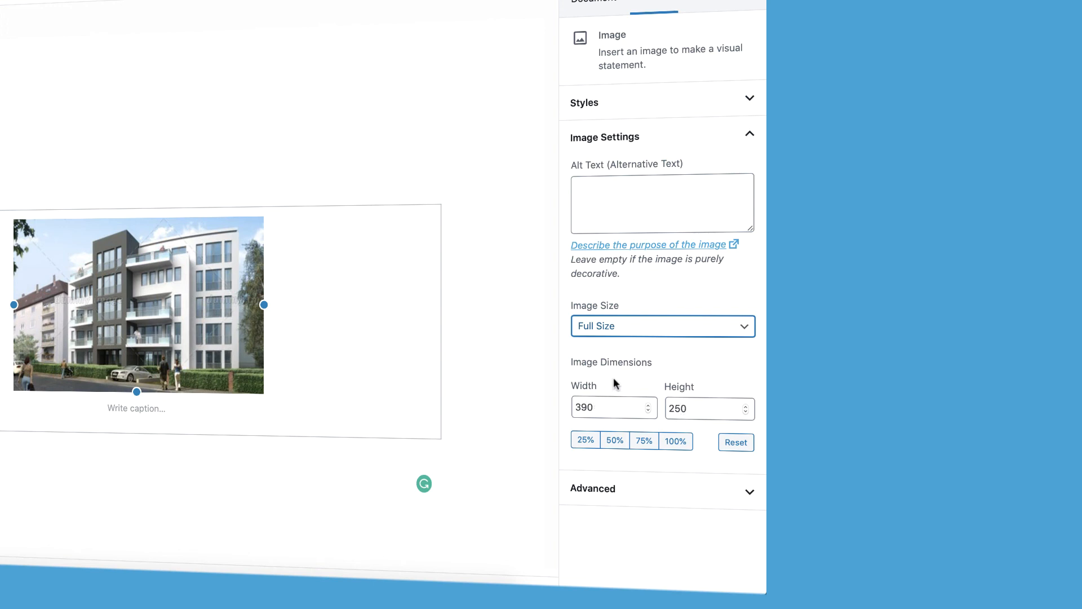
{"action": "left_click", "coordinate": [607, 491]}
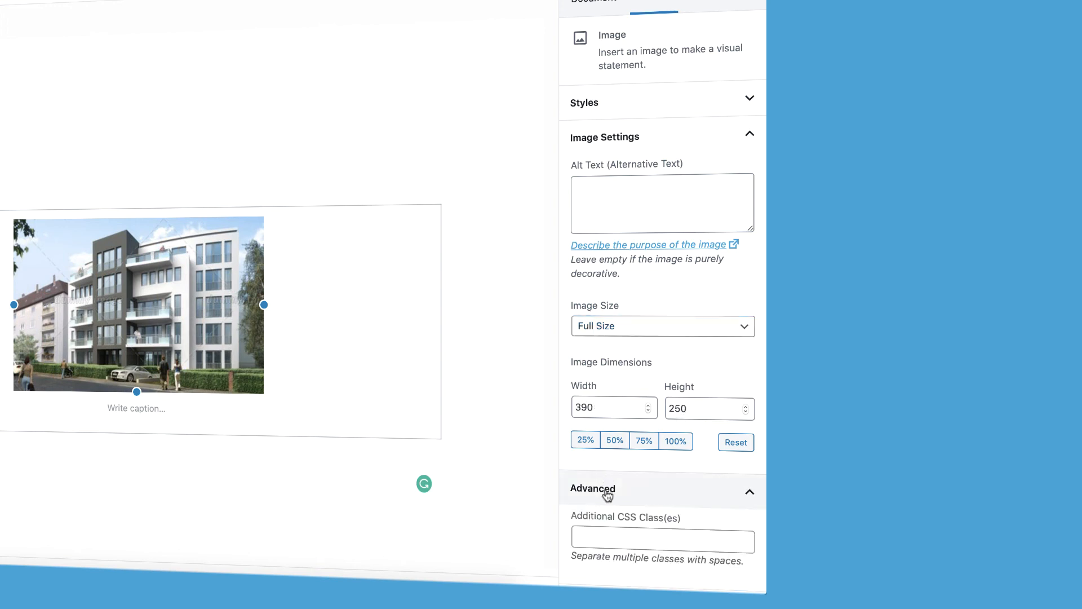
{"action": "left_click", "coordinate": [603, 534]}
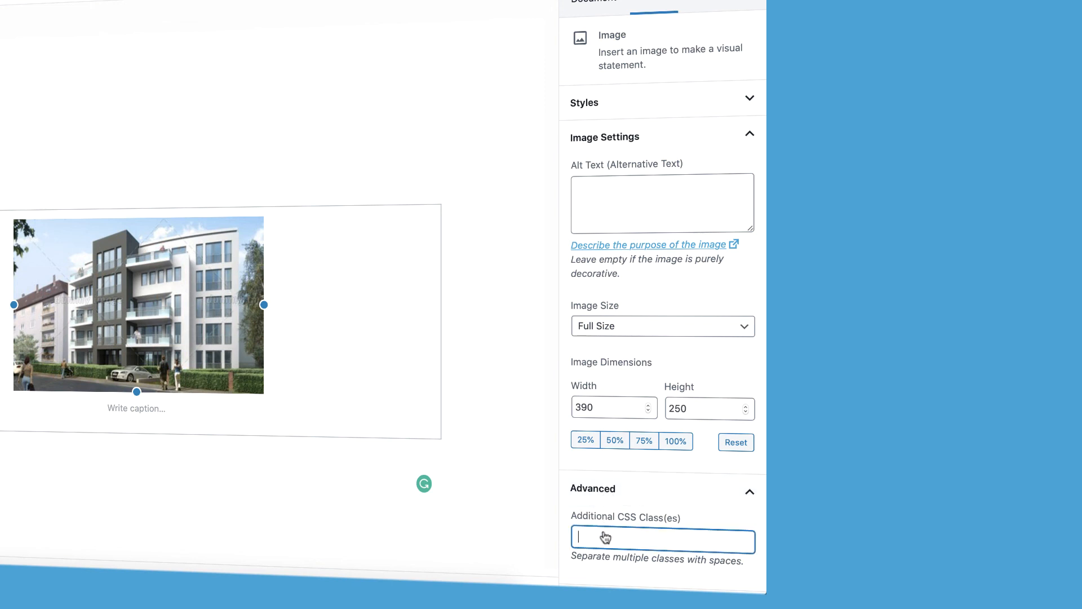
{"action": "left_click", "coordinate": [604, 494]}
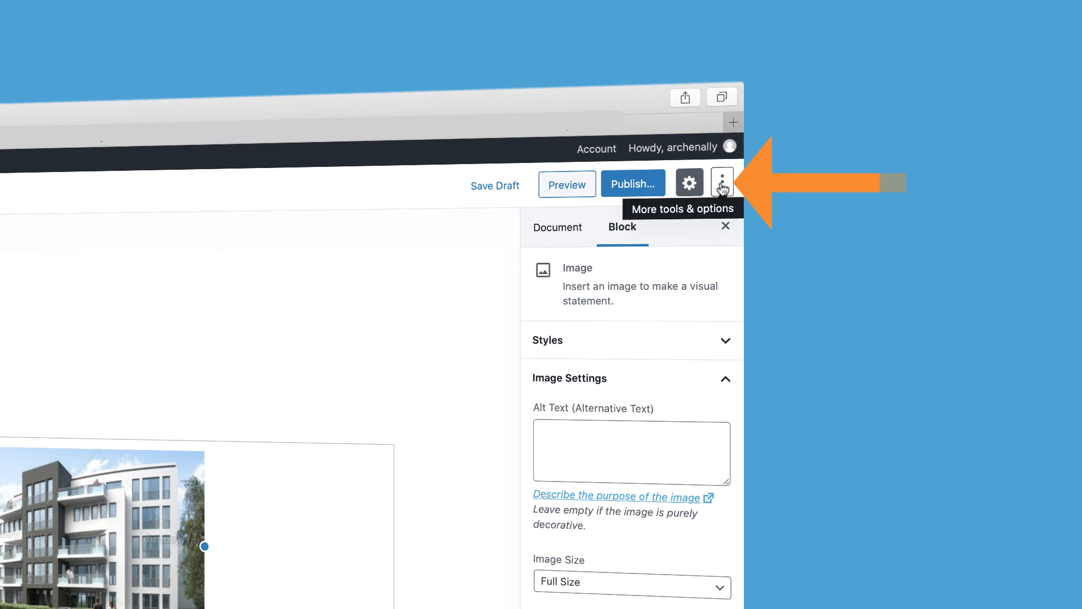
Step: Try out Fullscreen Mode, the Top Toolbar and the Code Editor, switching each one back off
{"action": "left_click", "coordinate": [723, 183]}
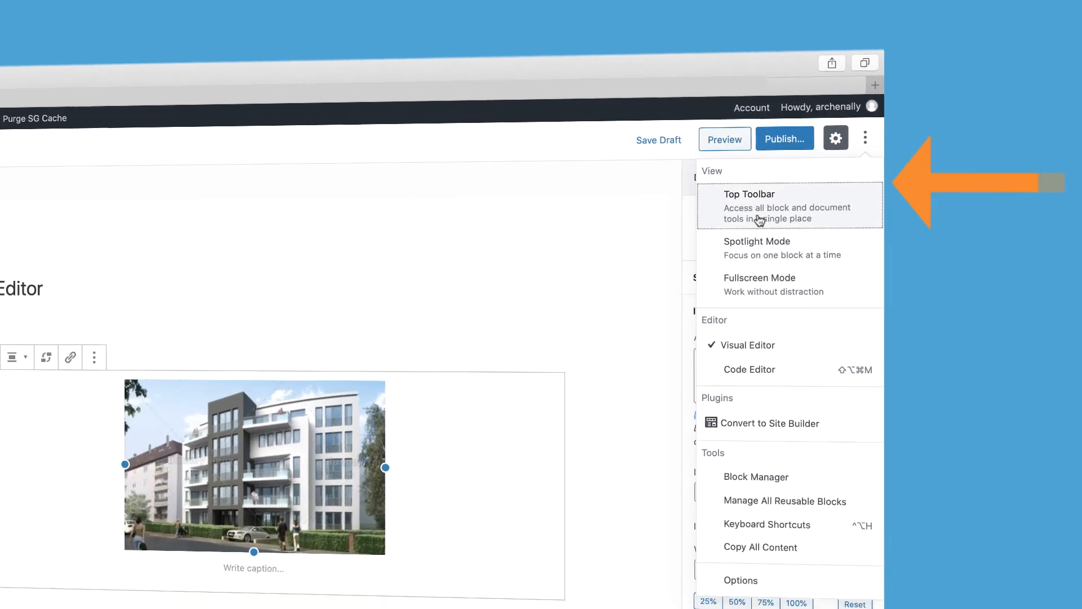
{"action": "left_click", "coordinate": [755, 285]}
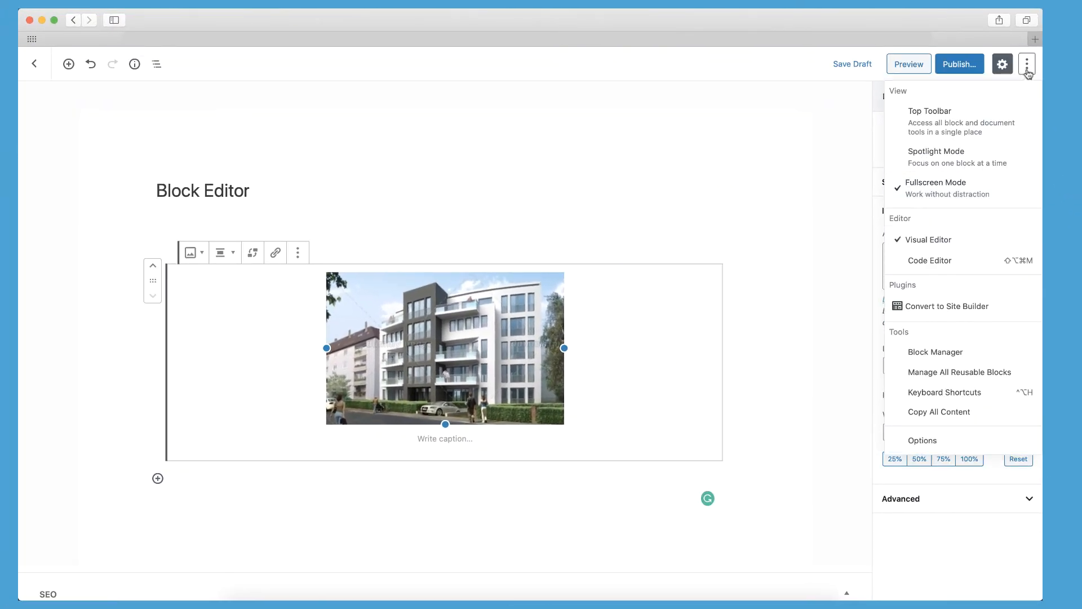
{"action": "left_click", "coordinate": [938, 127]}
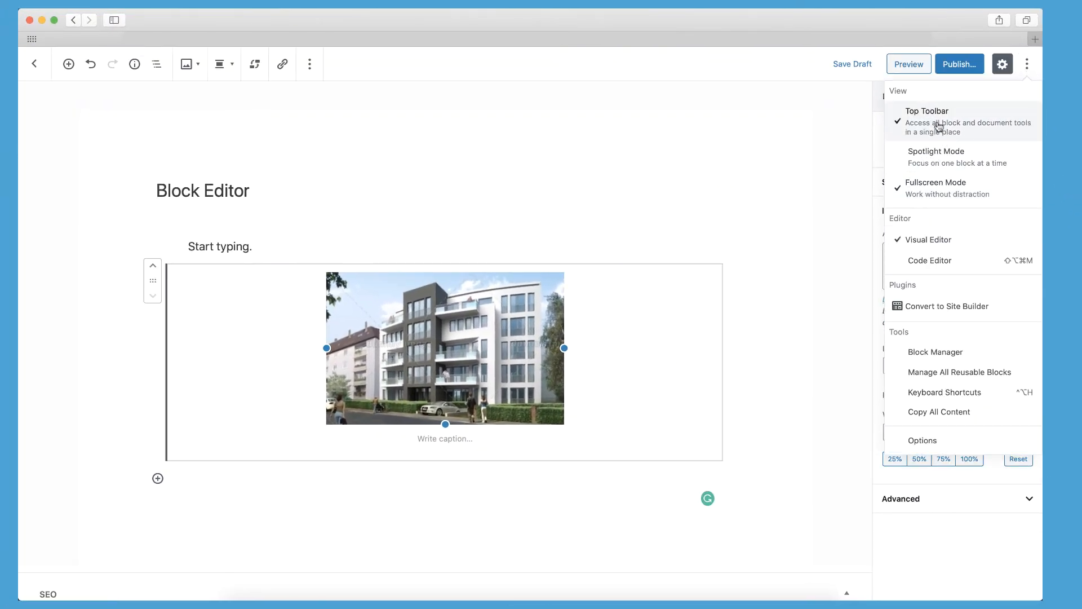
{"action": "left_click", "coordinate": [939, 127]}
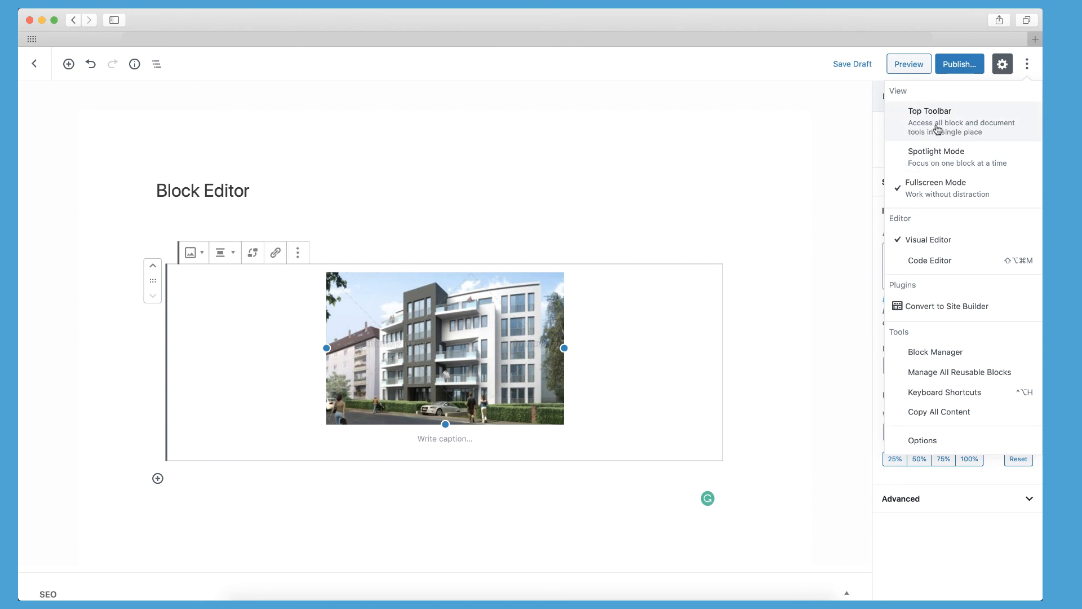
{"action": "left_click", "coordinate": [927, 183]}
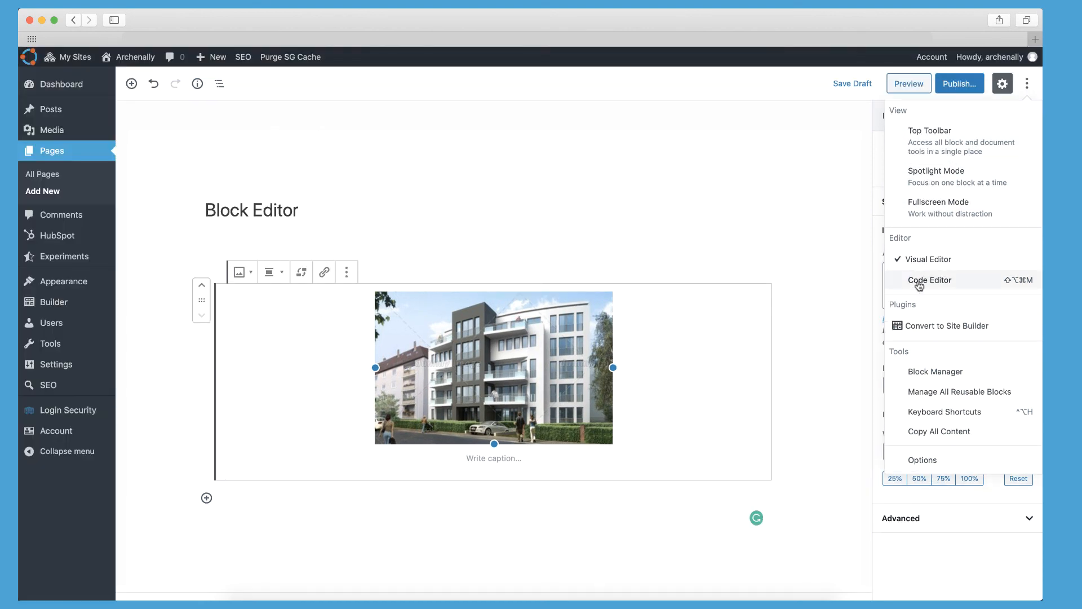
{"action": "left_click", "coordinate": [919, 282]}
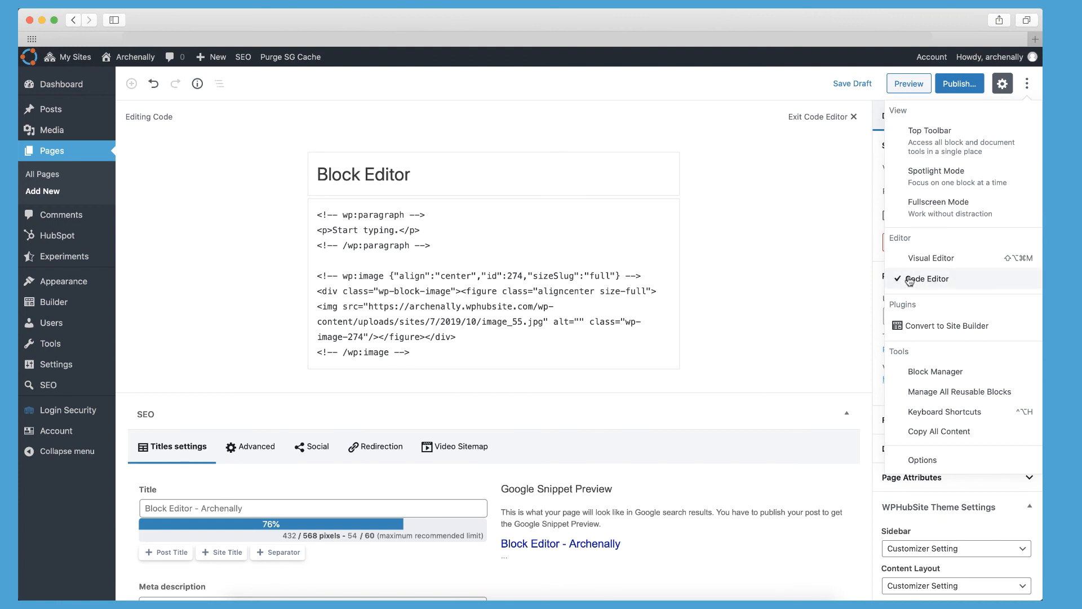
{"action": "left_click", "coordinate": [916, 264]}
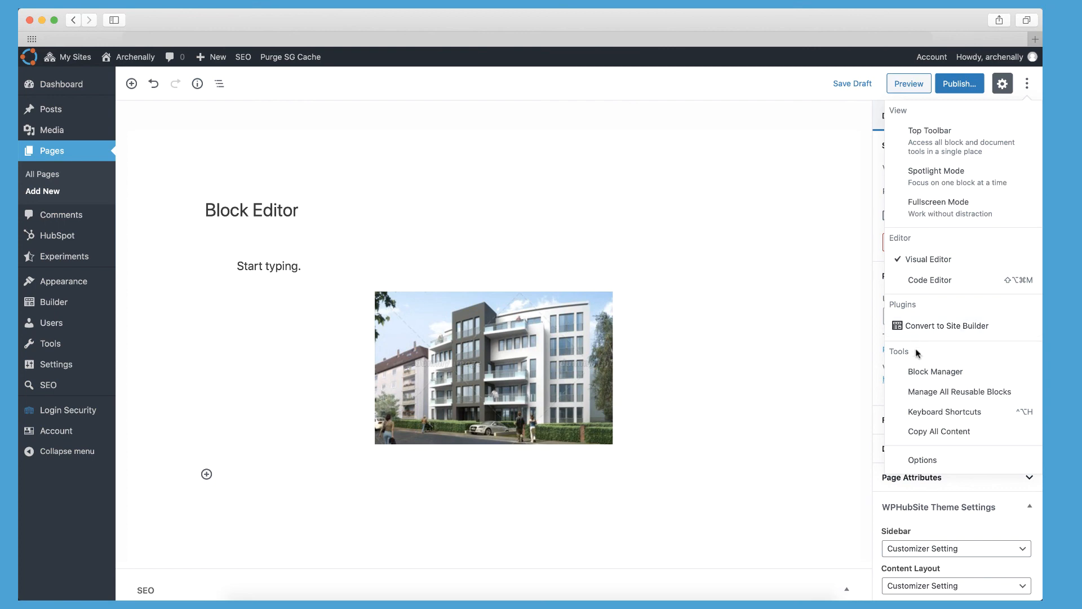
Step: Review the general, document panel and advanced panel choices in the editor's Options, then close them
{"action": "left_click", "coordinate": [923, 460]}
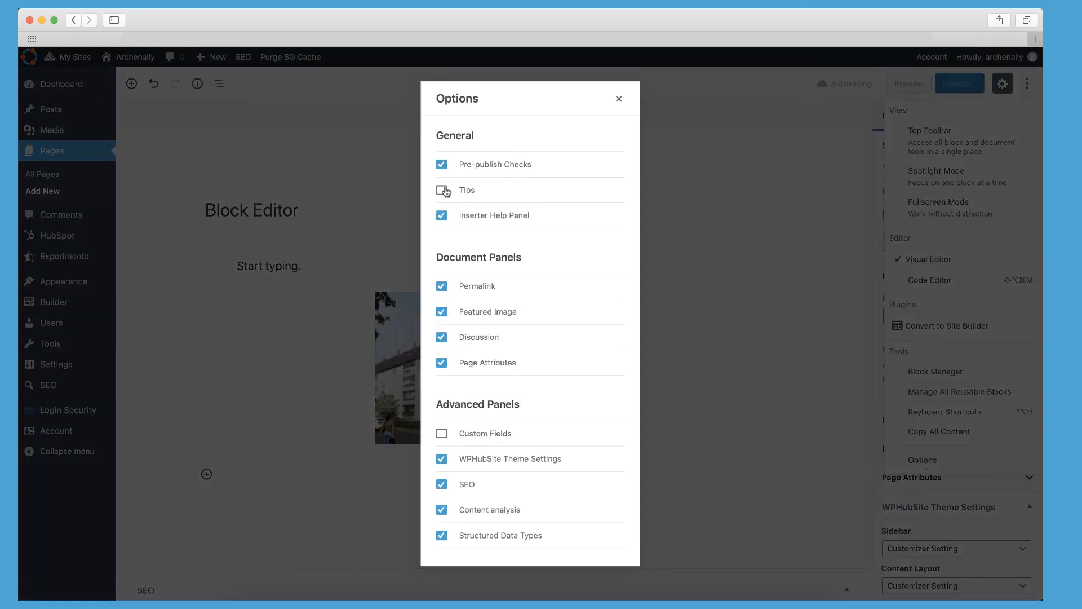
{"action": "scroll", "coordinate": [525, 252], "scroll_direction": "down", "scroll_amount": 1}
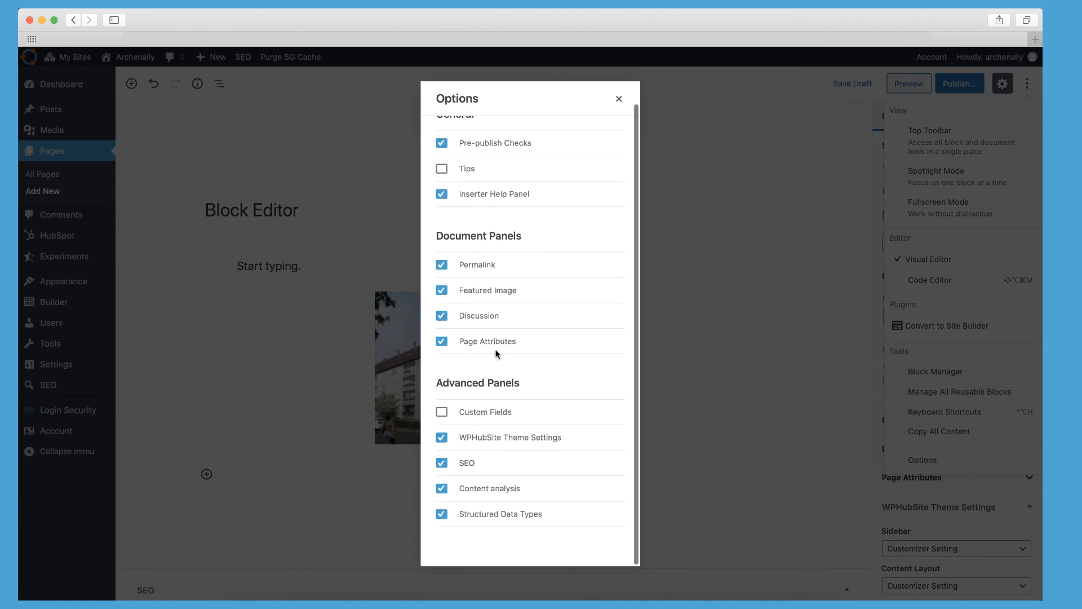
{"action": "scroll", "coordinate": [549, 361], "scroll_direction": "up", "scroll_amount": 1}
{"action": "scroll", "coordinate": [544, 338], "scroll_direction": "down", "scroll_amount": 1}
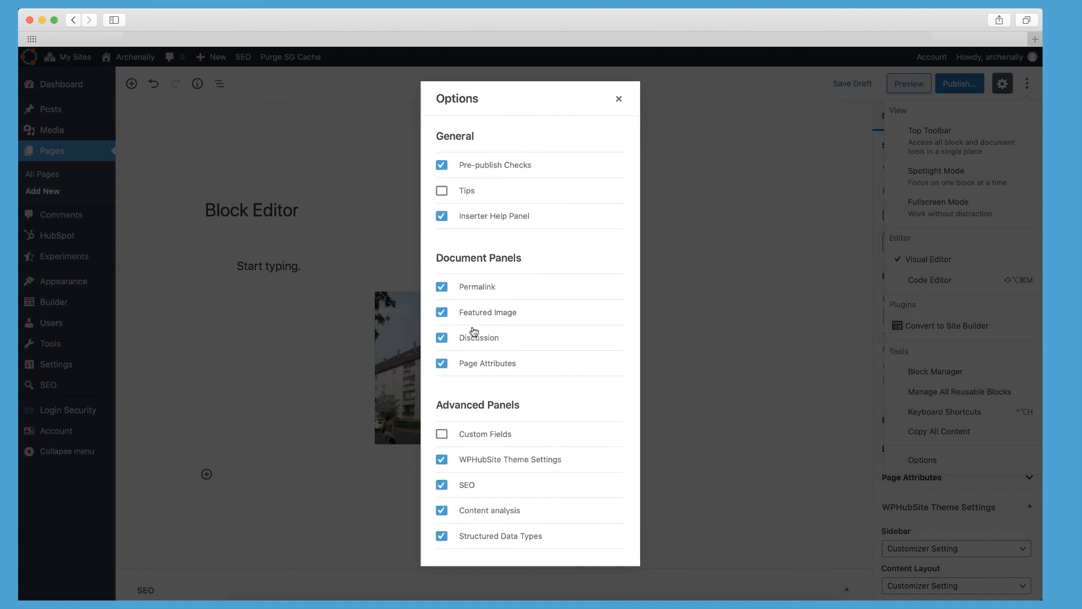
{"action": "left_click", "coordinate": [619, 99]}
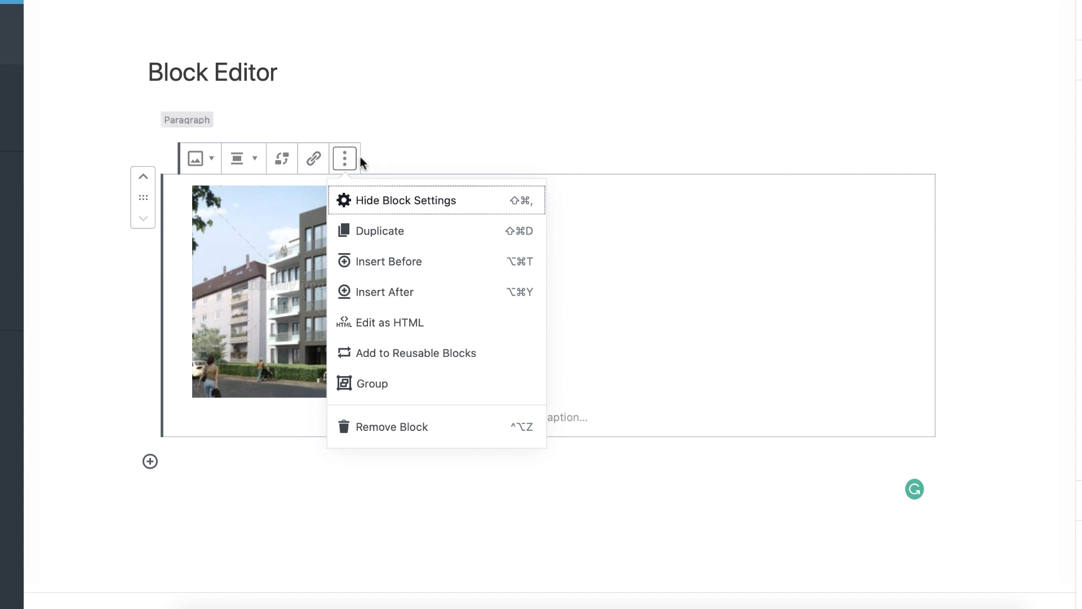
Step: Look through the additional actions available for the building image block without applying any
{"action": "left_click", "coordinate": [457, 101]}
{"action": "left_click", "coordinate": [364, 212]}
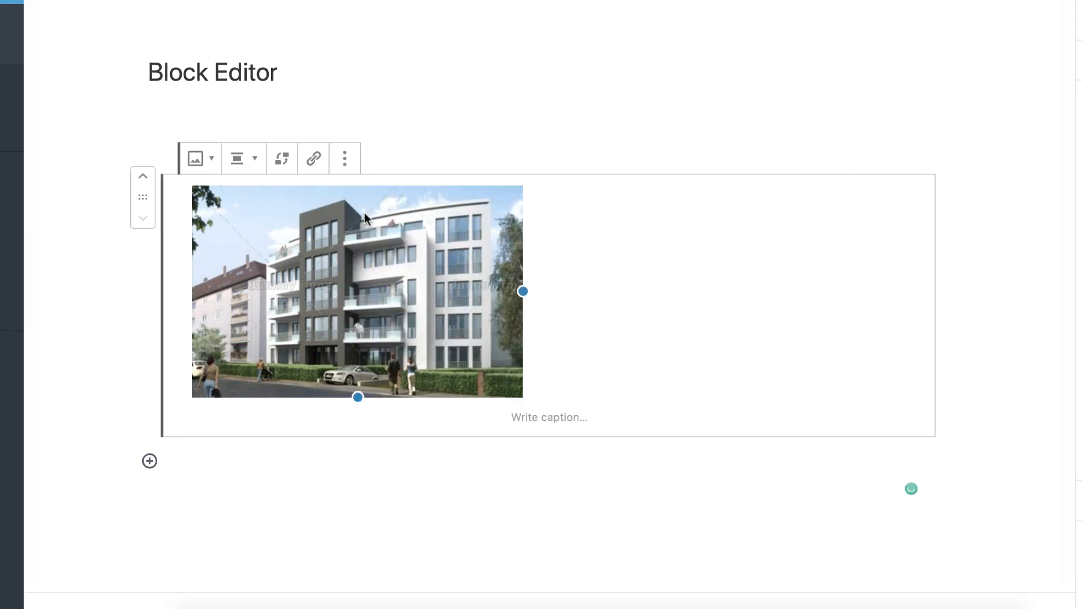
{"action": "left_click", "coordinate": [349, 162]}
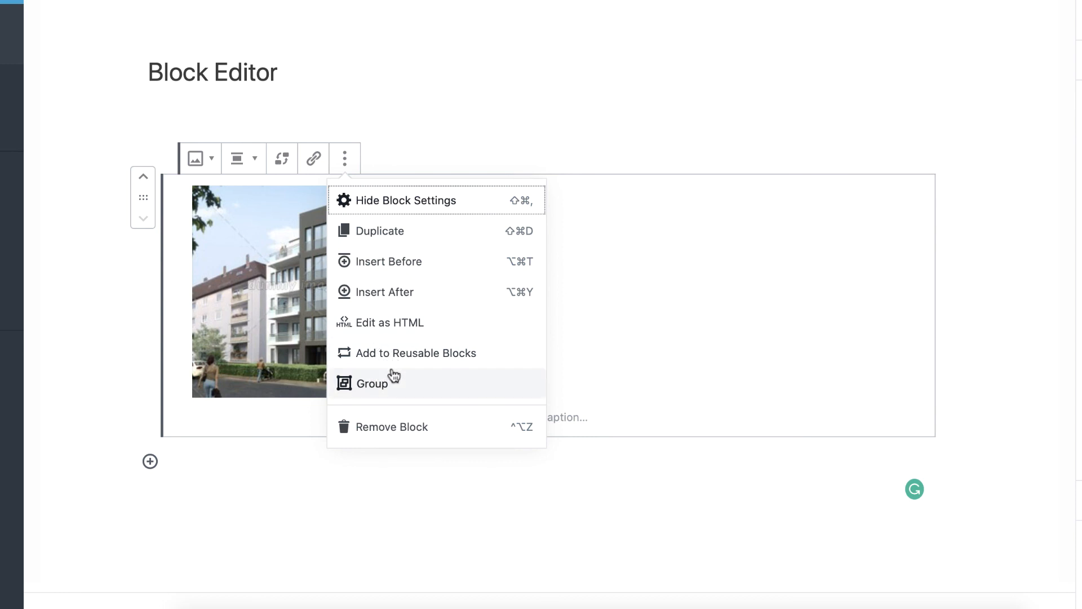
{"action": "left_click", "coordinate": [287, 242]}
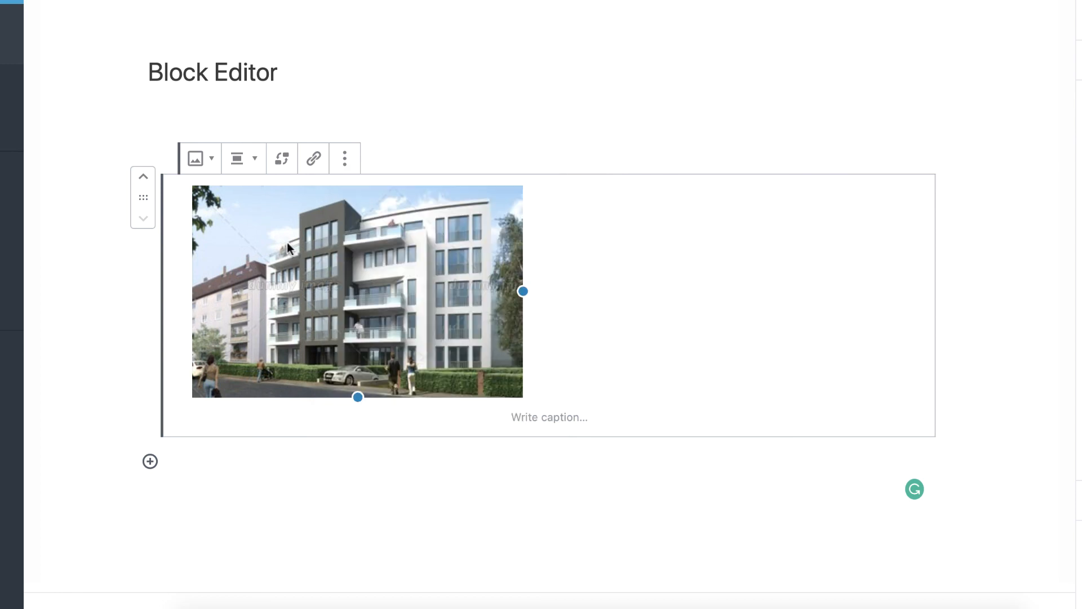
Step: Convert the "Block Editor" page to Site Builder and launch Site Builder
{"action": "left_click", "coordinate": [398, 152]}
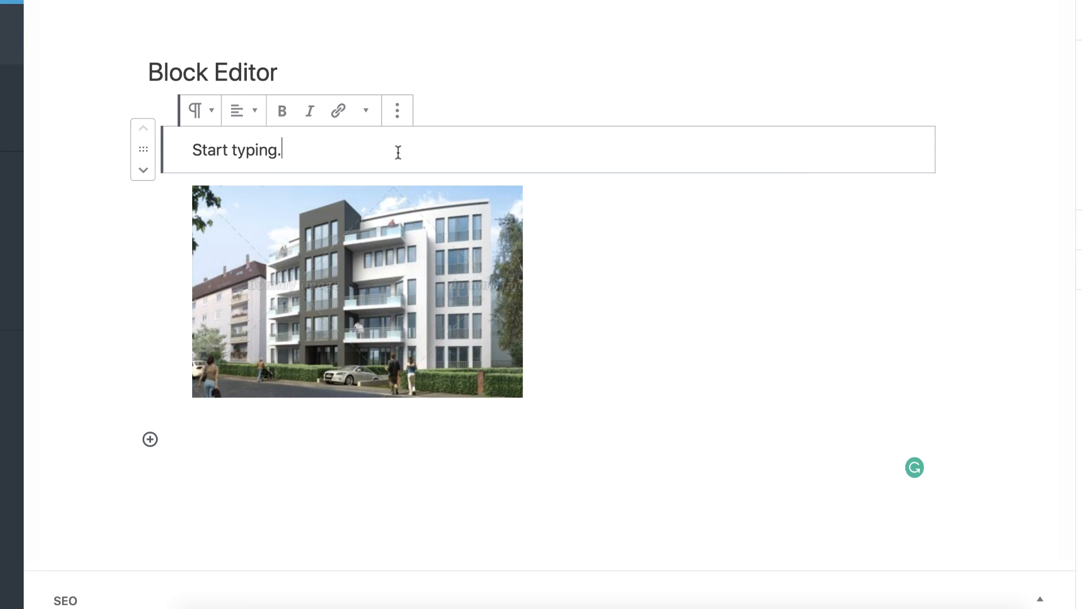
{"action": "left_click", "coordinate": [744, 81]}
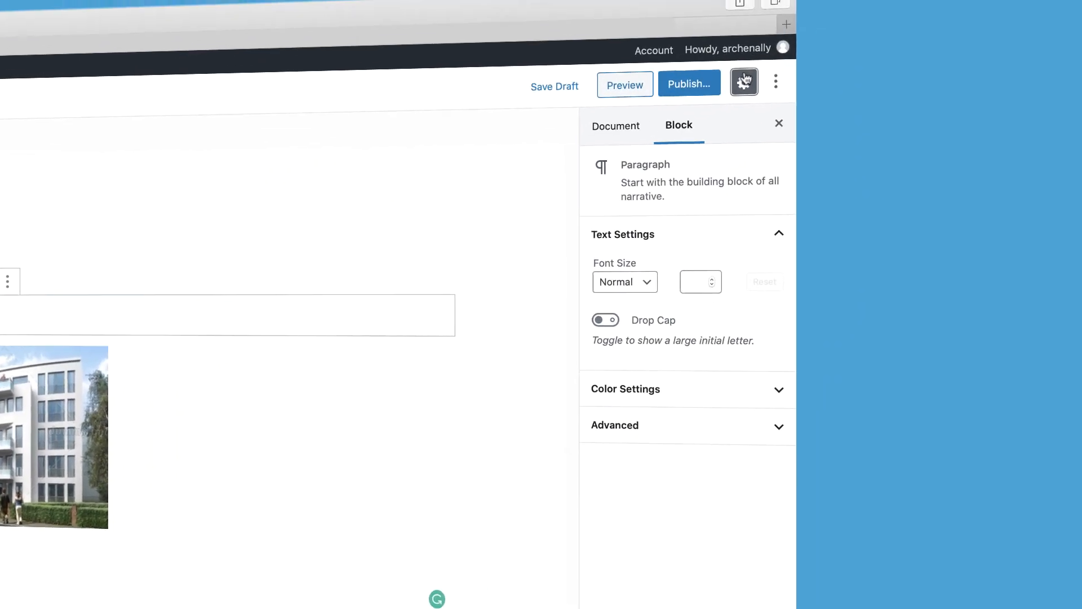
{"action": "left_click", "coordinate": [775, 81]}
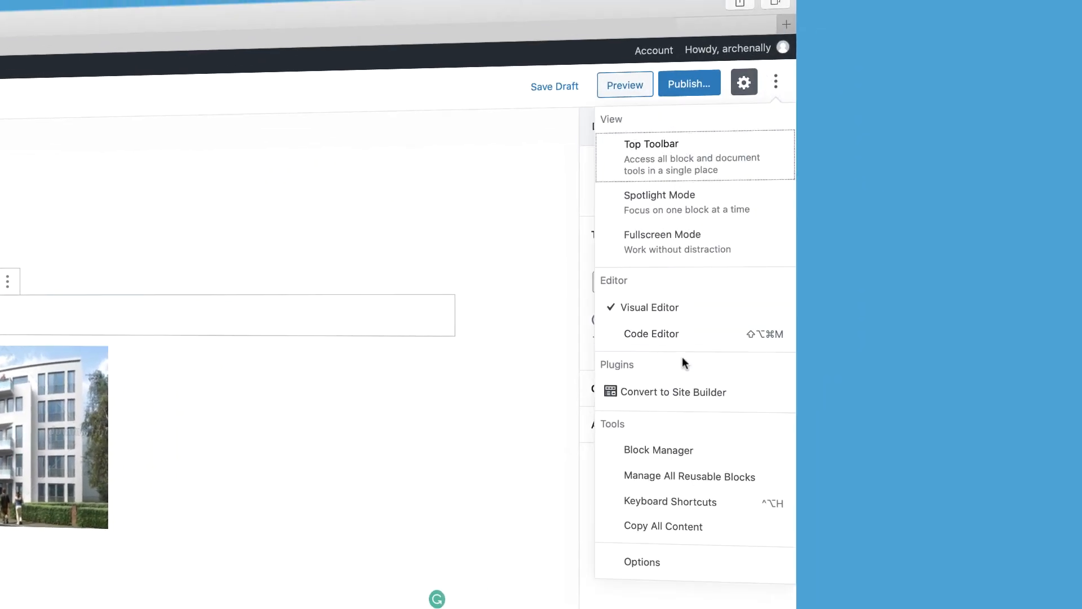
{"action": "left_click", "coordinate": [685, 393]}
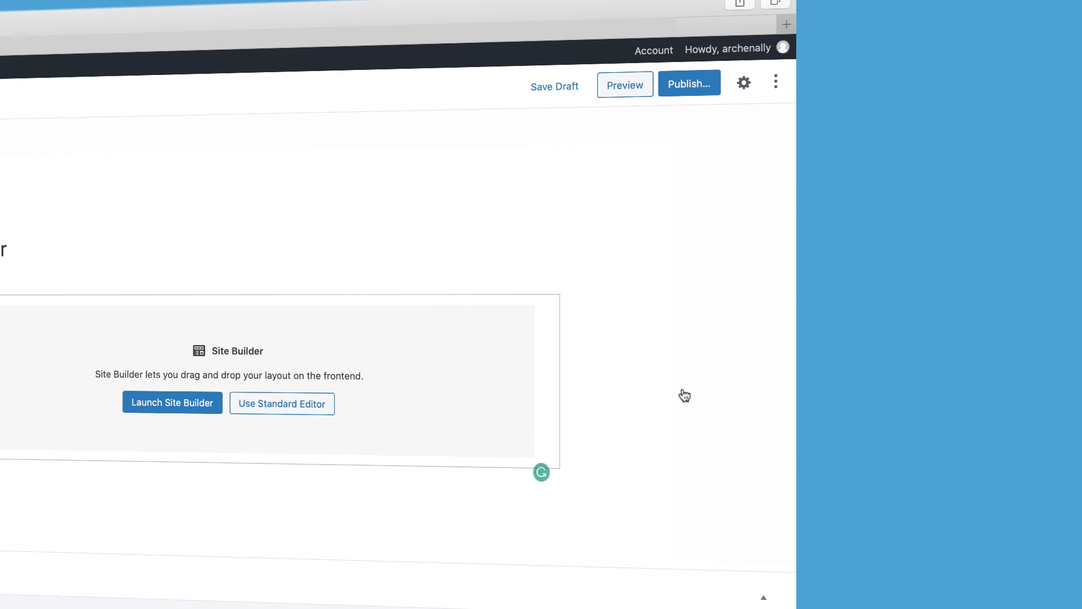
{"action": "left_click", "coordinate": [178, 403]}
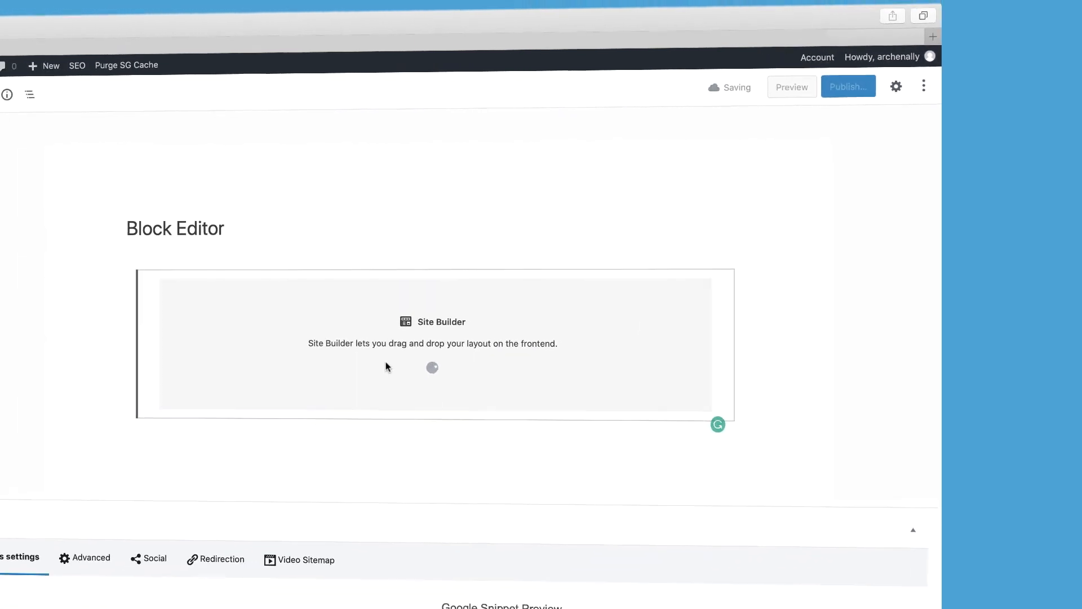